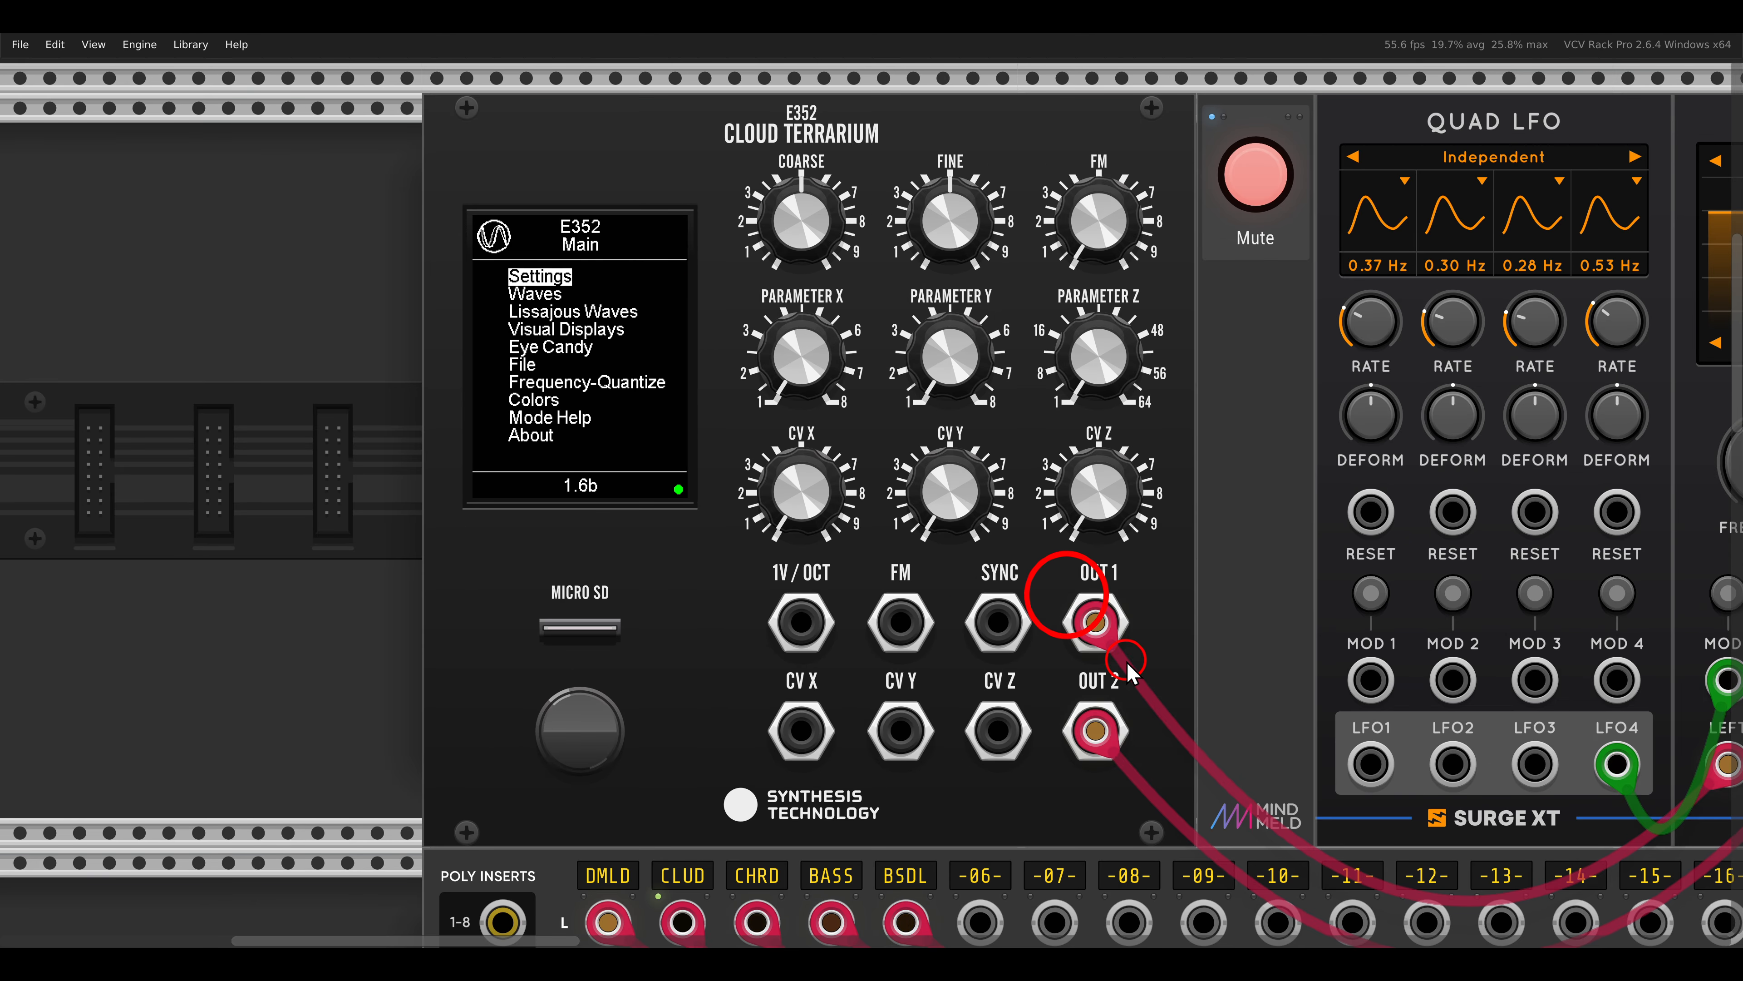
pyautogui.moveTo(1026, 552); pyautogui.dragTo(1187, 789)
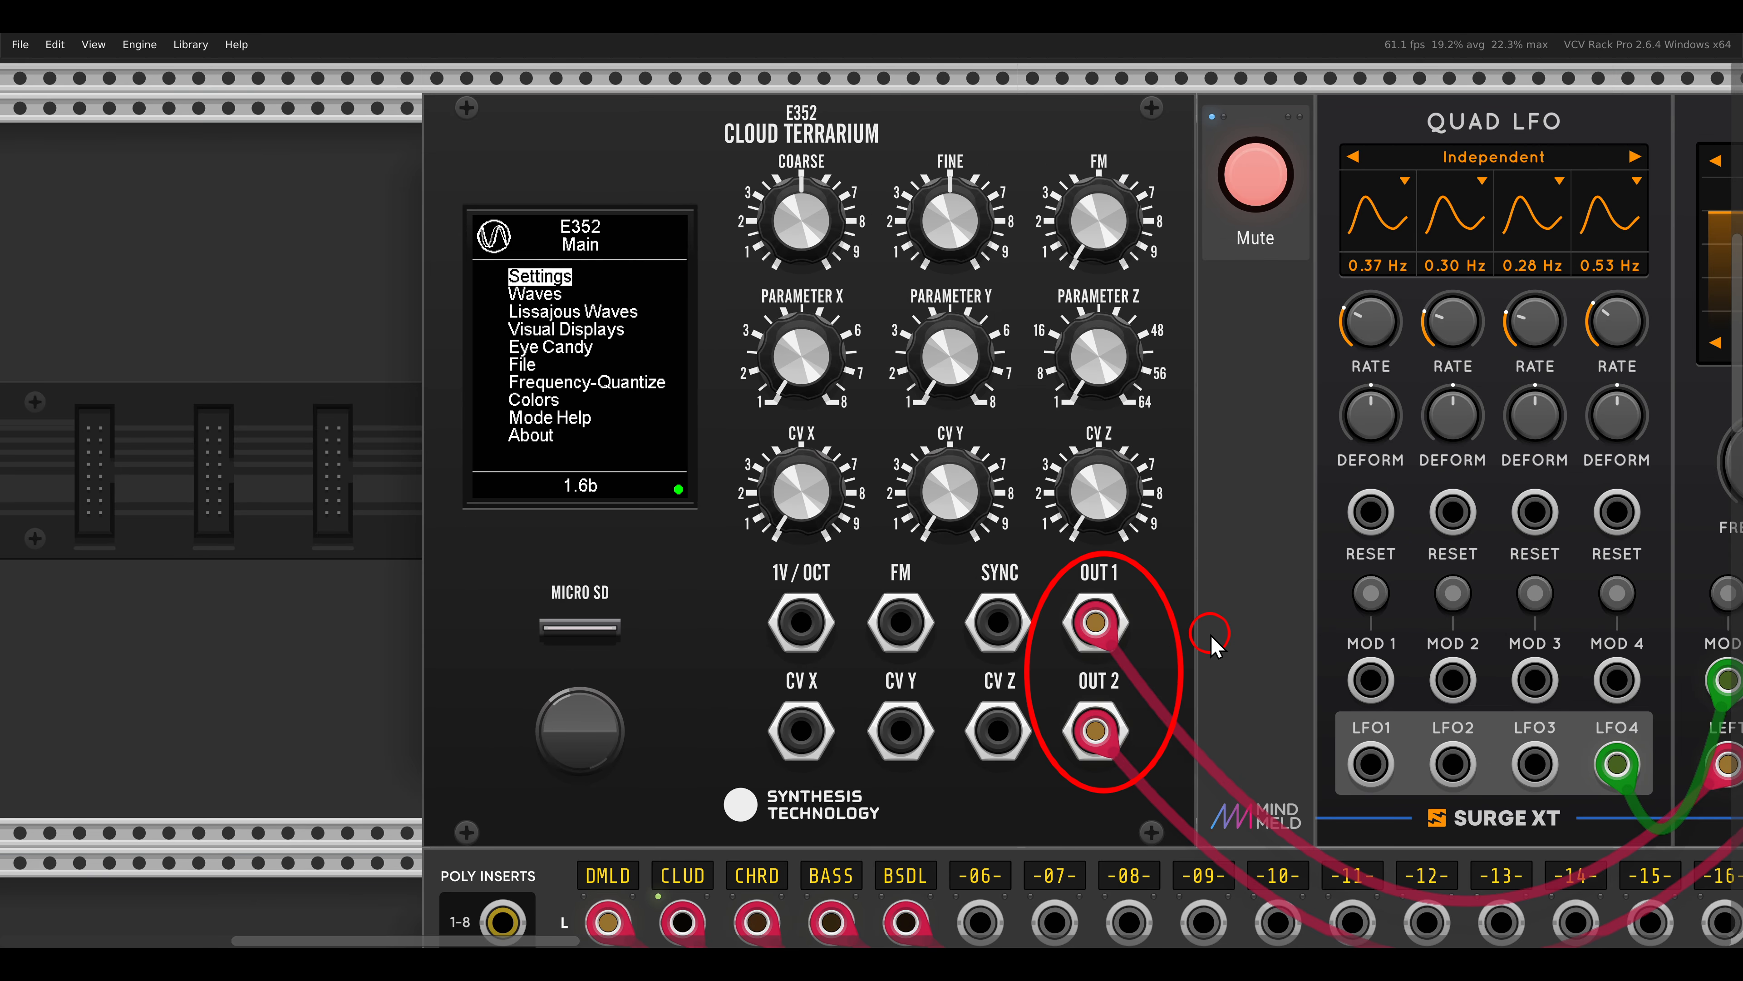
pyautogui.click(1255, 175)
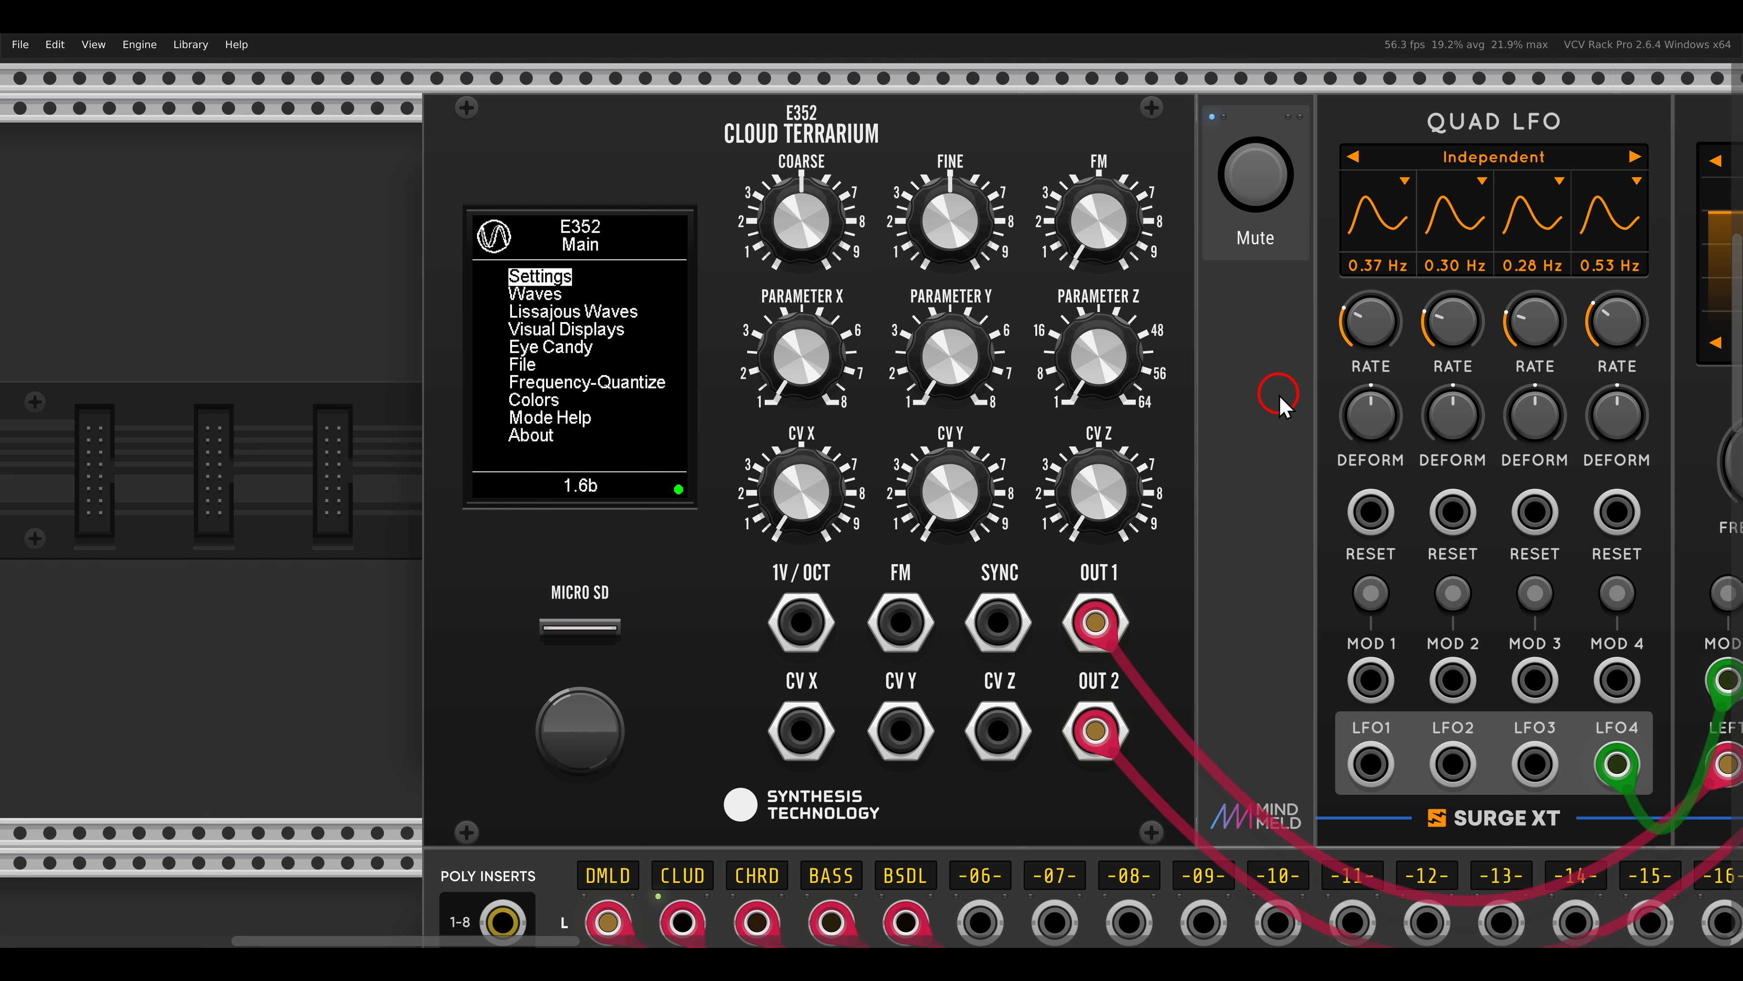
pyautogui.moveTo(582, 695)
pyautogui.mouseDown()
pyautogui.moveTo(580, 590)
pyautogui.moveTo(584, 721)
pyautogui.mouseUp()
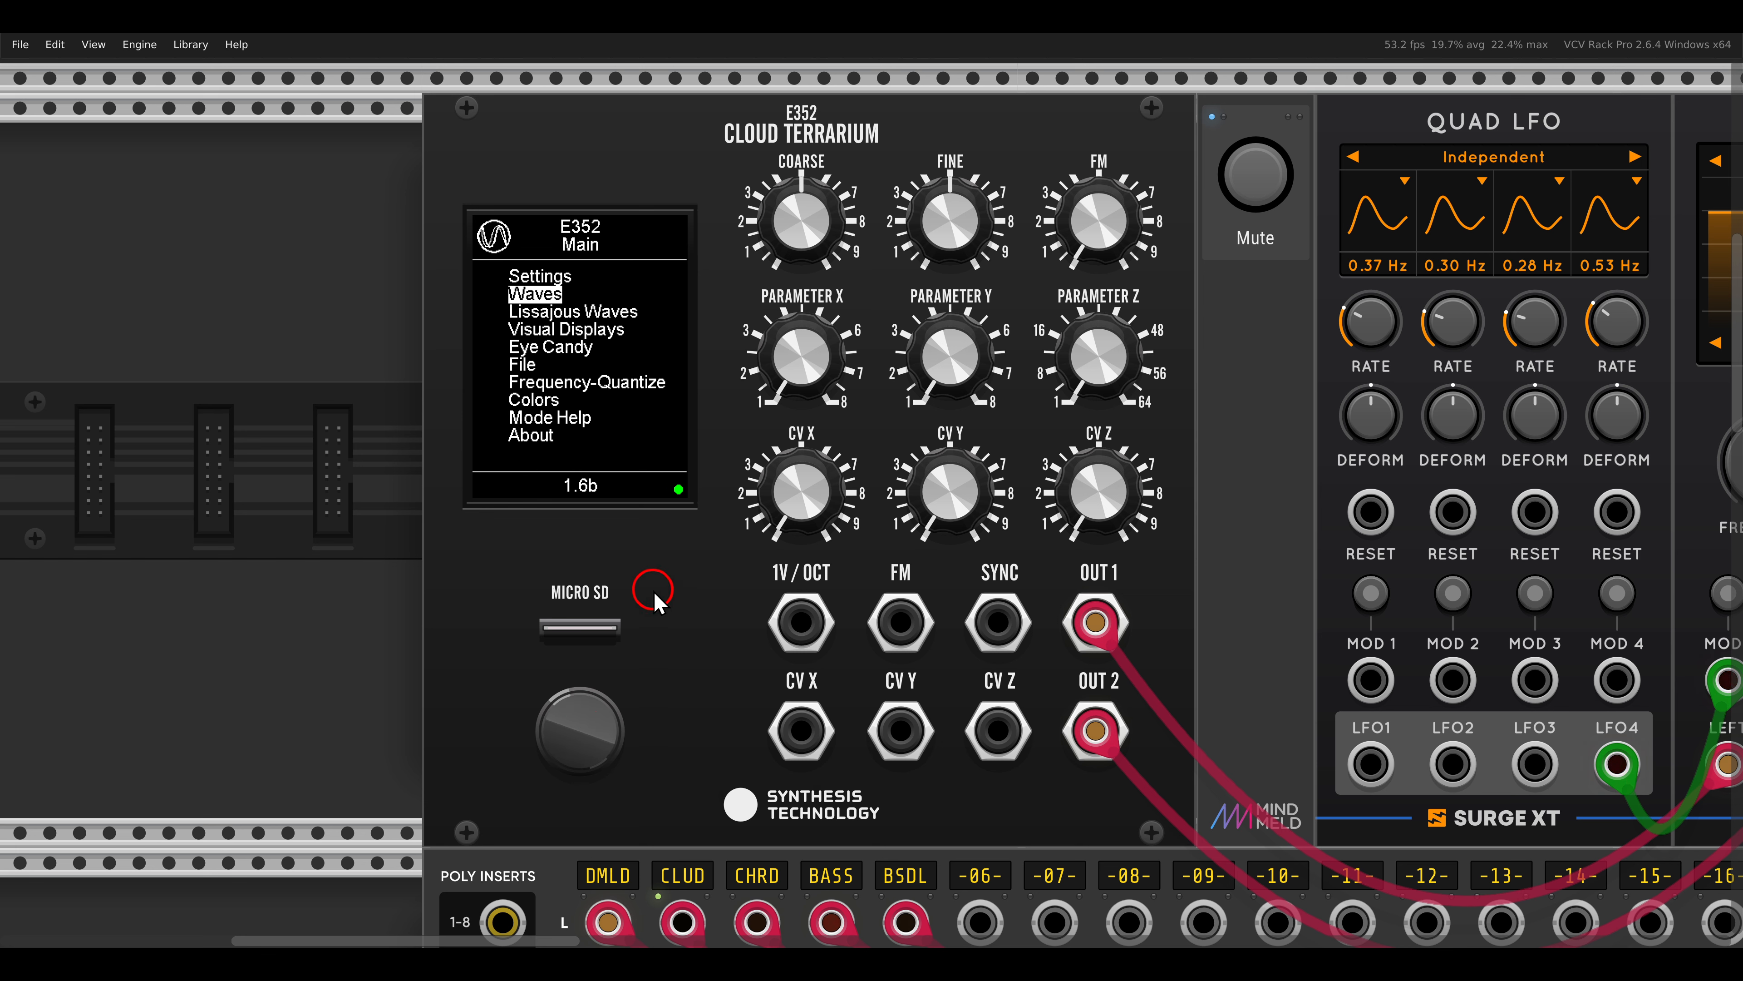
# Step: Open the Cloud Terrarium's Settings page and set its Mode to Morph+Detune
pyautogui.click(534, 282)
pyautogui.click(534, 282)
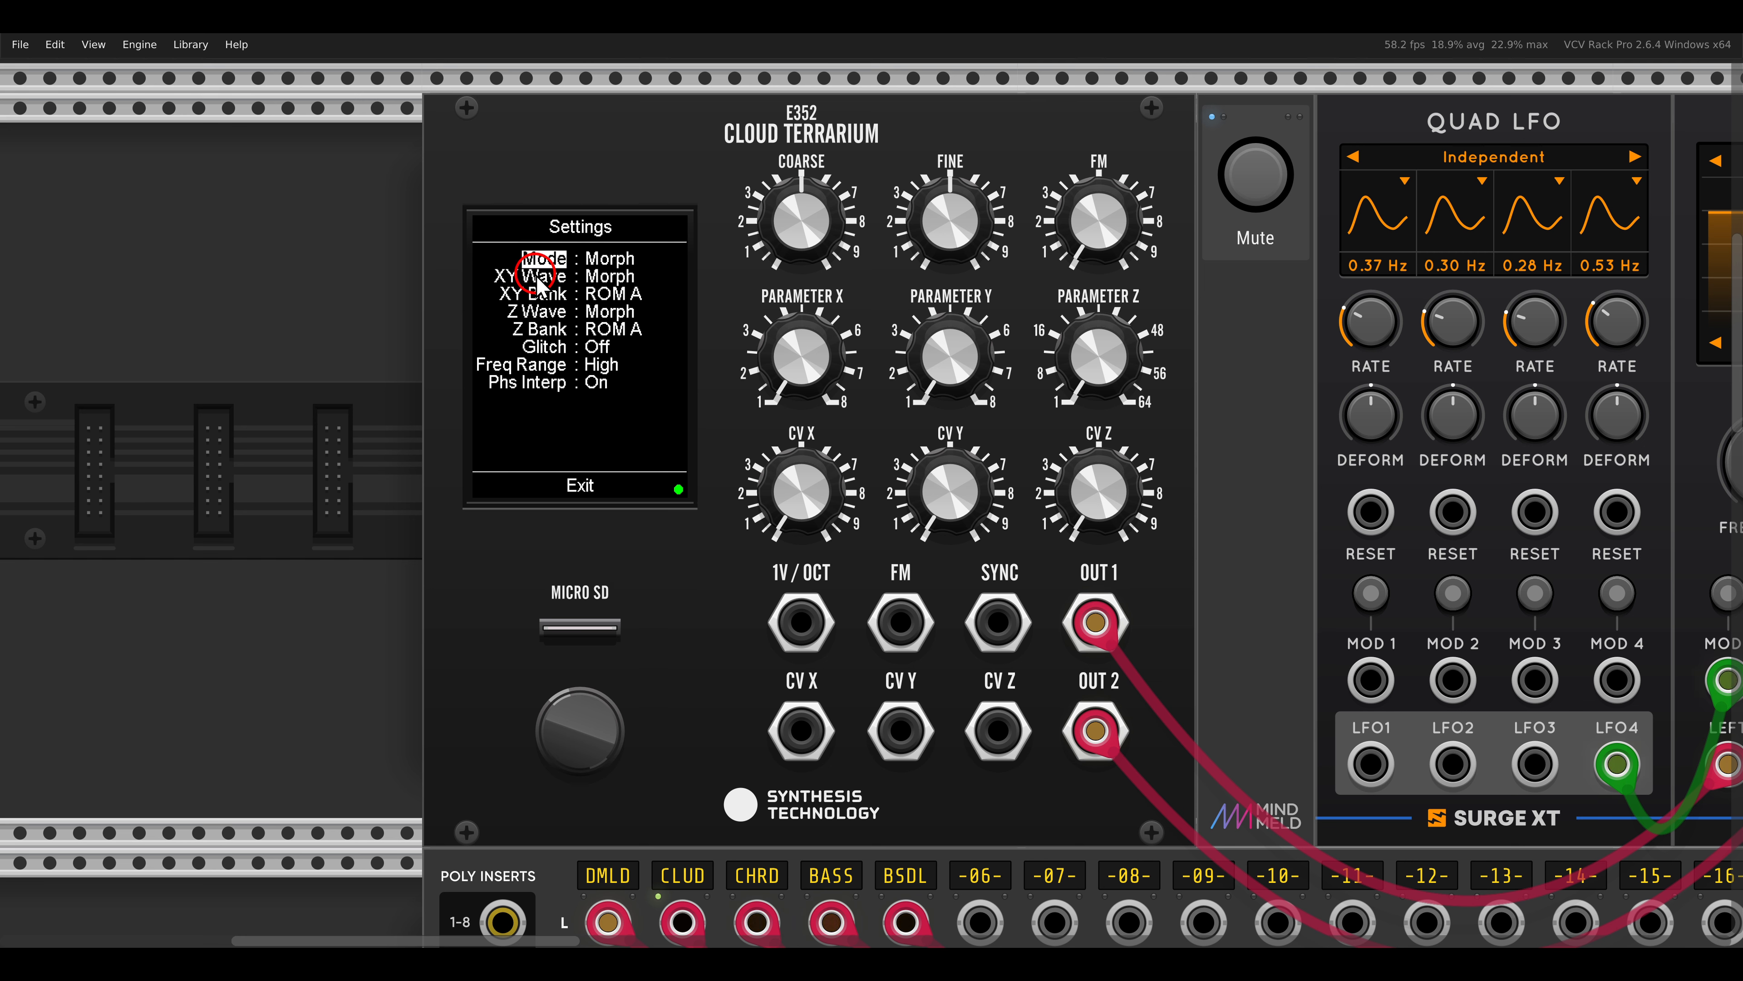
pyautogui.click(603, 264)
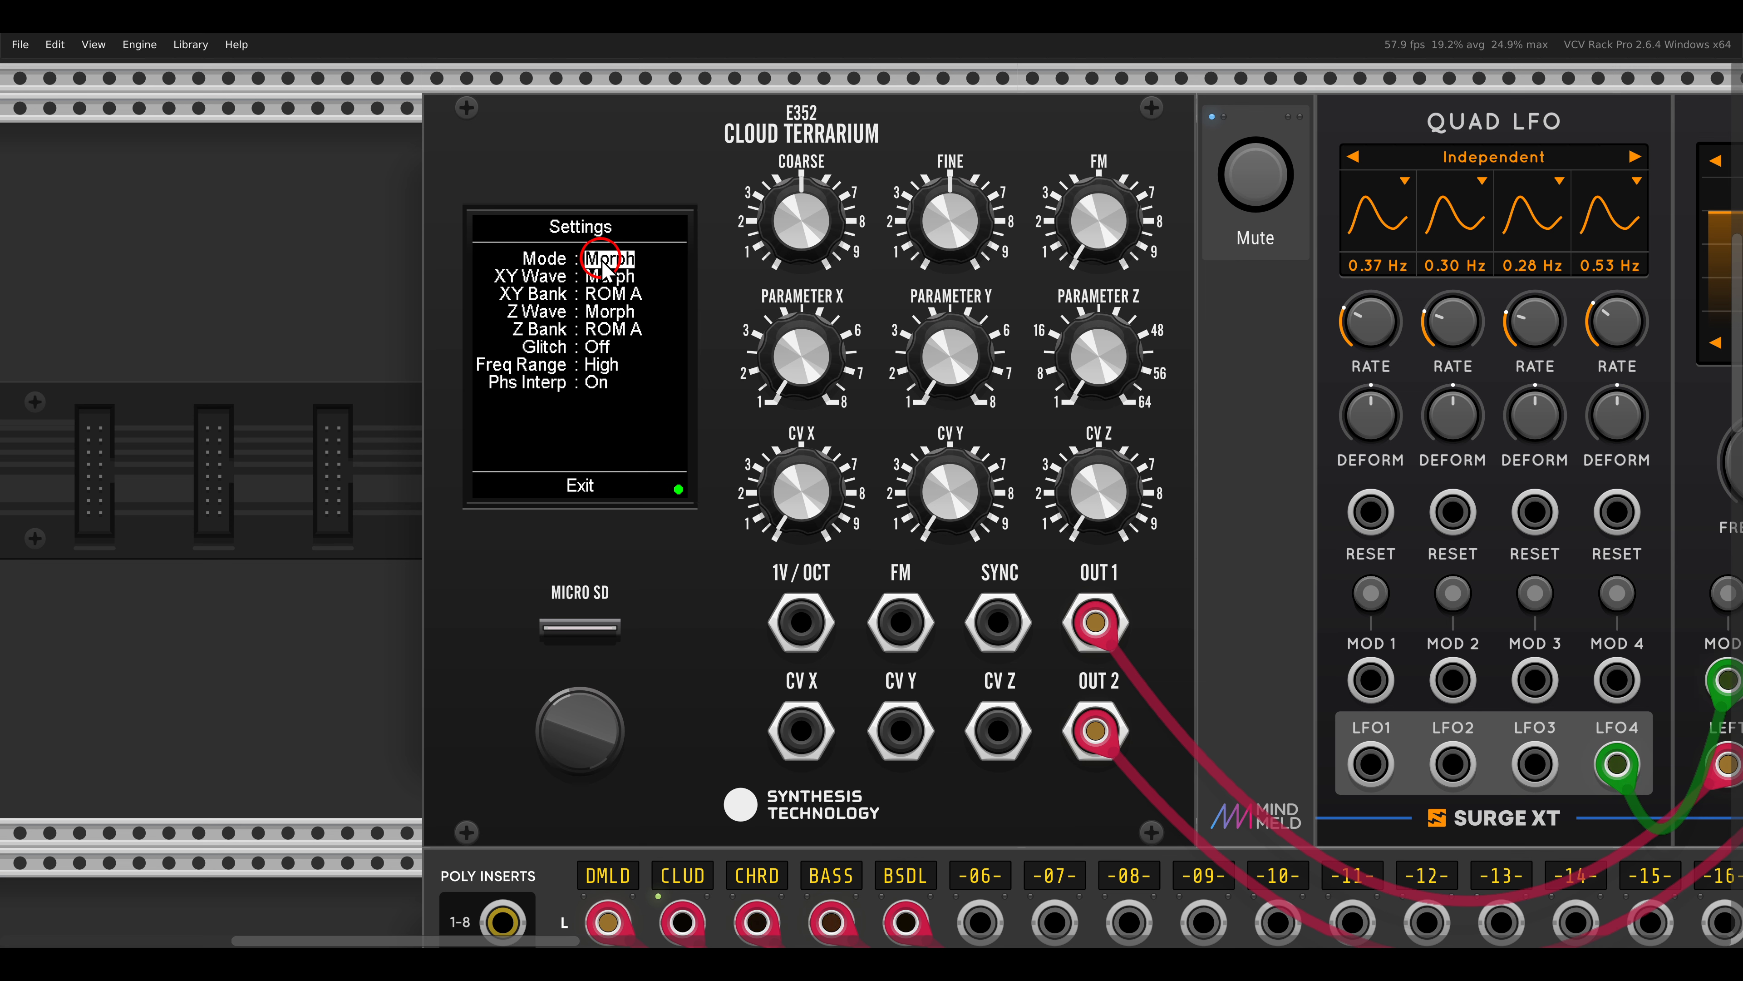
pyautogui.moveTo(603, 247)
pyautogui.mouseDown()
pyautogui.moveTo(588, 78)
pyautogui.moveTo(603, 232)
pyautogui.mouseUp()
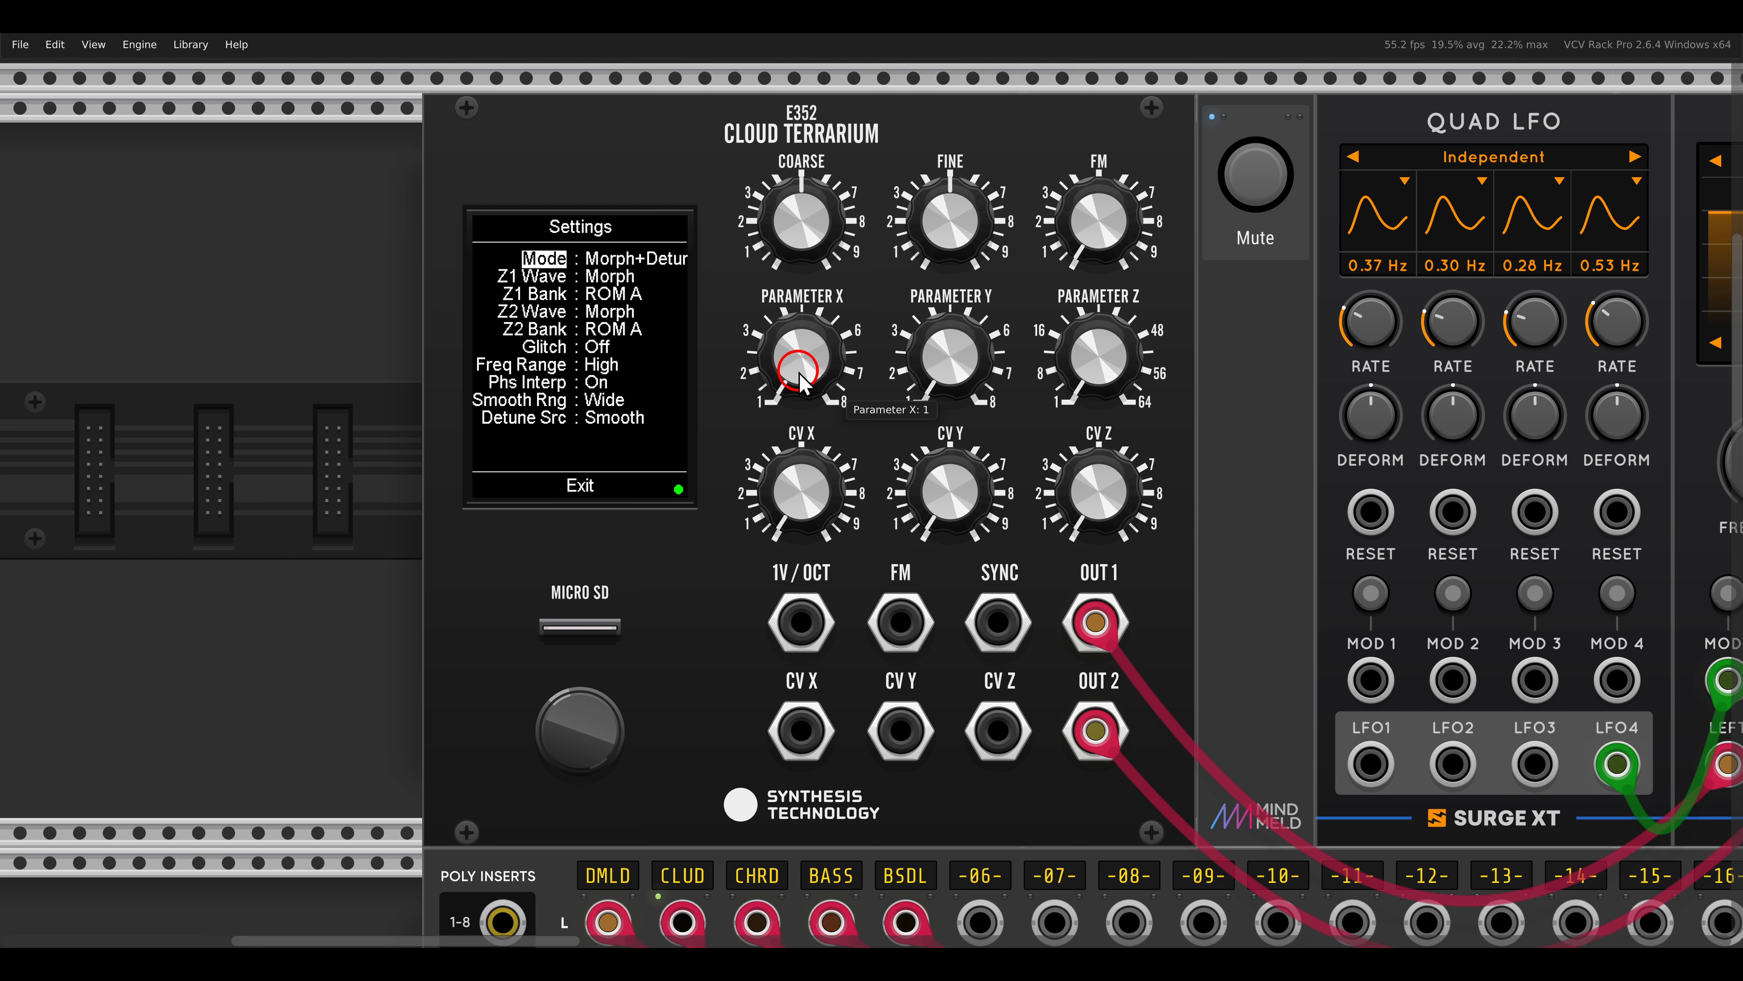
# Step: Set Detune Src to 4th-5th-Oct and sweep Parameter X through the detune intervals
pyautogui.moveTo(803, 376)
pyautogui.mouseDown()
pyautogui.moveTo(796, 79)
pyautogui.moveTo(791, 409)
pyautogui.mouseUp()
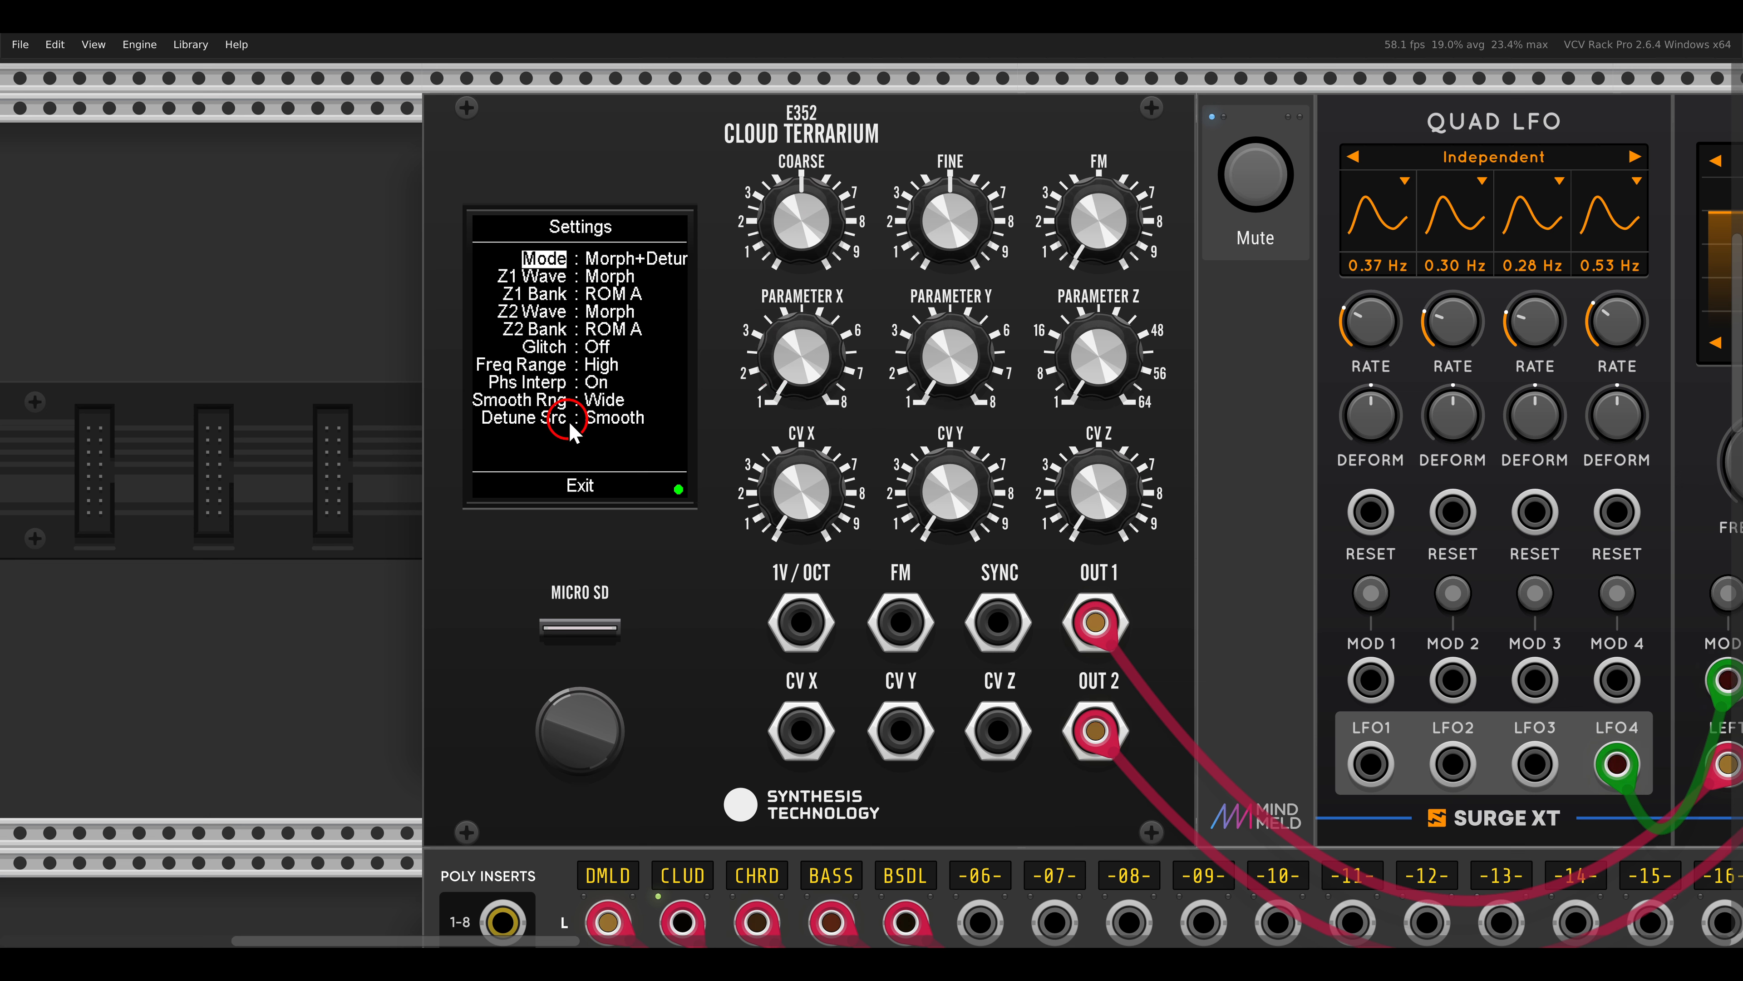
pyautogui.moveTo(603, 419); pyautogui.dragTo(605, 399)
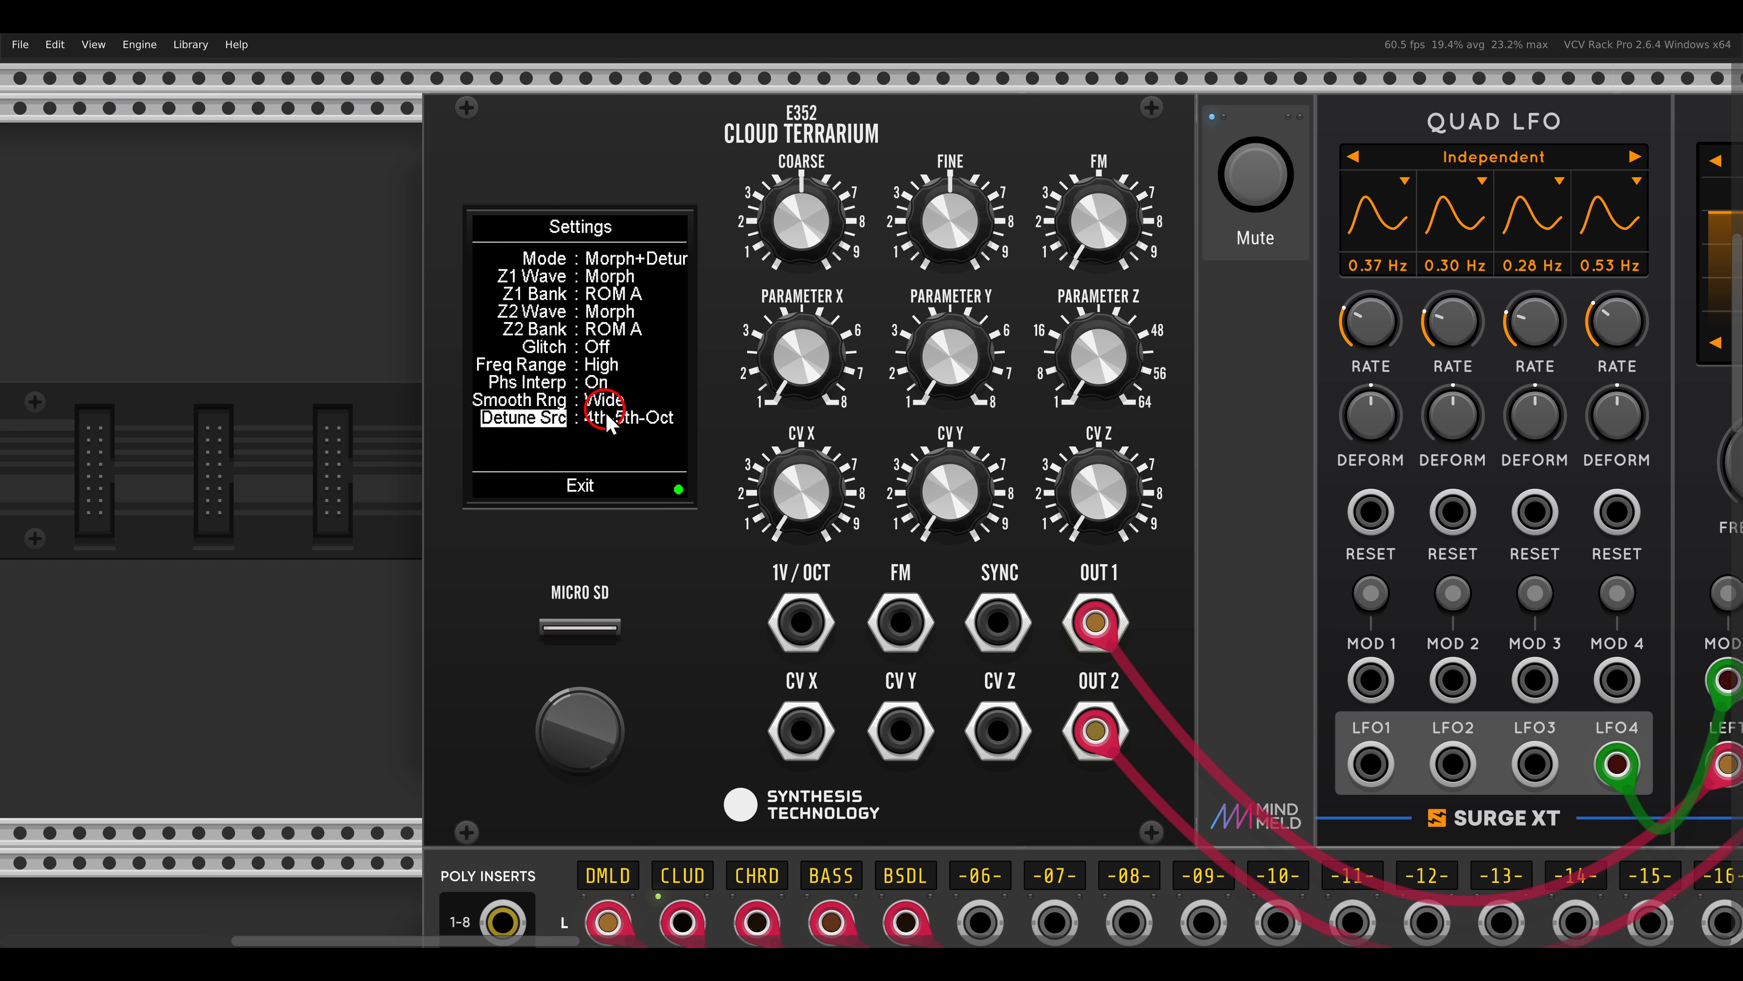
pyautogui.moveTo(796, 357); pyautogui.dragTo(791, 153)
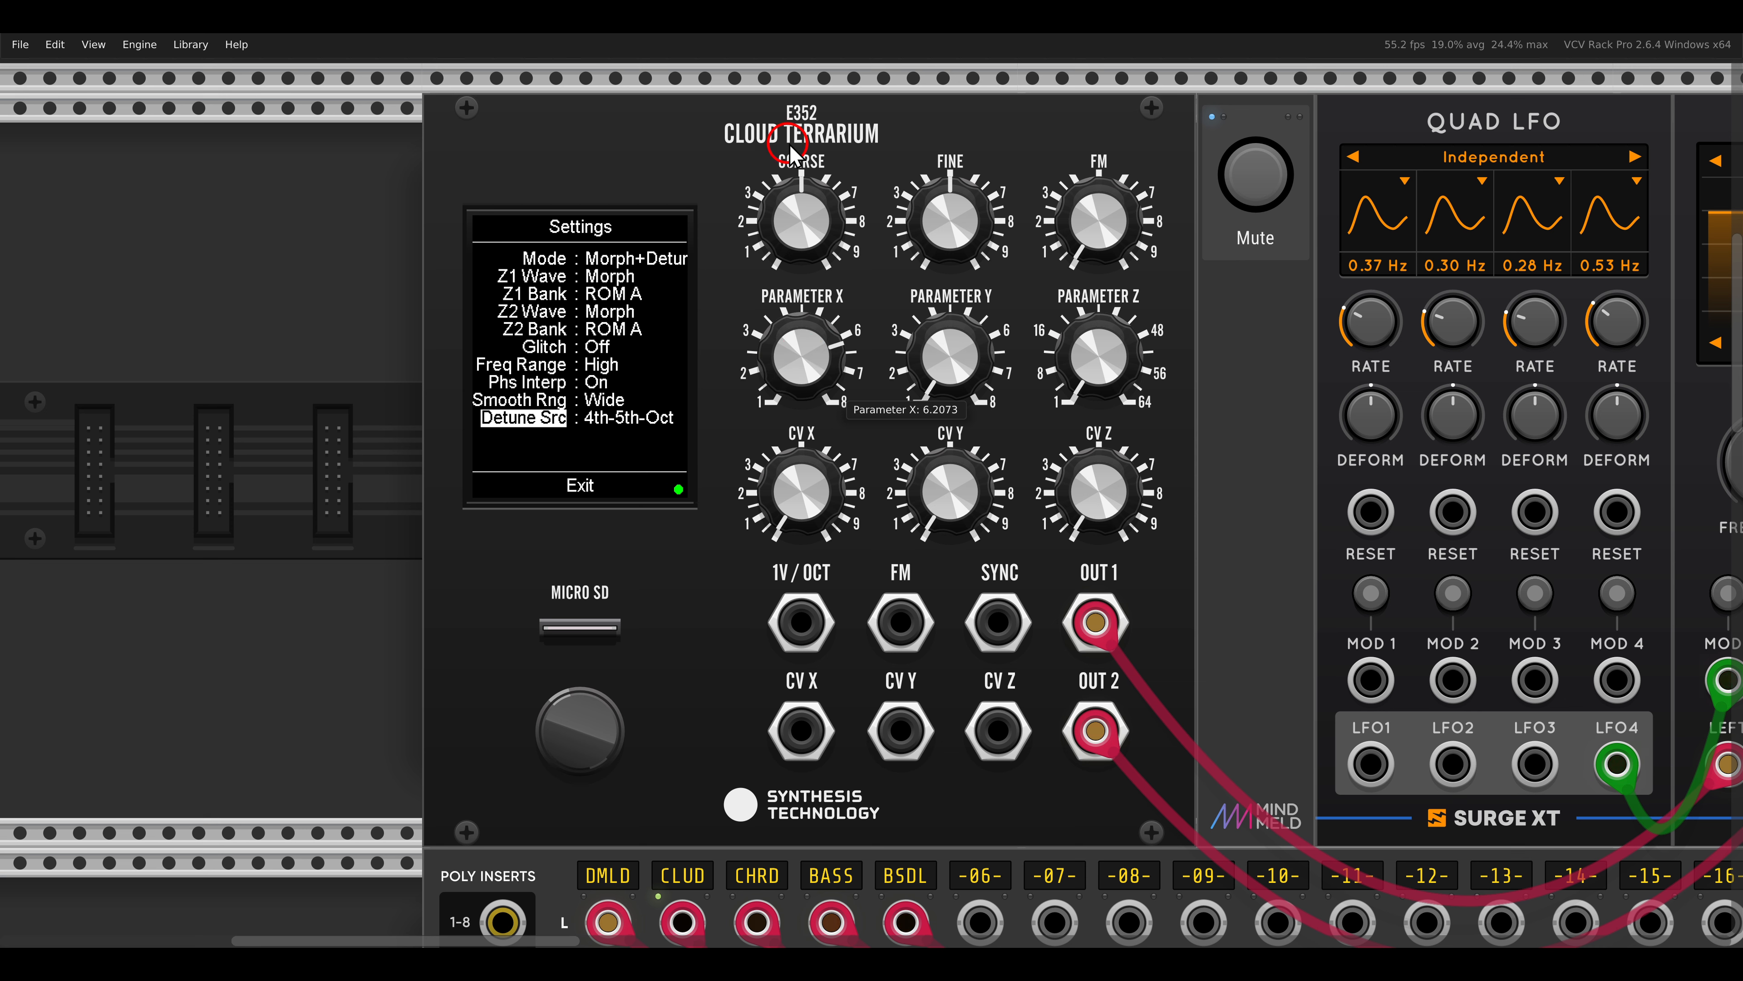
pyautogui.moveTo(795, 219)
pyautogui.mouseDown()
pyautogui.moveTo(795, 258)
pyautogui.moveTo(795, 137)
pyautogui.moveTo(794, 234)
pyautogui.mouseUp()
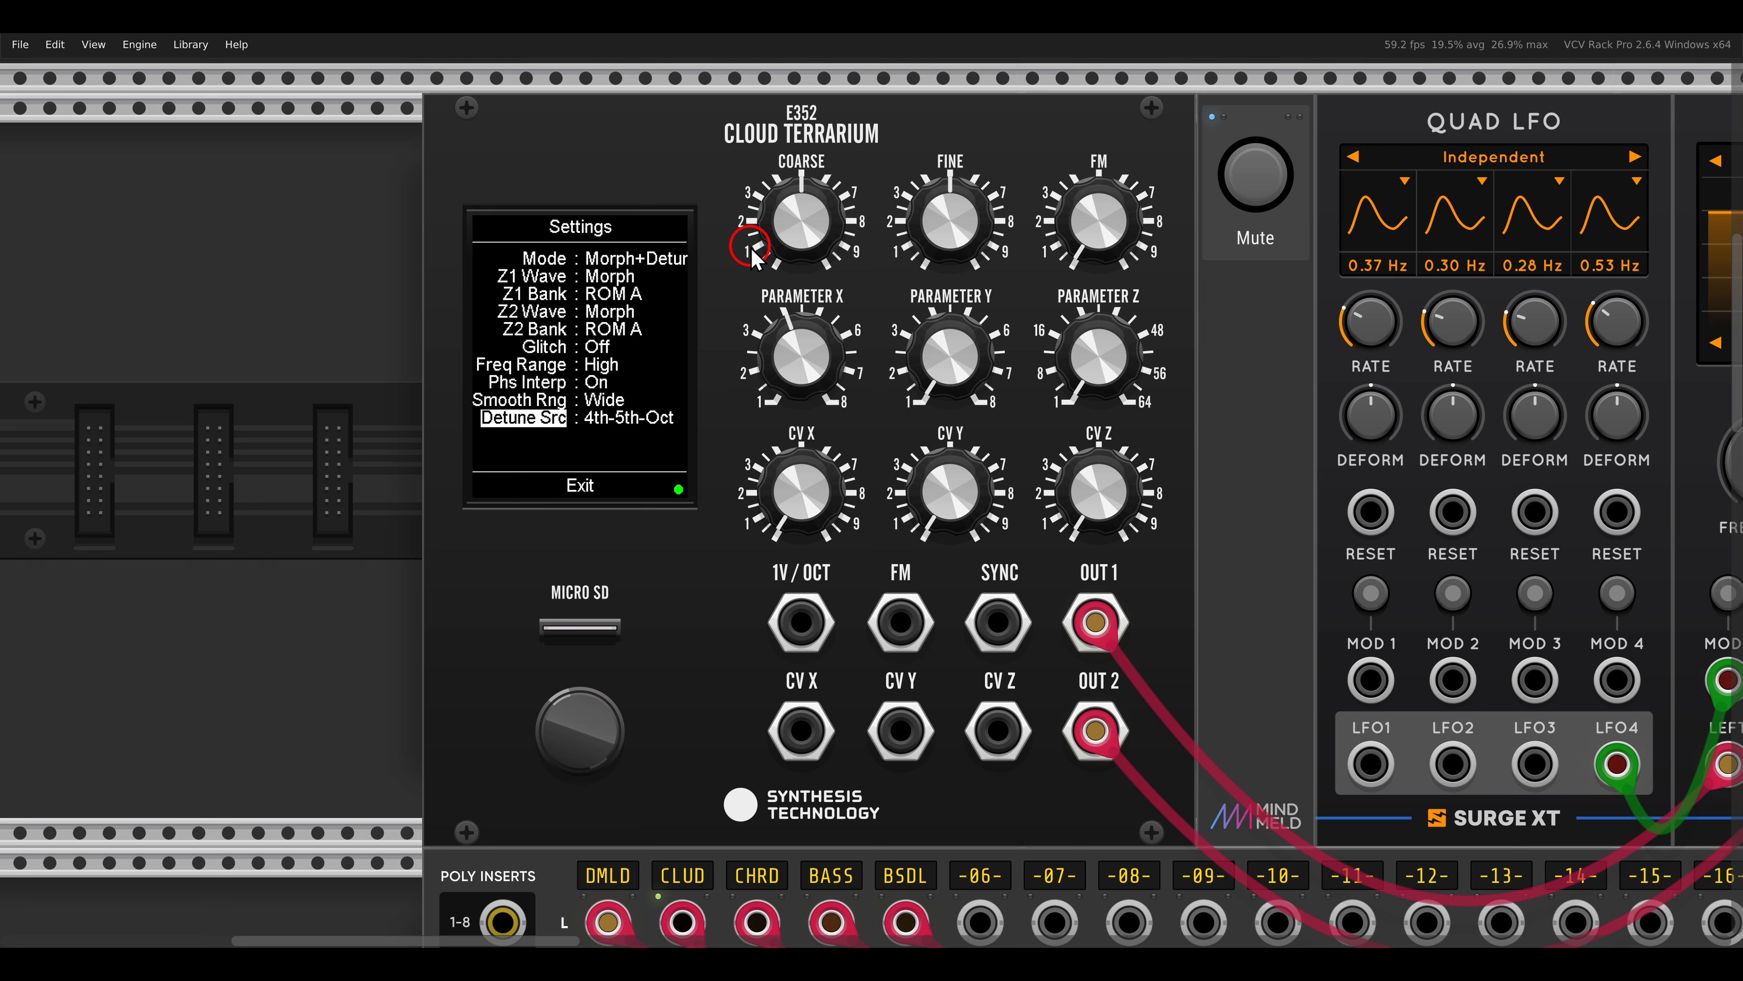
# Step: Adjust Parameter Y and Parameter Z to shift the Z1 and Z2 waves in their banks
pyautogui.moveTo(935, 363); pyautogui.dragTo(979, 338)
pyautogui.moveTo(1106, 357)
pyautogui.mouseDown()
pyautogui.moveTo(1110, 211)
pyautogui.moveTo(1098, 353)
pyautogui.mouseUp()
pyautogui.moveTo(961, 374); pyautogui.dragTo(948, 376)
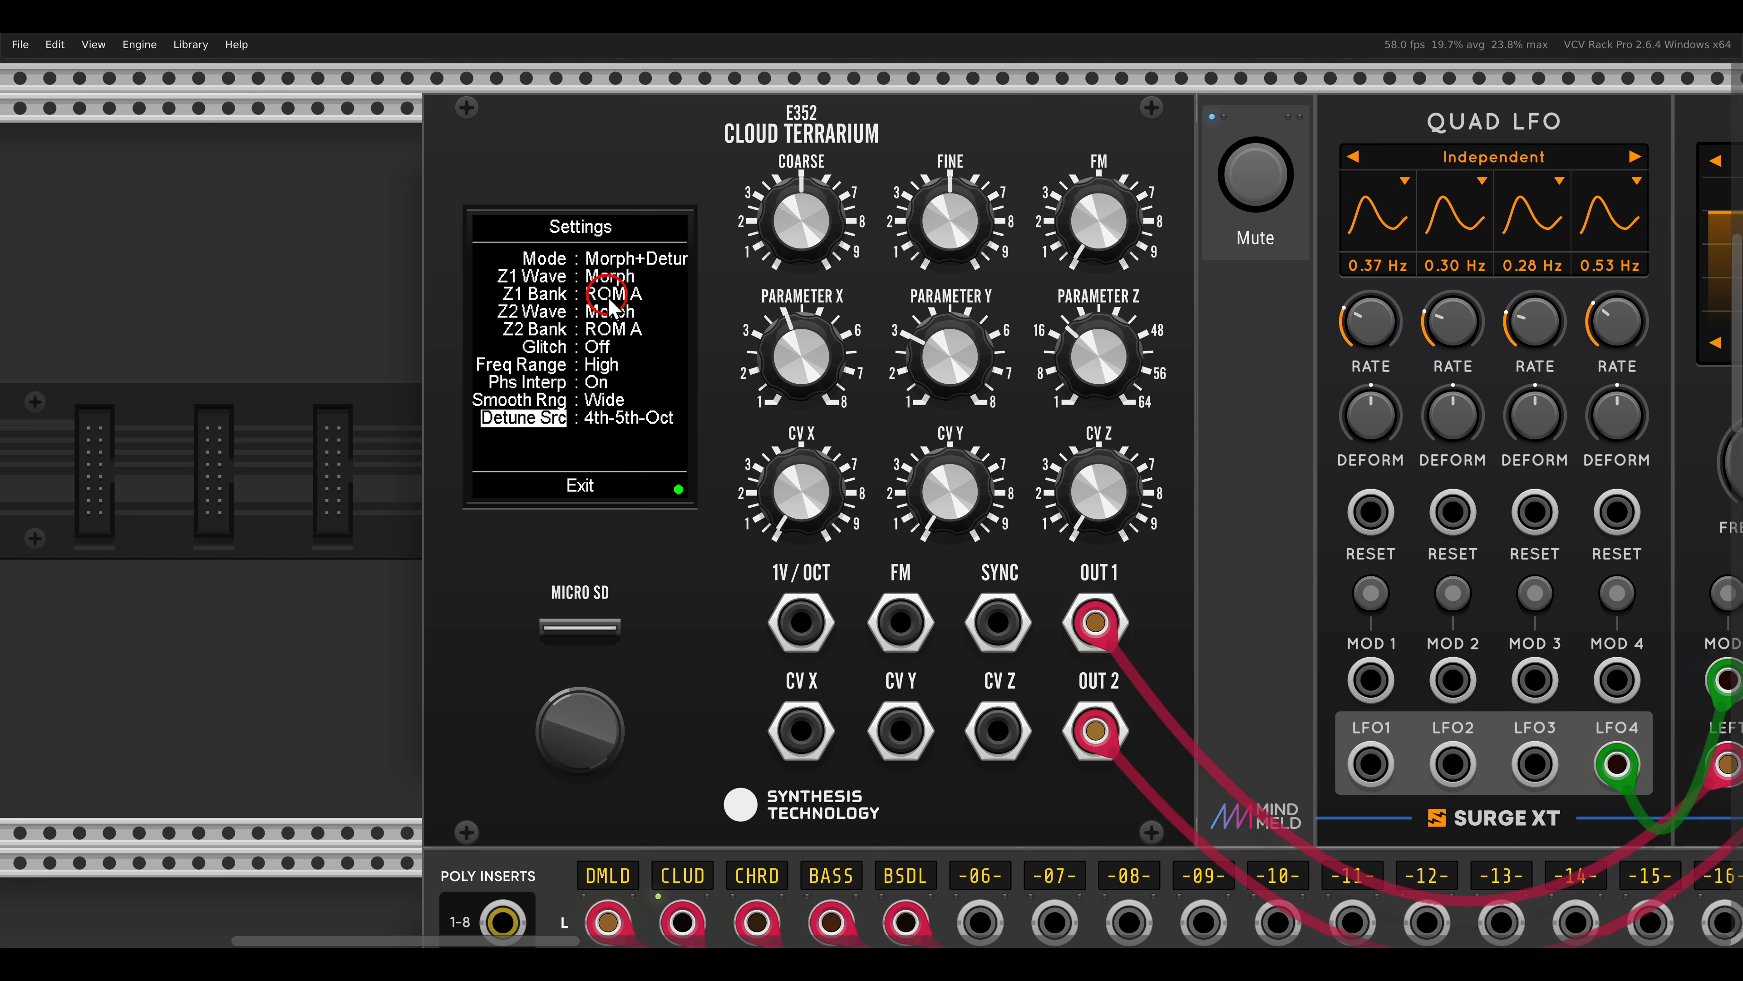
# Step: Set Z1 Bank to ROM B and Z2 Bank to ROM C, and raise Parameters Y and Z
pyautogui.moveTo(608, 298)
pyautogui.mouseDown()
pyautogui.moveTo(610, 275)
pyautogui.moveTo(610, 312)
pyautogui.mouseUp()
pyautogui.moveTo(961, 371); pyautogui.dragTo(984, 234)
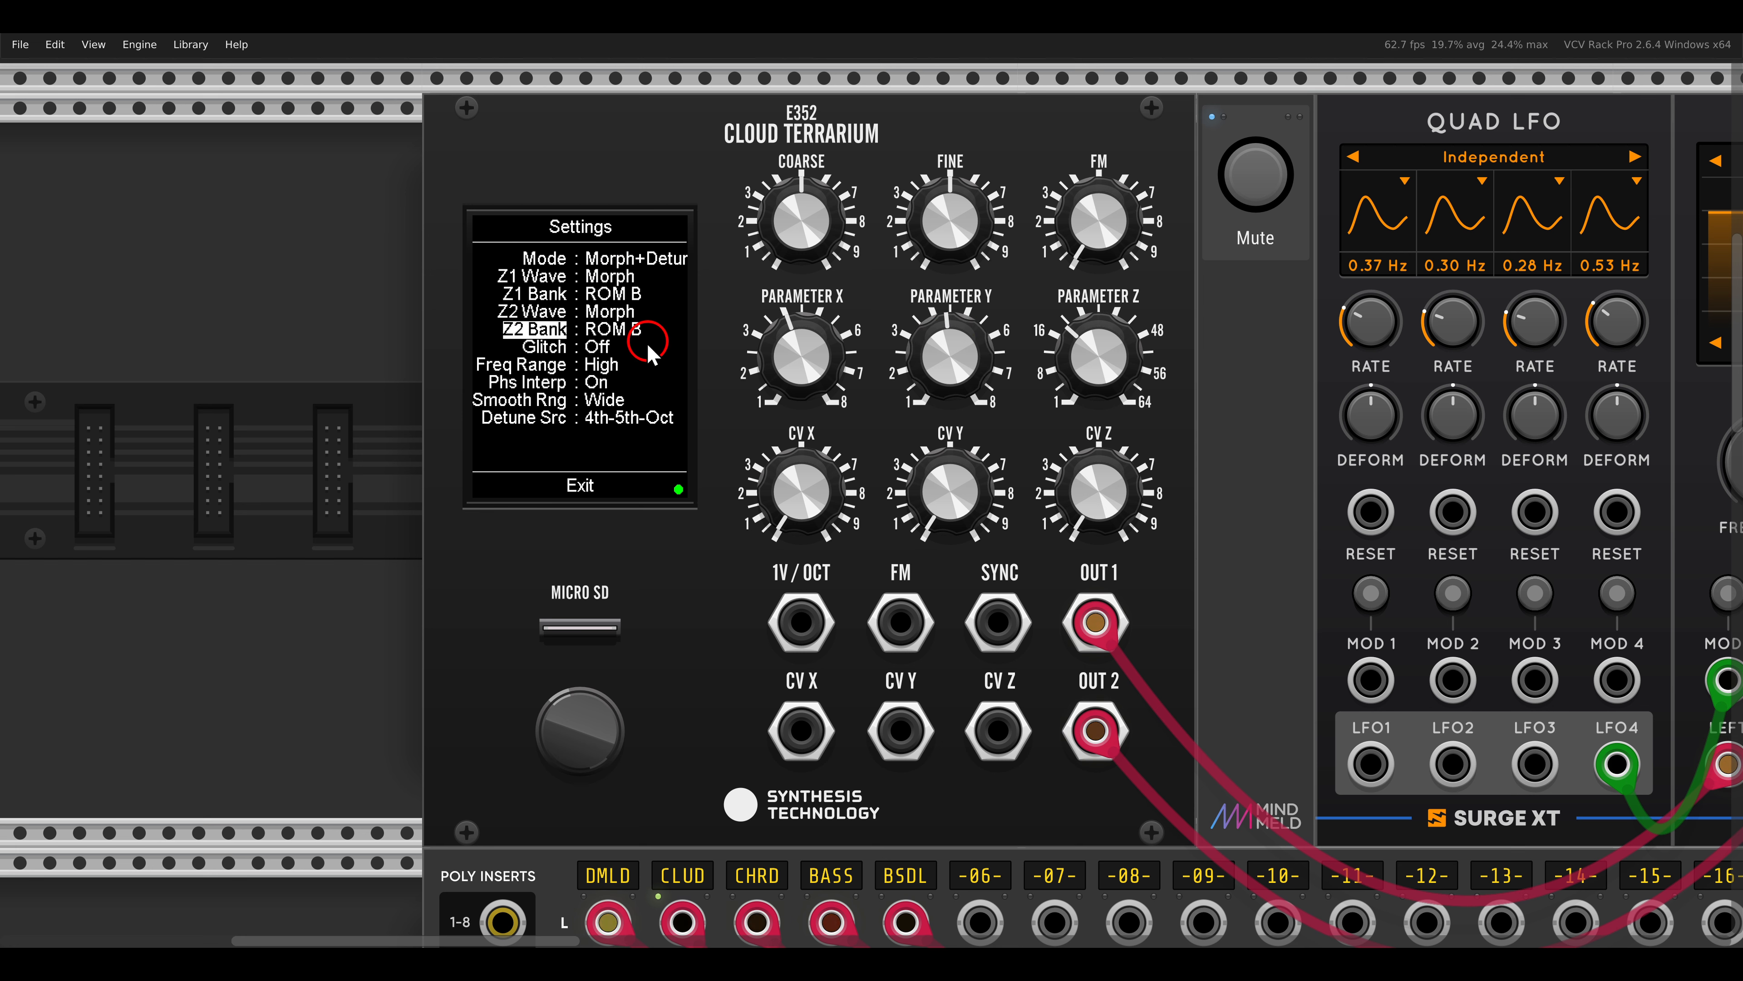
pyautogui.moveTo(650, 353); pyautogui.dragTo(627, 313)
pyautogui.moveTo(1097, 360); pyautogui.dragTo(1106, 220)
pyautogui.moveTo(992, 331); pyautogui.dragTo(956, 354)
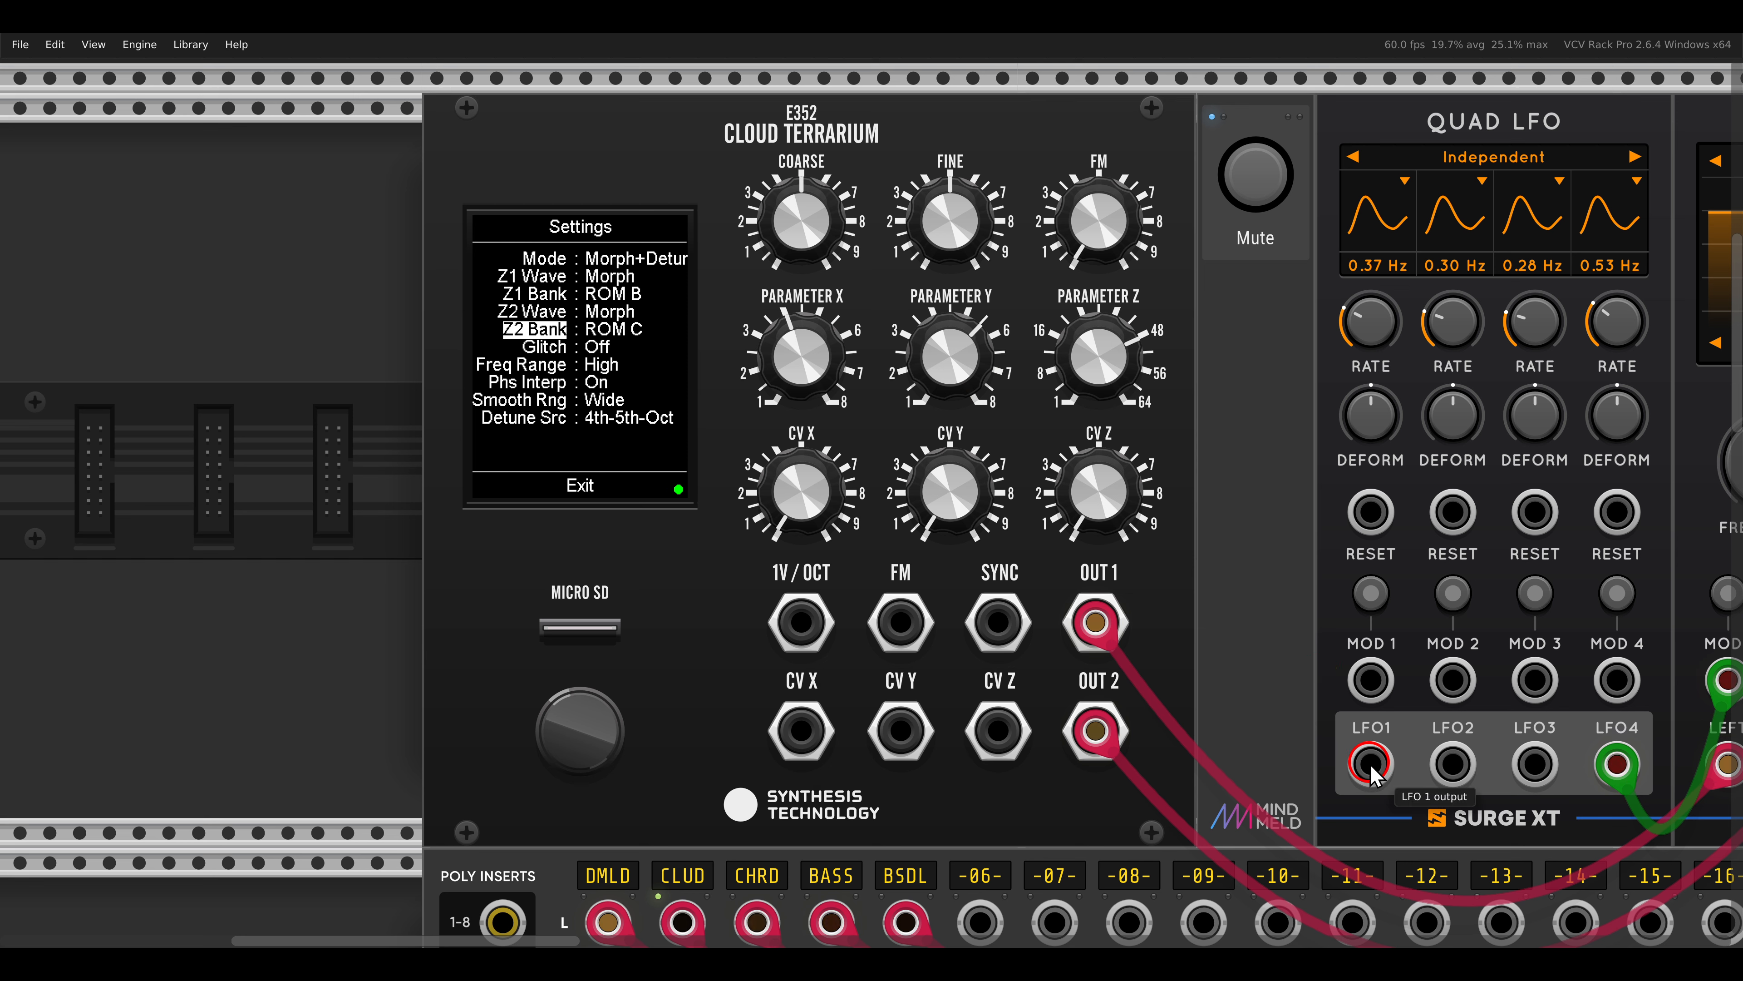
# Step: Patch LFO1, LFO2 and LFO3 into CV X, CV Y and CV Z, and raise the three CV amounts to about midway
pyautogui.moveTo(1371, 764); pyautogui.dragTo(969, 718)
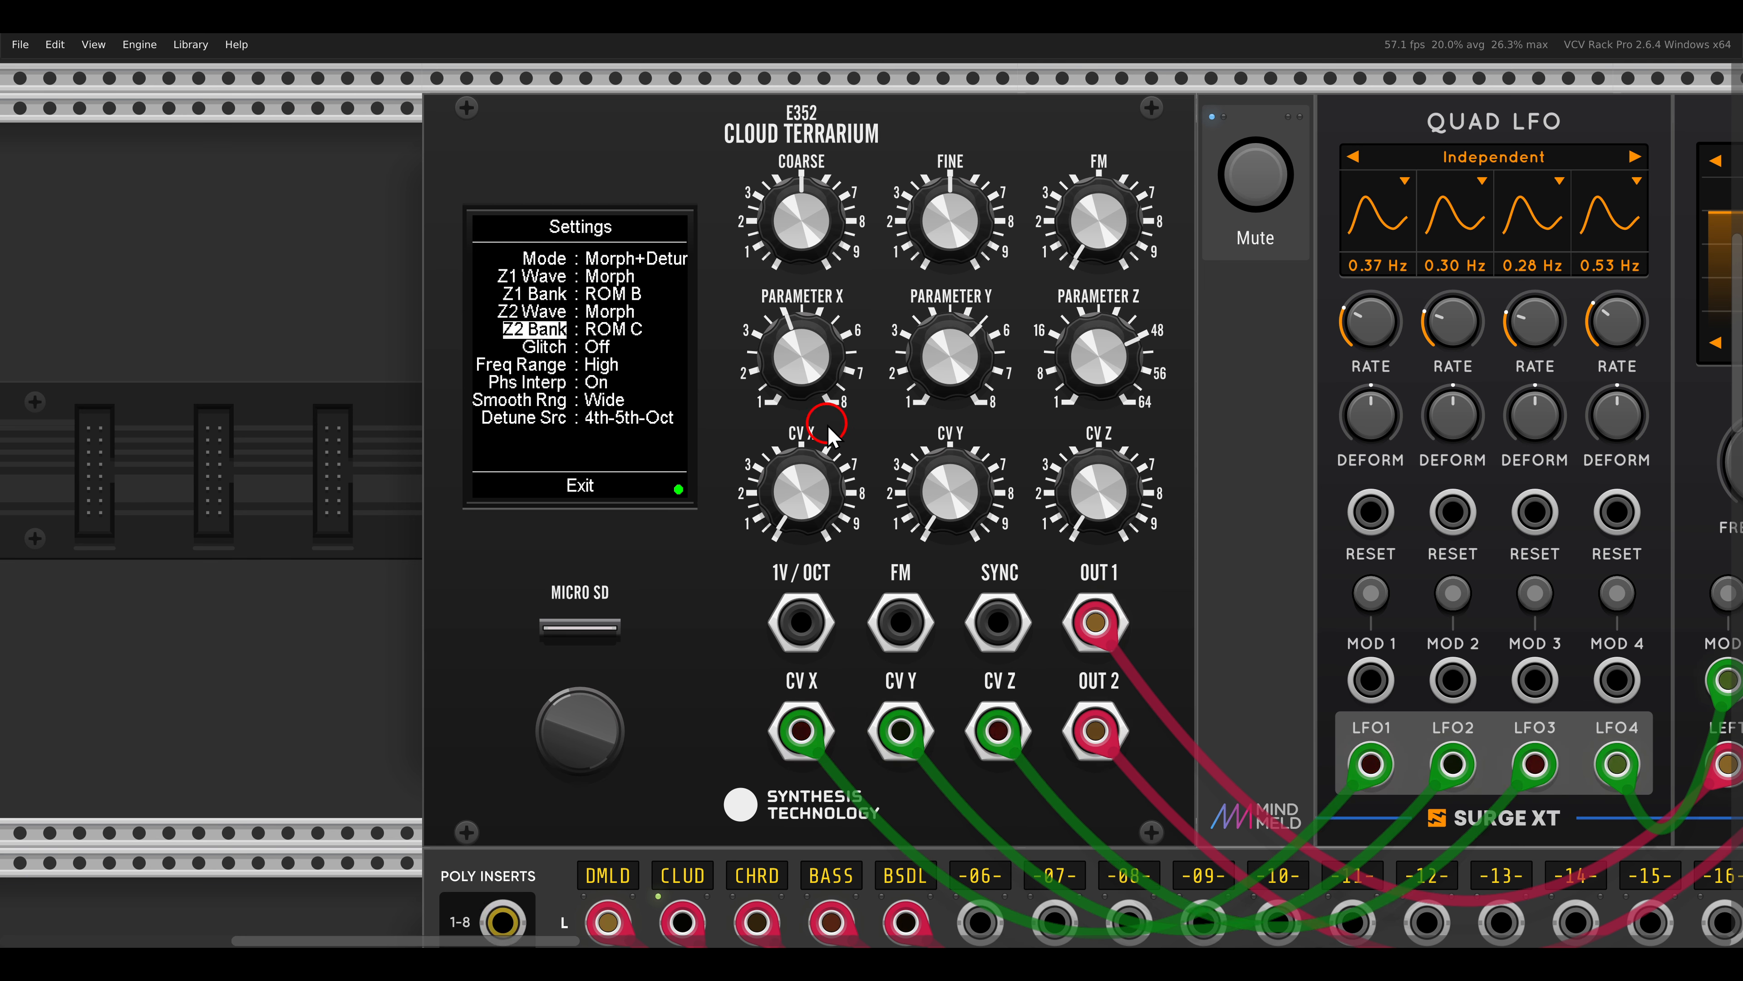
pyautogui.moveTo(817, 471); pyautogui.dragTo(788, 368)
pyautogui.moveTo(934, 487); pyautogui.dragTo(940, 351)
pyautogui.moveTo(1098, 512); pyautogui.dragTo(1098, 355)
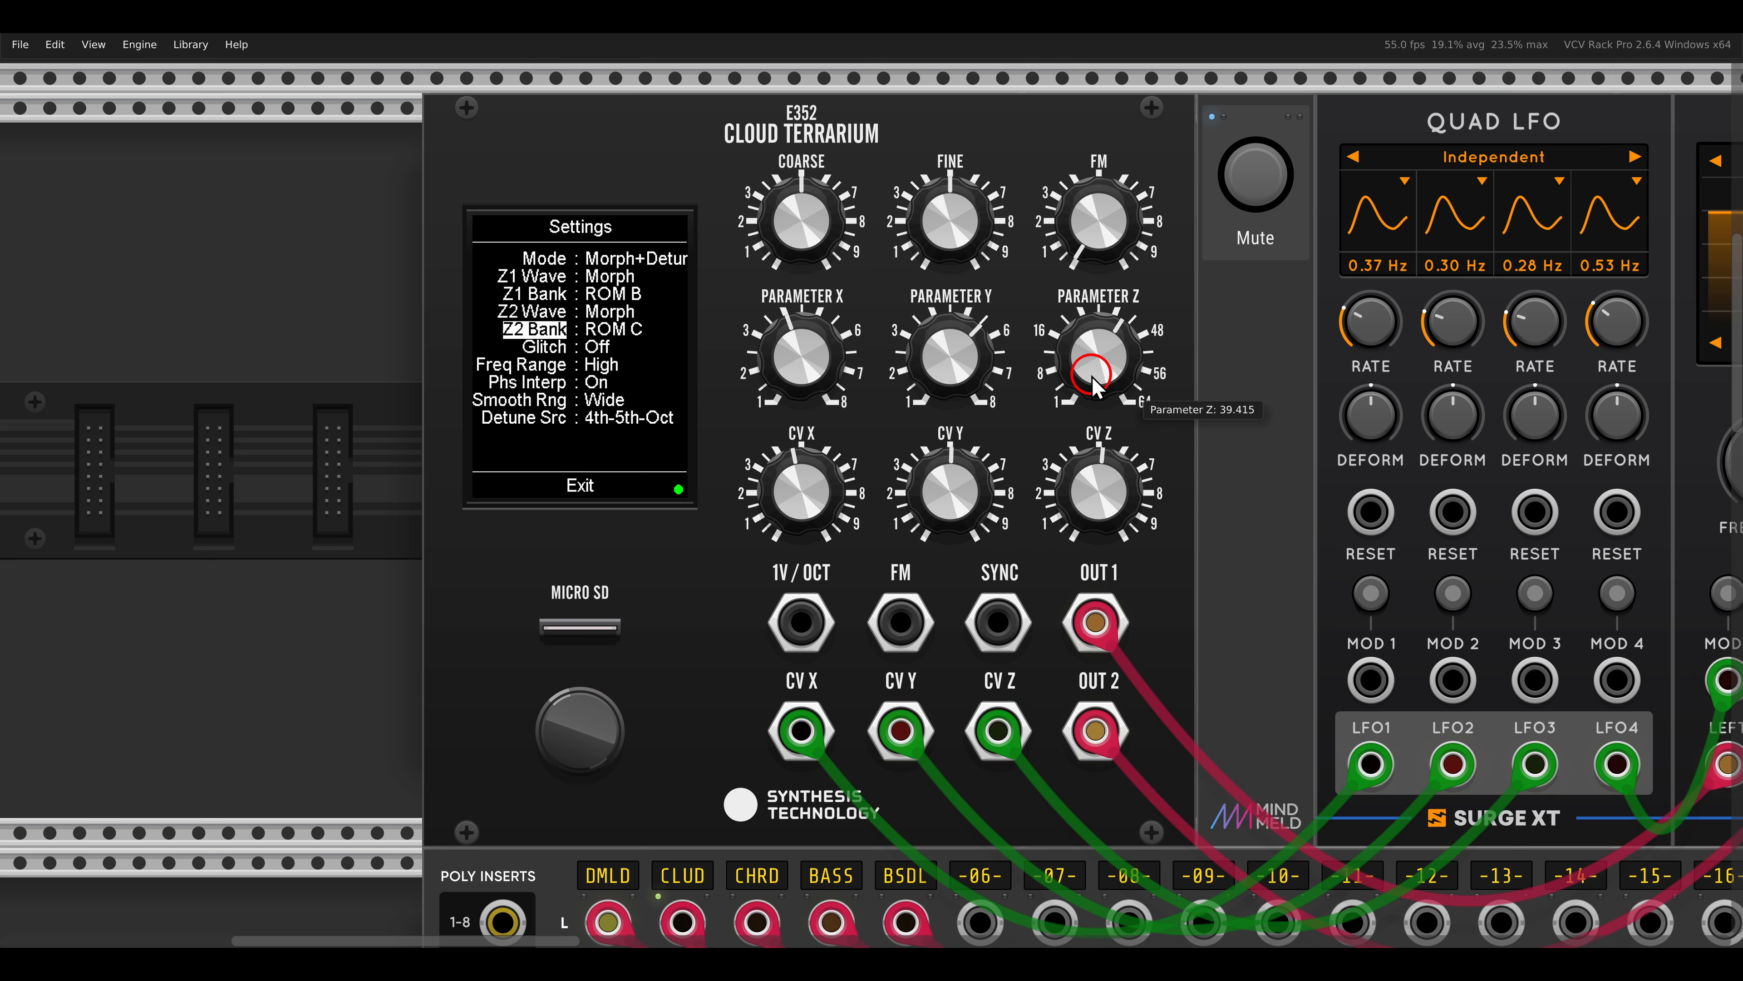
# Step: Set Z2 Bank to ROM B and return from Settings to the Cloud Terrarium's main screen
pyautogui.click(616, 339)
pyautogui.moveTo(620, 343); pyautogui.dragTo(621, 348)
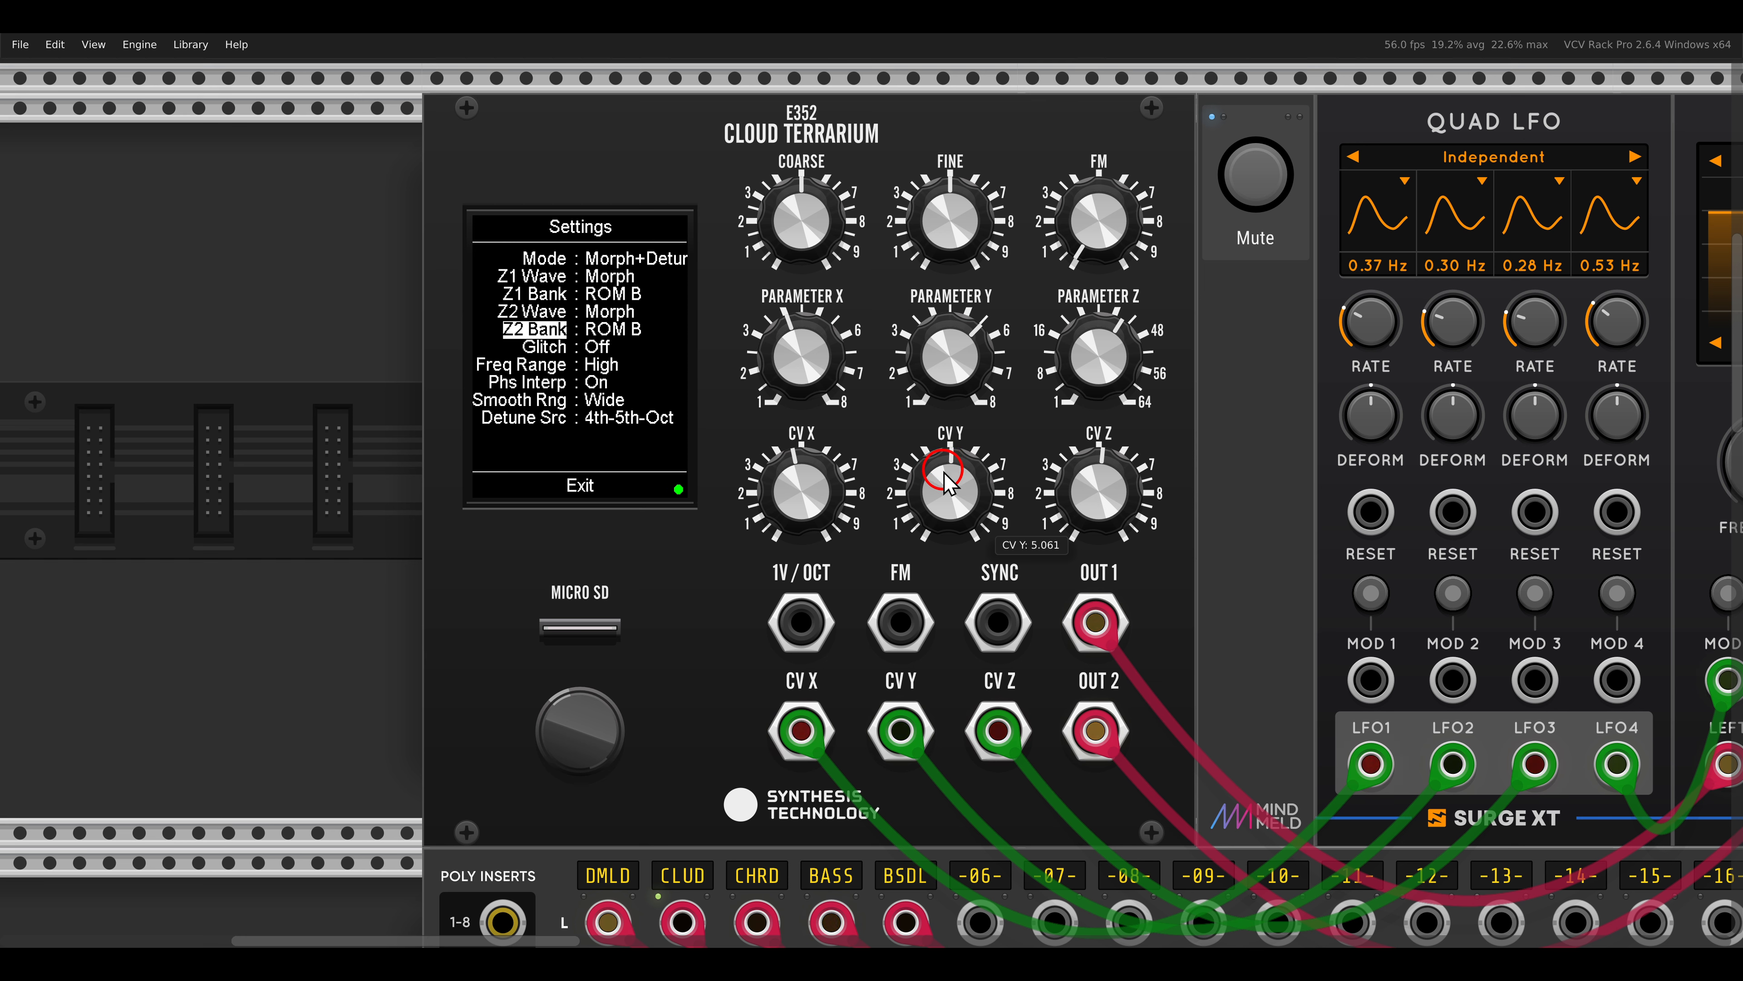
pyautogui.click(577, 487)
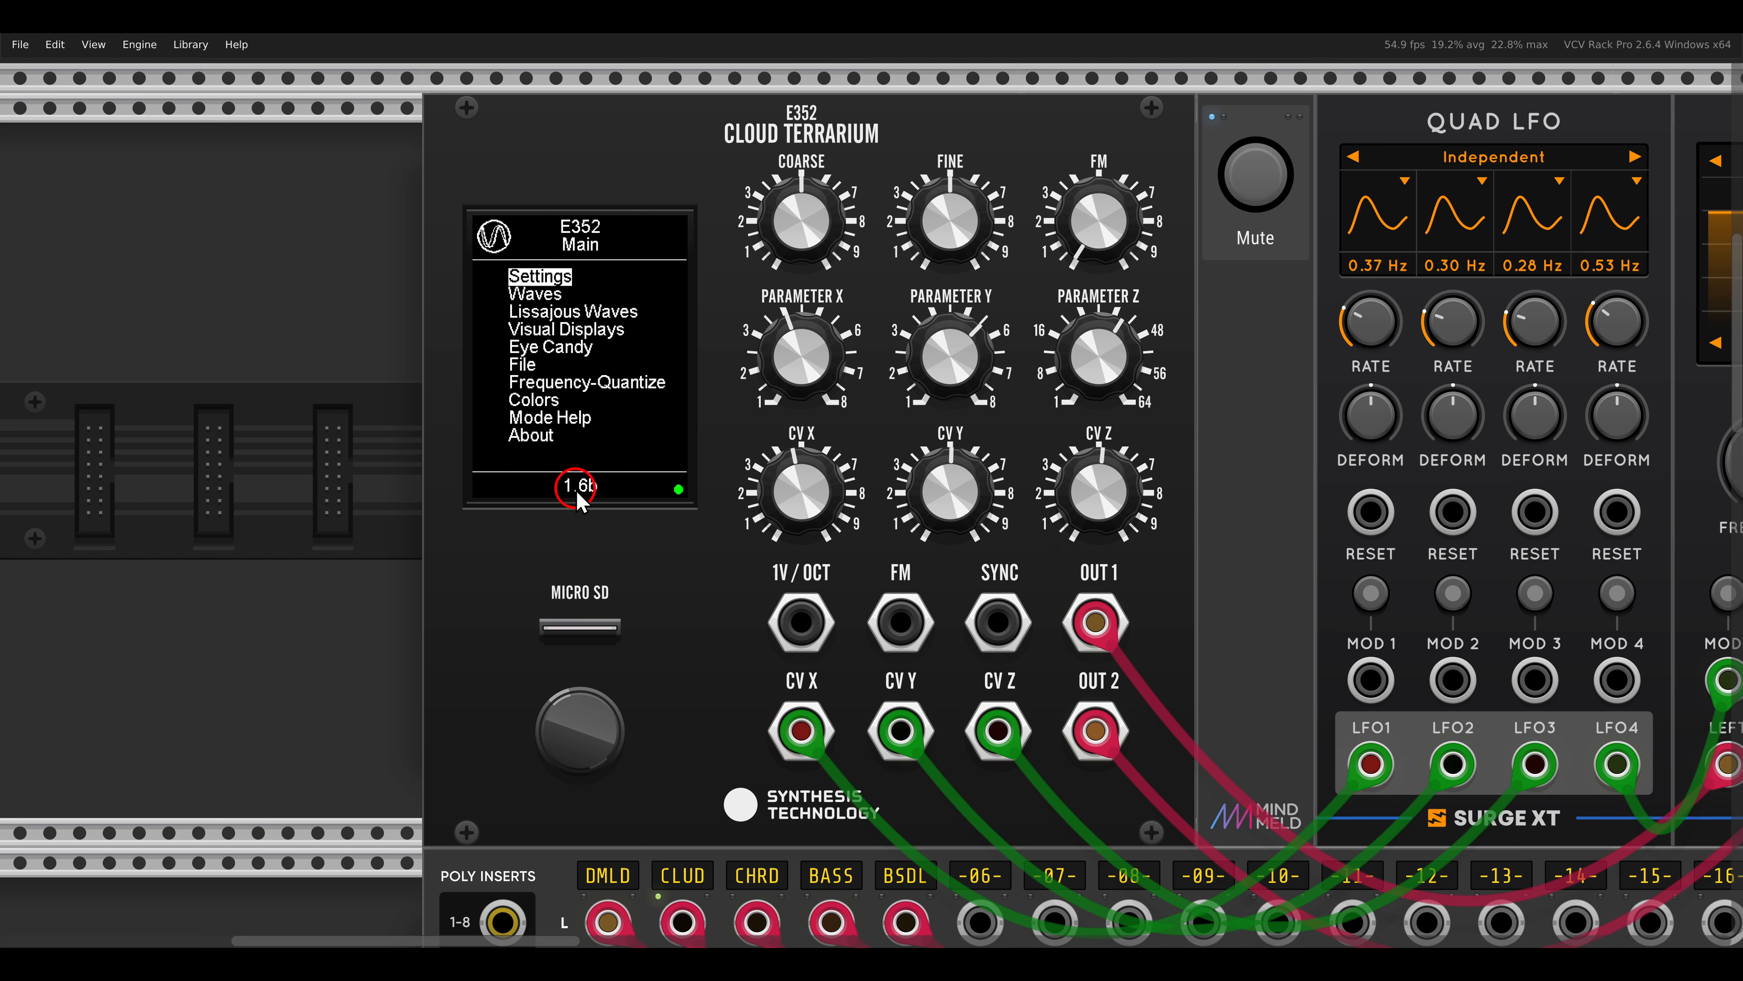
# Step: View the Waves, Lissajous Waves and Visual Displays pages of the Cloud Terrarium in turn
pyautogui.click(547, 294)
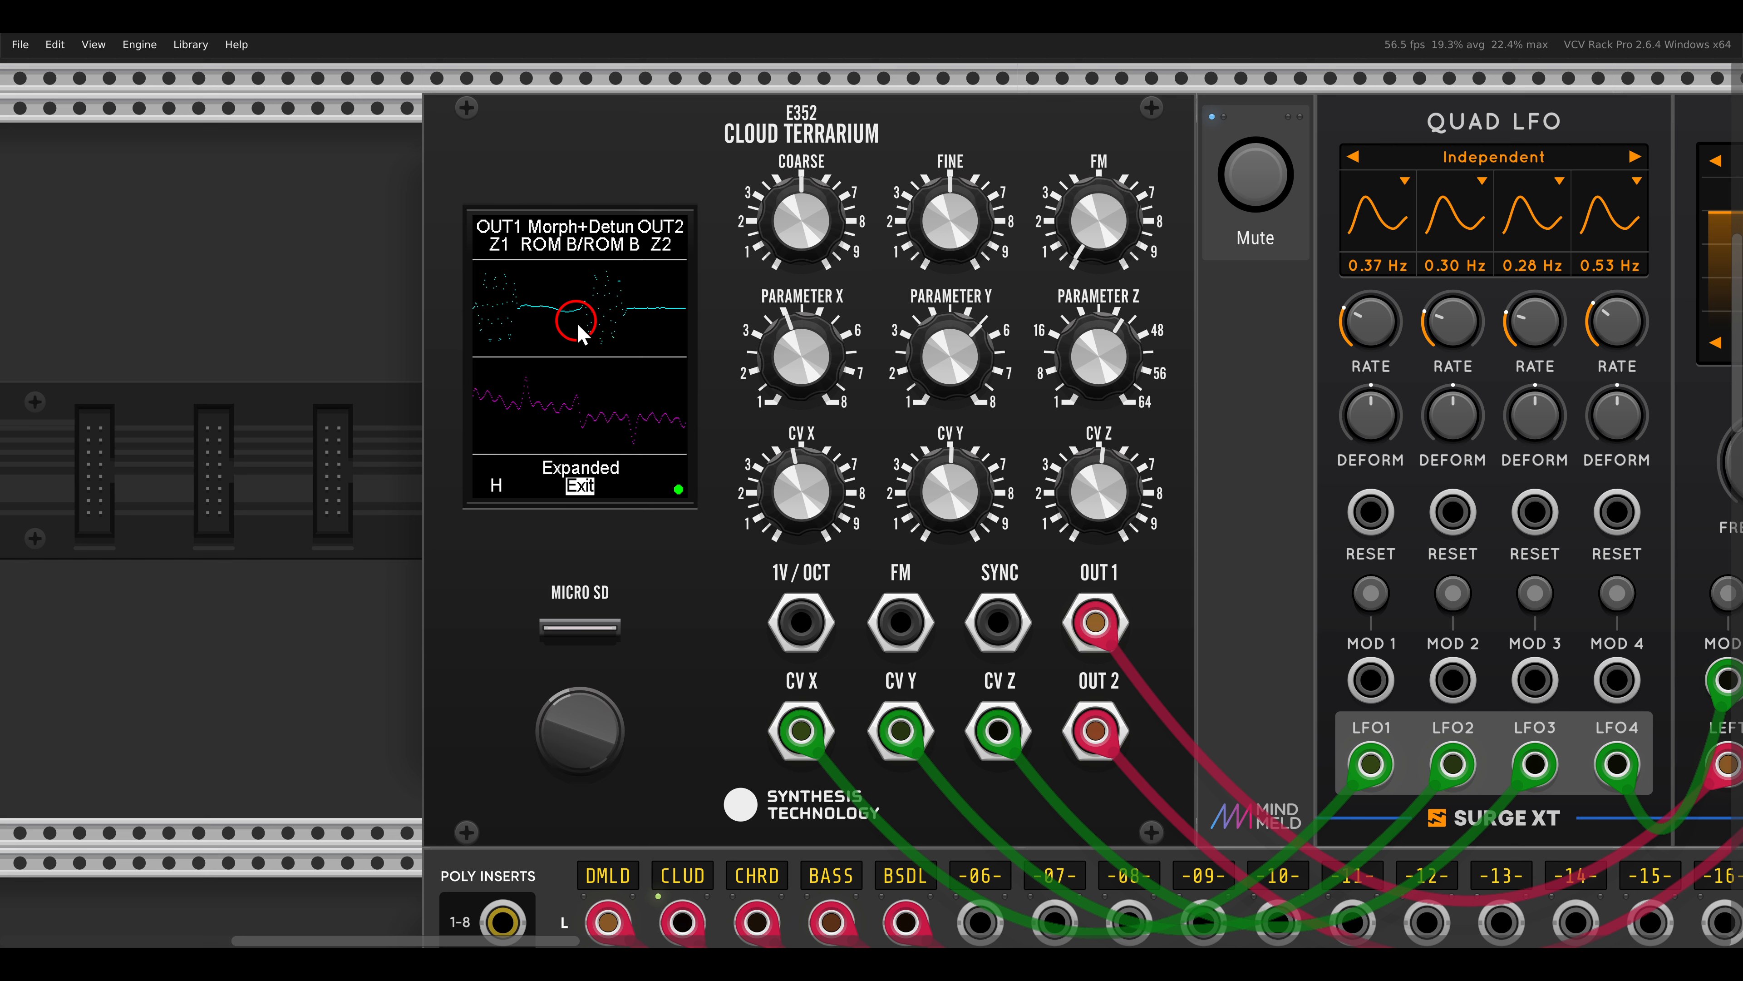
pyautogui.click(577, 486)
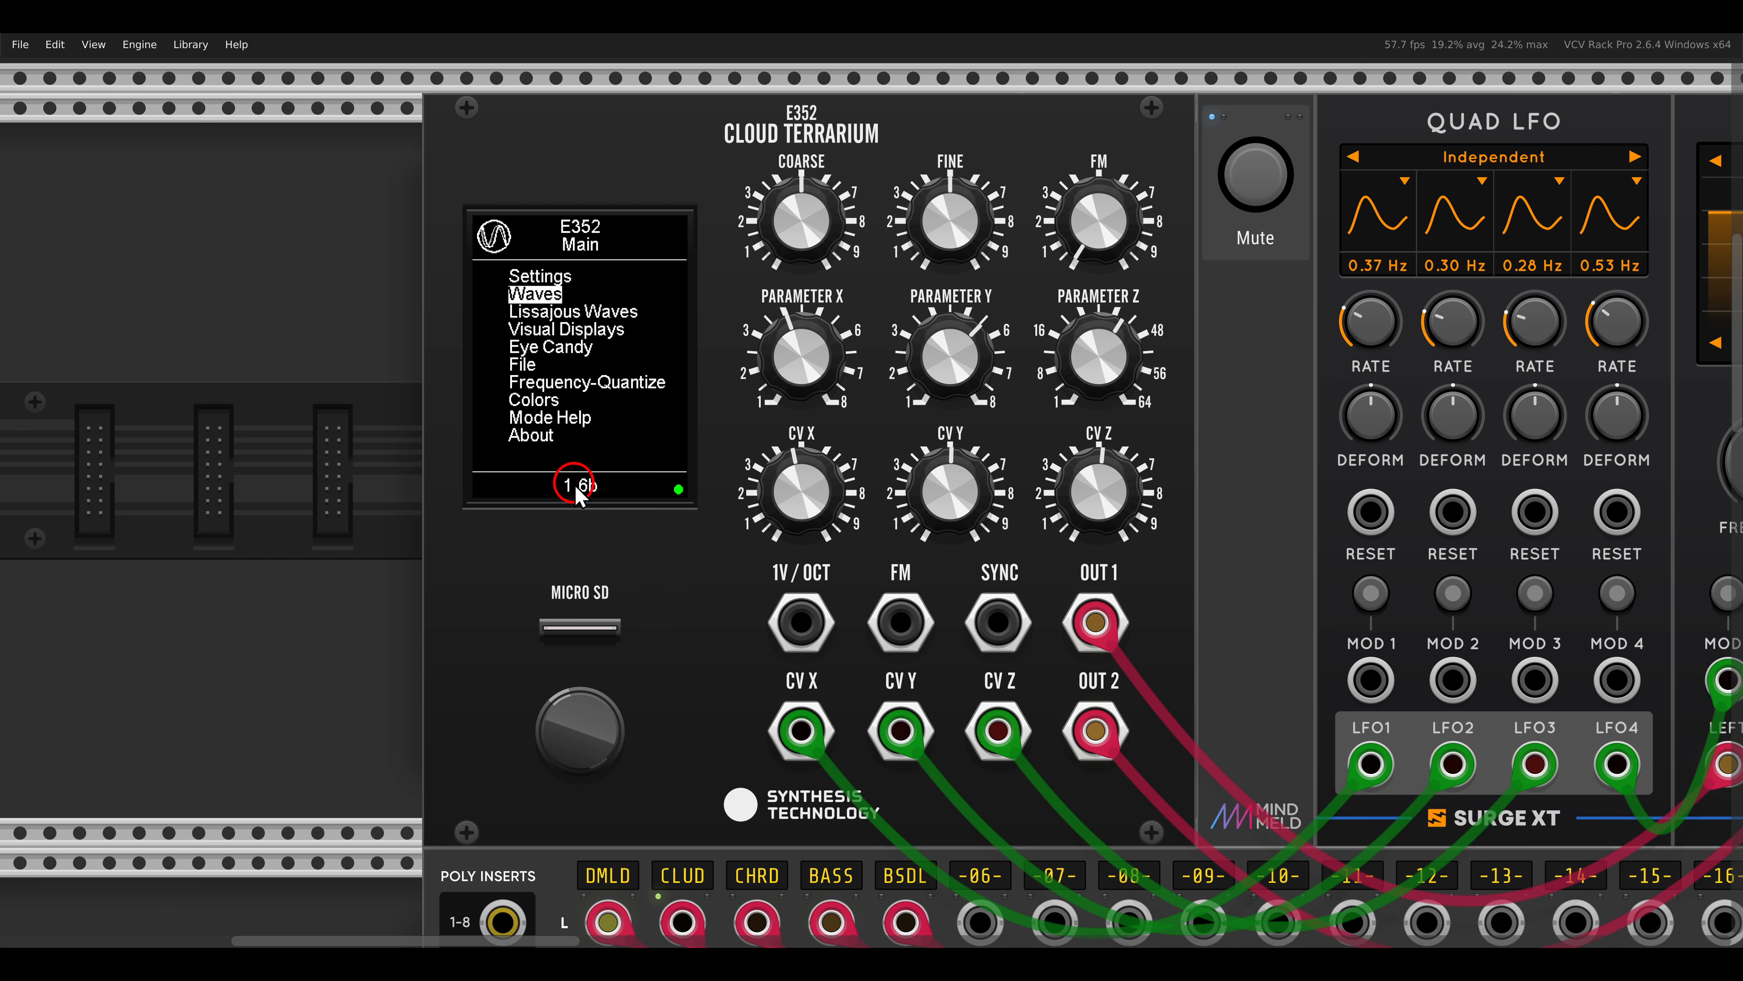
pyautogui.click(589, 312)
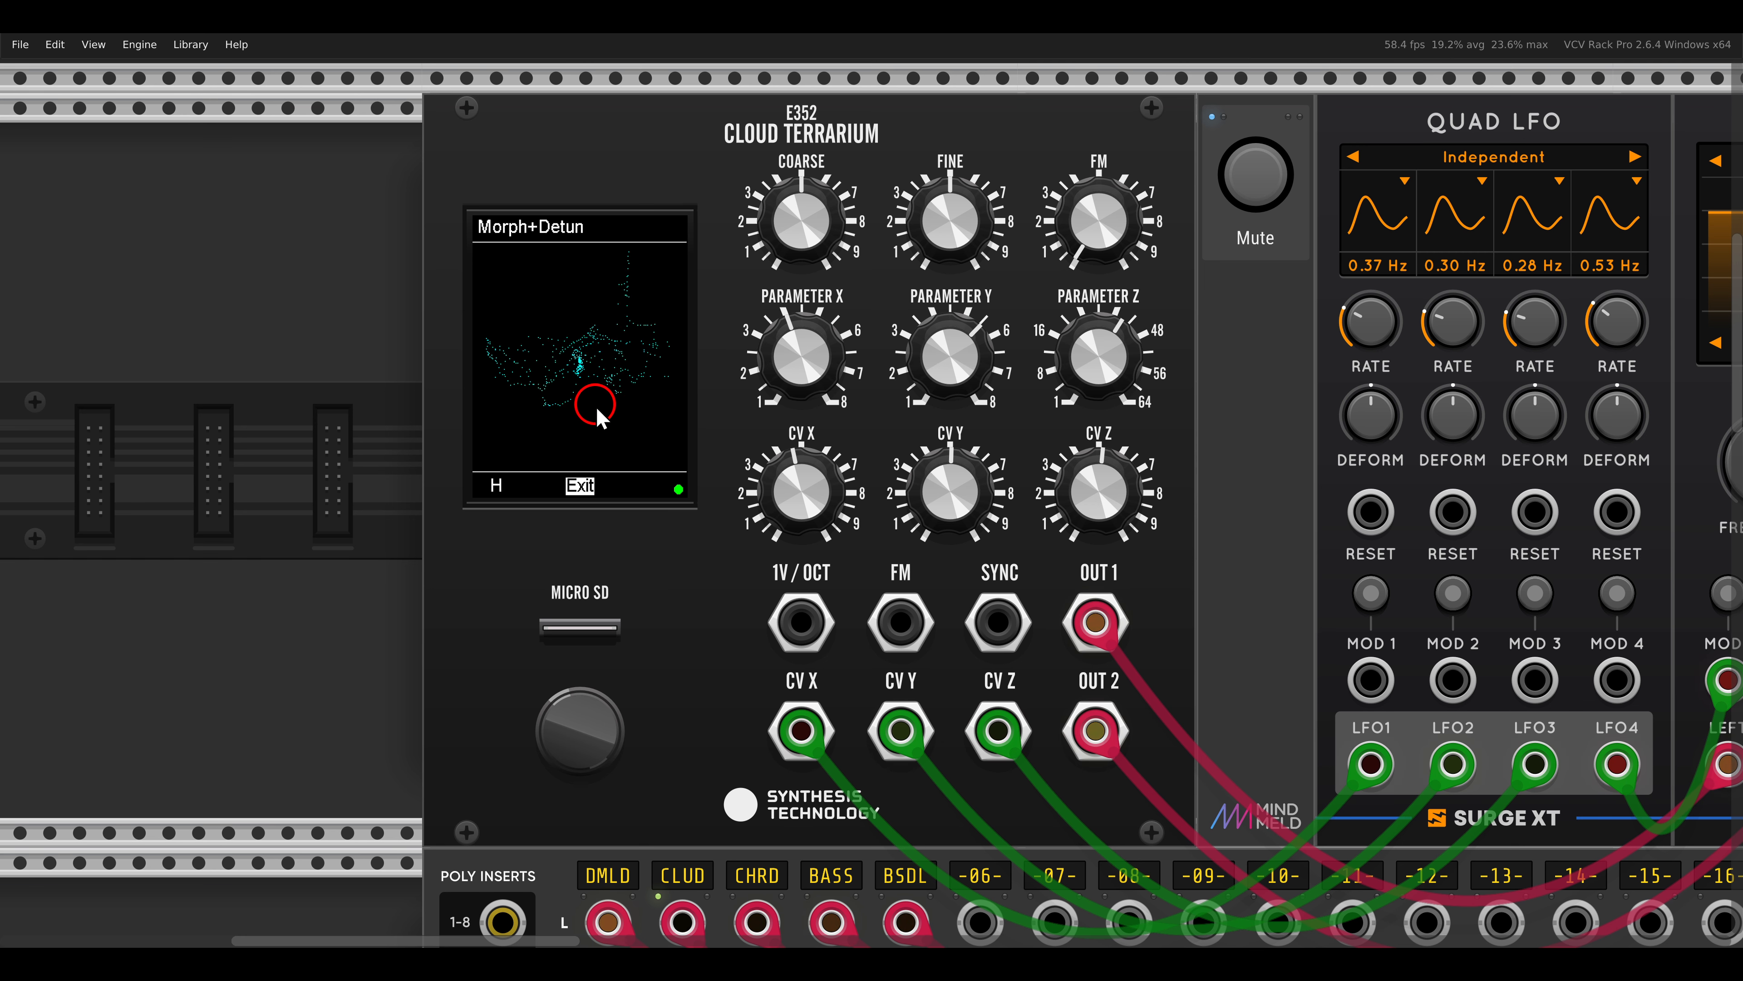
pyautogui.click(578, 487)
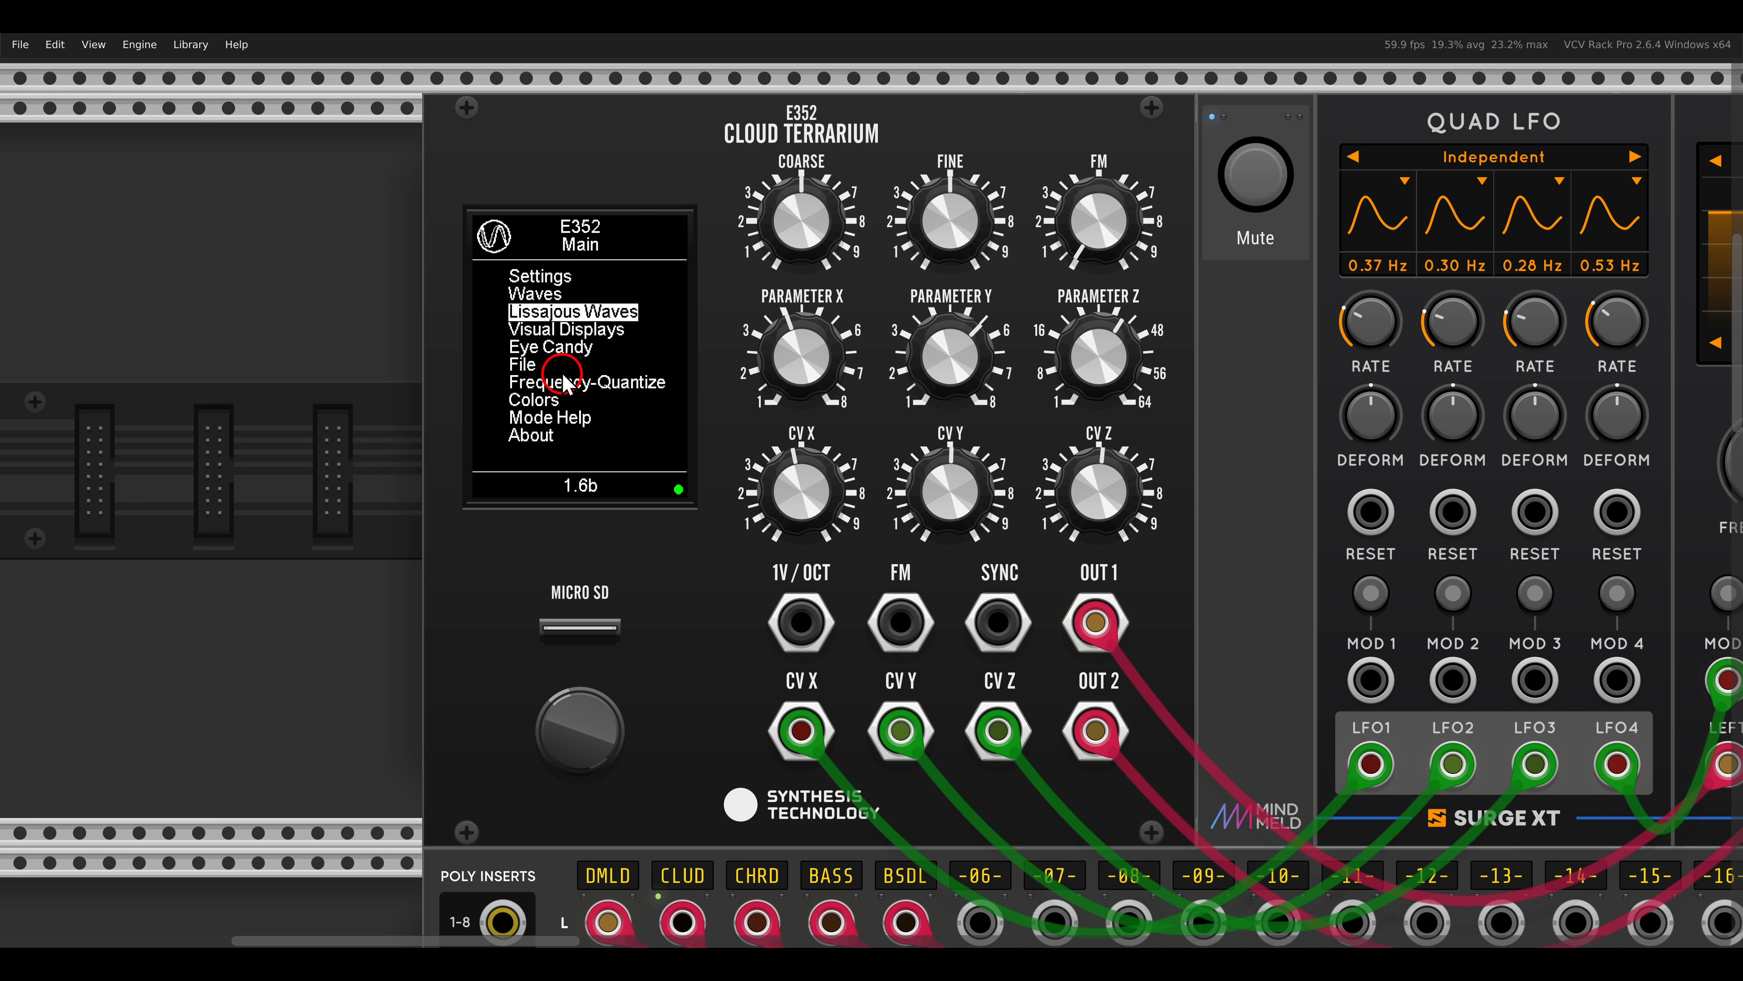
pyautogui.click(556, 334)
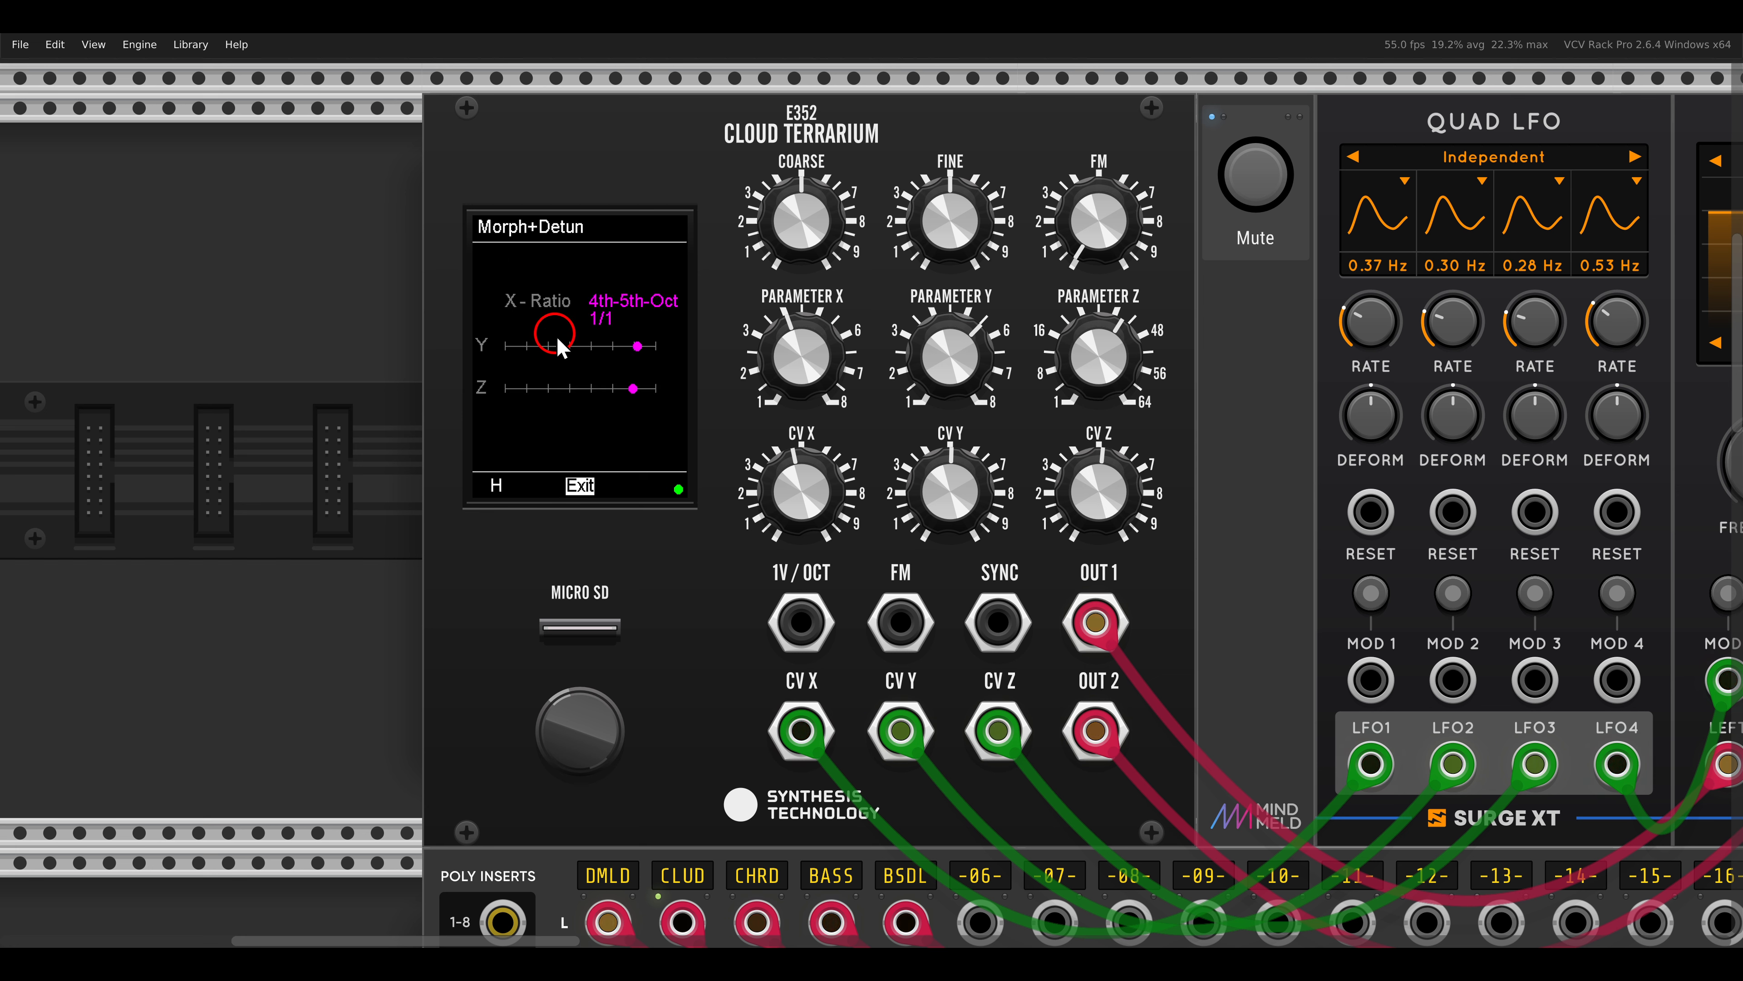
pyautogui.click(579, 486)
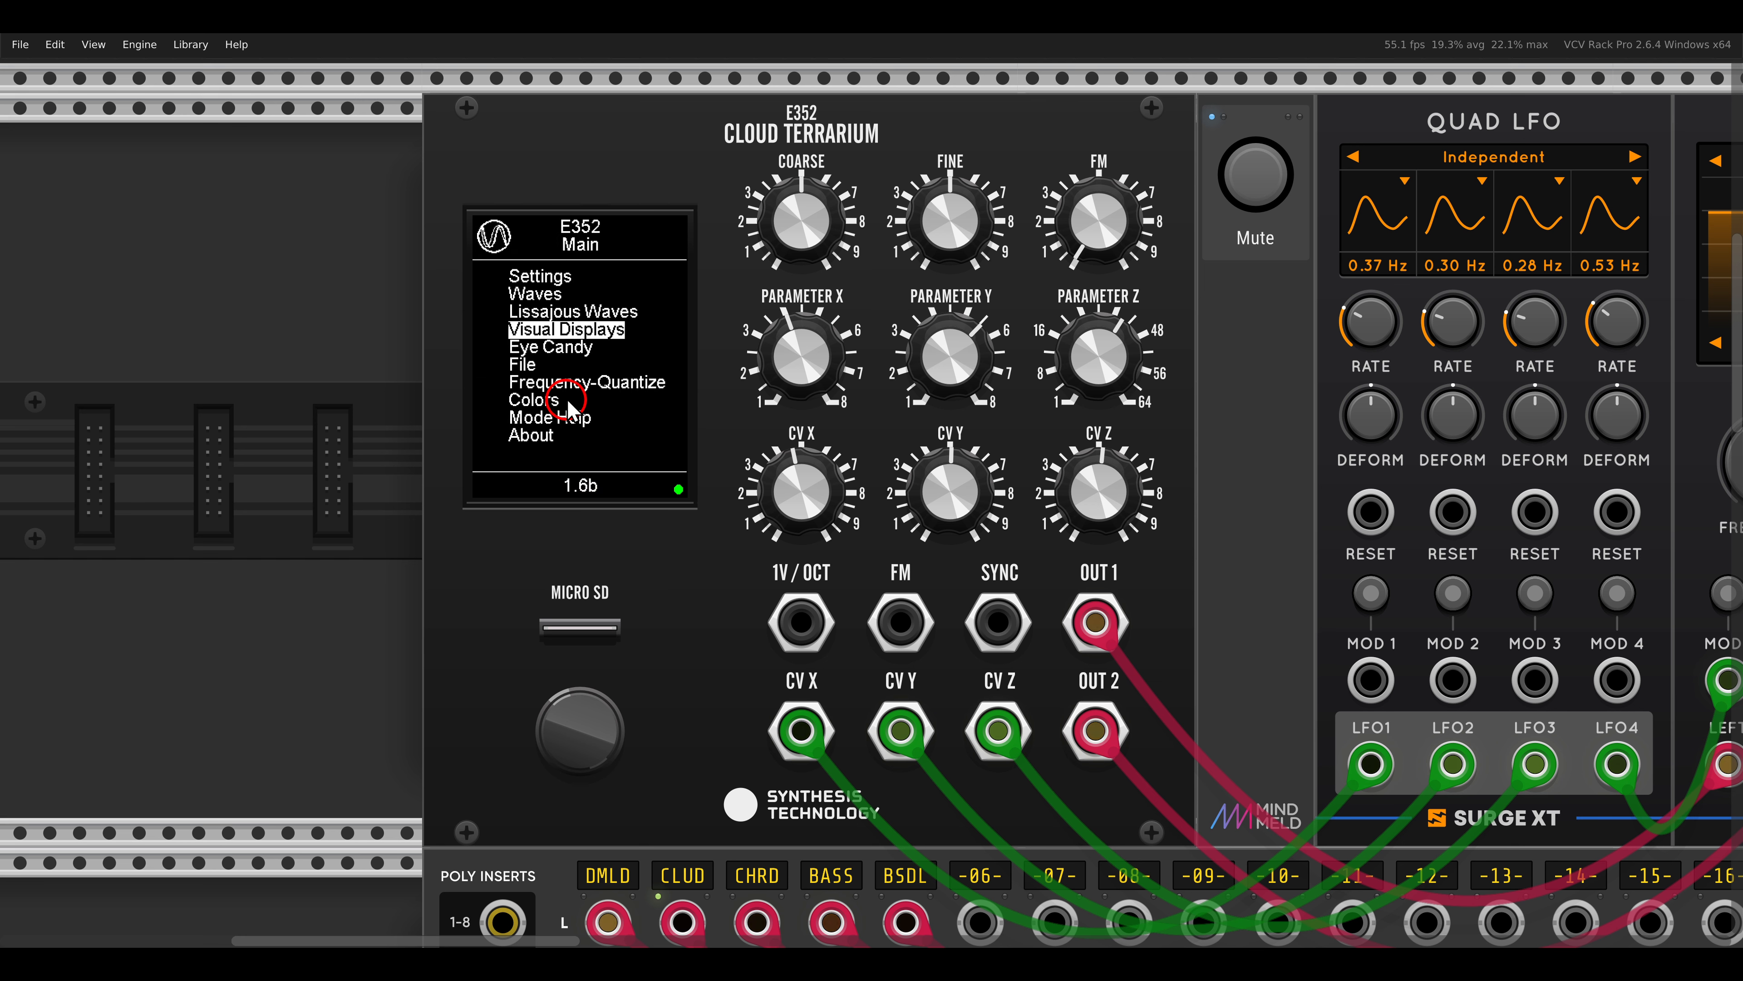
# Step: Open the Eye Candy page and set its display type to Stix
pyautogui.click(549, 349)
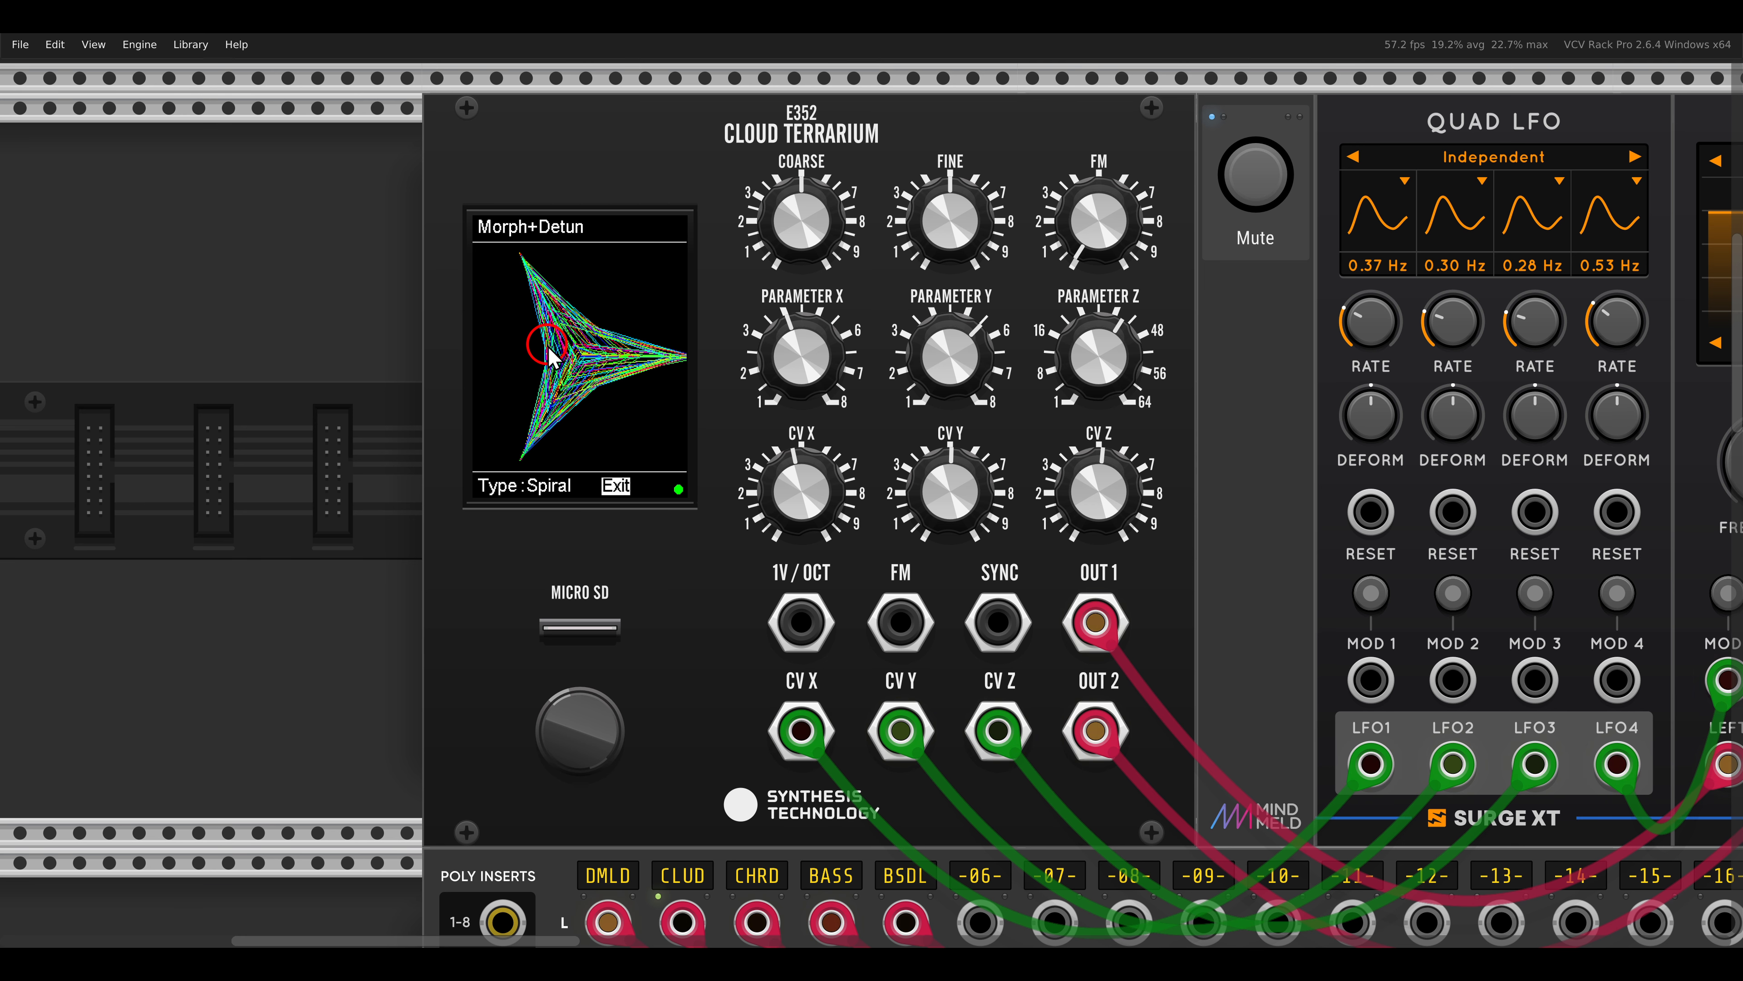
pyautogui.click(539, 498)
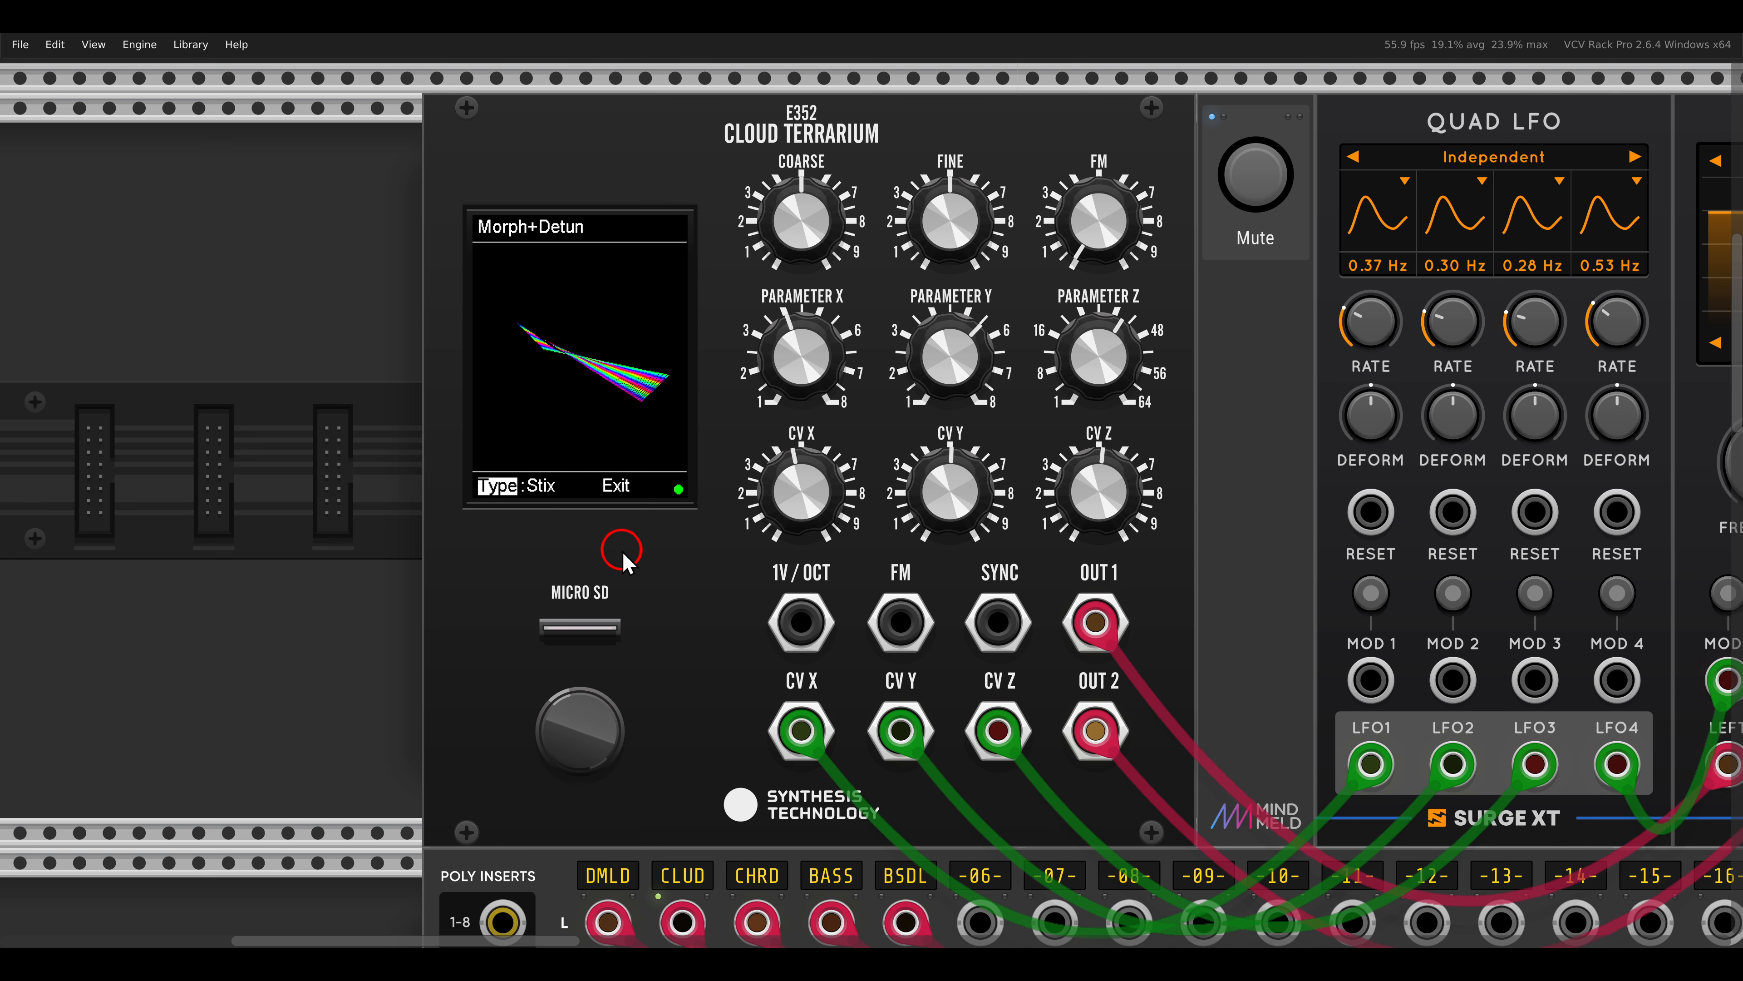
# Step: Raise the filter's Mix to full and the echo module's output Mix to about 39%
pyautogui.scroll(-2, 934, 536)
pyautogui.moveTo(1201, 509); pyautogui.dragTo(594, 500)
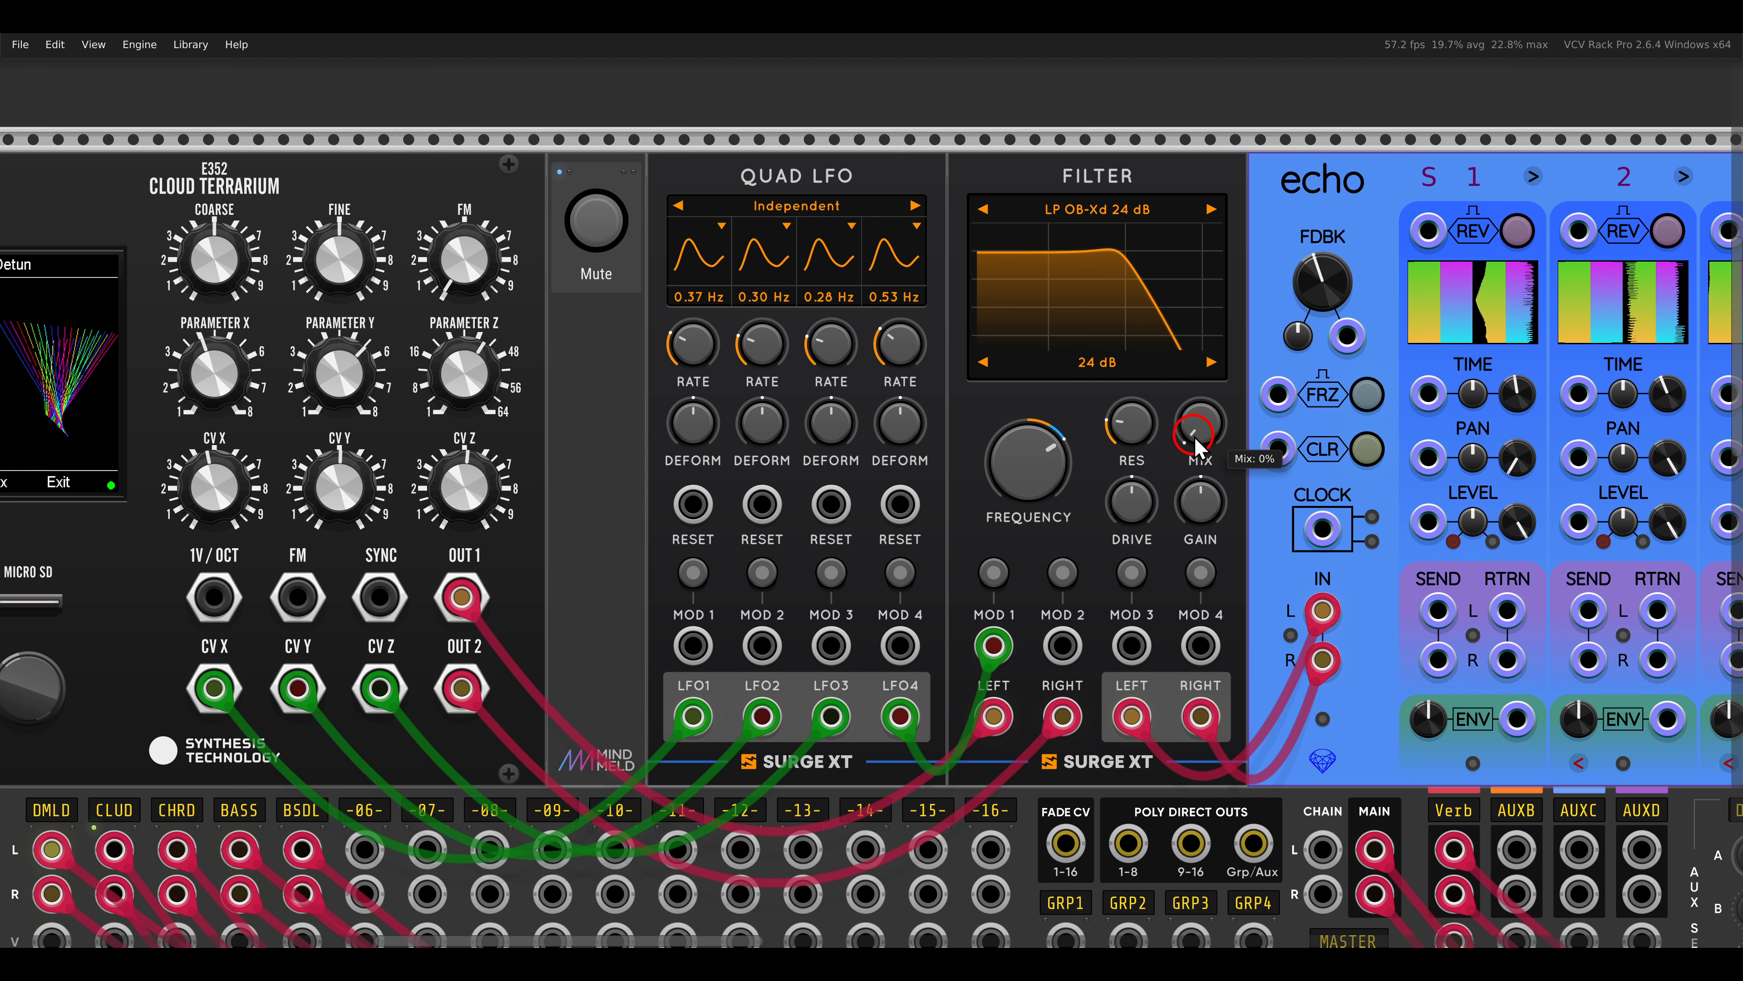
pyautogui.moveTo(1194, 440); pyautogui.dragTo(1153, 169)
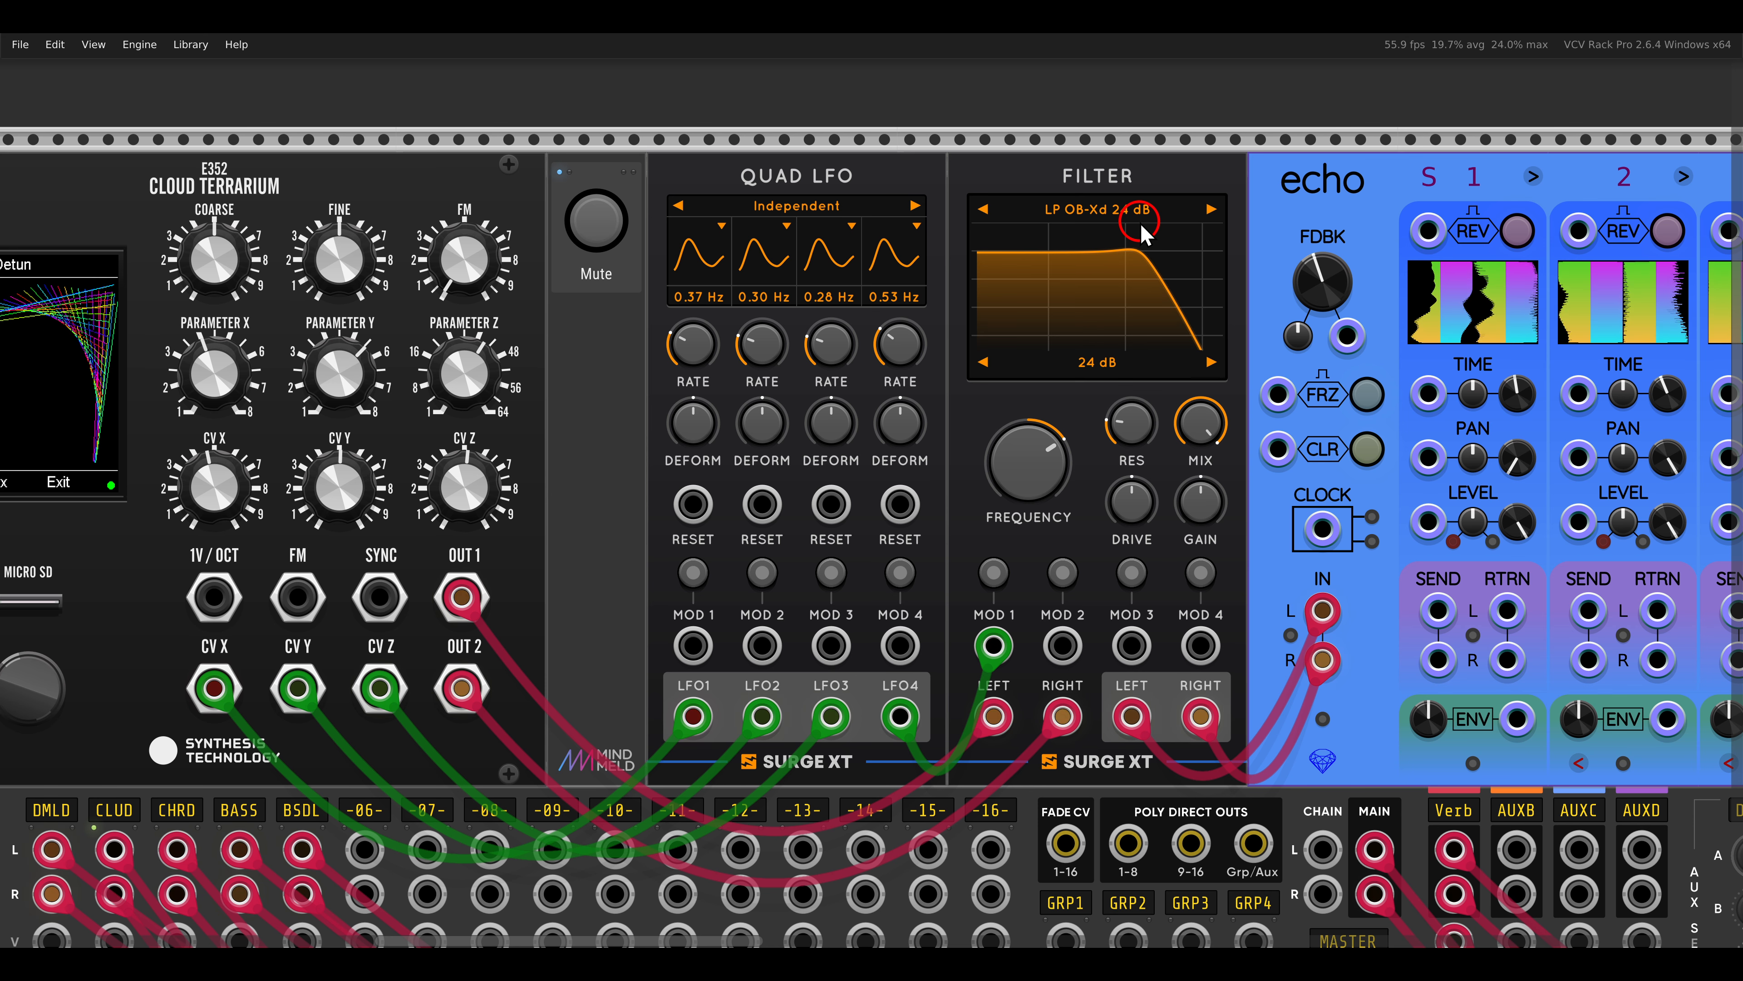
pyautogui.hscroll(10, 1145, 236)
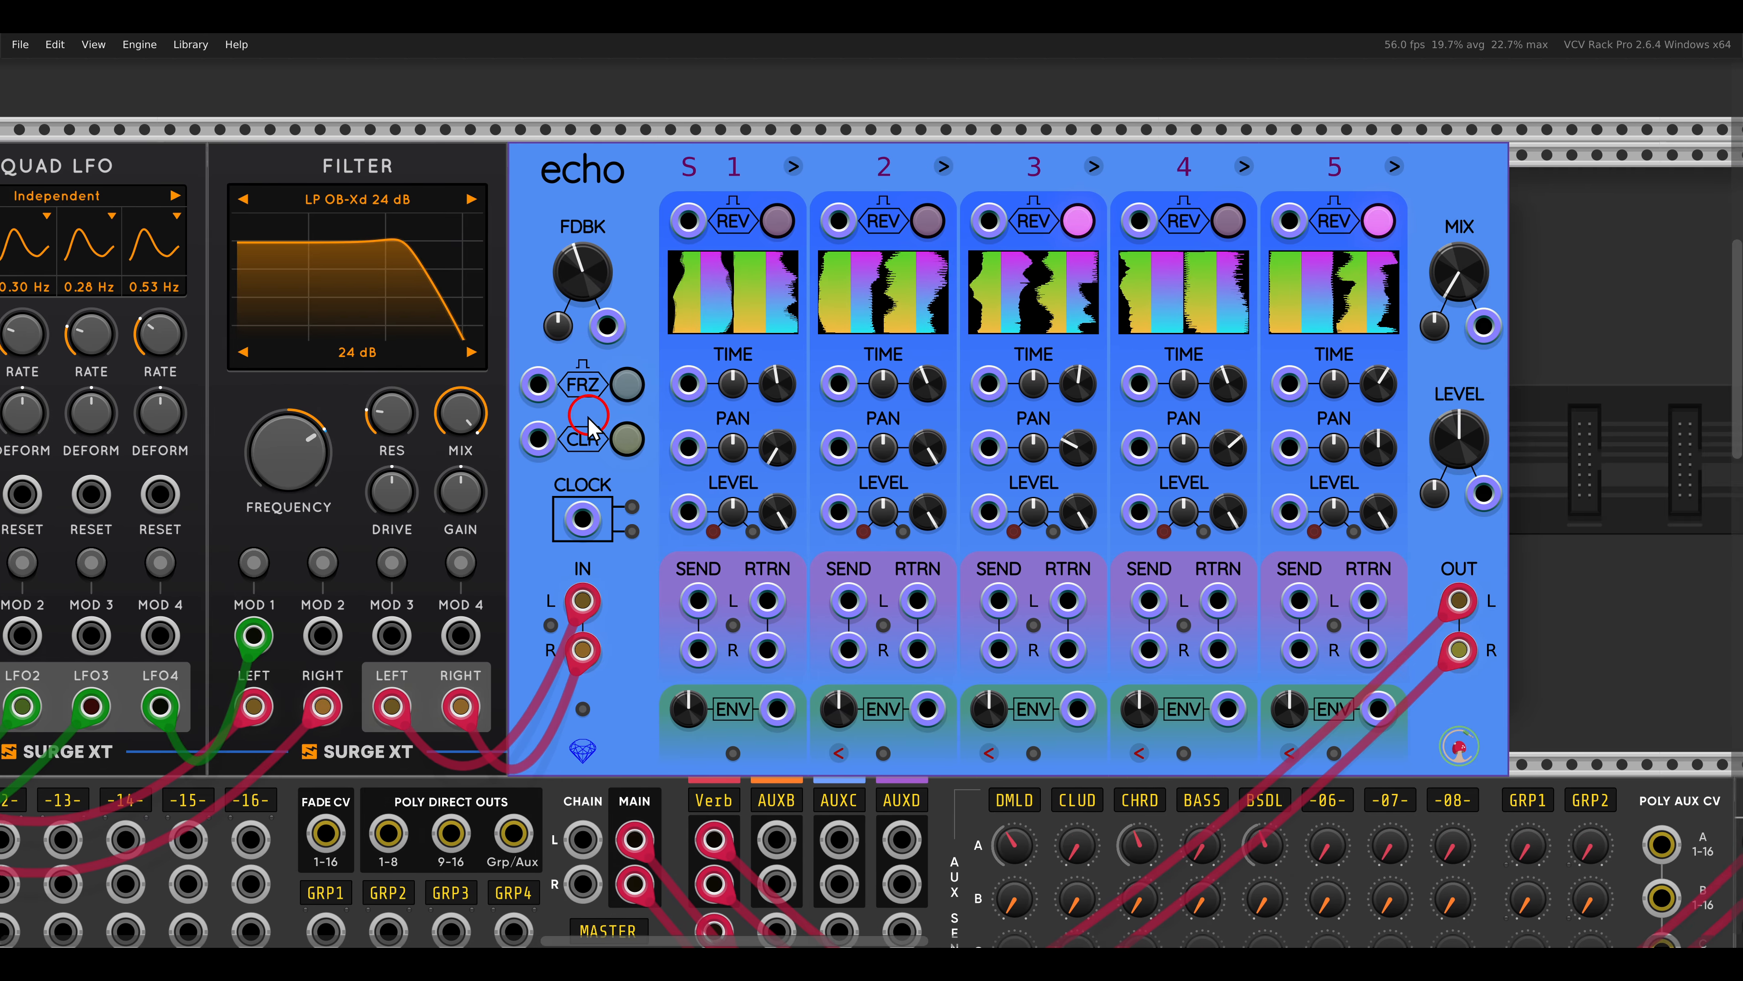
pyautogui.moveTo(1419, 296); pyautogui.dragTo(1370, 171)
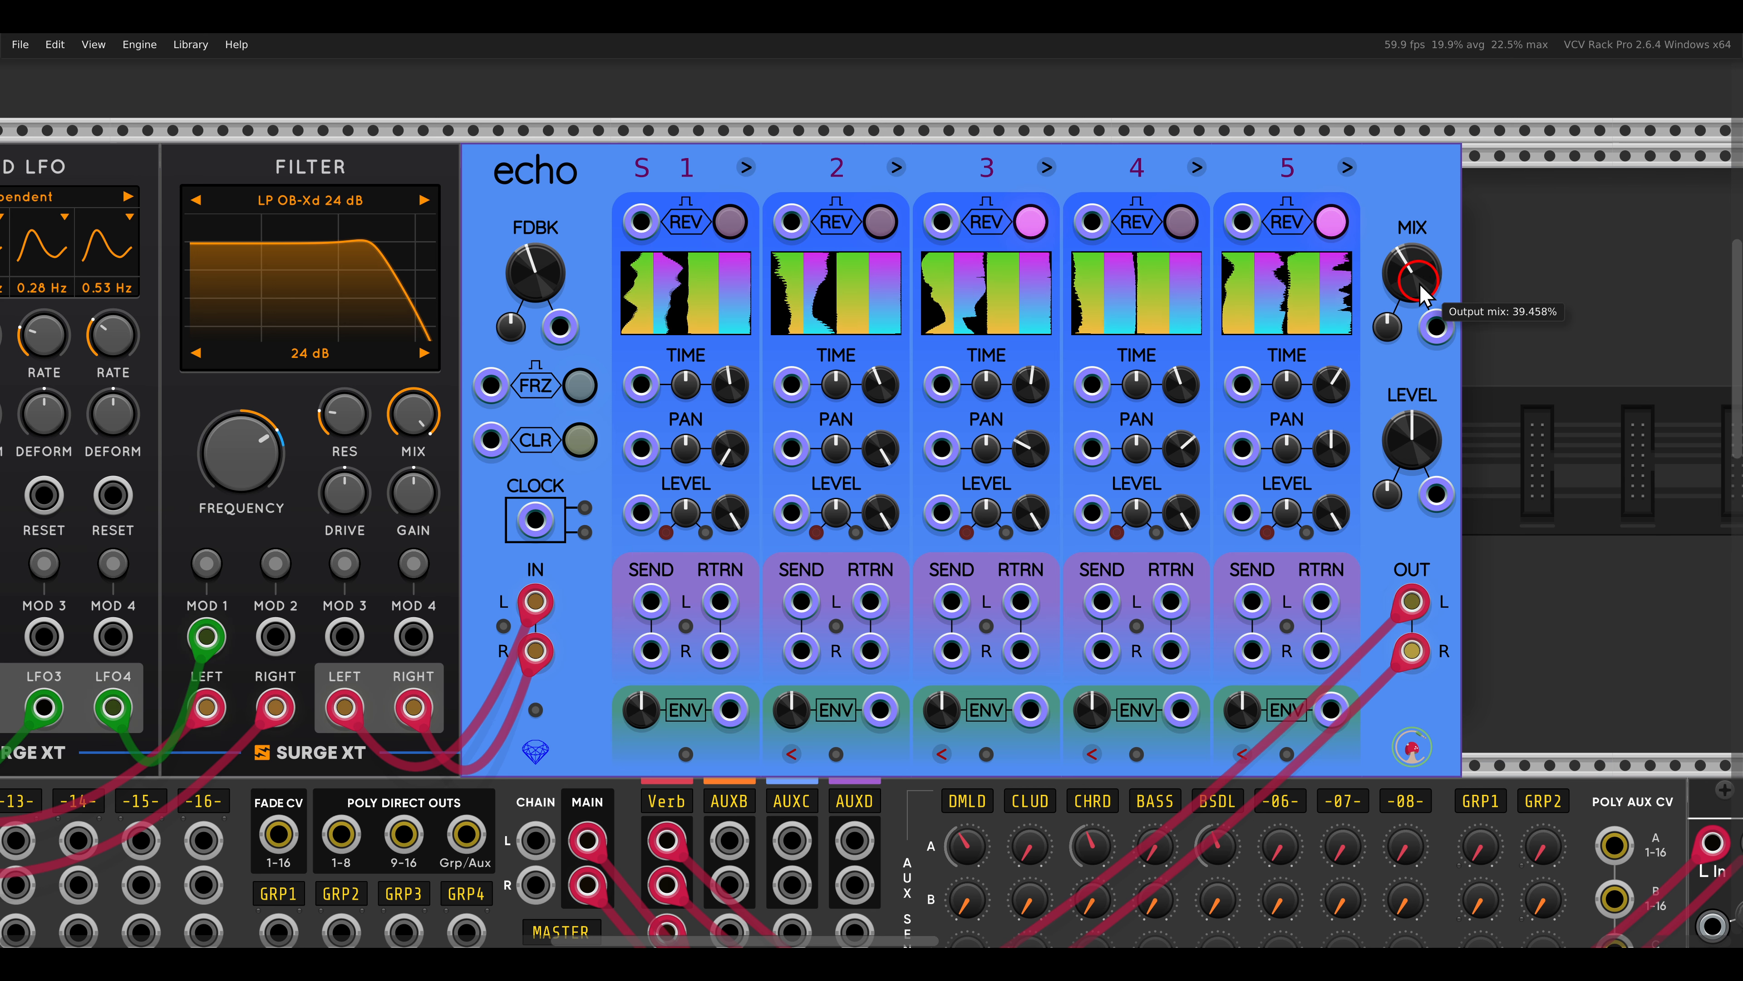
# Step: Solo and unmute the channel of the second Cloud Terrarium, below the mixer, and open its Settings page
pyautogui.hscroll(-15, 1235, 365)
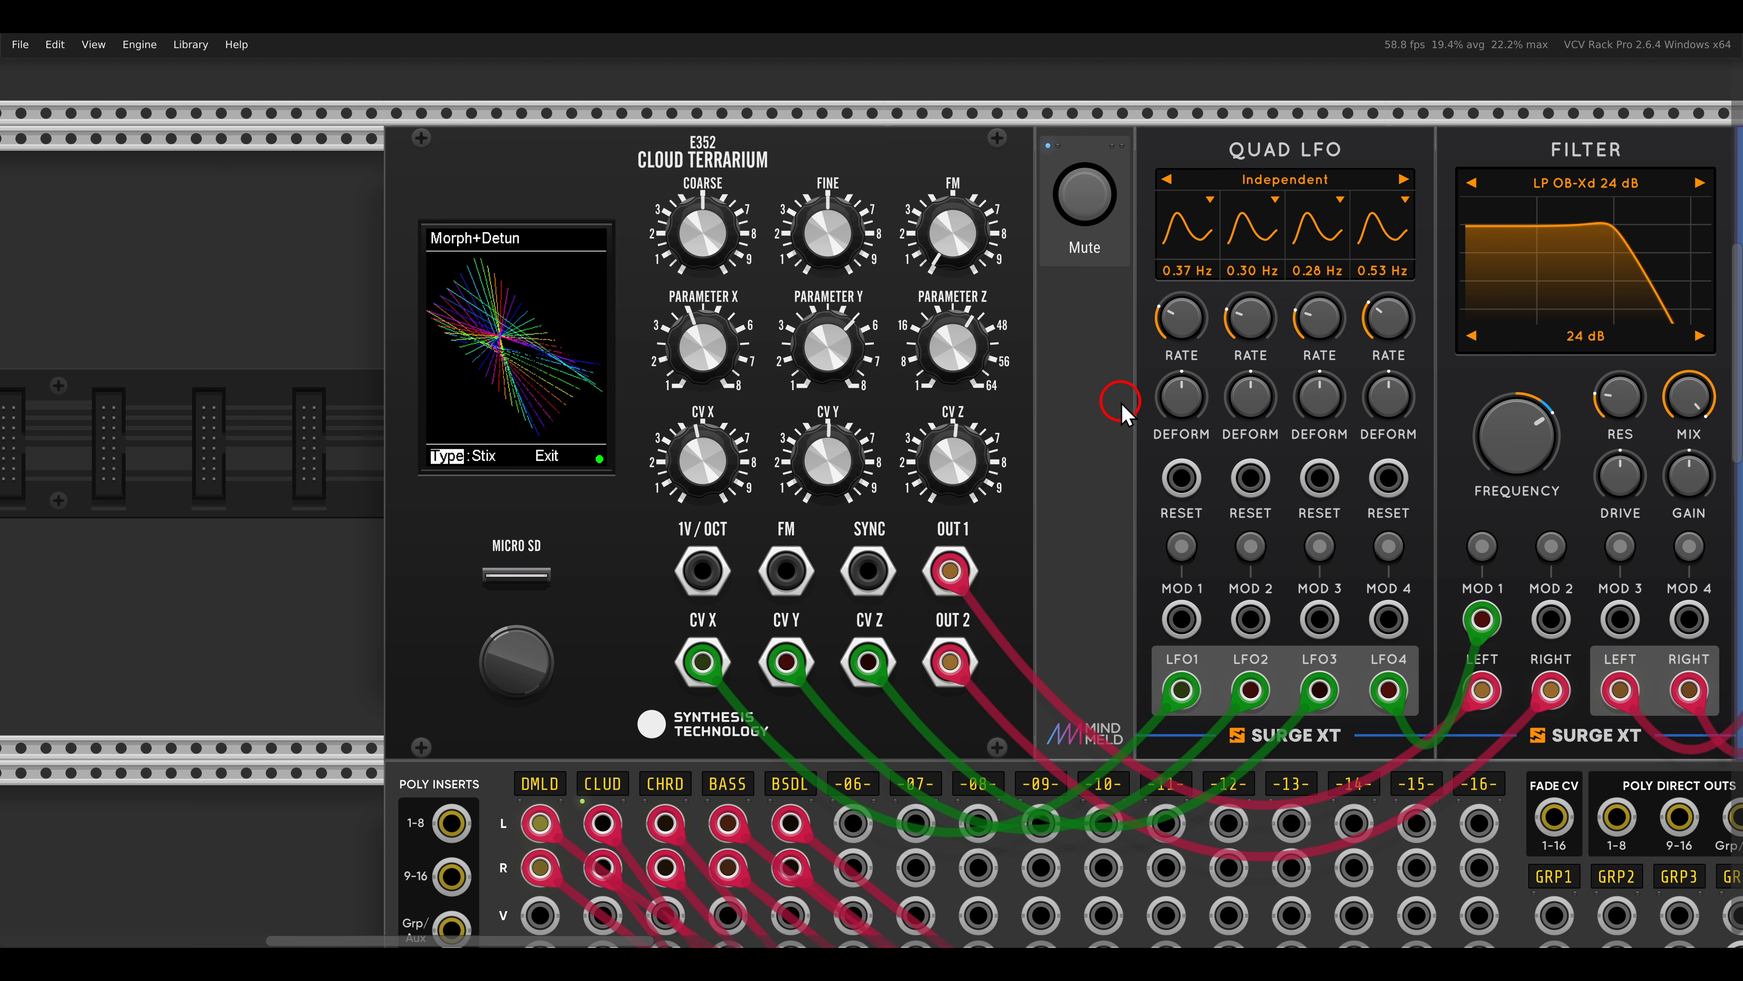
pyautogui.scroll(-3, 975, 402)
pyautogui.scroll(-12, 974, 403)
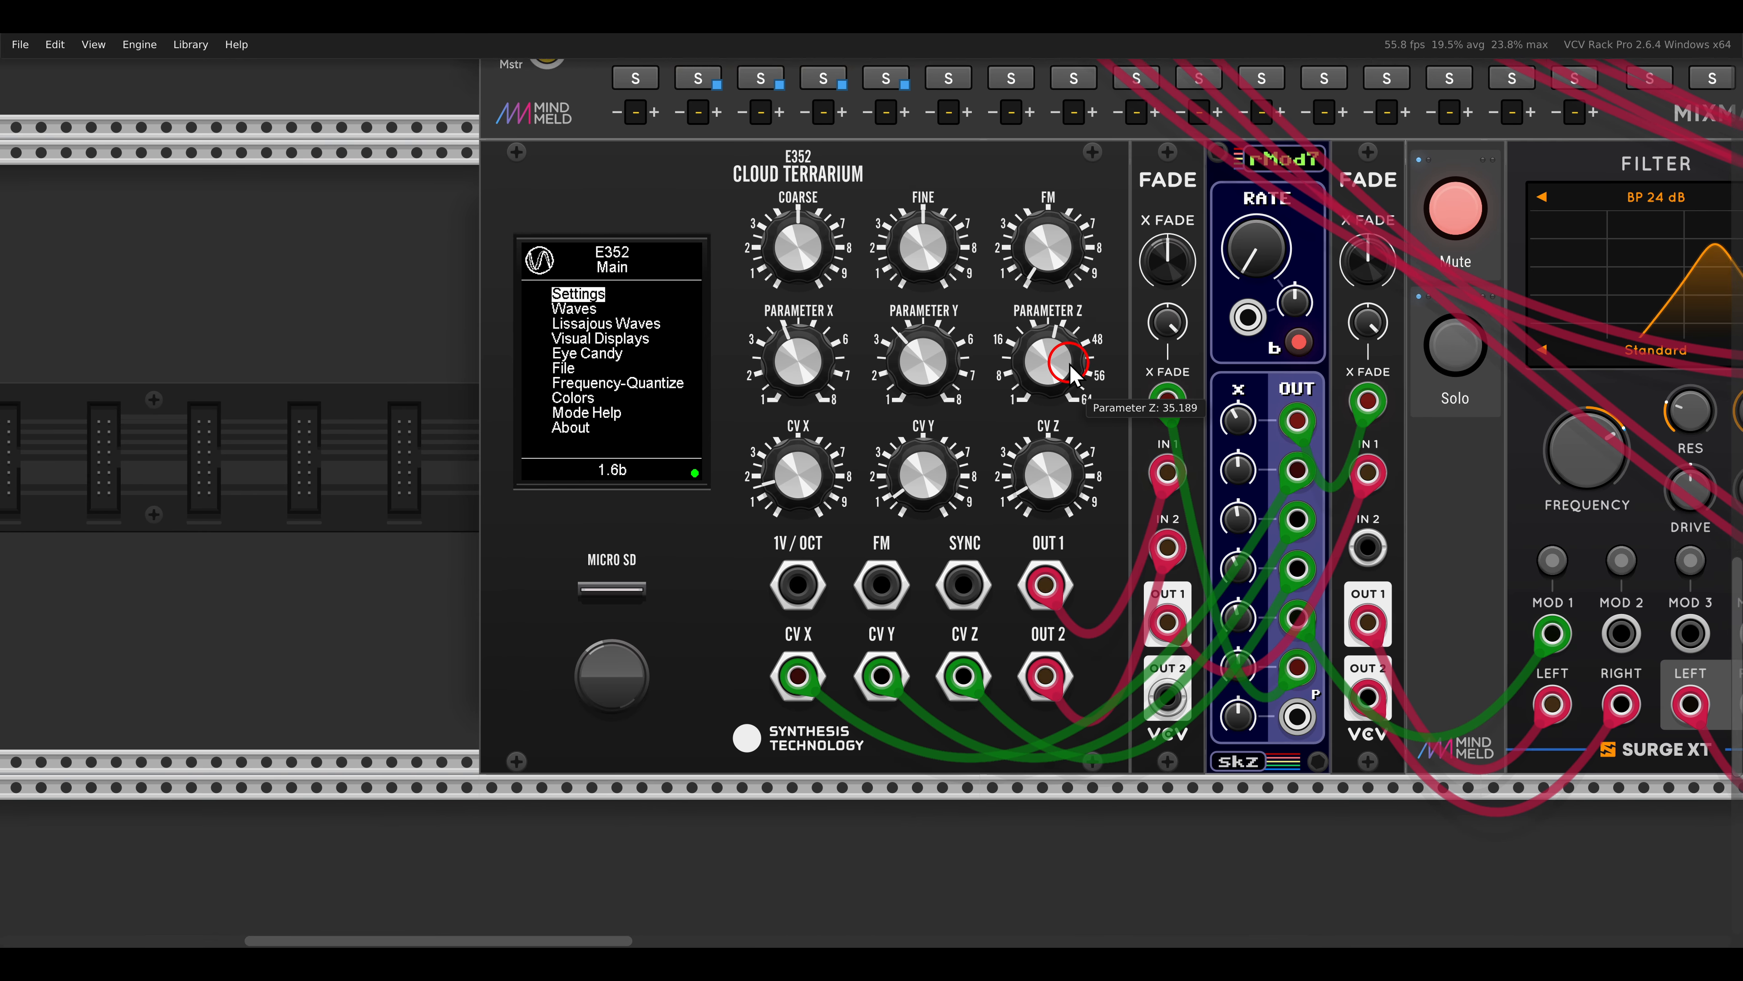
pyautogui.moveTo(1069, 363); pyautogui.dragTo(1071, 355)
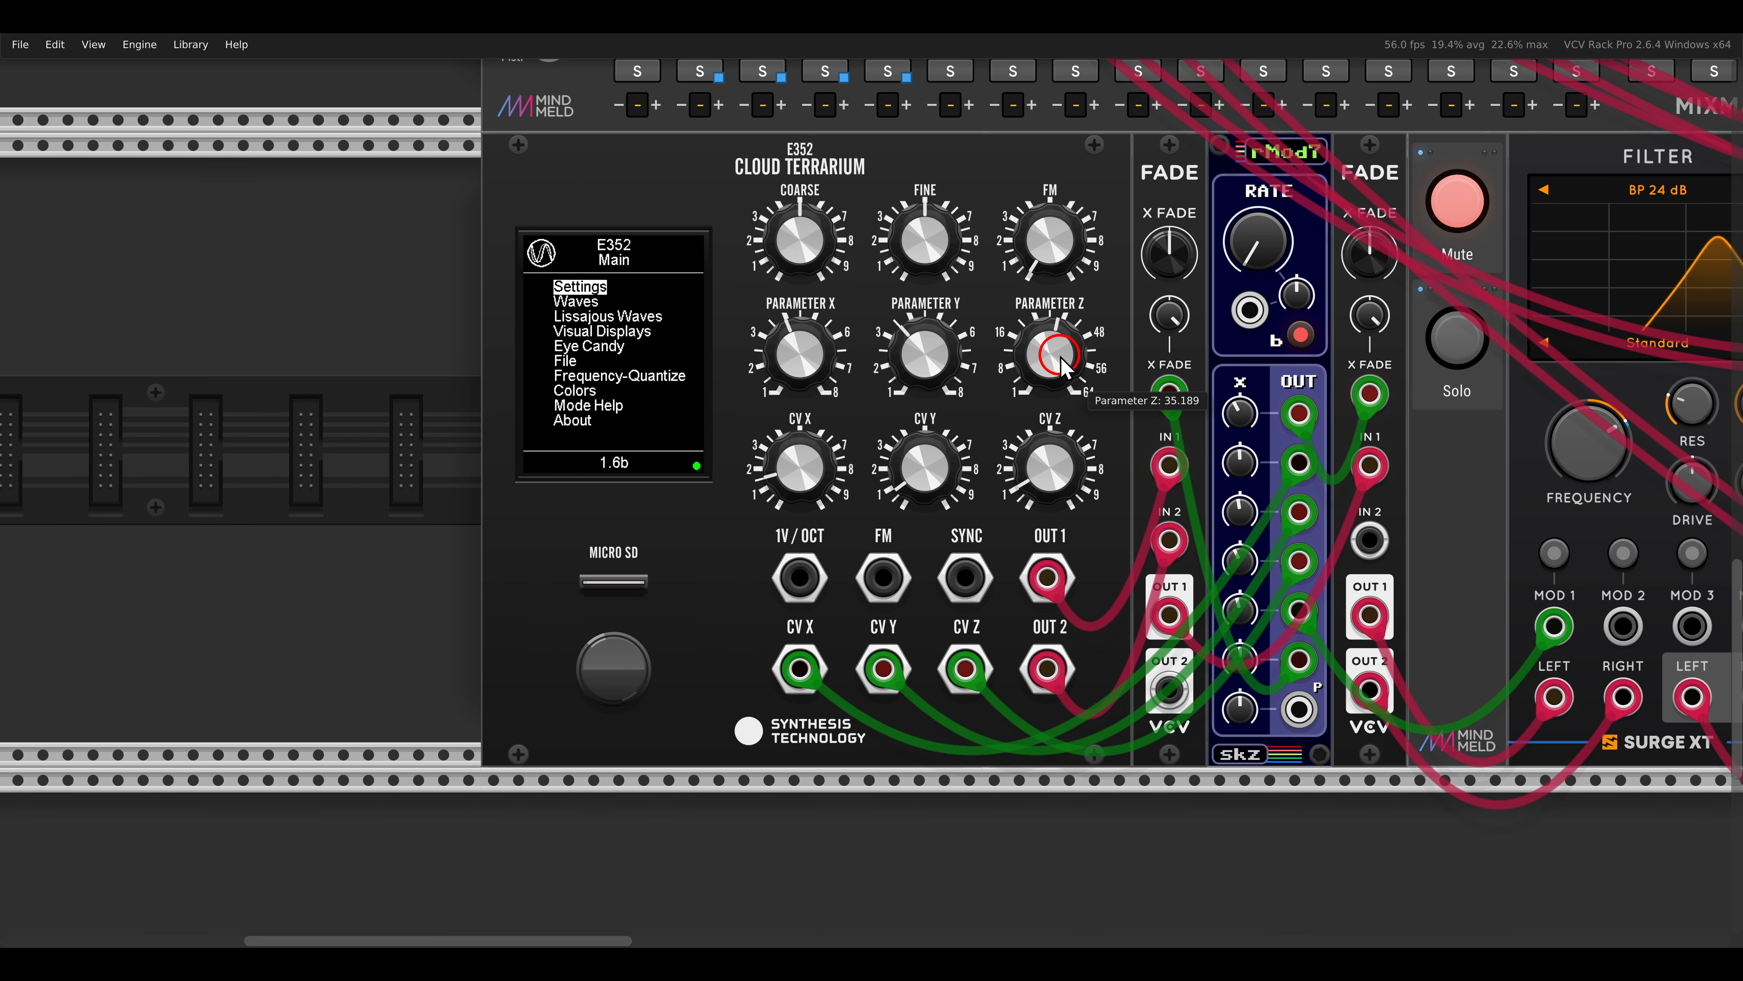
pyautogui.click(1456, 336)
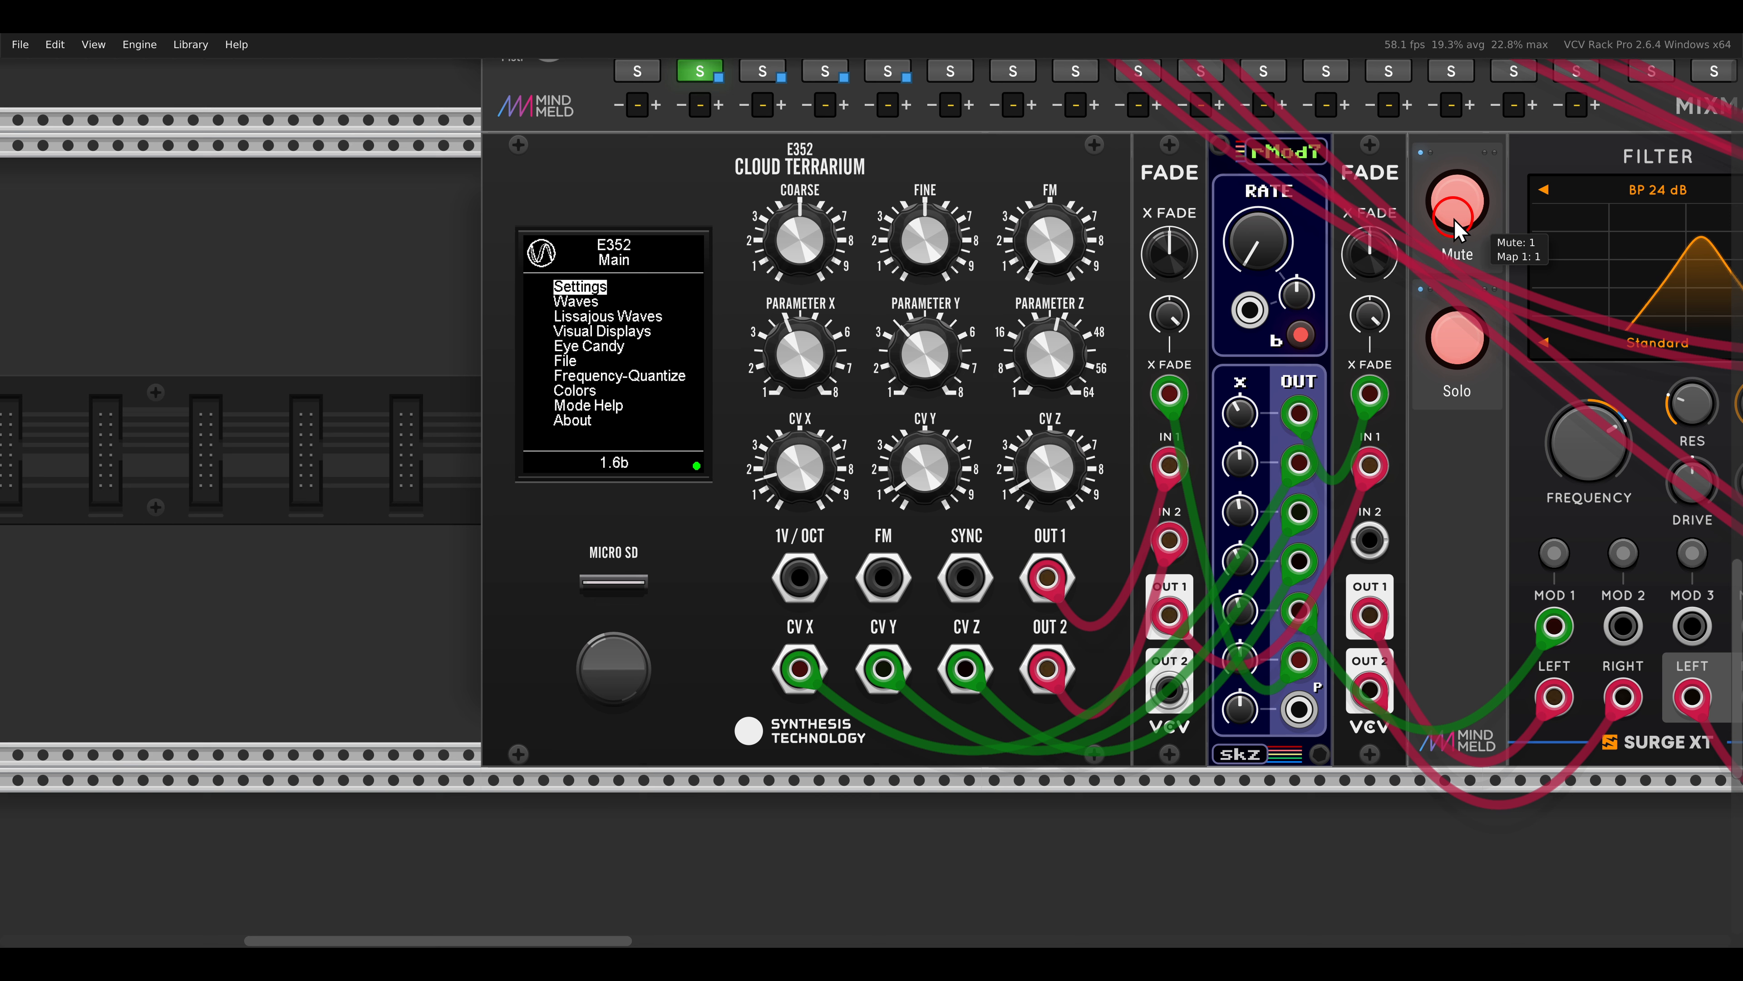
pyautogui.click(591, 288)
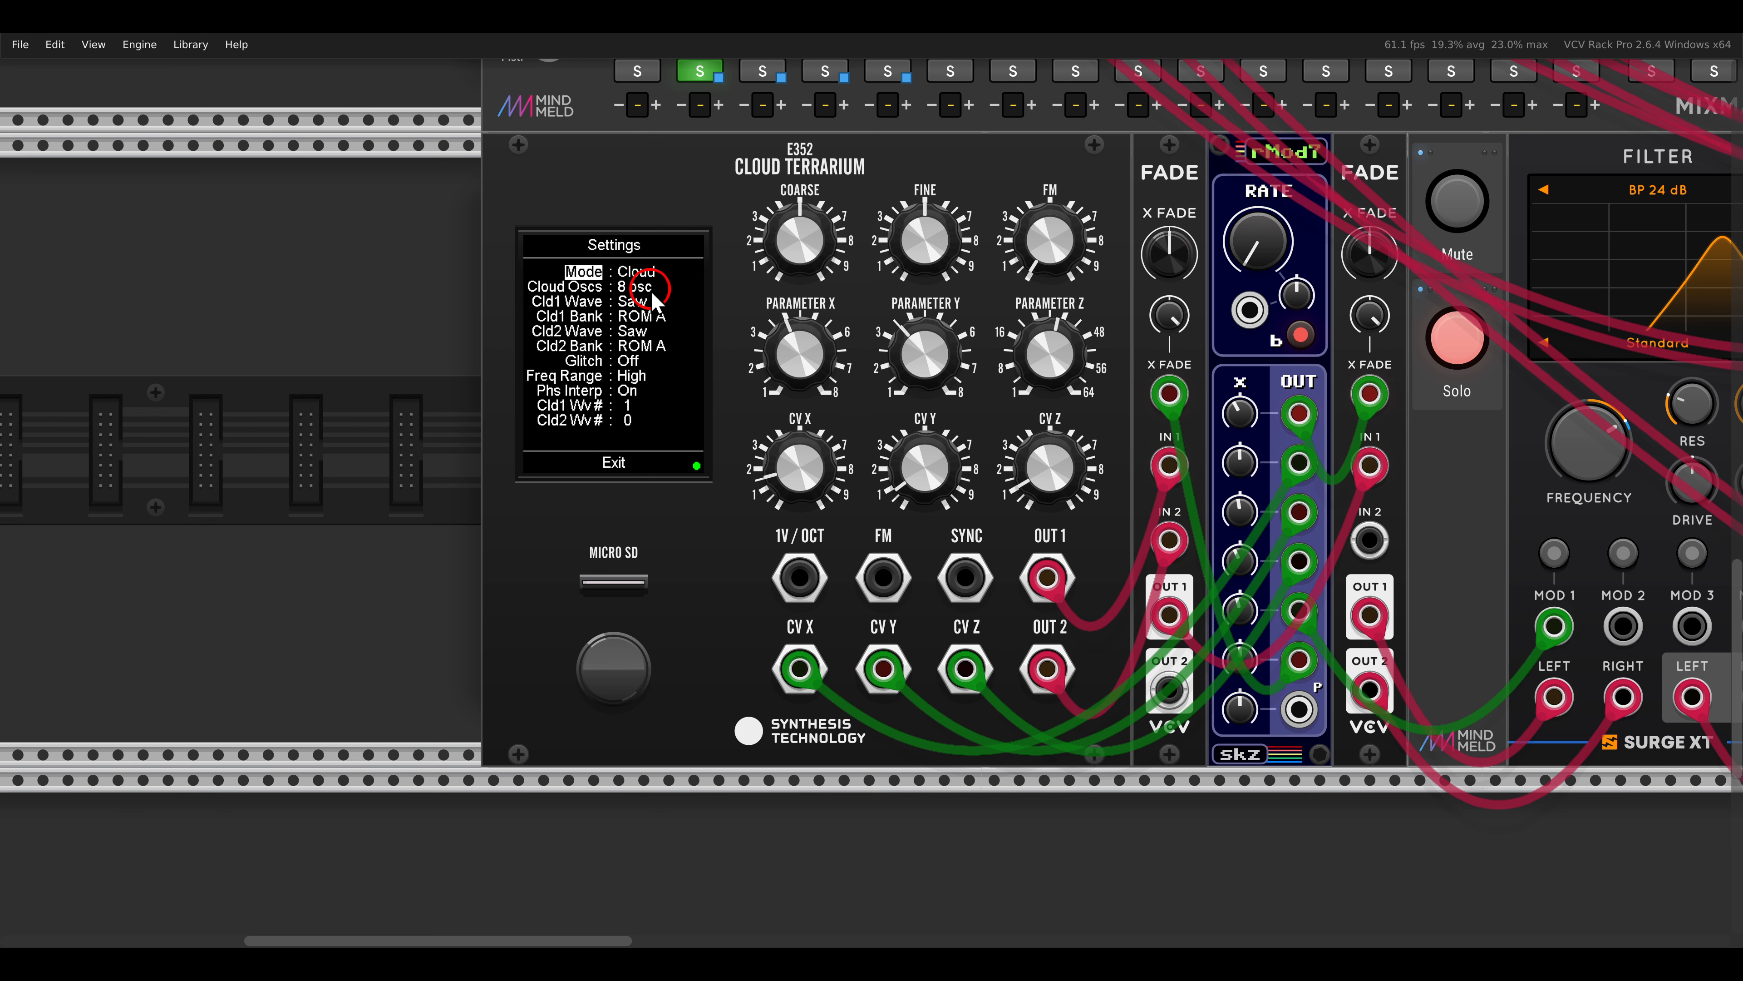
pyautogui.hscroll(5, 1028, 392)
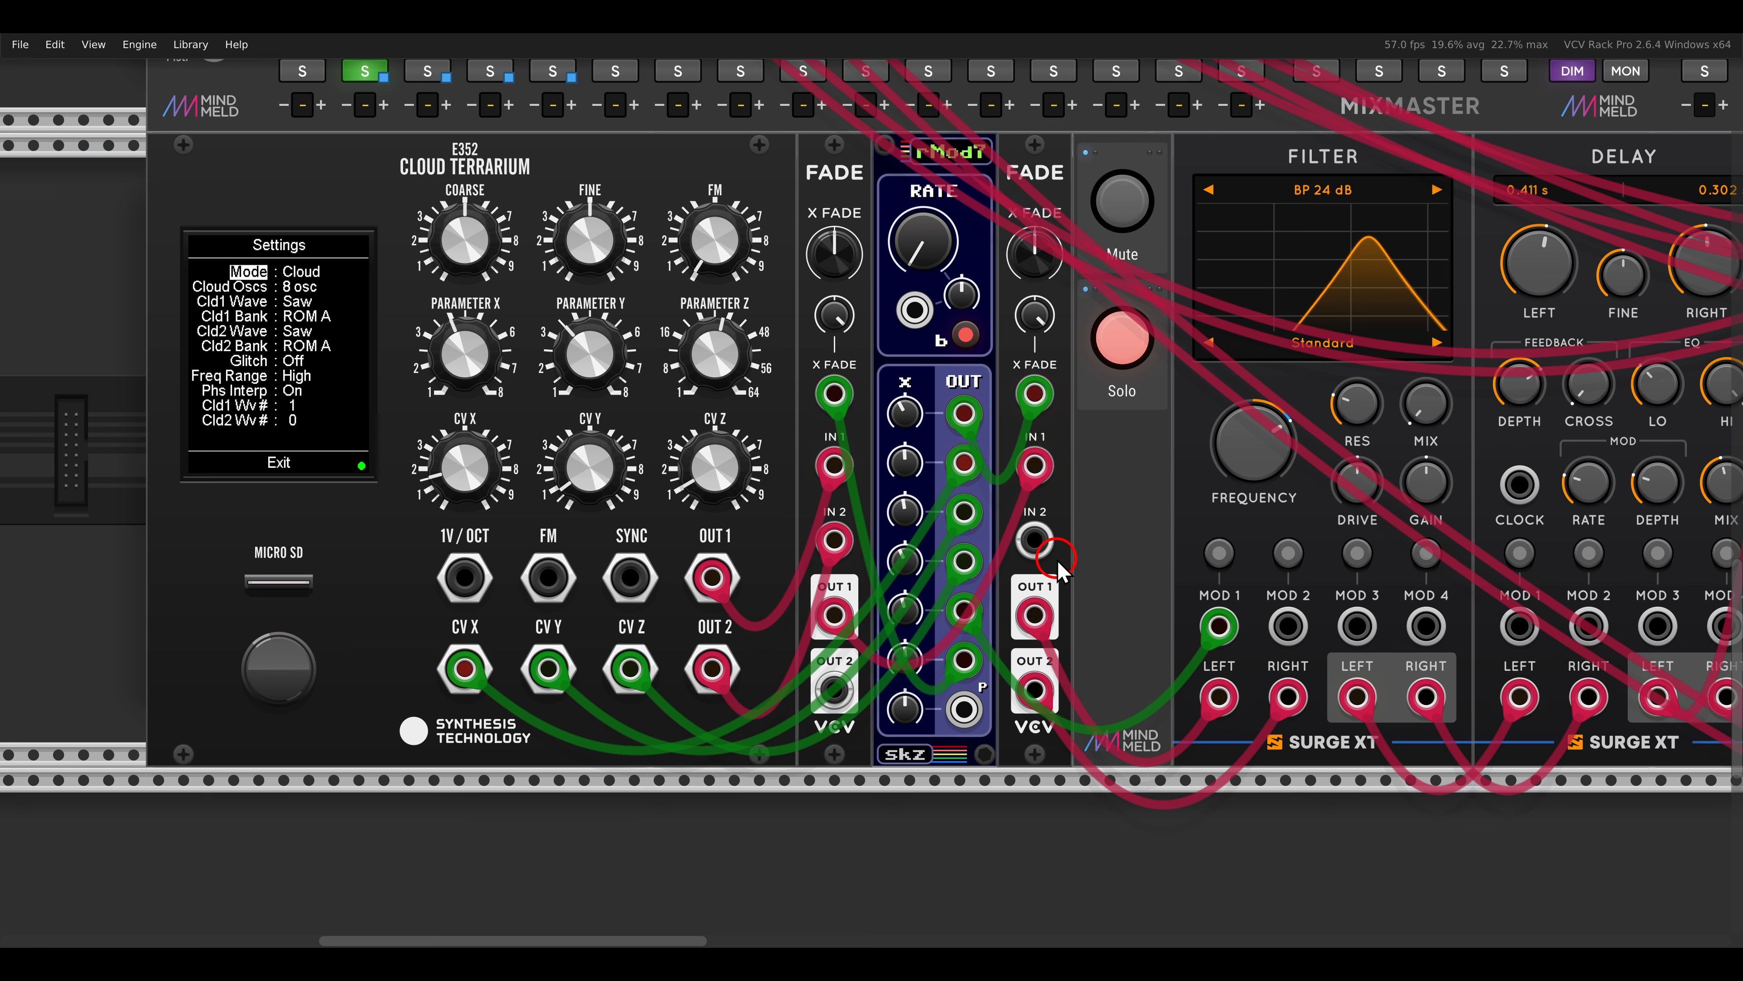
# Step: Raise the band-pass filter's Mix to full and adjust its frequency to about 2596 Hz
pyautogui.hscroll(-4, 856, 460)
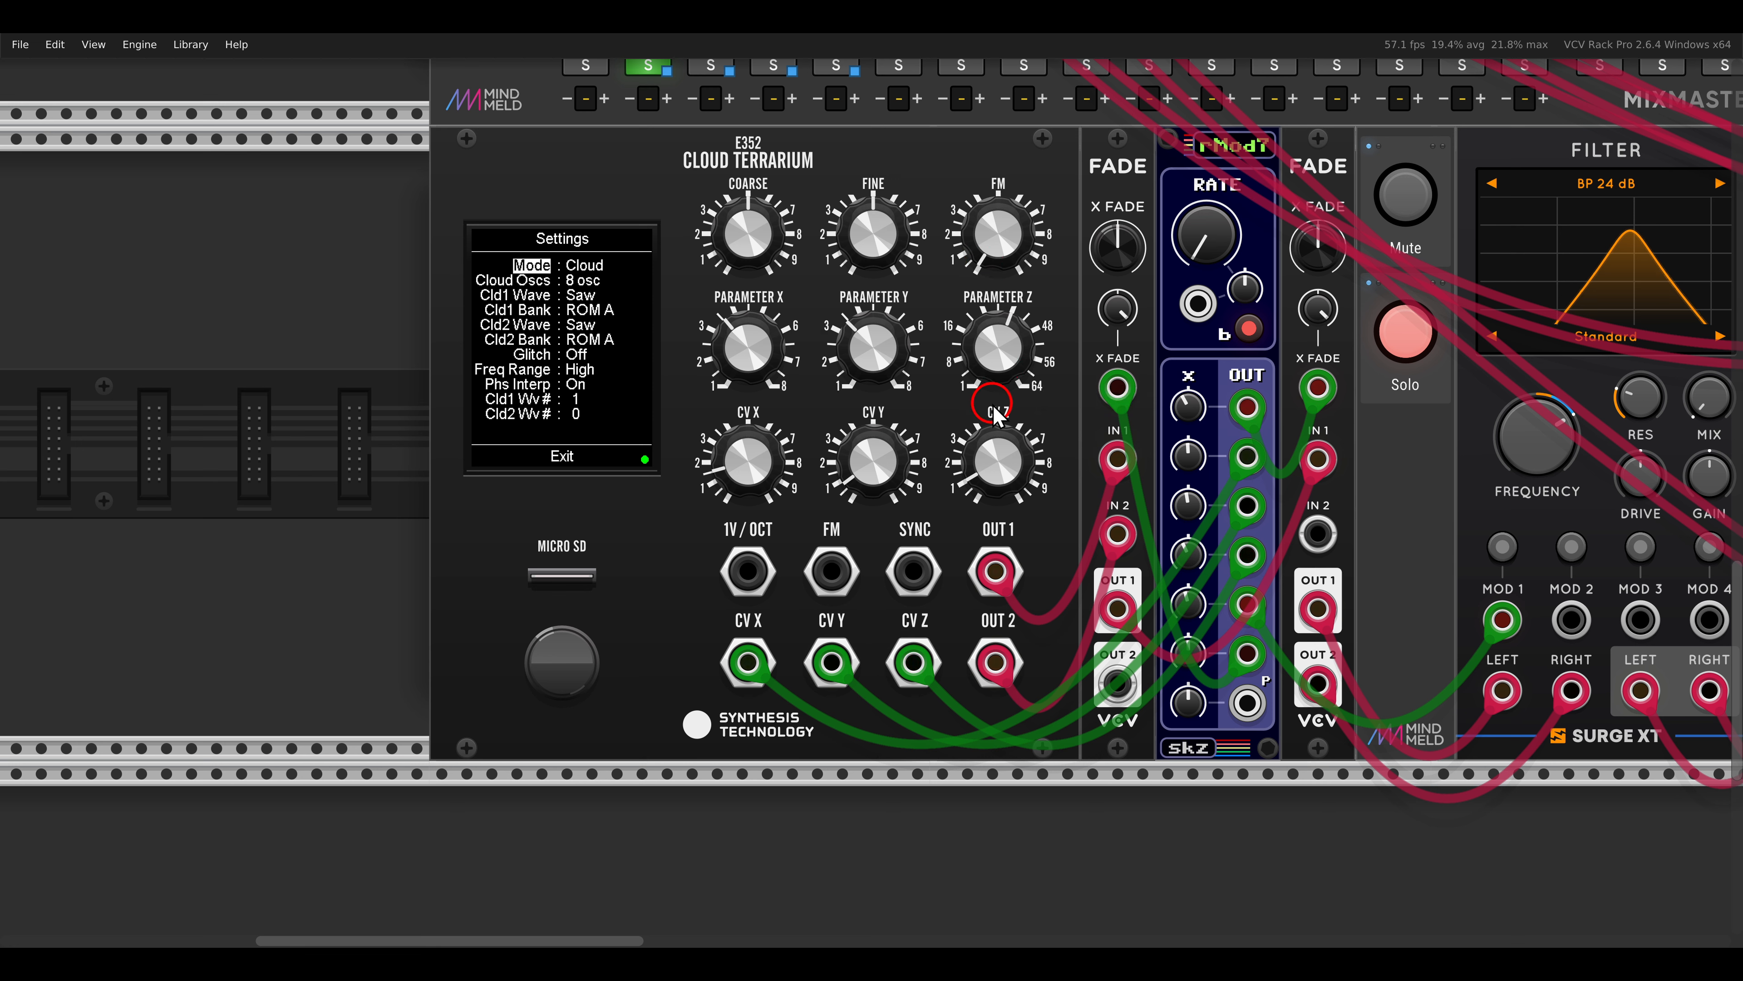
pyautogui.hscroll(4, 1373, 426)
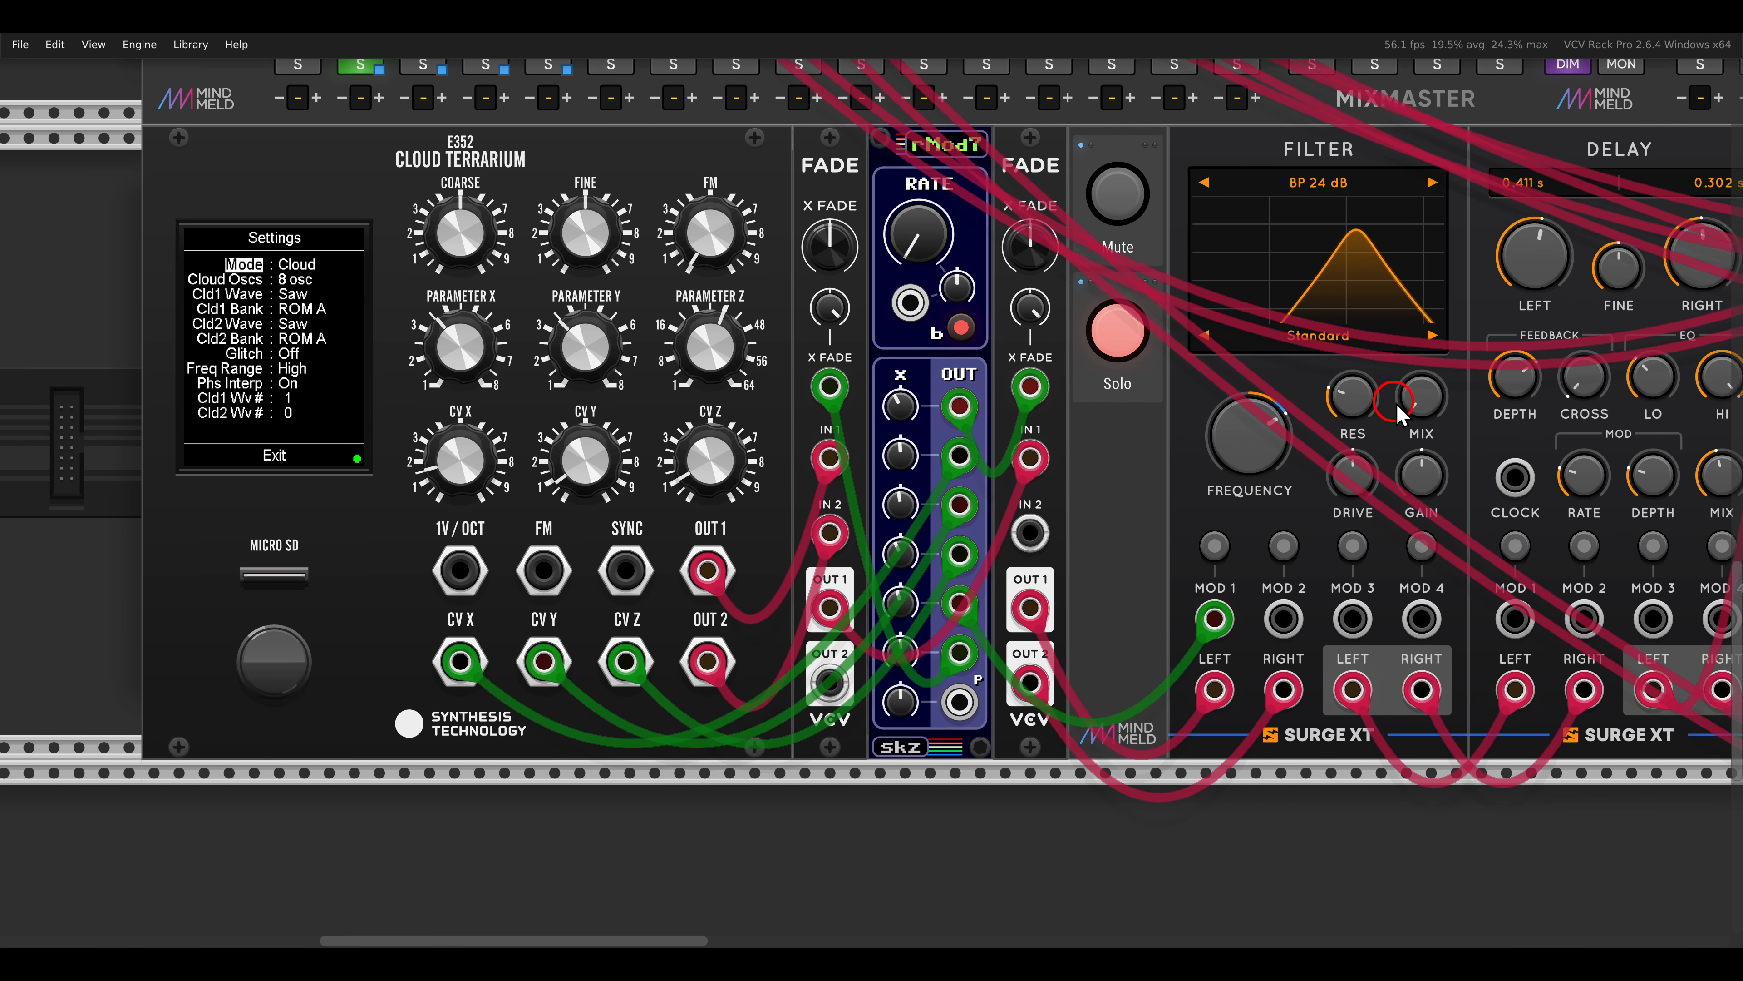
pyautogui.moveTo(1397, 408); pyautogui.dragTo(1395, 334)
pyautogui.moveTo(1374, 234); pyautogui.dragTo(1364, 104)
pyautogui.click(1272, 408)
pyautogui.moveTo(1271, 407); pyautogui.dragTo(1245, 474)
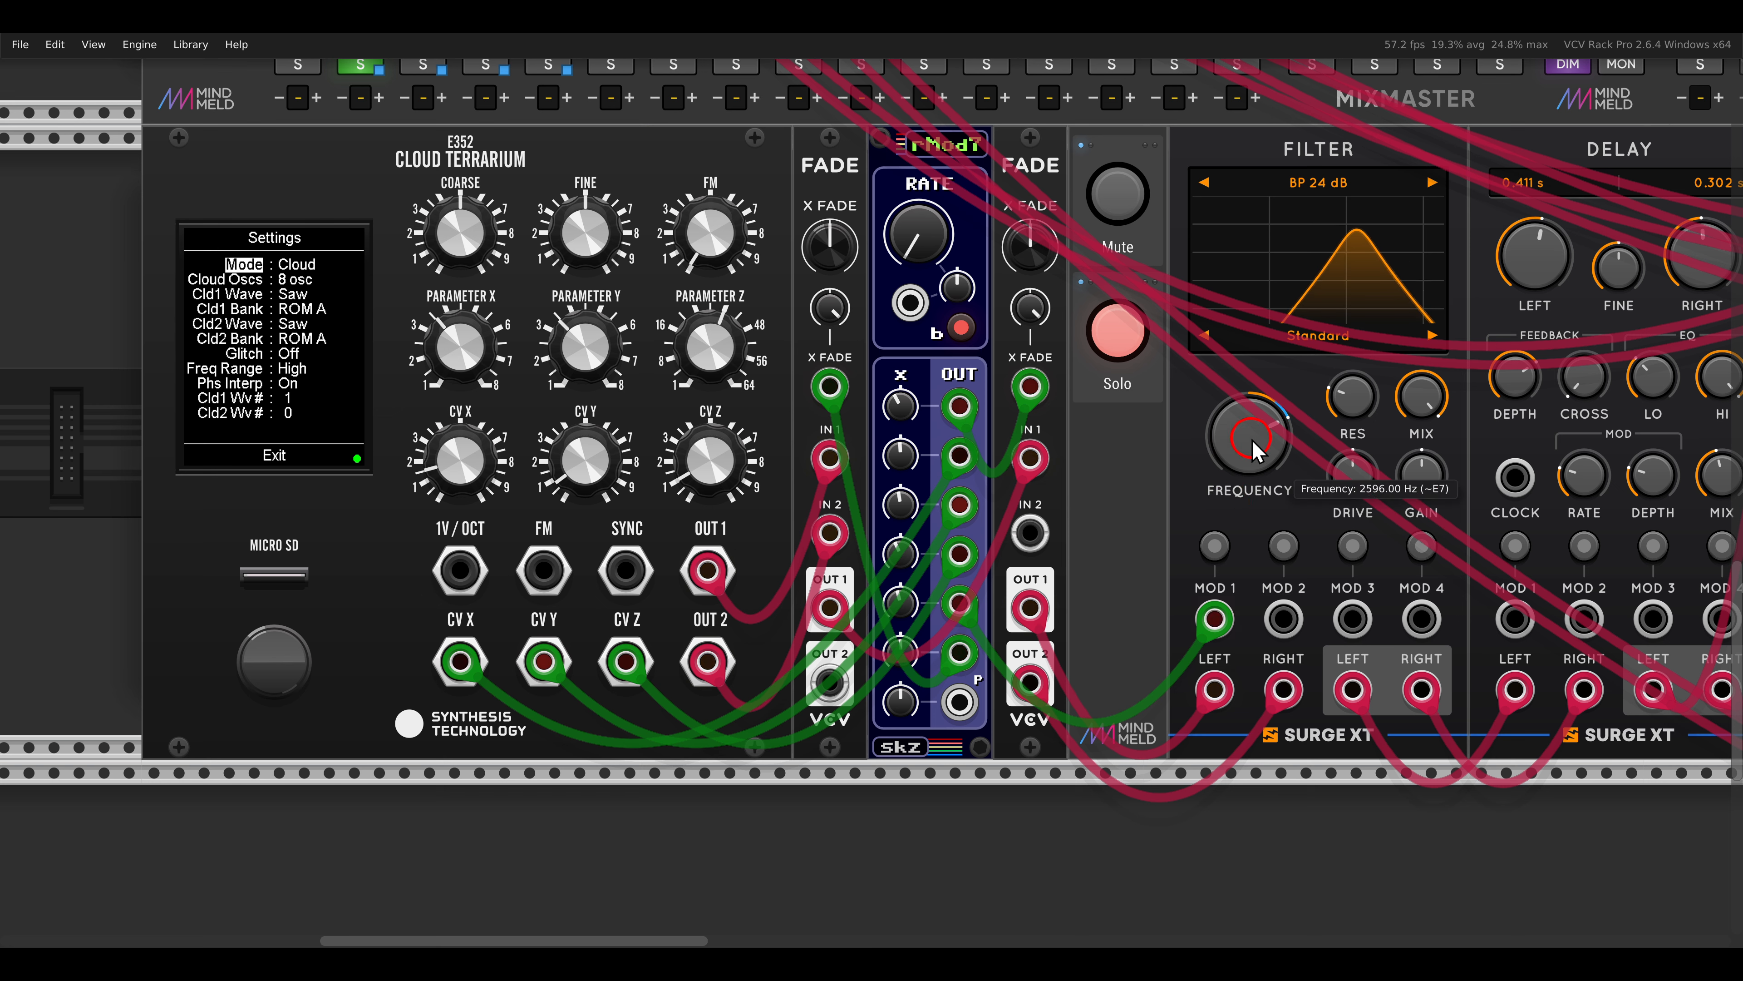
pyautogui.click(1117, 378)
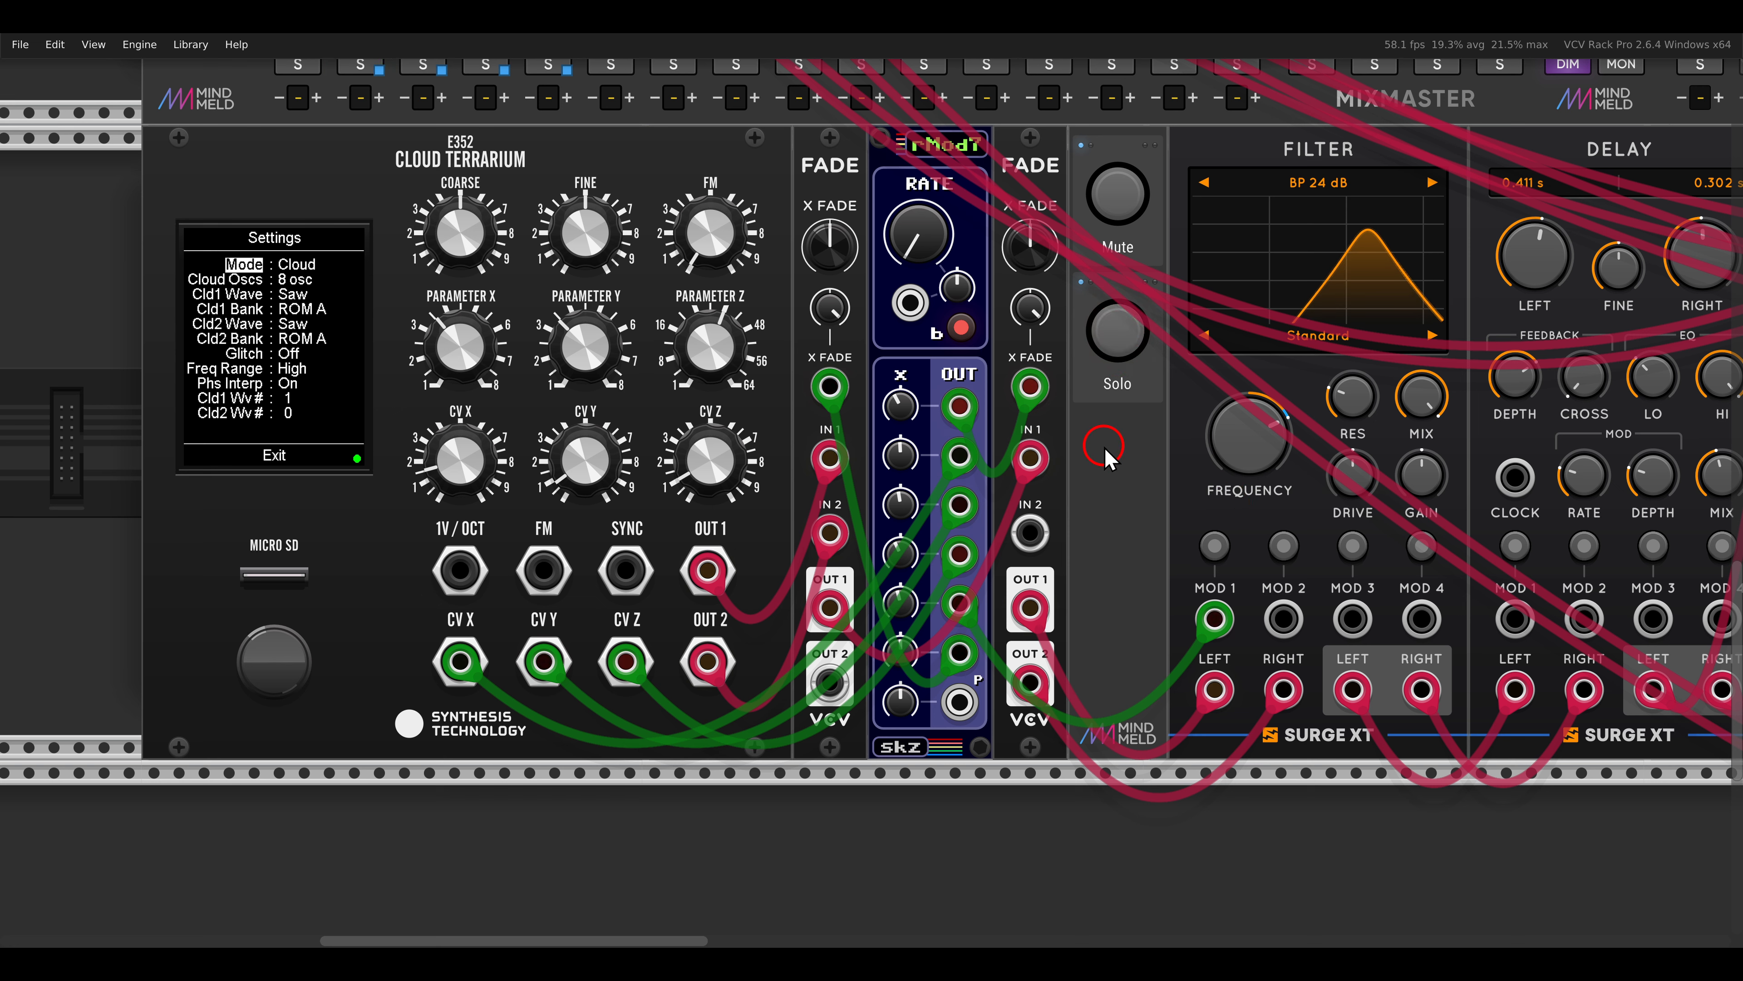
pyautogui.click(266, 459)
pyautogui.click(244, 309)
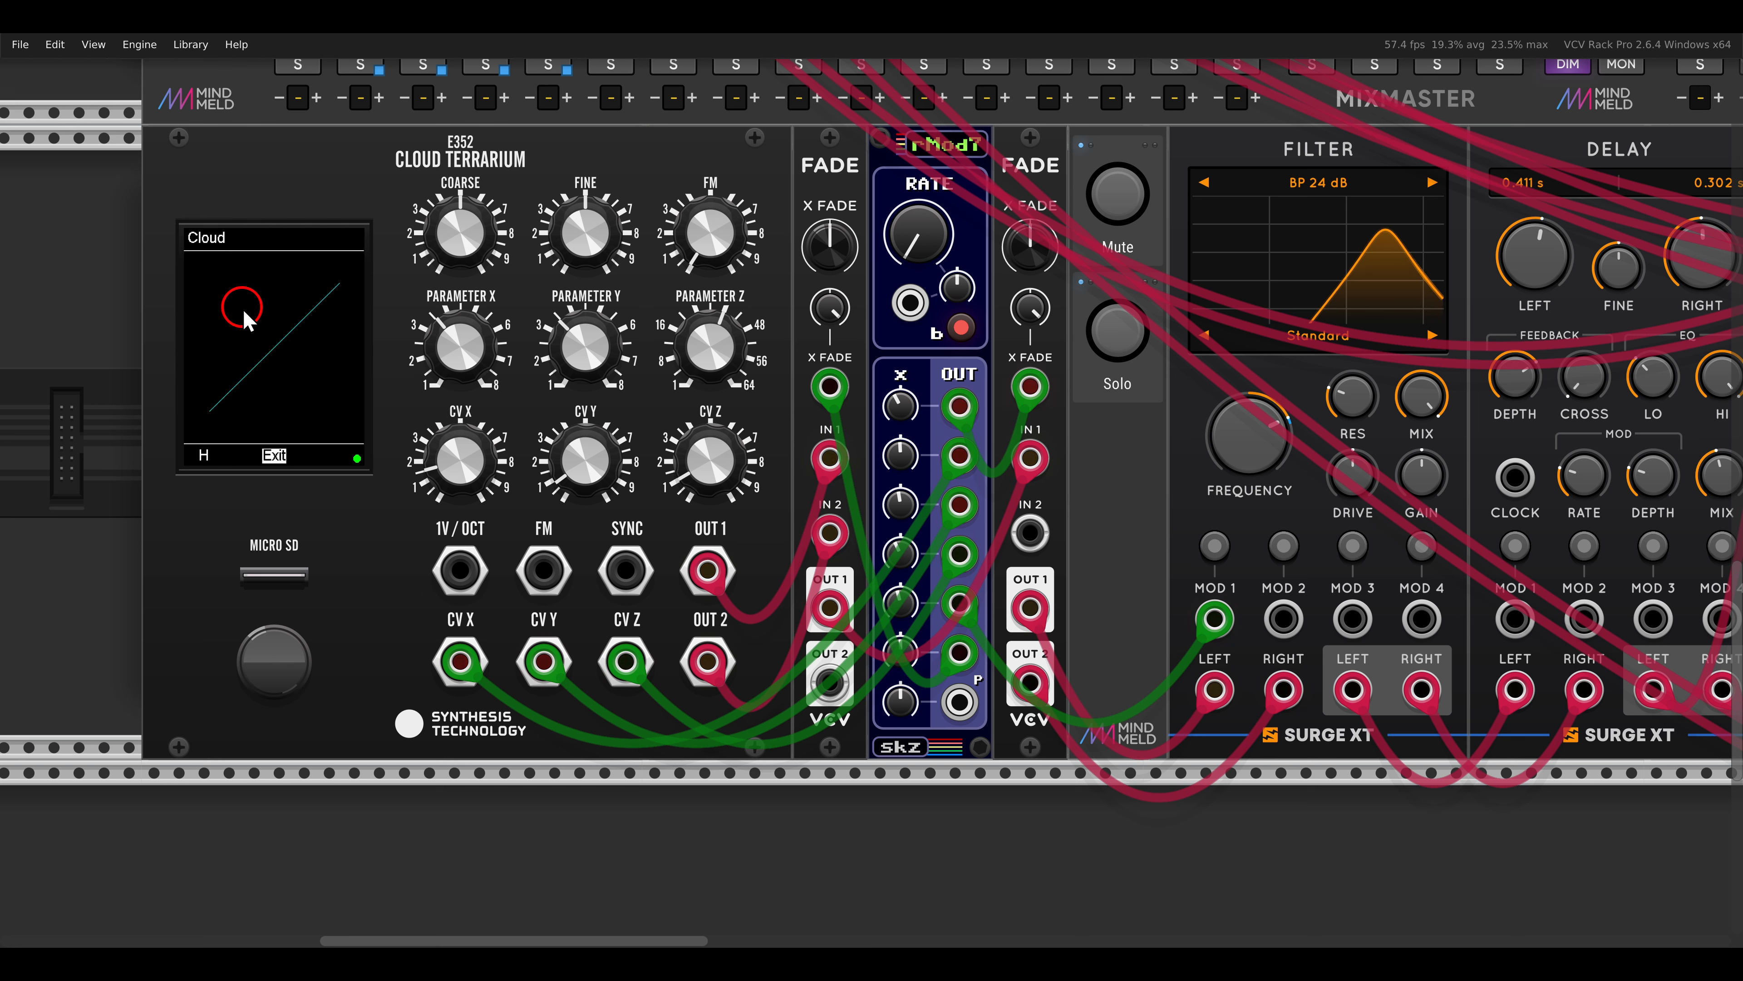
pyautogui.click(271, 455)
pyautogui.click(257, 343)
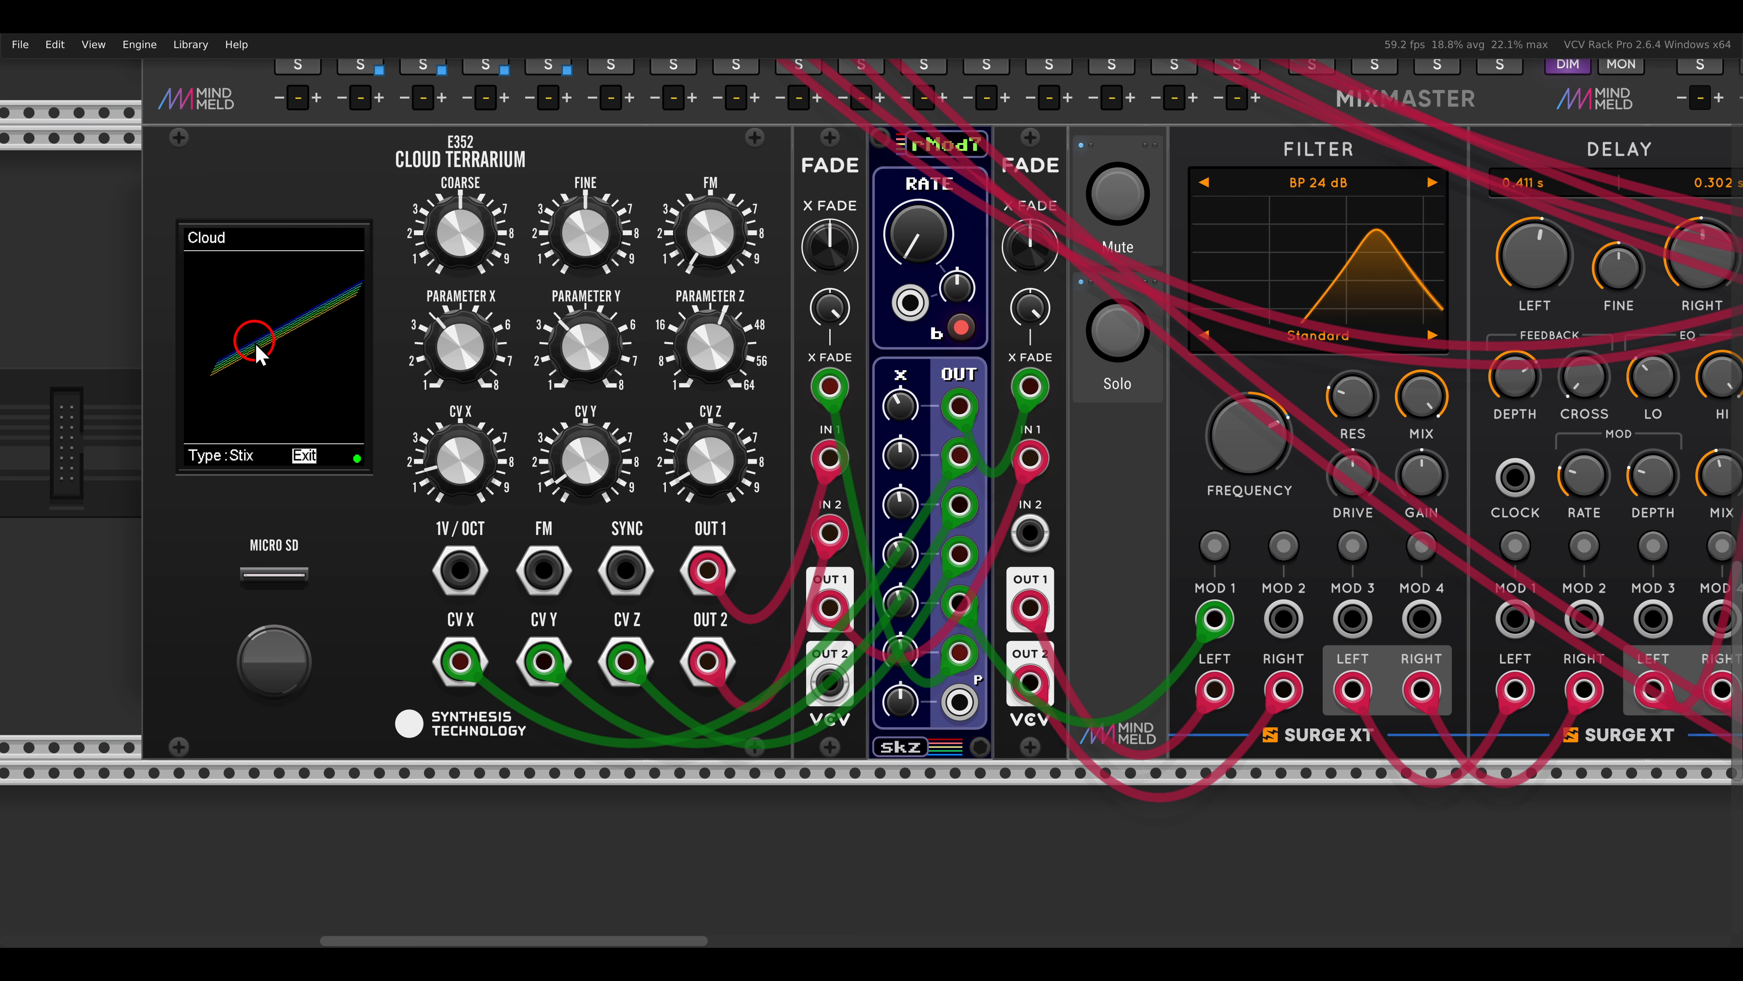
pyautogui.click(243, 458)
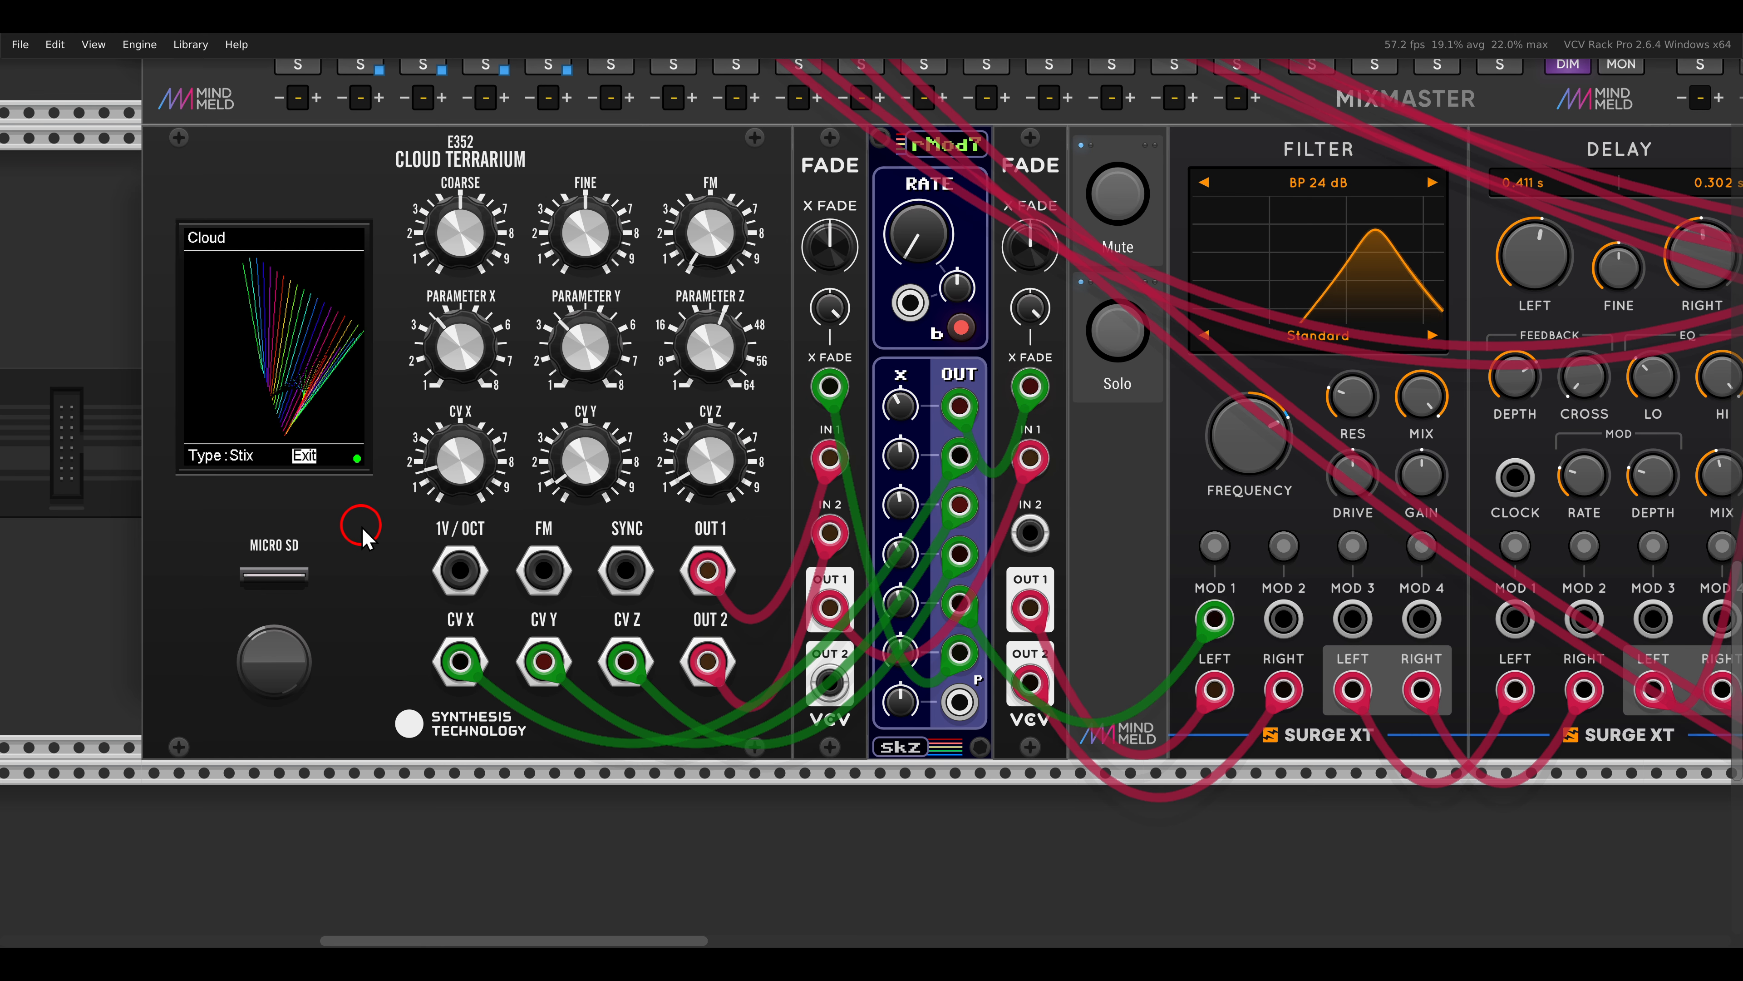
# Step: Solo and unmute the channel of the Cloud Terrarium beside the scope and open its Settings page
pyautogui.scroll(-3, 574, 514)
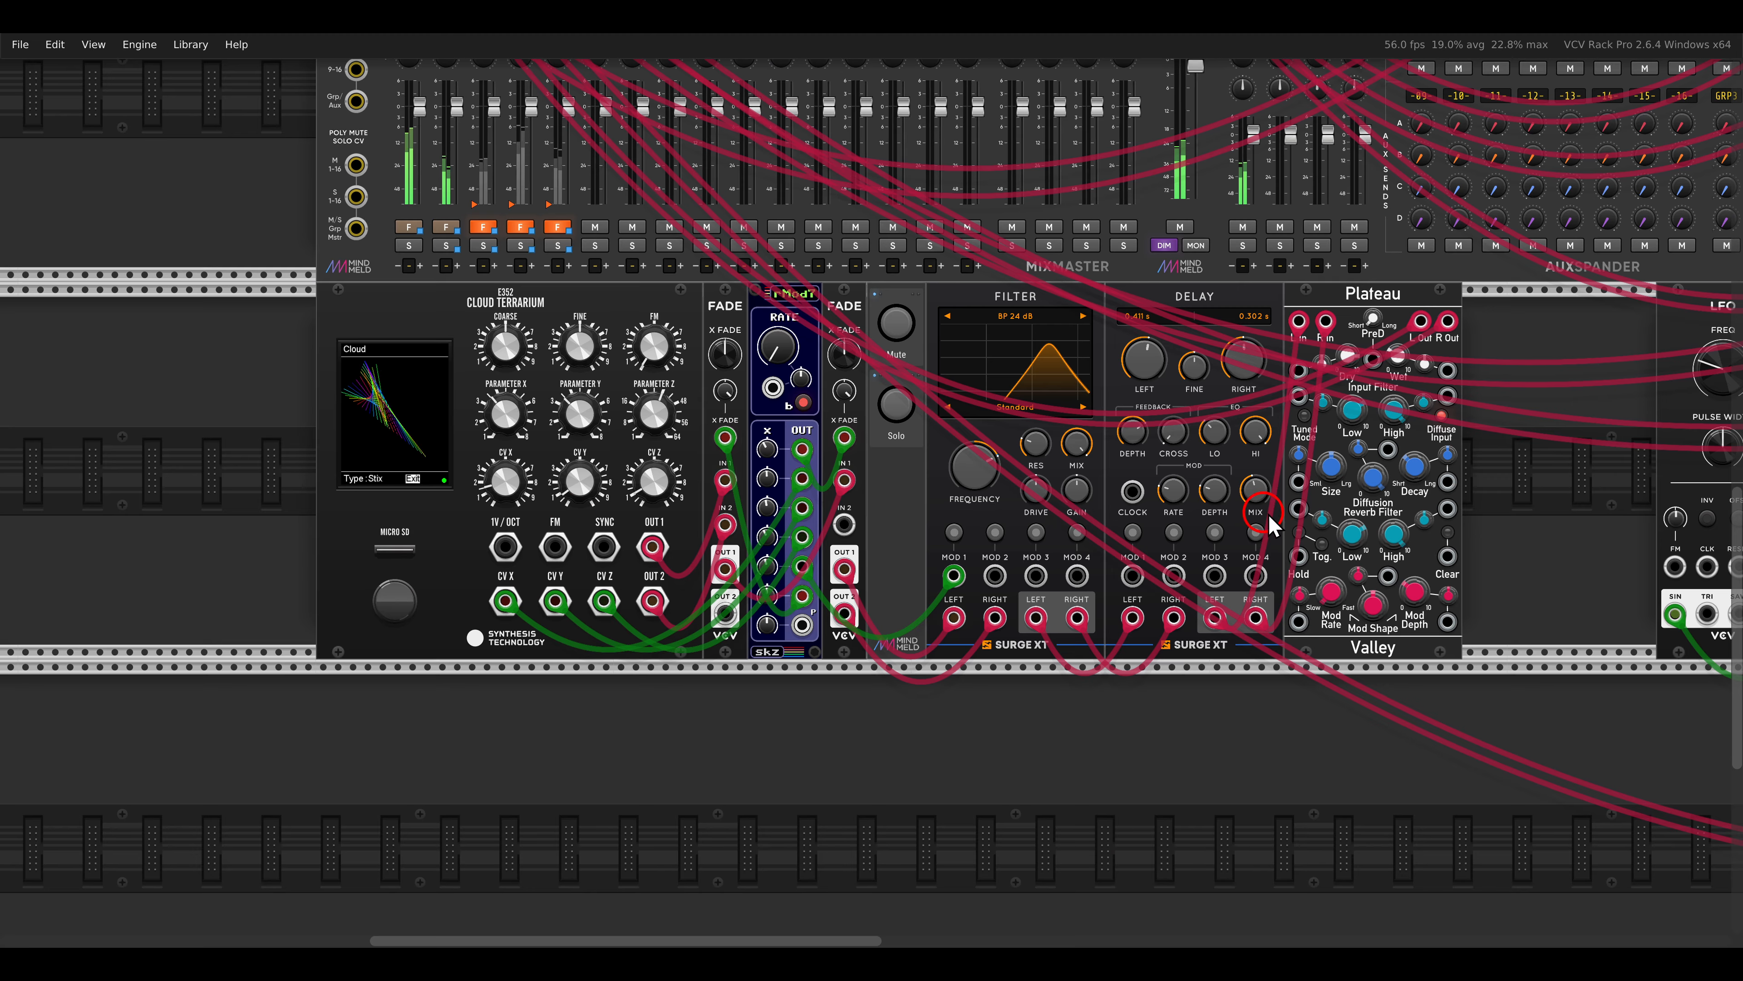
pyautogui.moveTo(1267, 514); pyautogui.dragTo(295, 500)
pyautogui.moveTo(1171, 517); pyautogui.dragTo(755, 523)
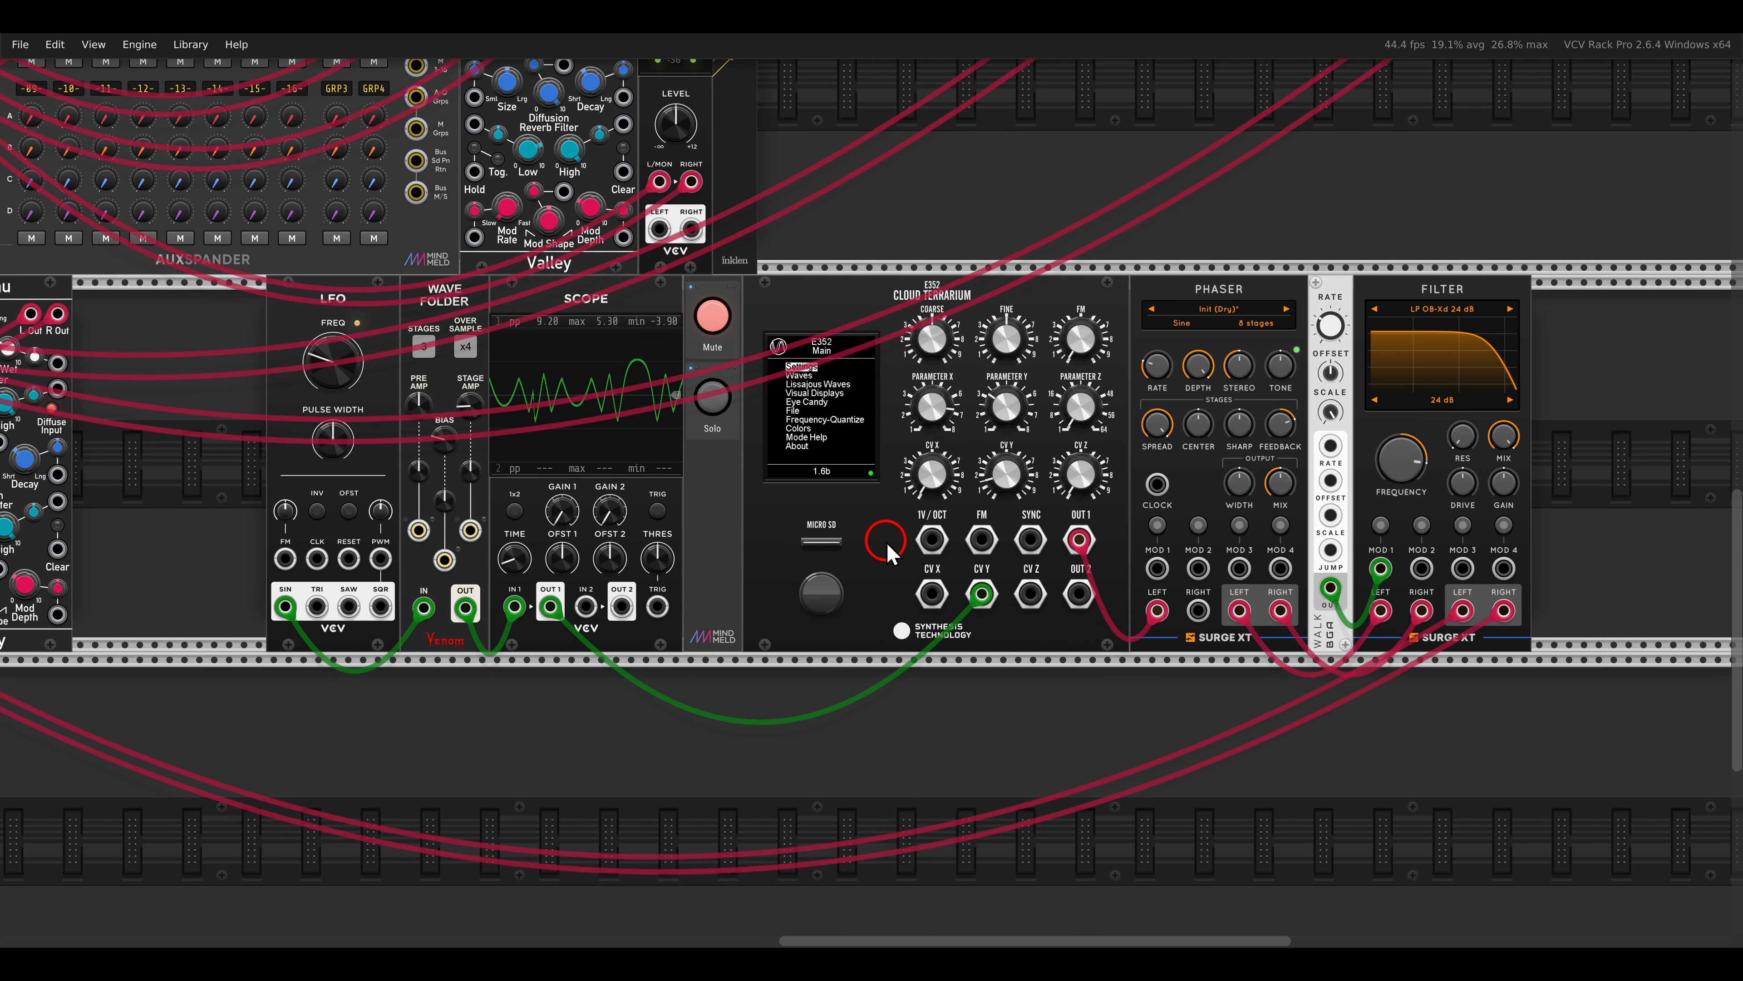
pyautogui.scroll(3, 887, 537)
pyautogui.click(637, 335)
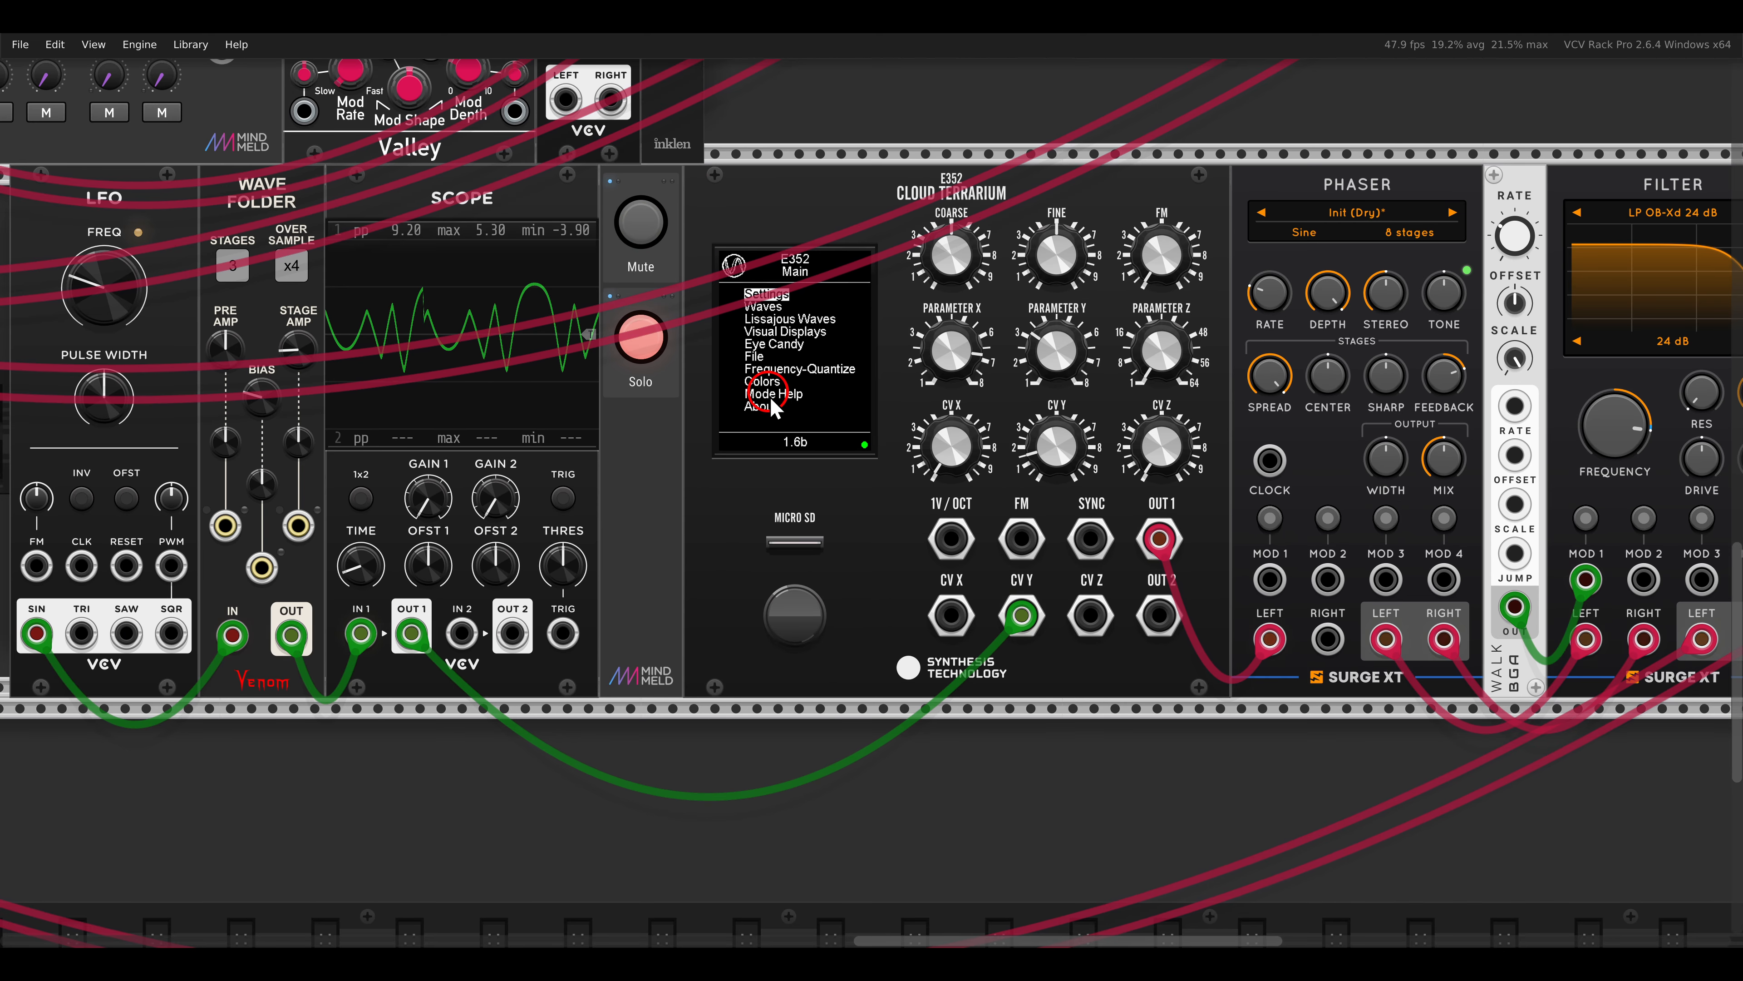
pyautogui.scroll(3, 821, 467)
pyautogui.click(754, 287)
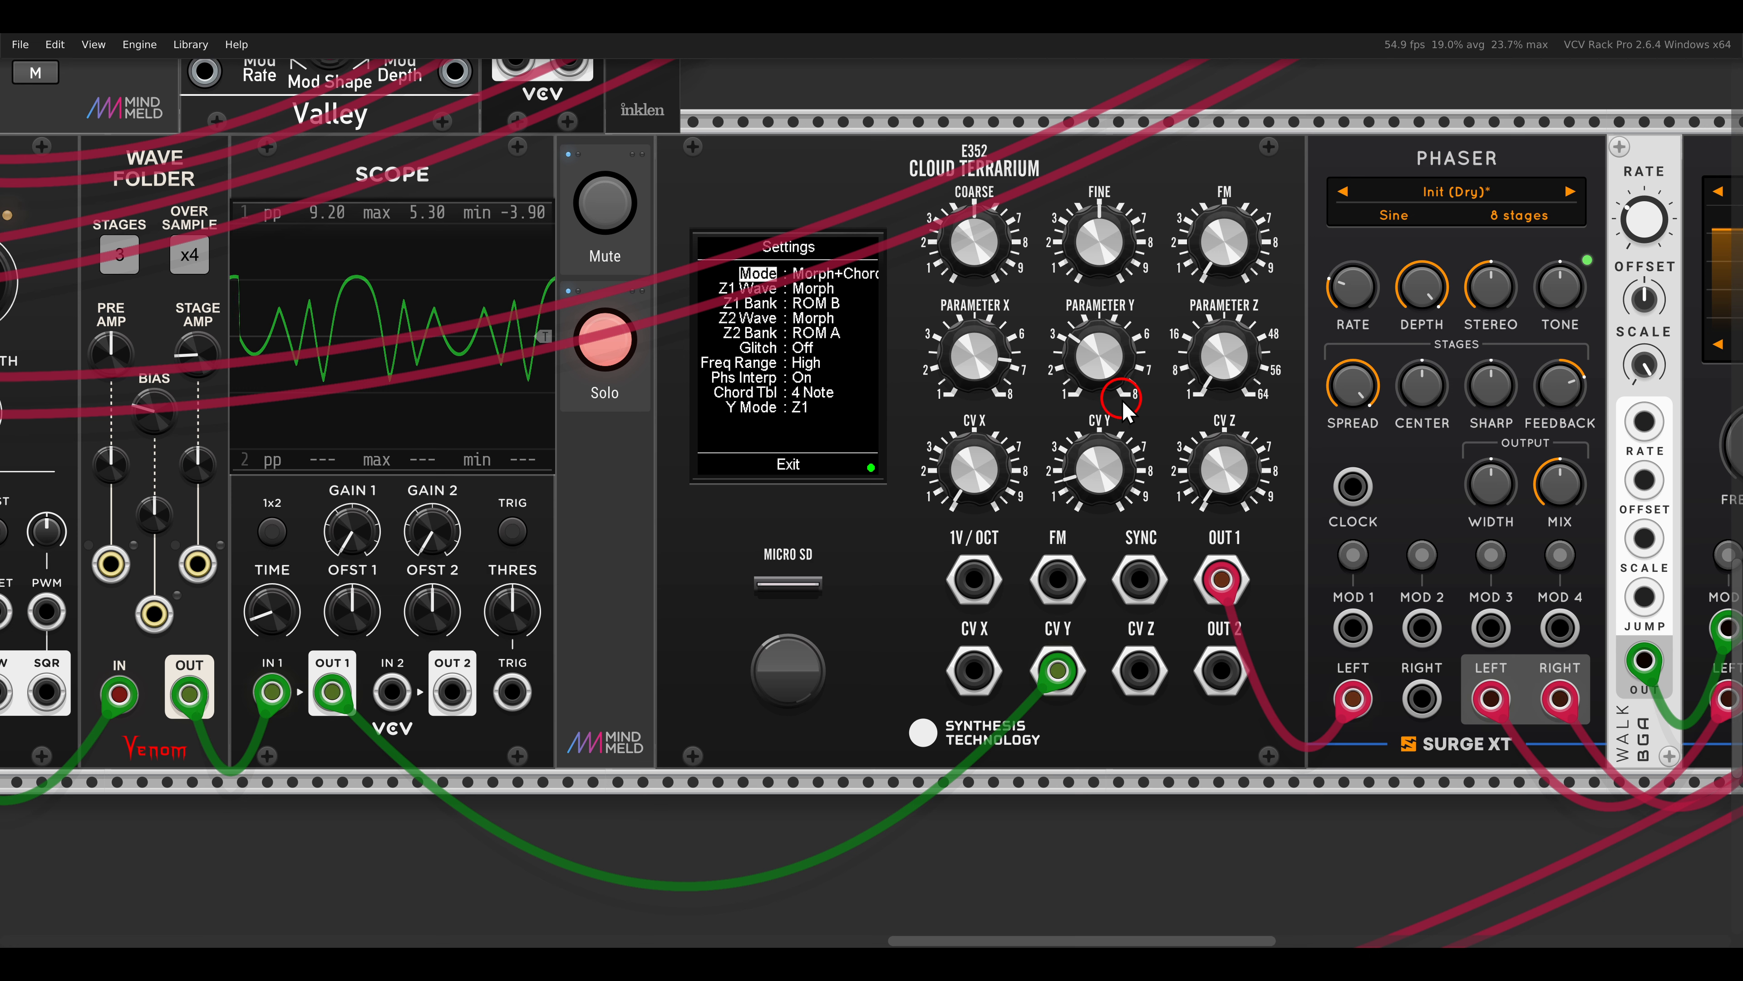
pyautogui.moveTo(1129, 406); pyautogui.dragTo(1125, 371)
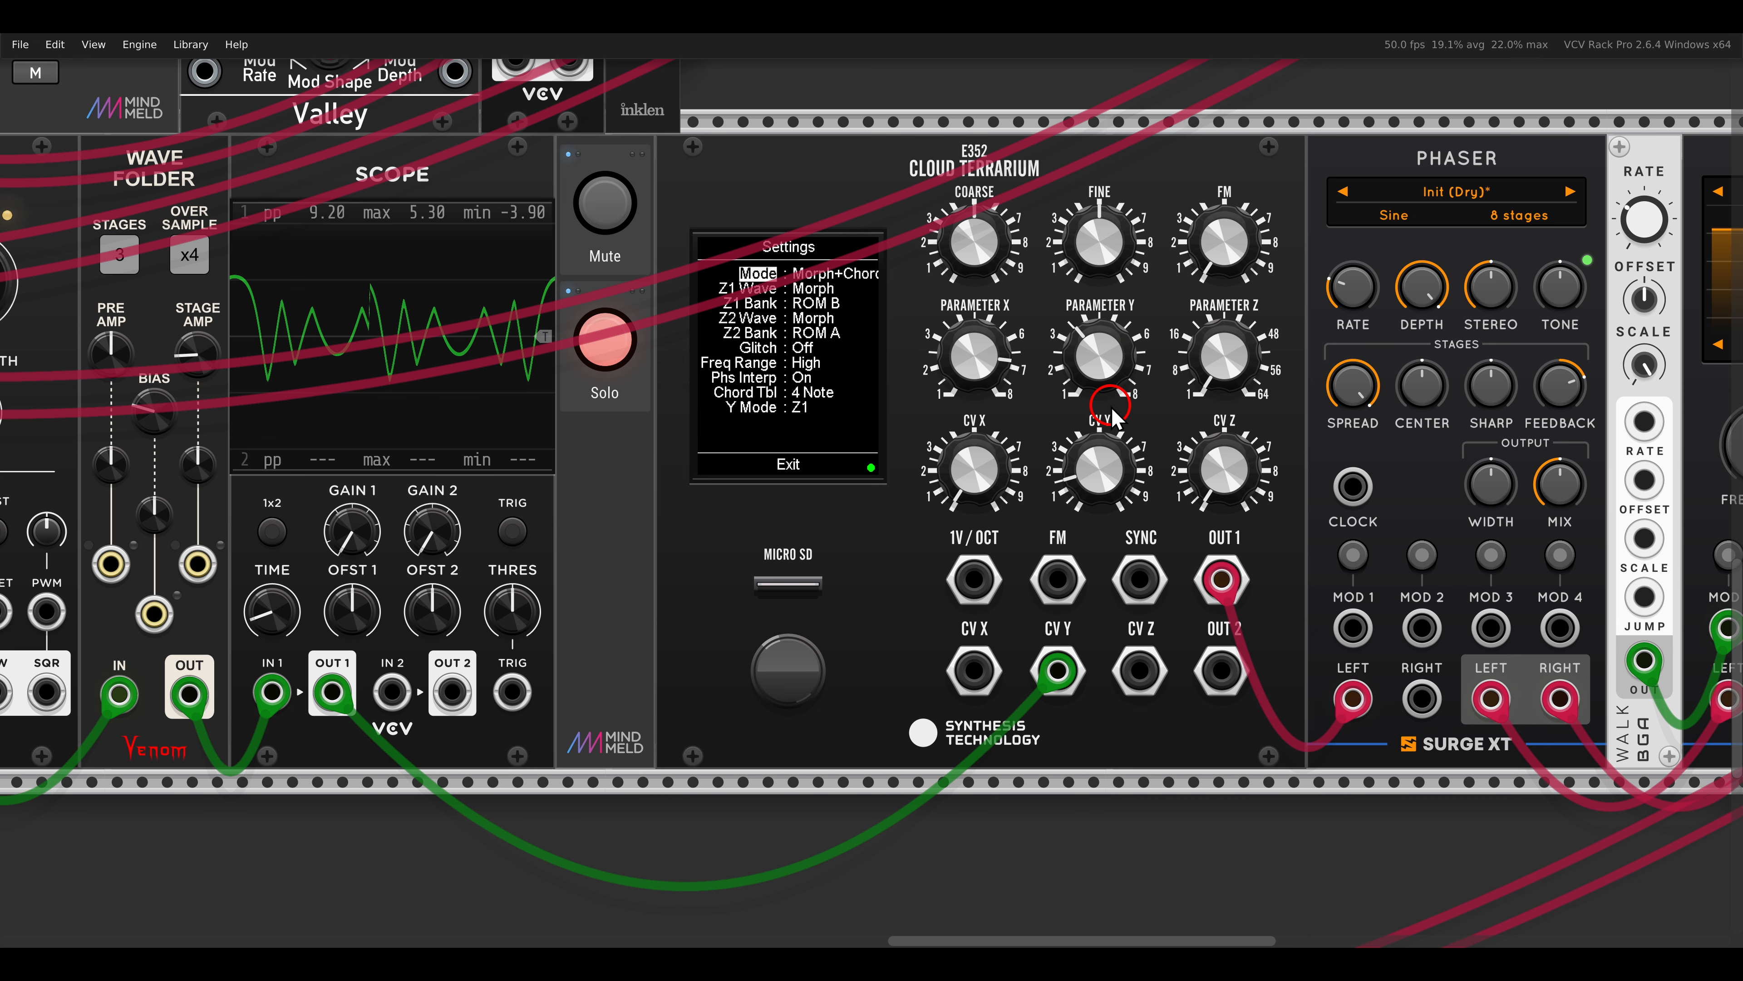
pyautogui.moveTo(1027, 421); pyautogui.dragTo(1282, 419)
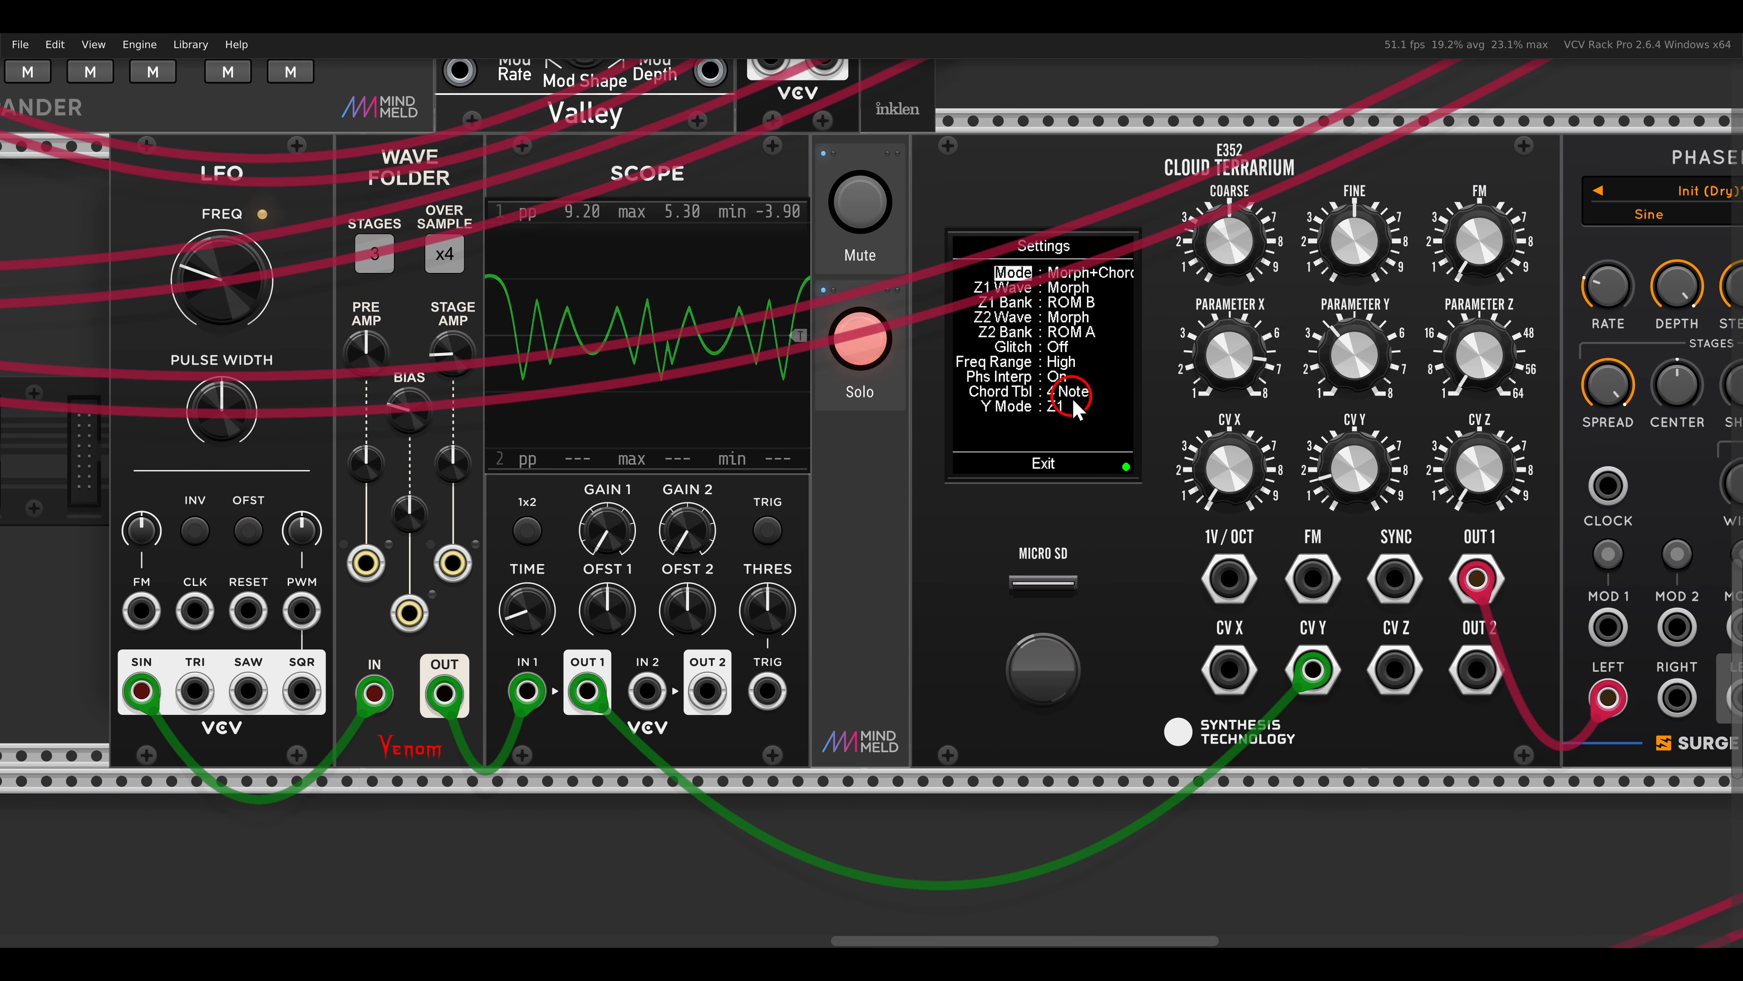
pyautogui.moveTo(163, 130); pyautogui.dragTo(518, 261)
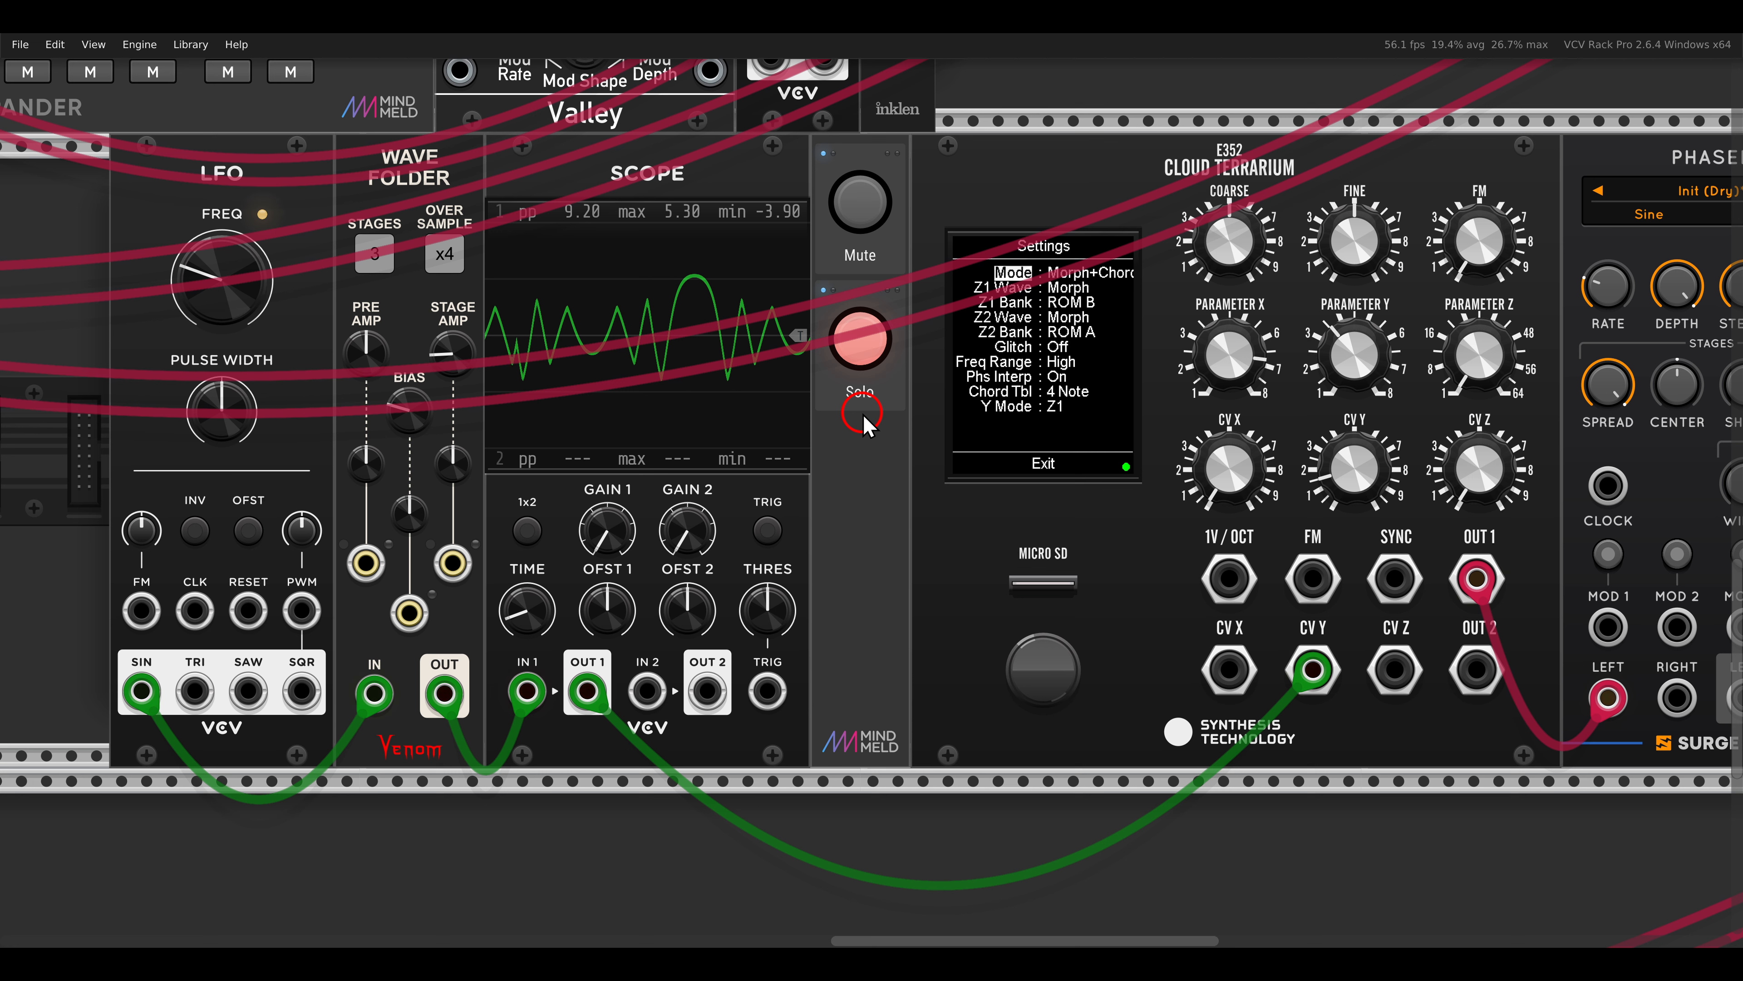
# Step: Set the Eye Candy display type of the Morph+Chord Cloud Terrarium to Circles and unsolo its channel
pyautogui.click(1031, 473)
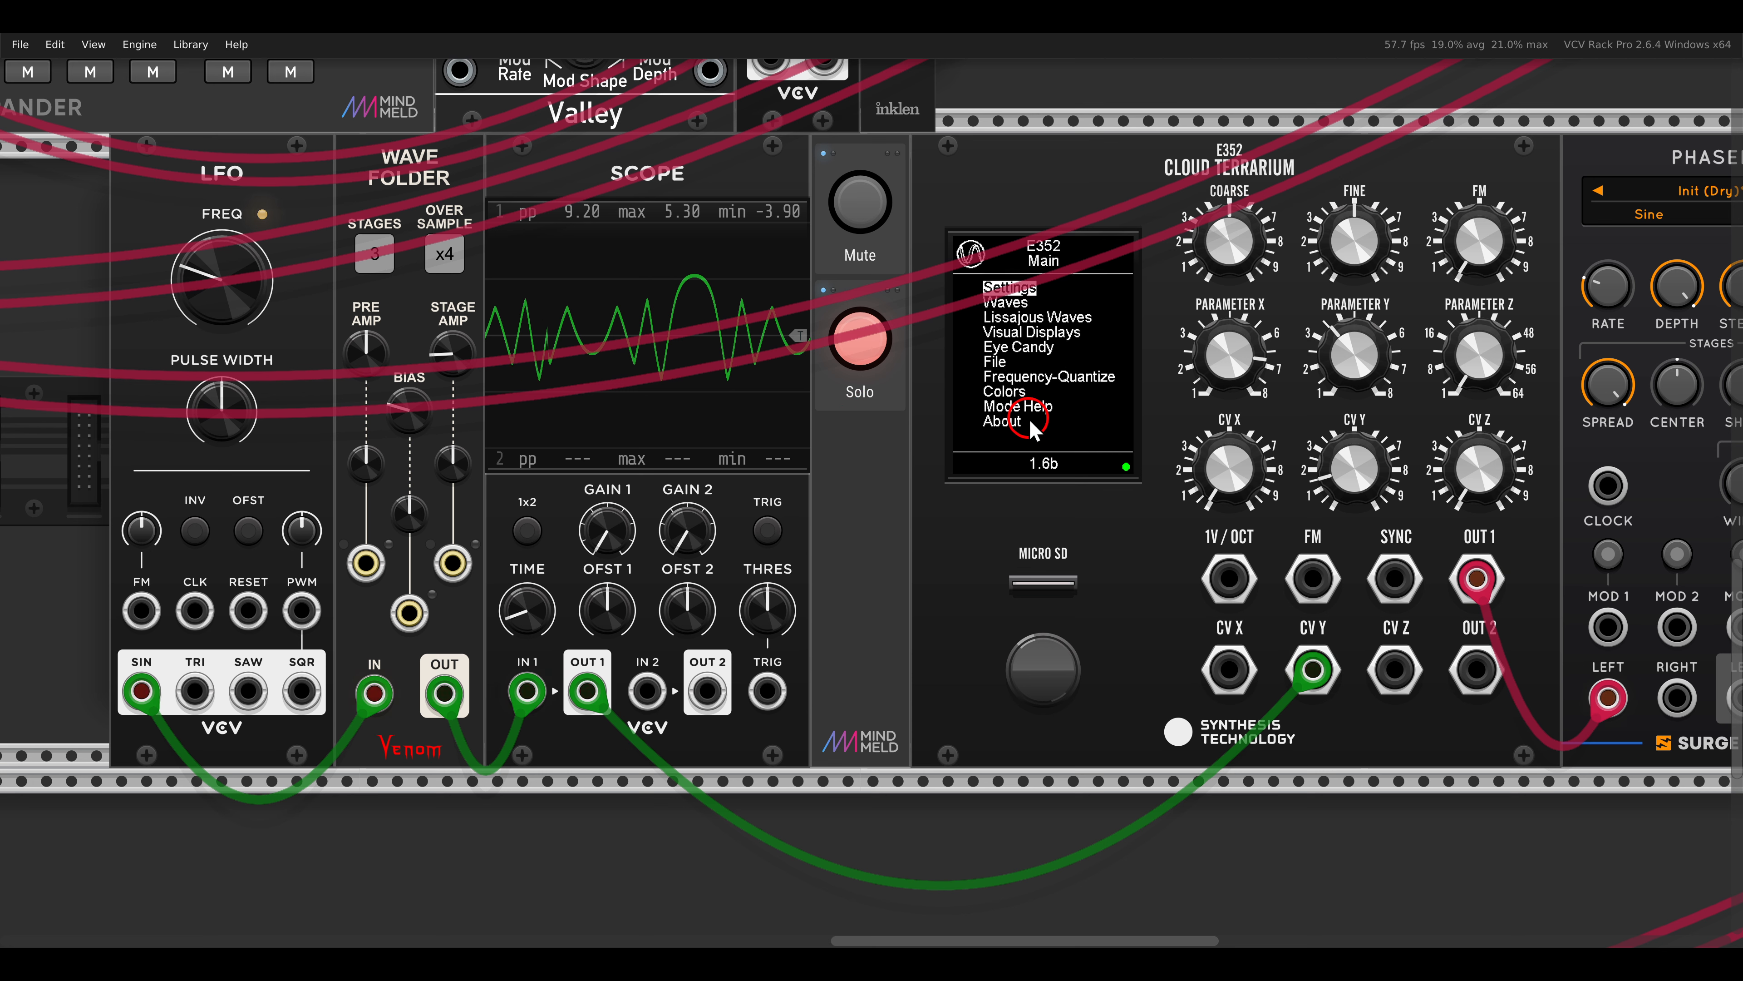
pyautogui.click(1015, 347)
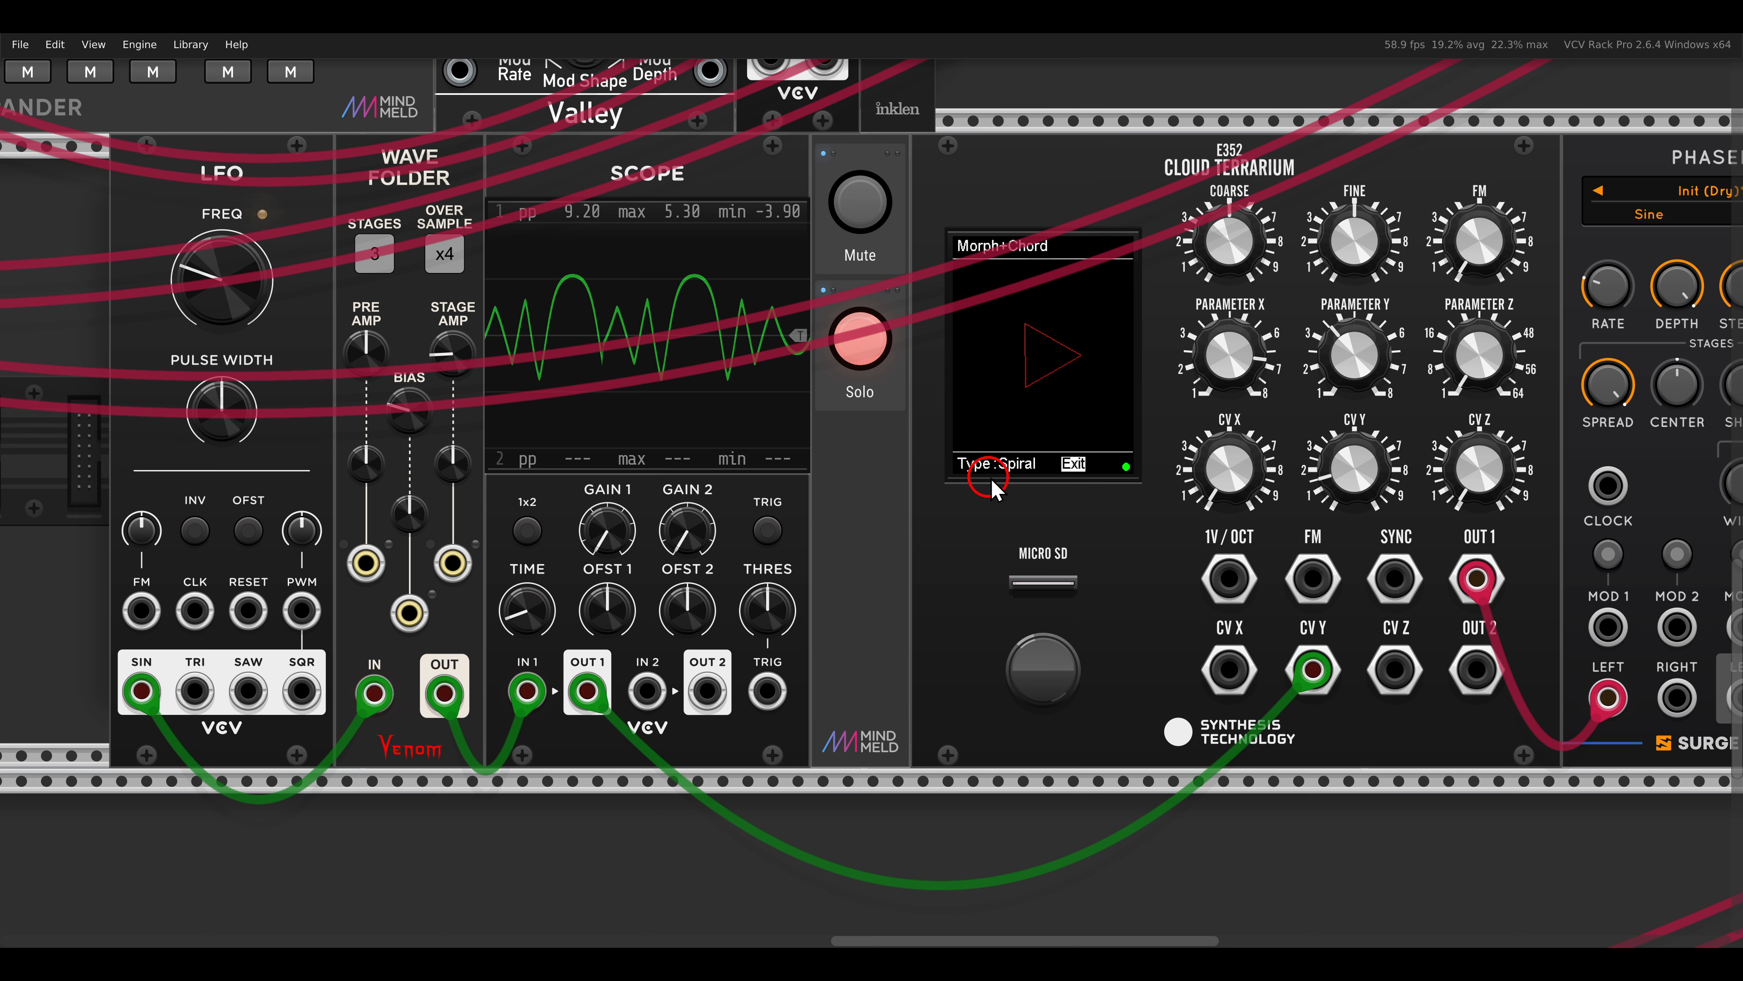
pyautogui.click(1016, 469)
pyautogui.moveTo(1018, 438); pyautogui.dragTo(1018, 411)
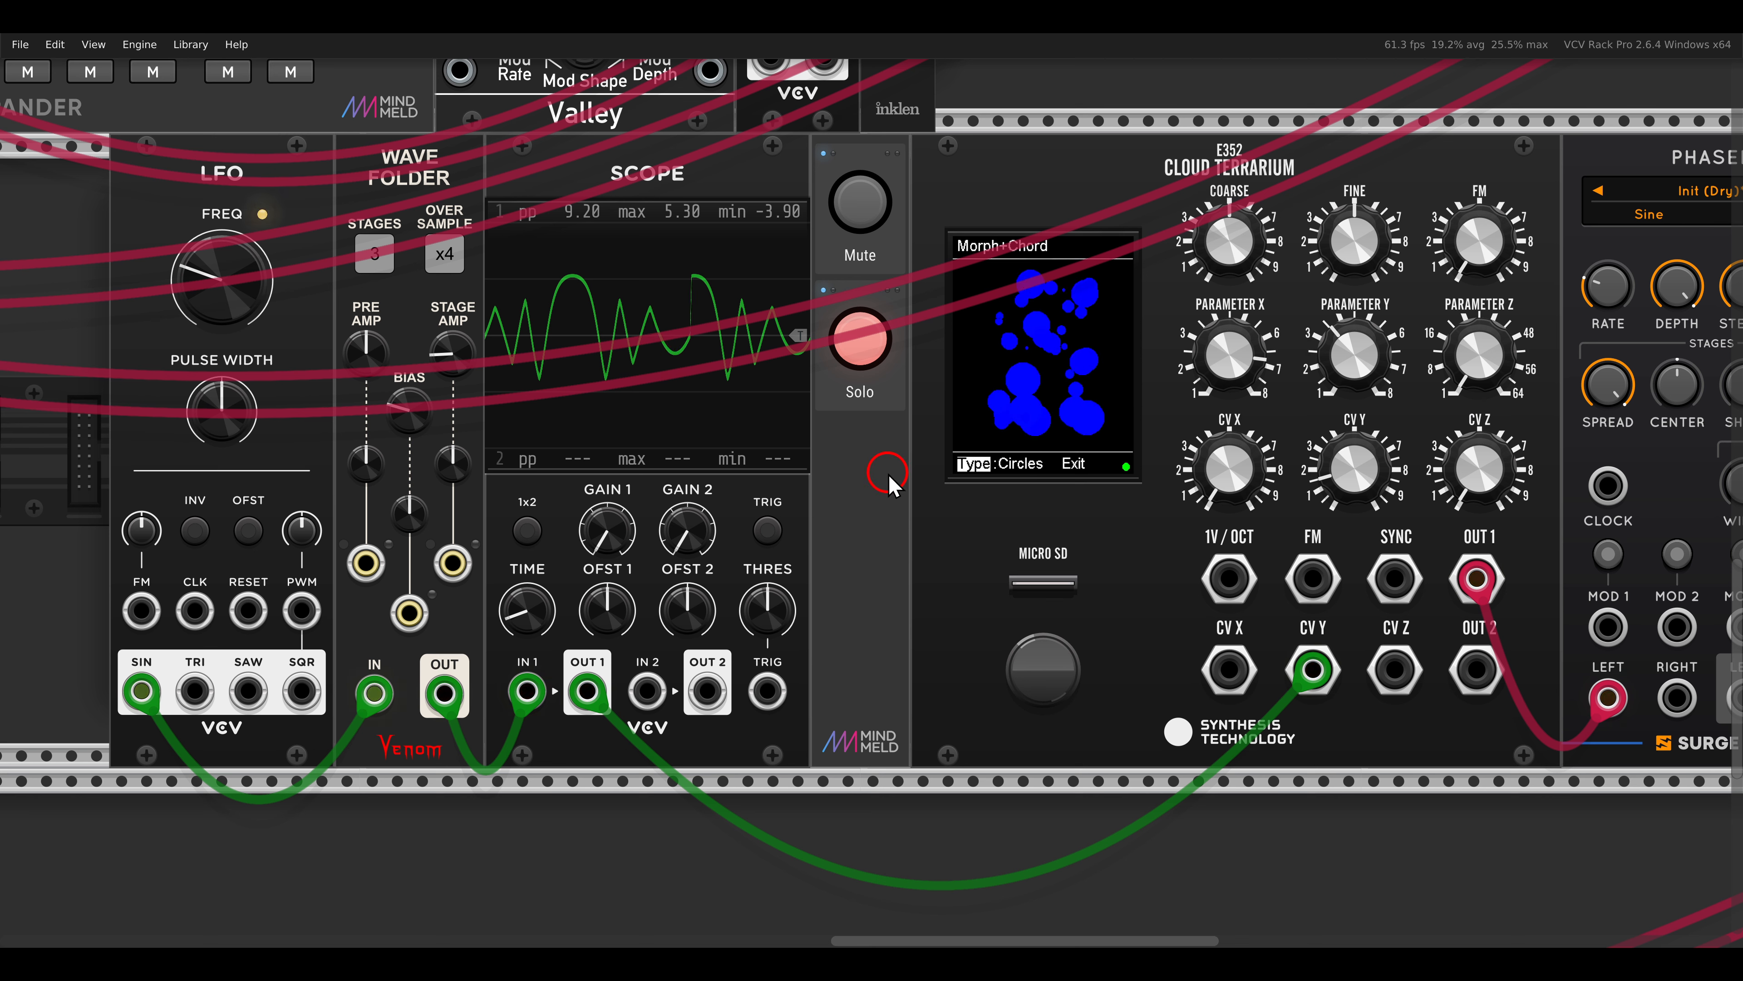
pyautogui.click(868, 369)
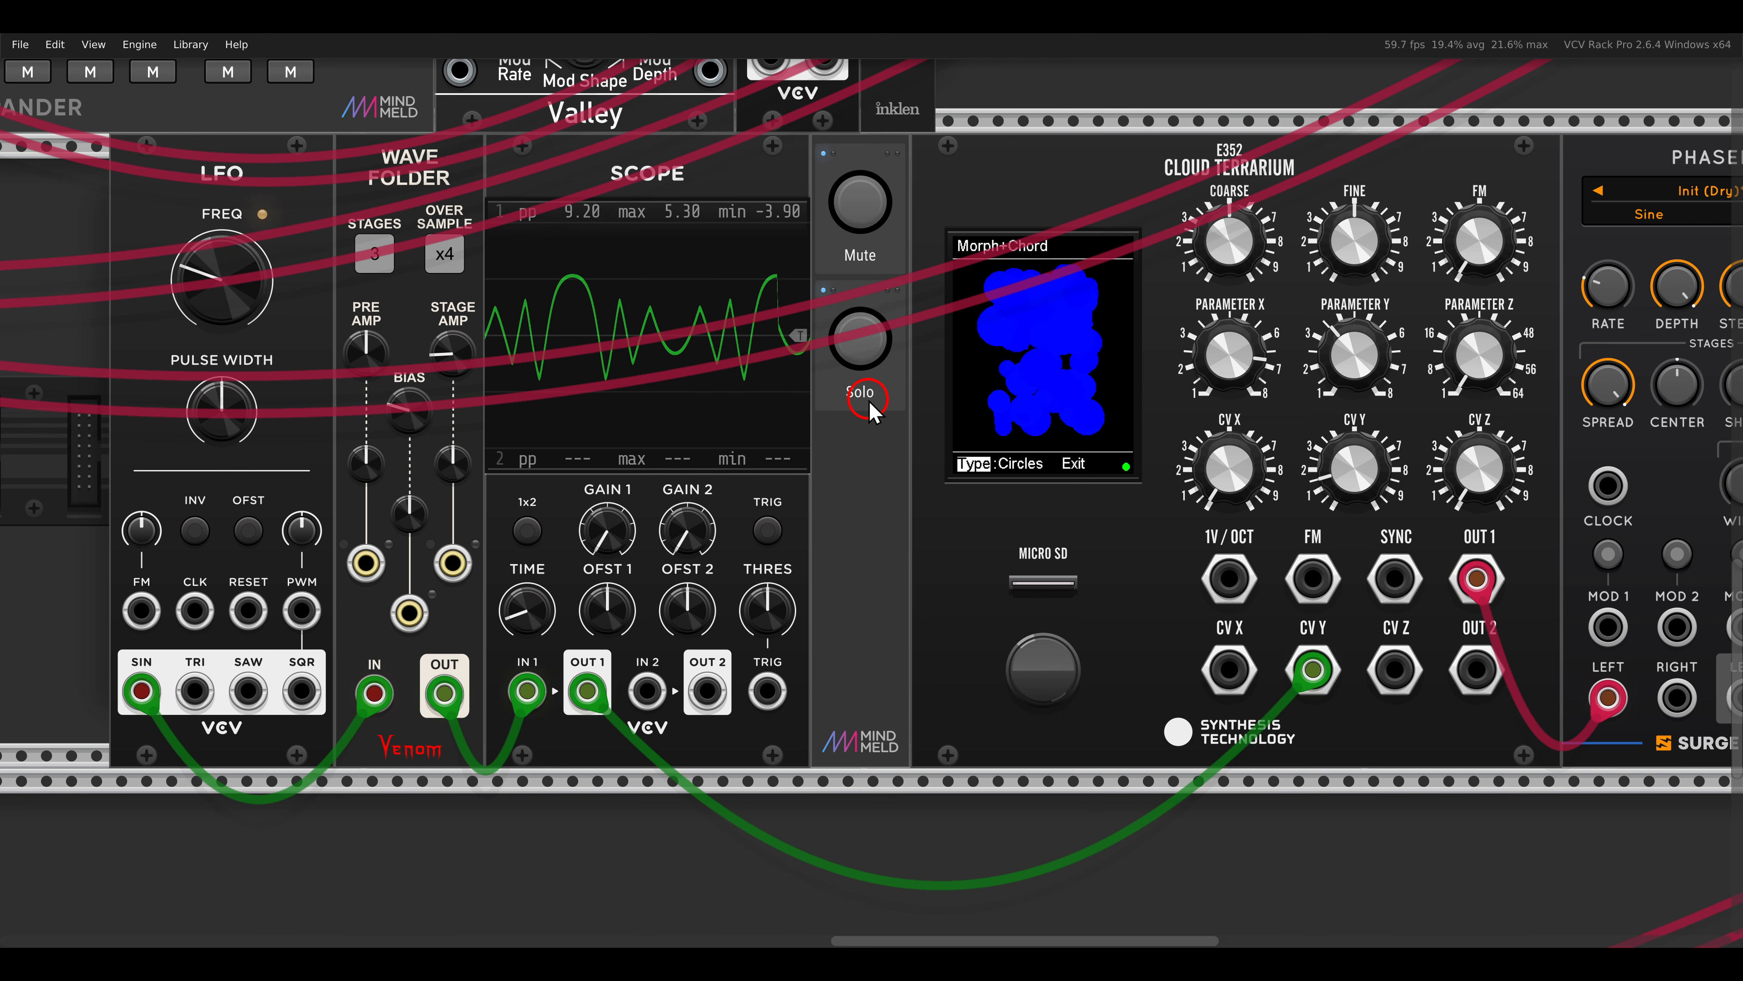
# Step: Solo and unmute the channel of the Cloud Terrarium feeding the Electric Ensemble and open its Settings page
pyautogui.scroll(-2, 902, 422)
pyautogui.scroll(19, 962, 467)
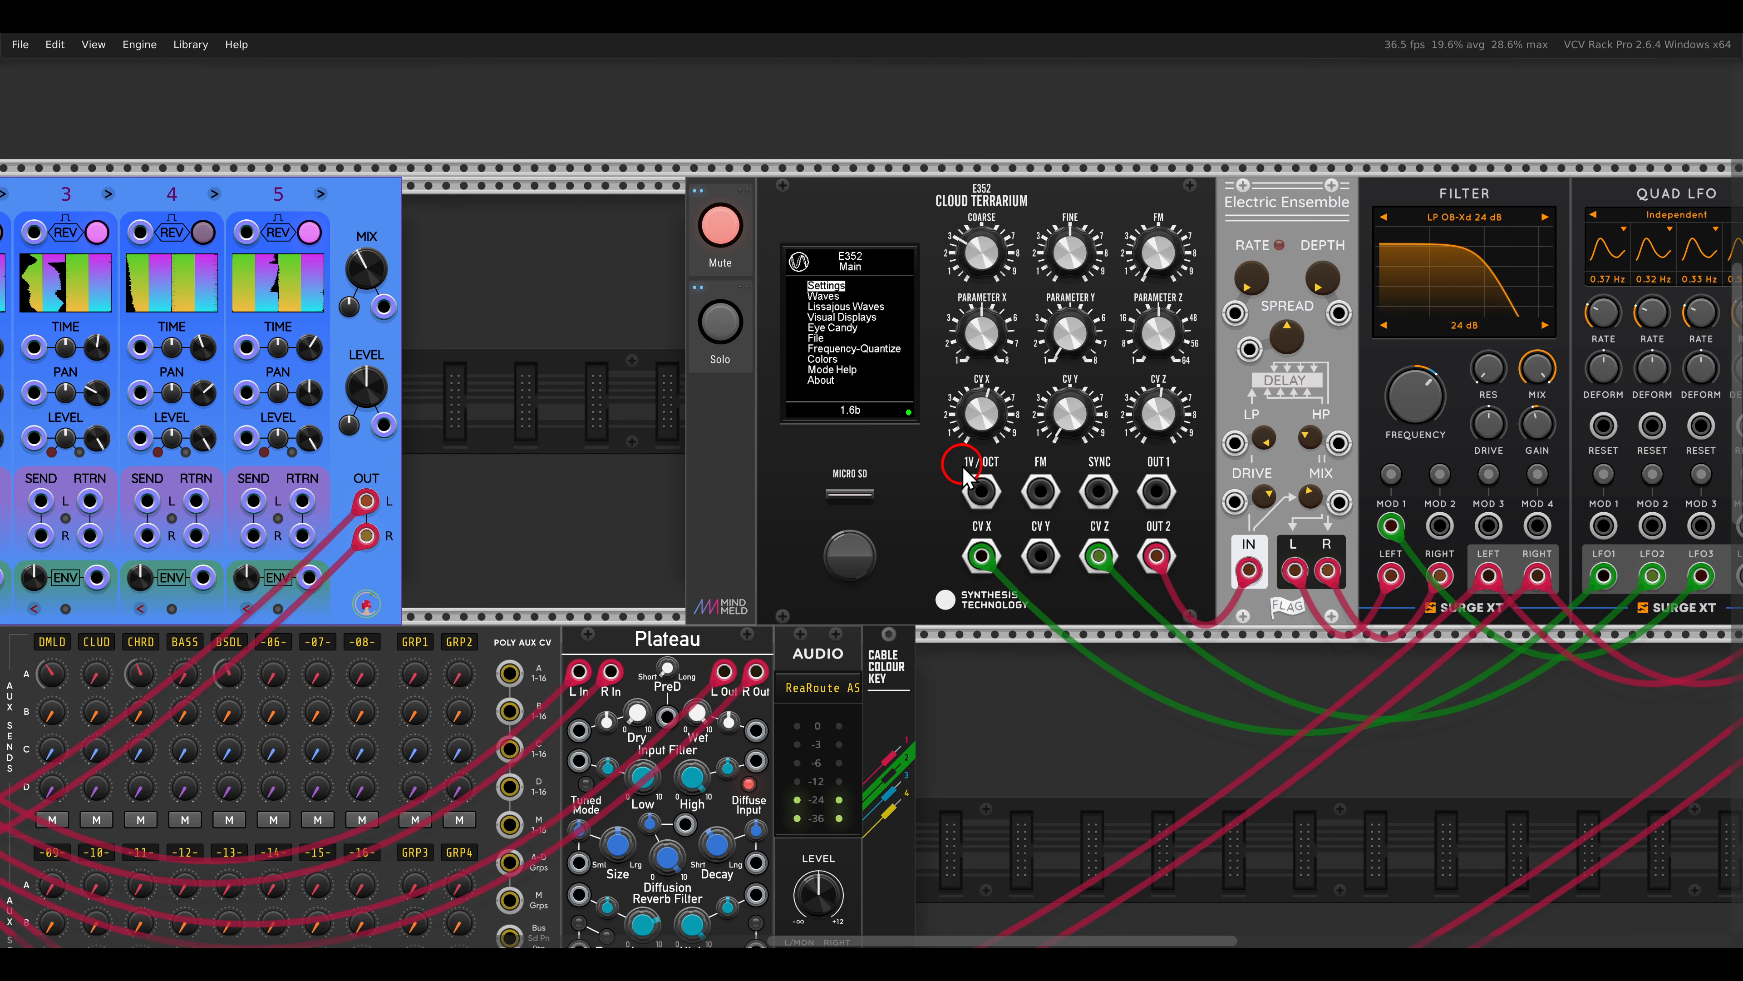
pyautogui.click(720, 322)
pyautogui.click(720, 225)
pyautogui.scroll(2, 829, 388)
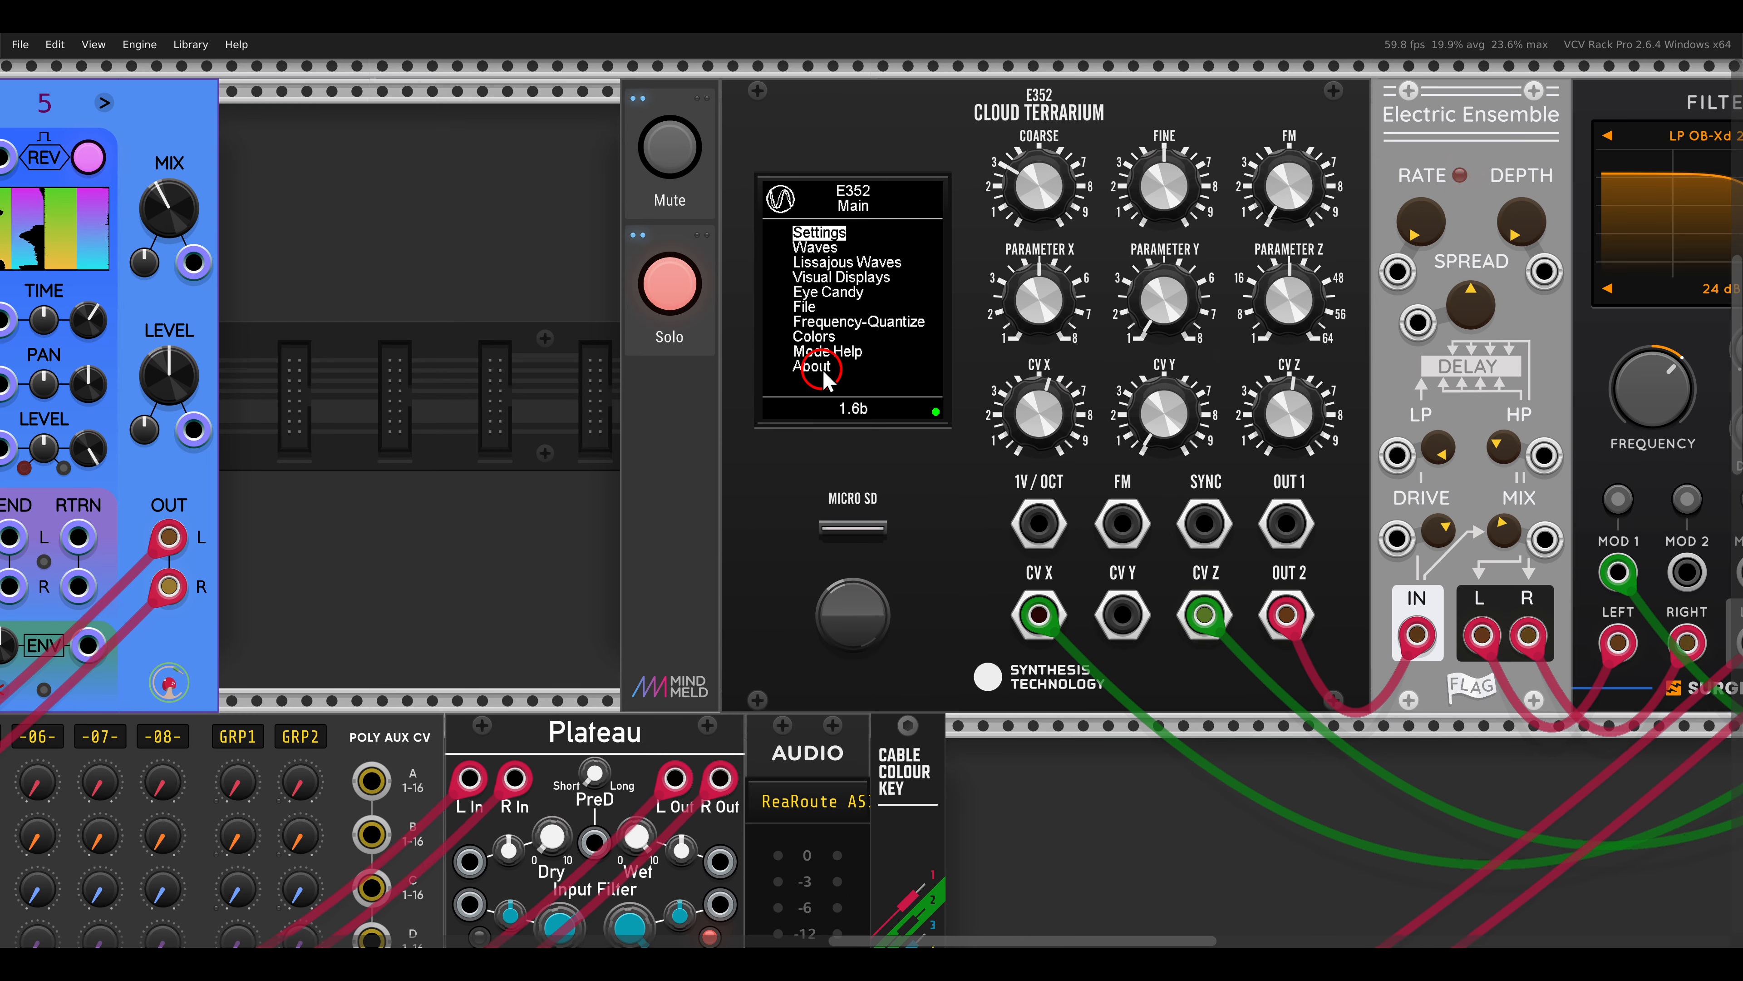
pyautogui.moveTo(1031, 405); pyautogui.dragTo(967, 438)
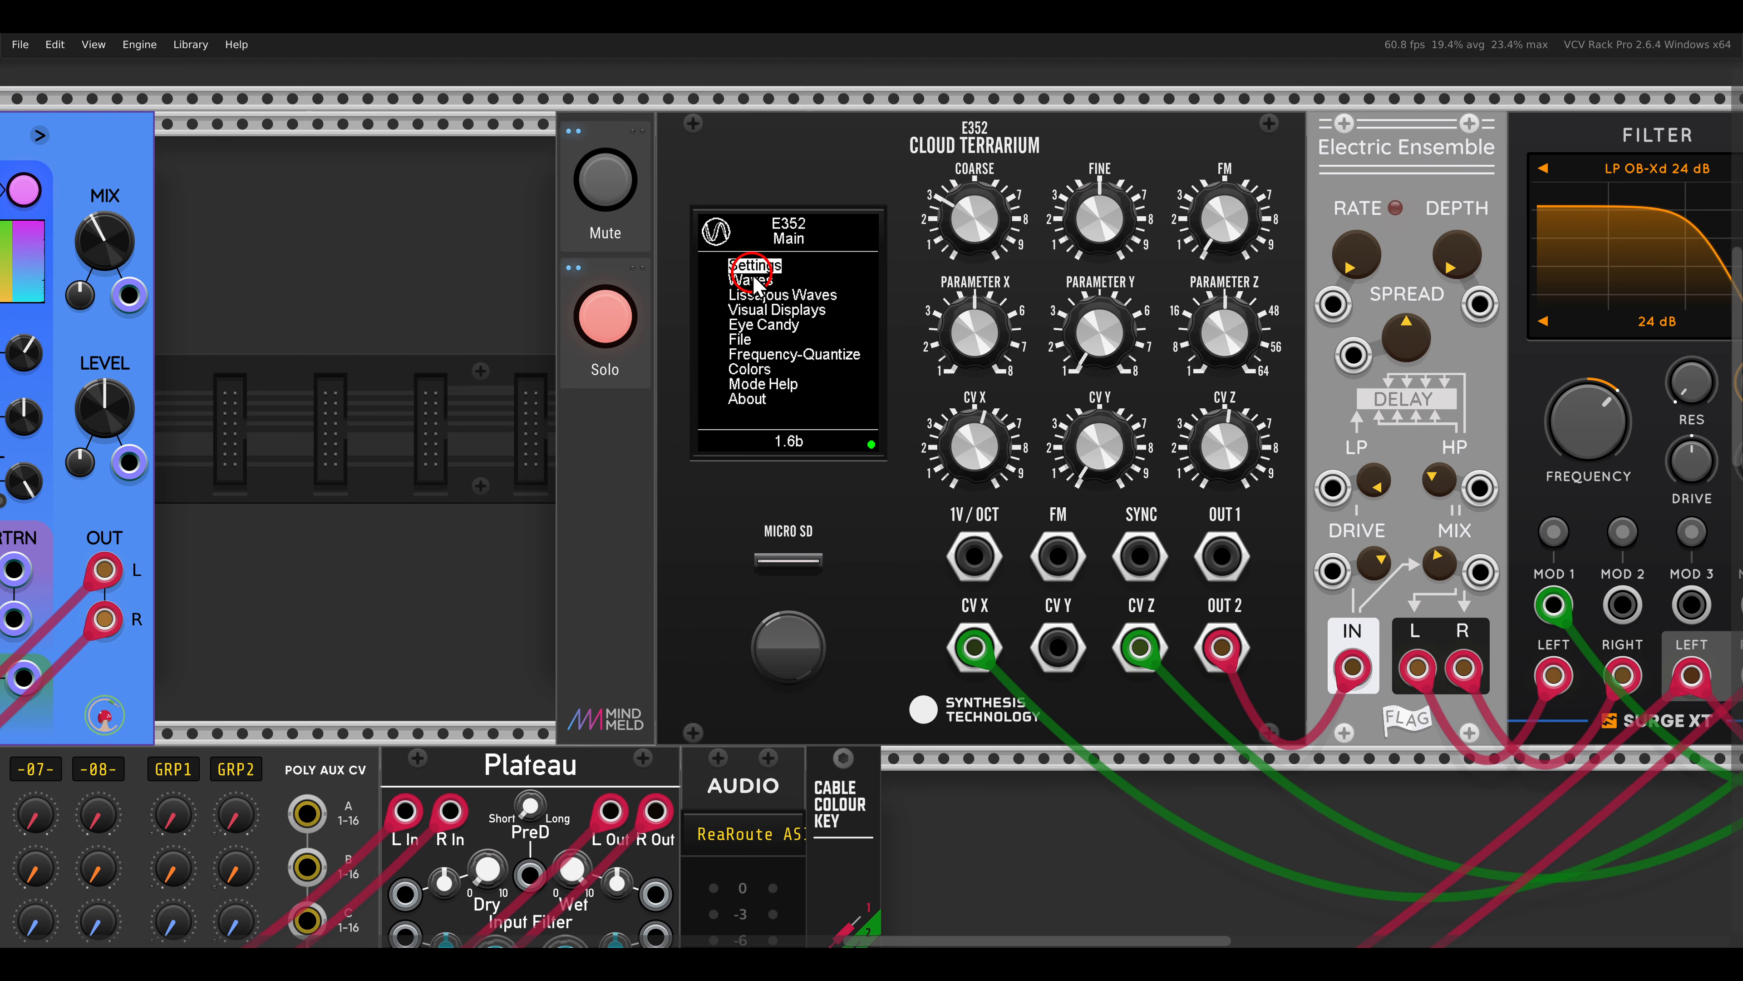
pyautogui.click(752, 269)
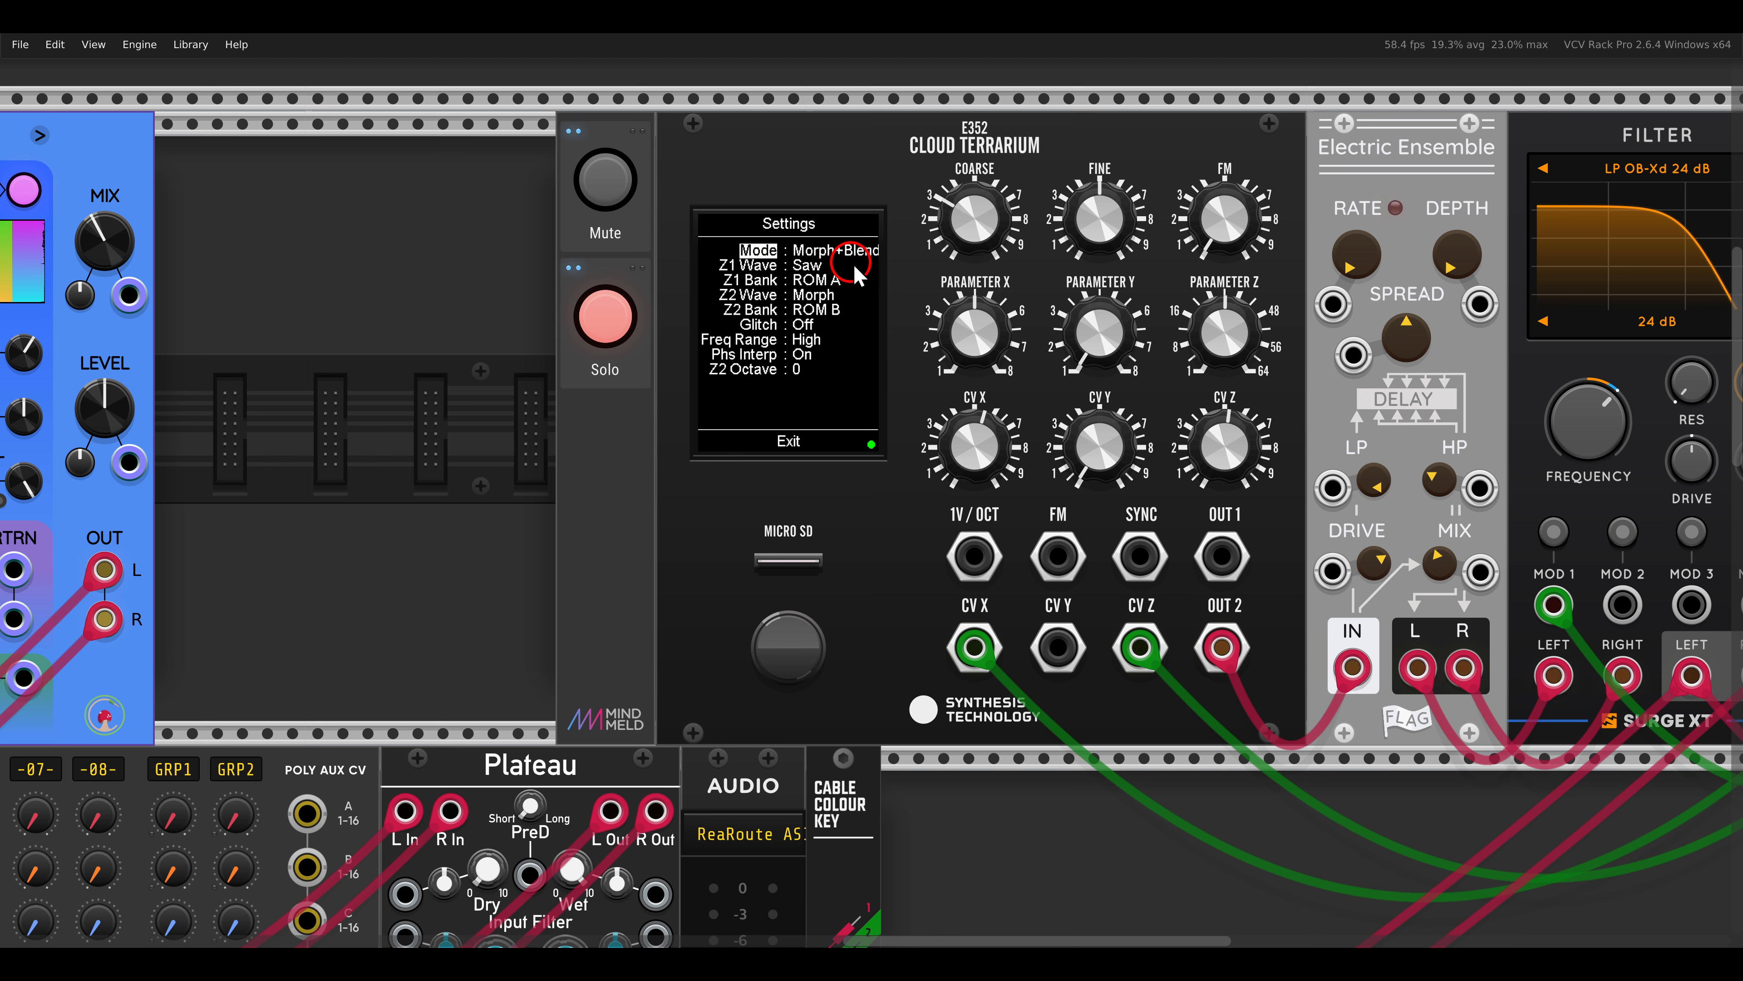
pyautogui.moveTo(1174, 593); pyautogui.dragTo(1271, 691)
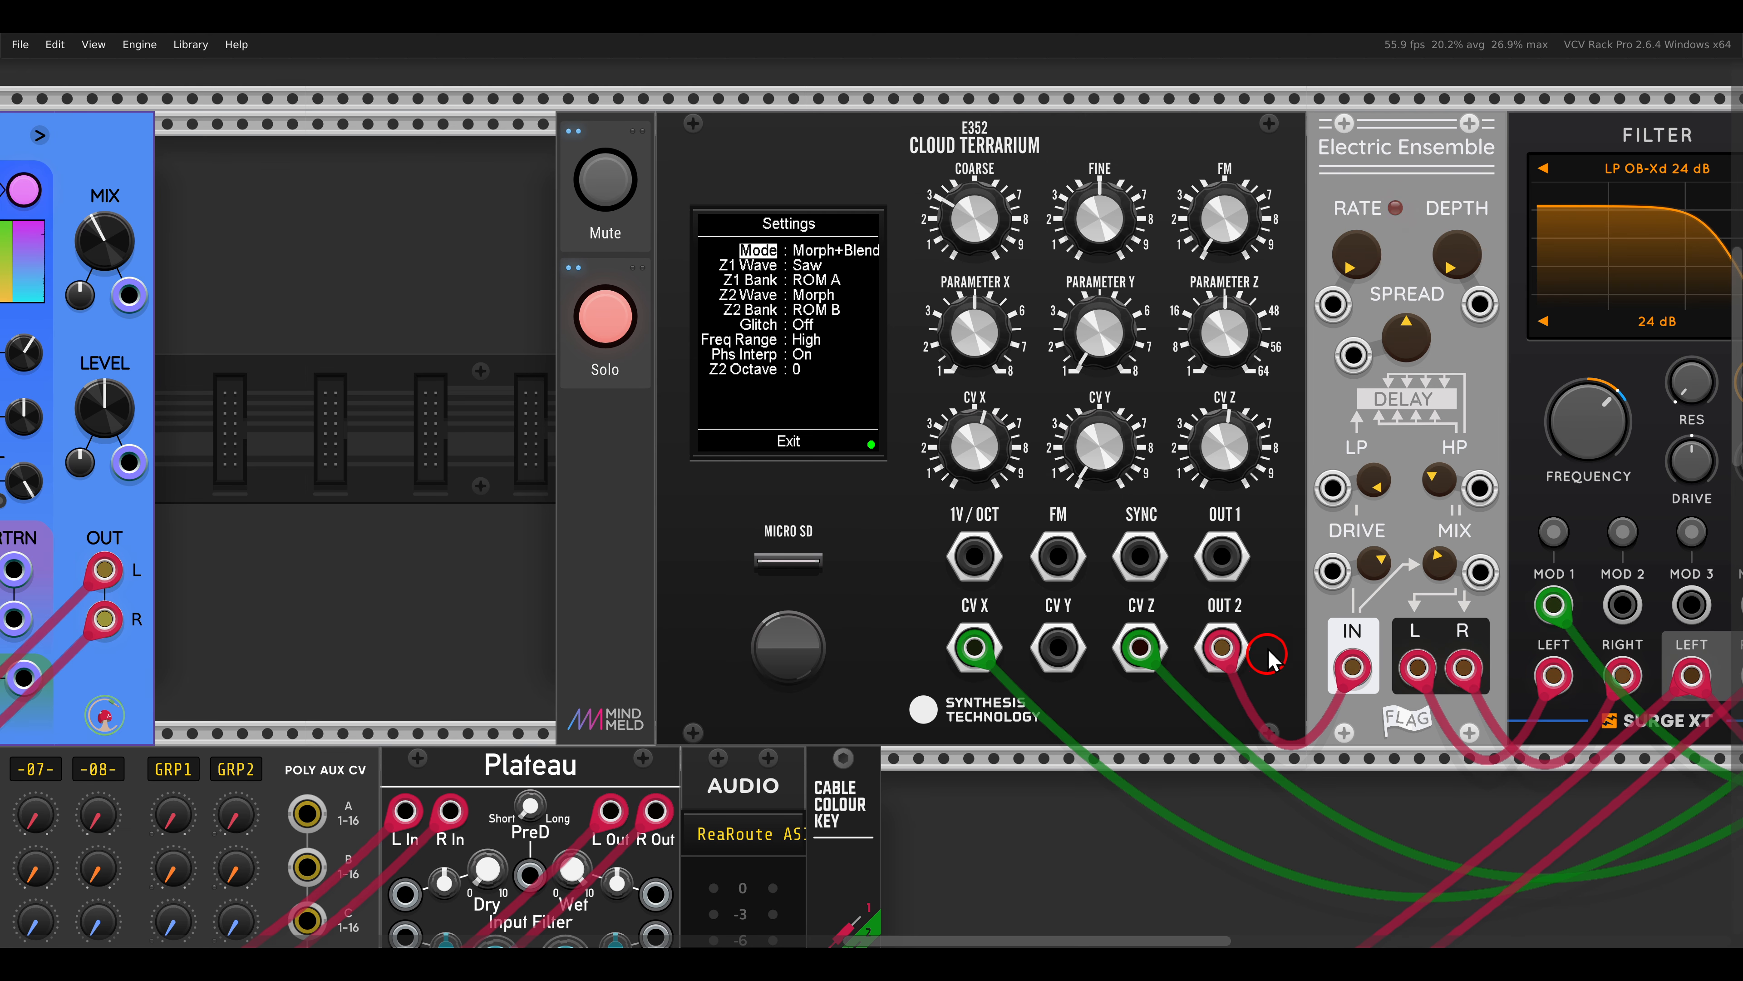
pyautogui.moveTo(986, 574); pyautogui.dragTo(945, 172)
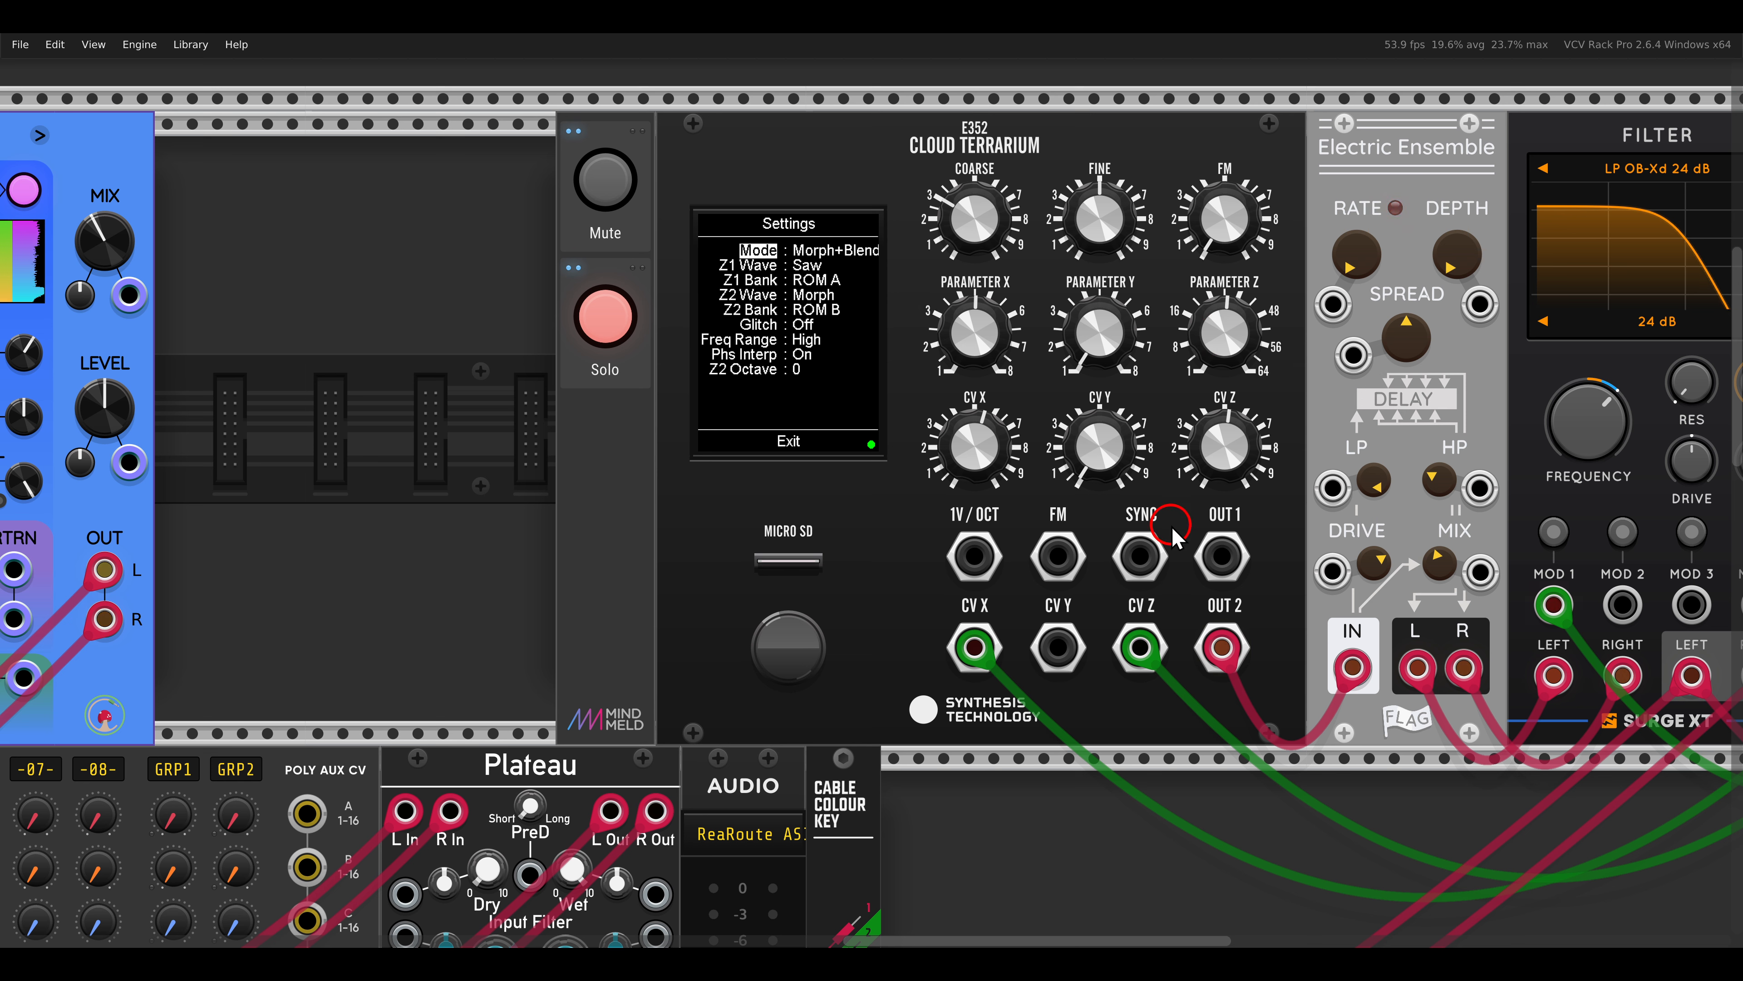
pyautogui.click(635, 334)
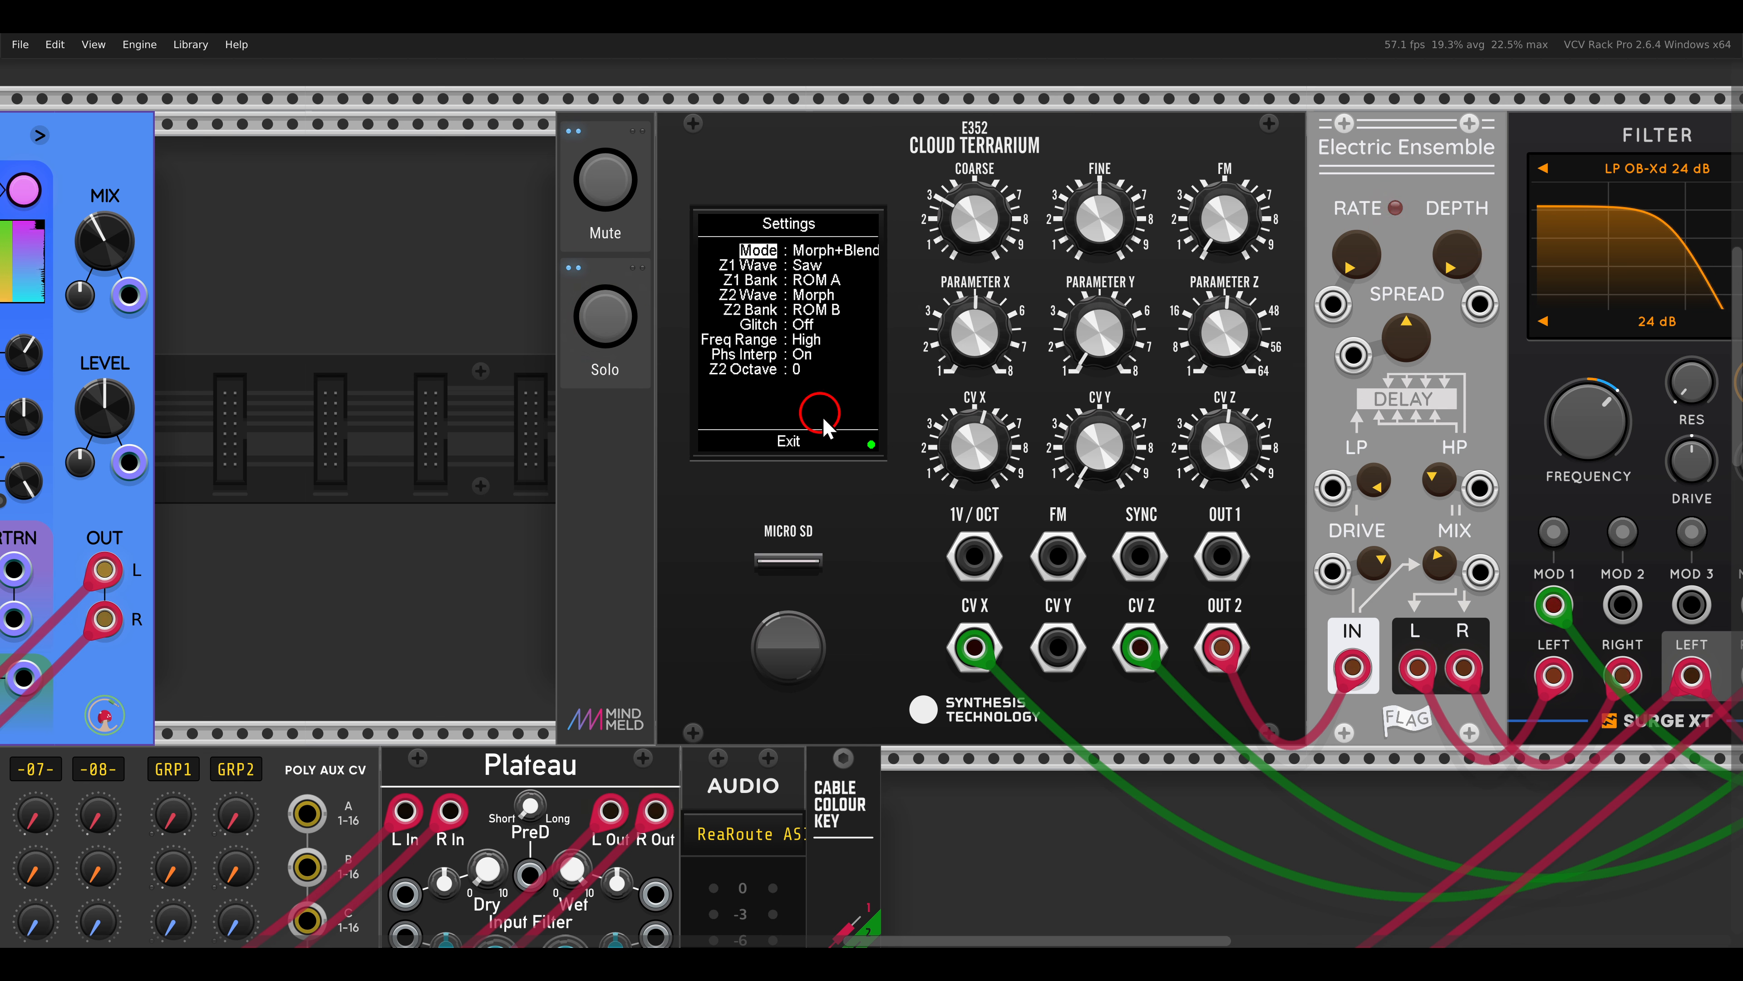
pyautogui.scroll(-5, 817, 429)
pyautogui.scroll(2, 818, 446)
pyautogui.scroll(-1, 815, 439)
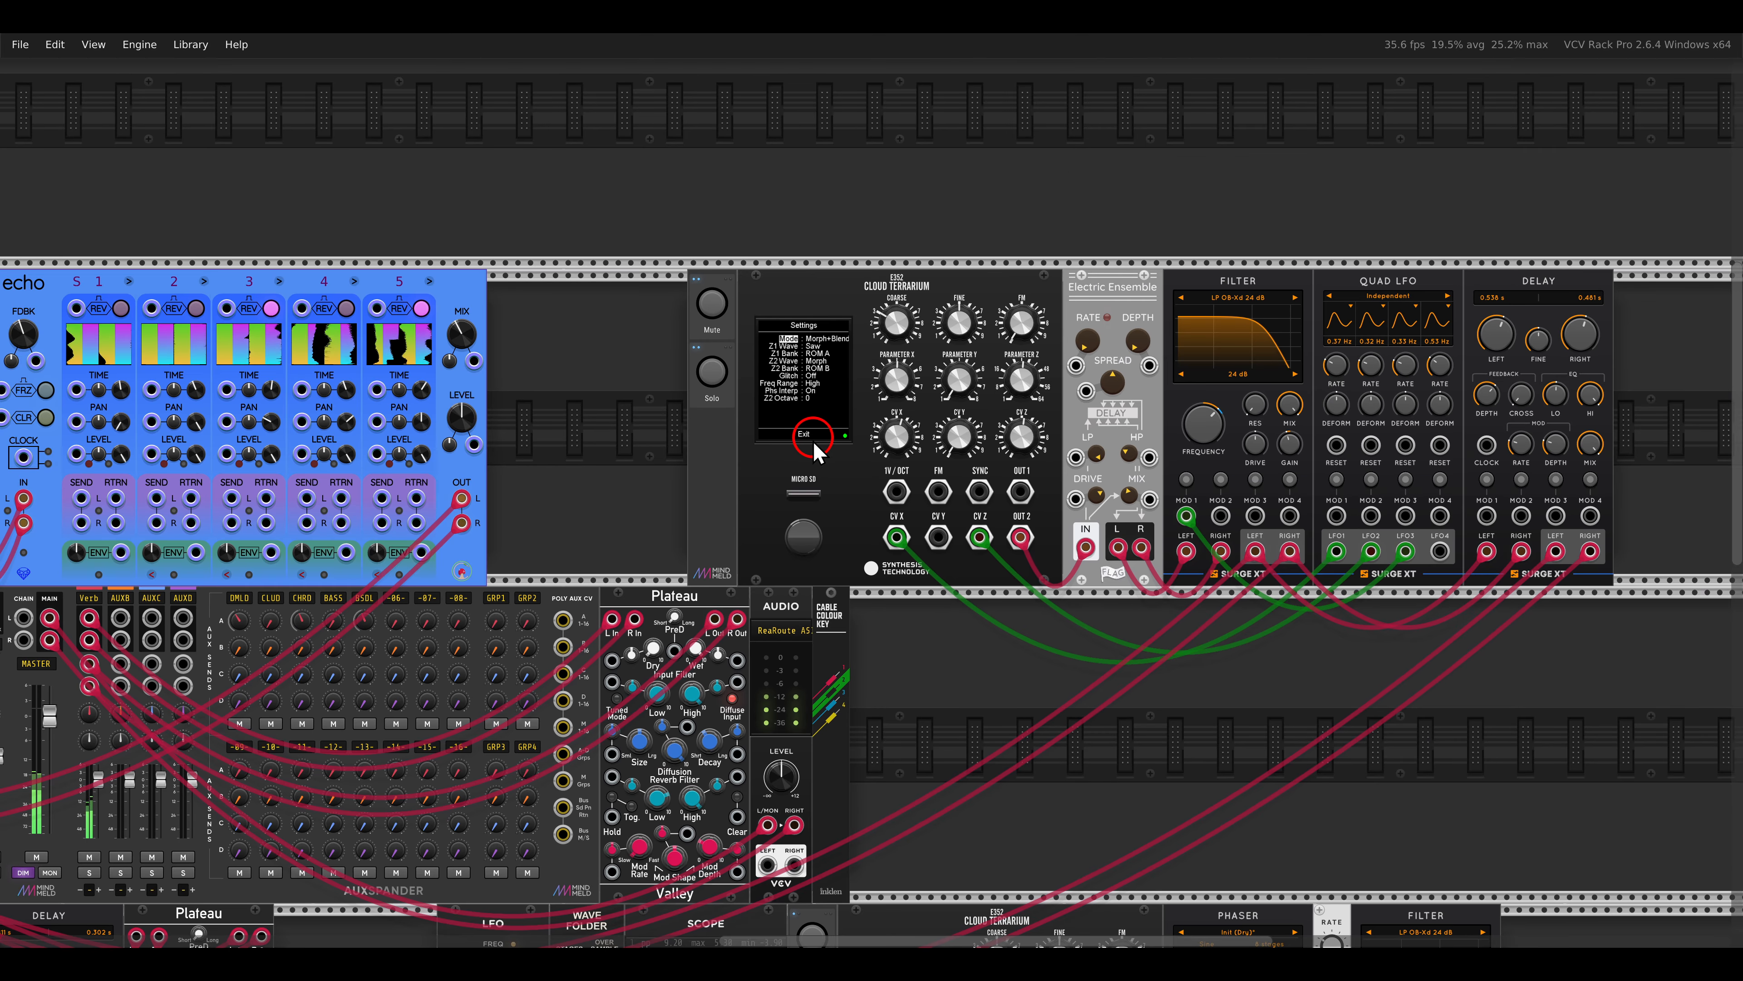
pyautogui.moveTo(719, 552); pyautogui.dragTo(1041, 388)
pyautogui.scroll(-2, 1039, 392)
pyautogui.scroll(-1, 1038, 398)
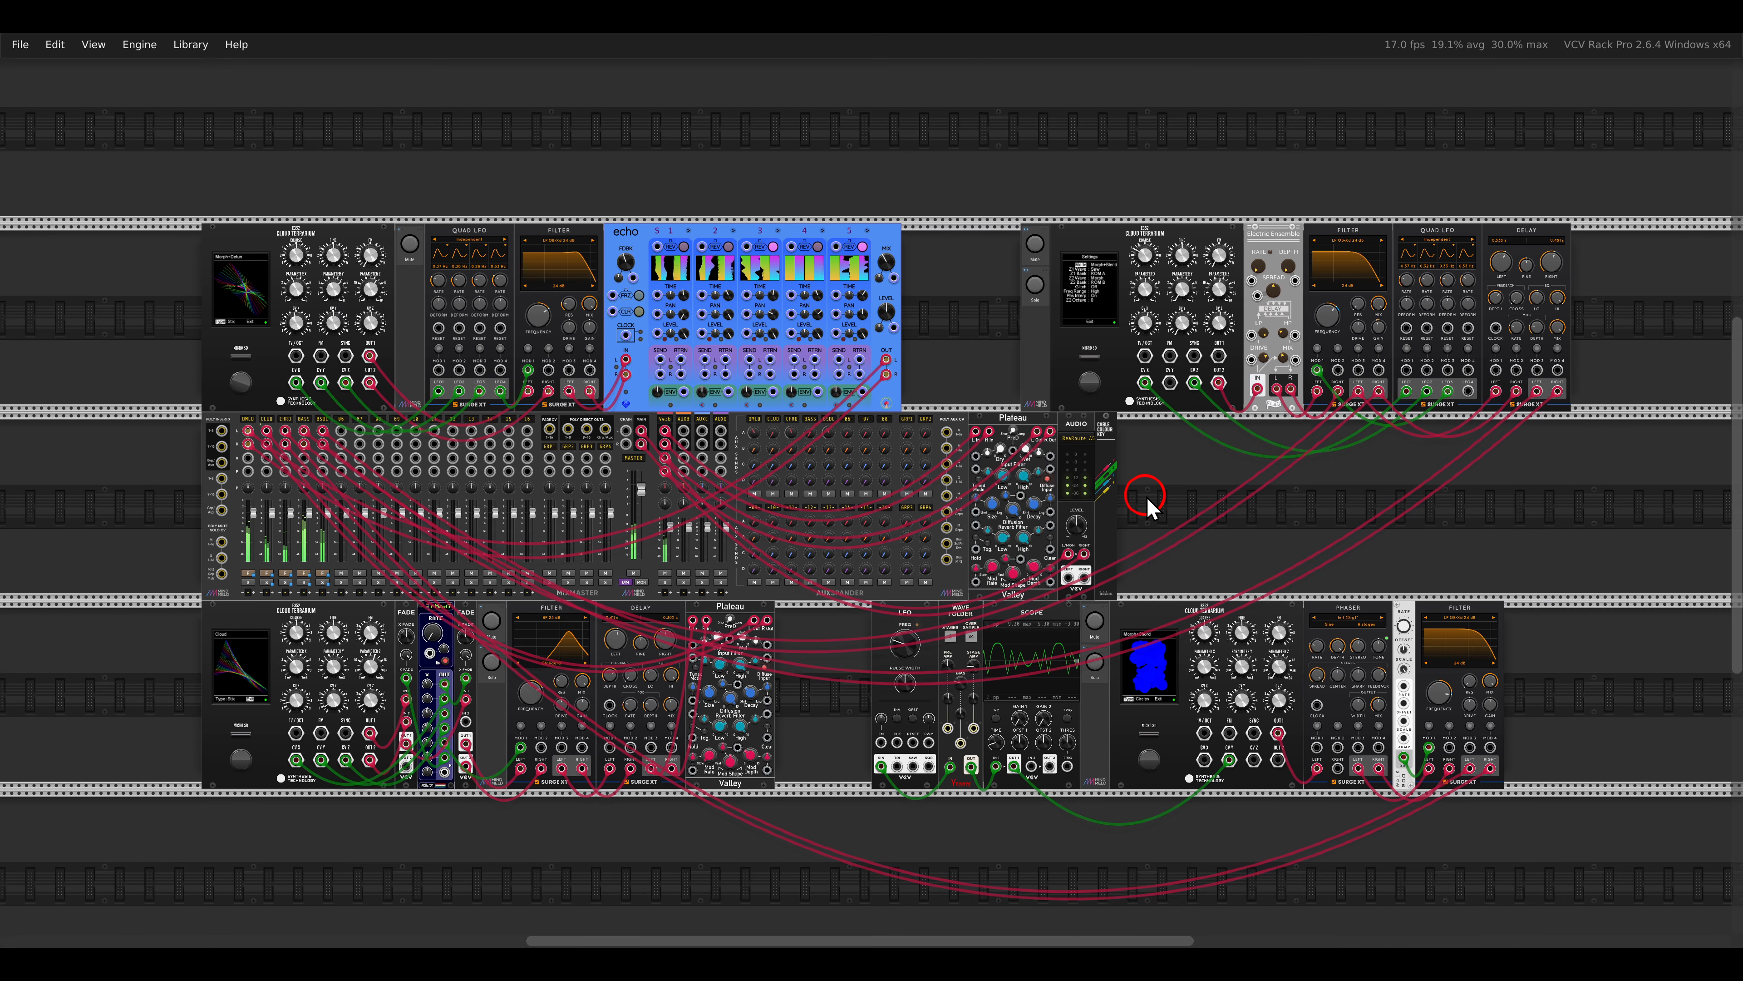
pyautogui.scroll(1, 1148, 499)
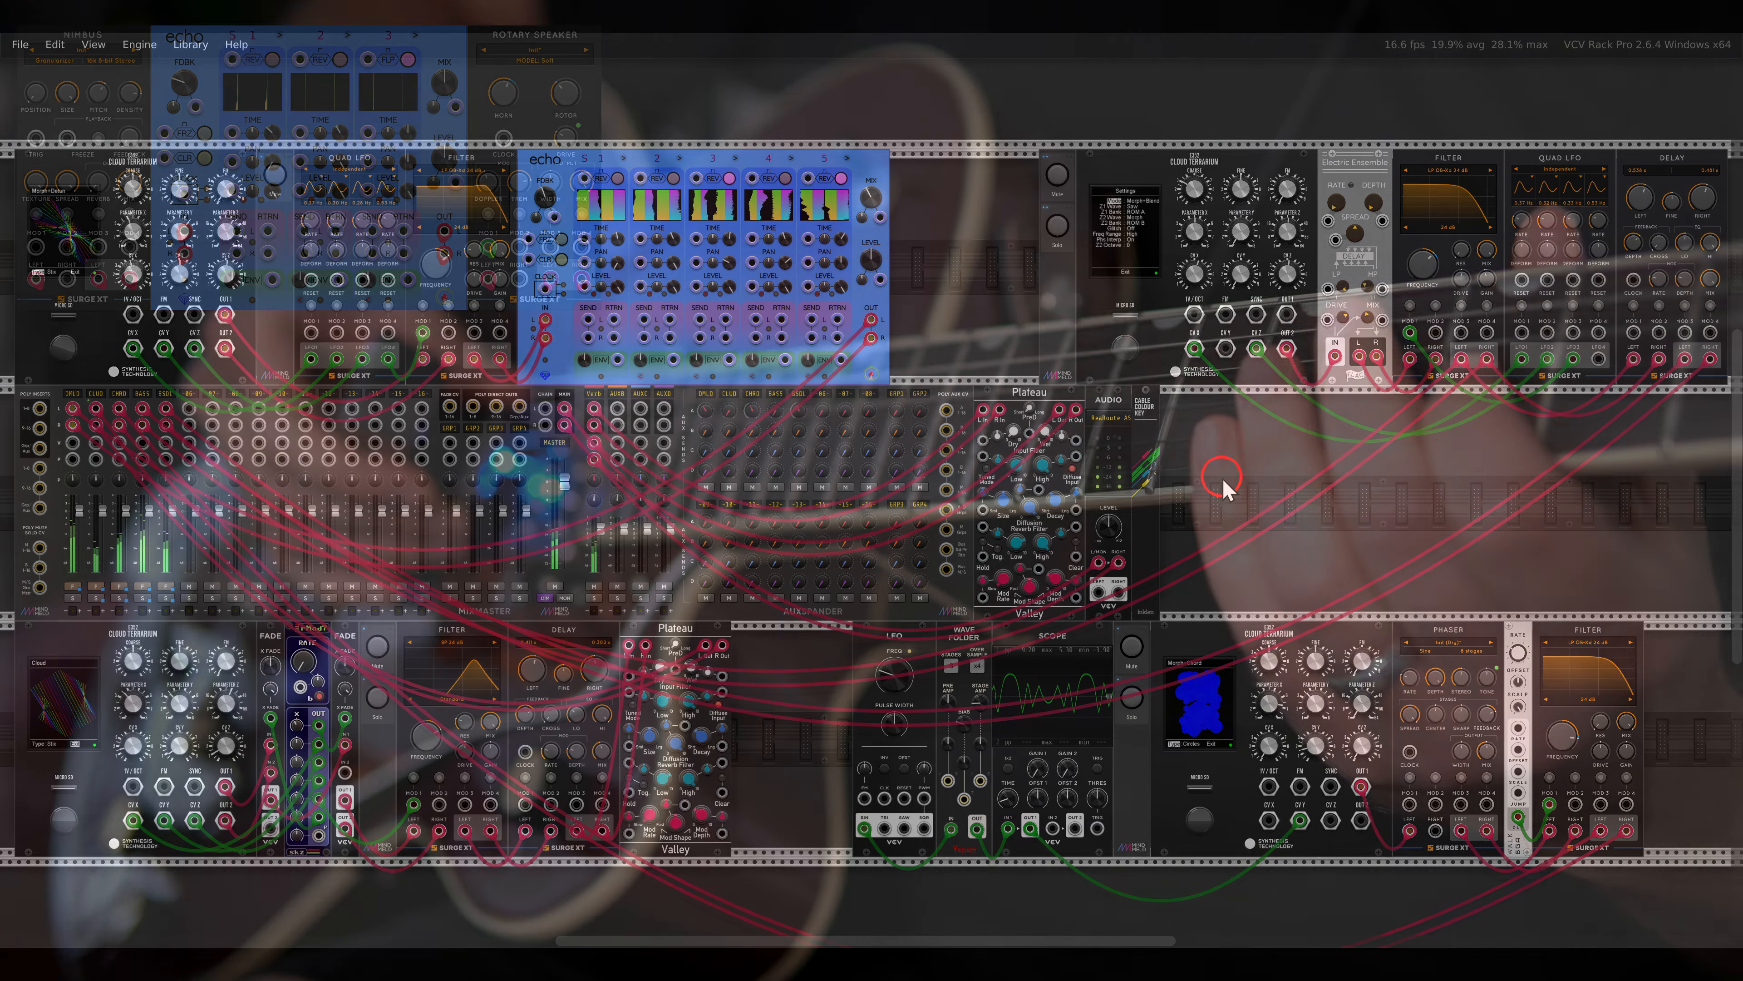
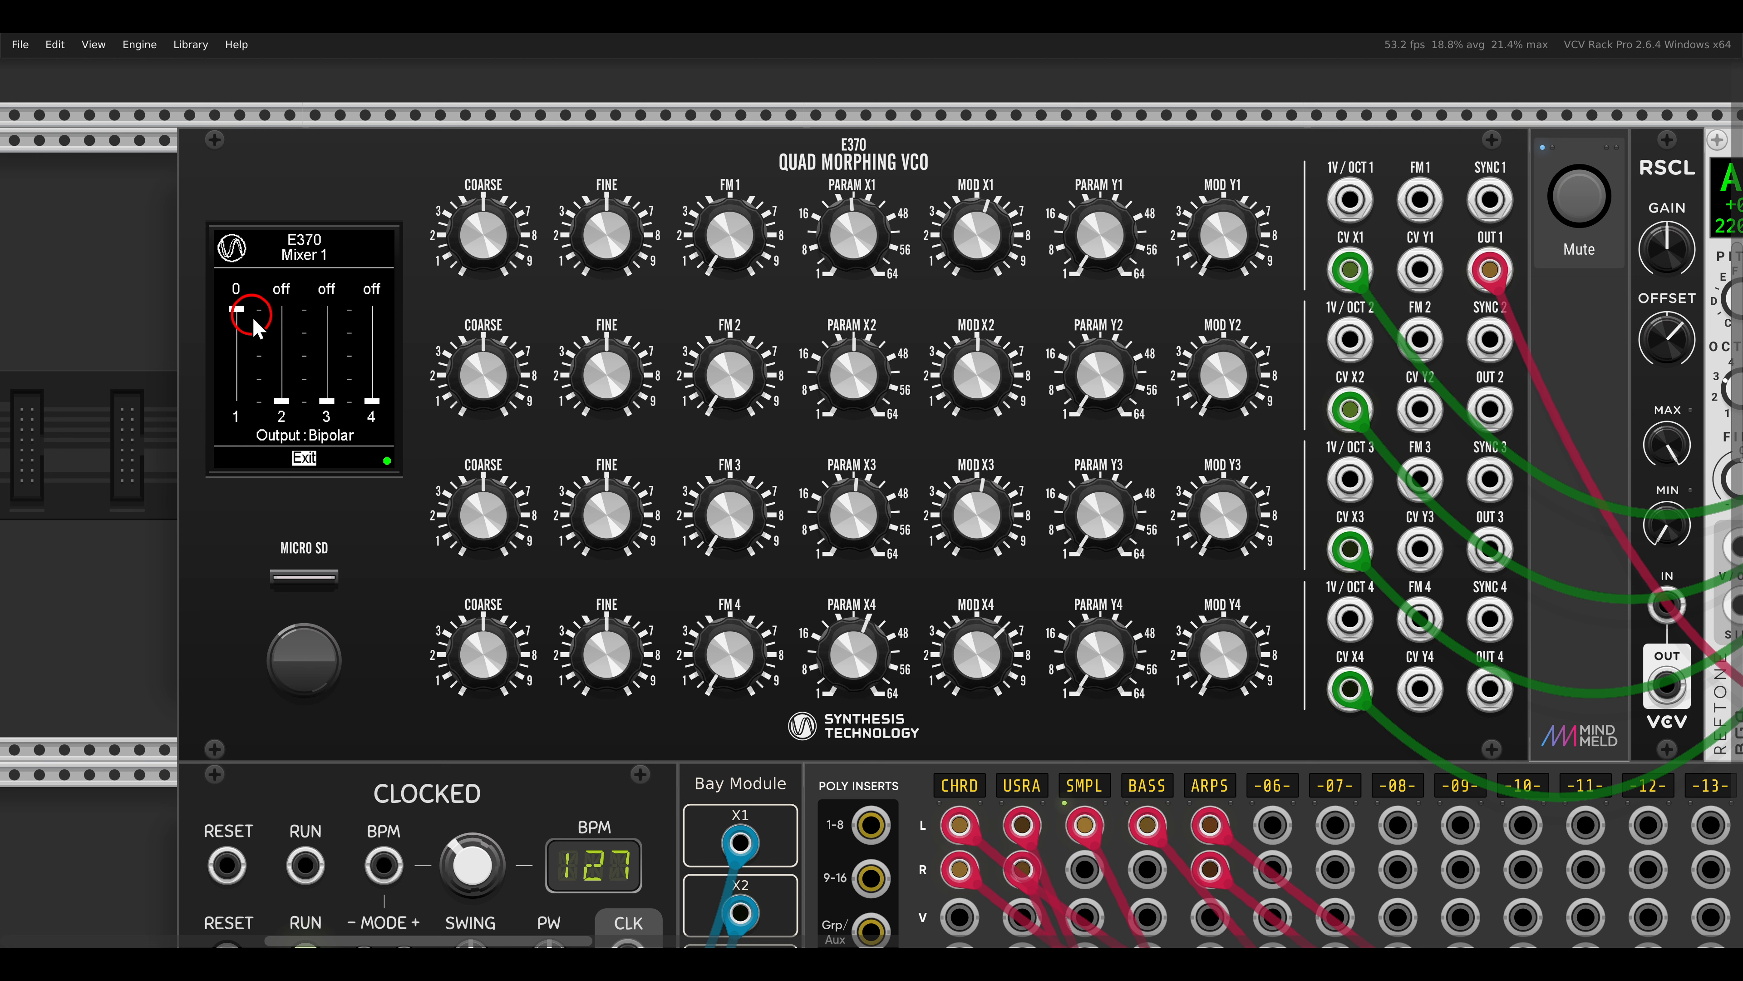
# Step: On the E370's Mixer 1 page, set voices 1, 3 and 4 to -10.5 and voice 2 to -12.0
pyautogui.moveTo(241, 312); pyautogui.dragTo(300, 140)
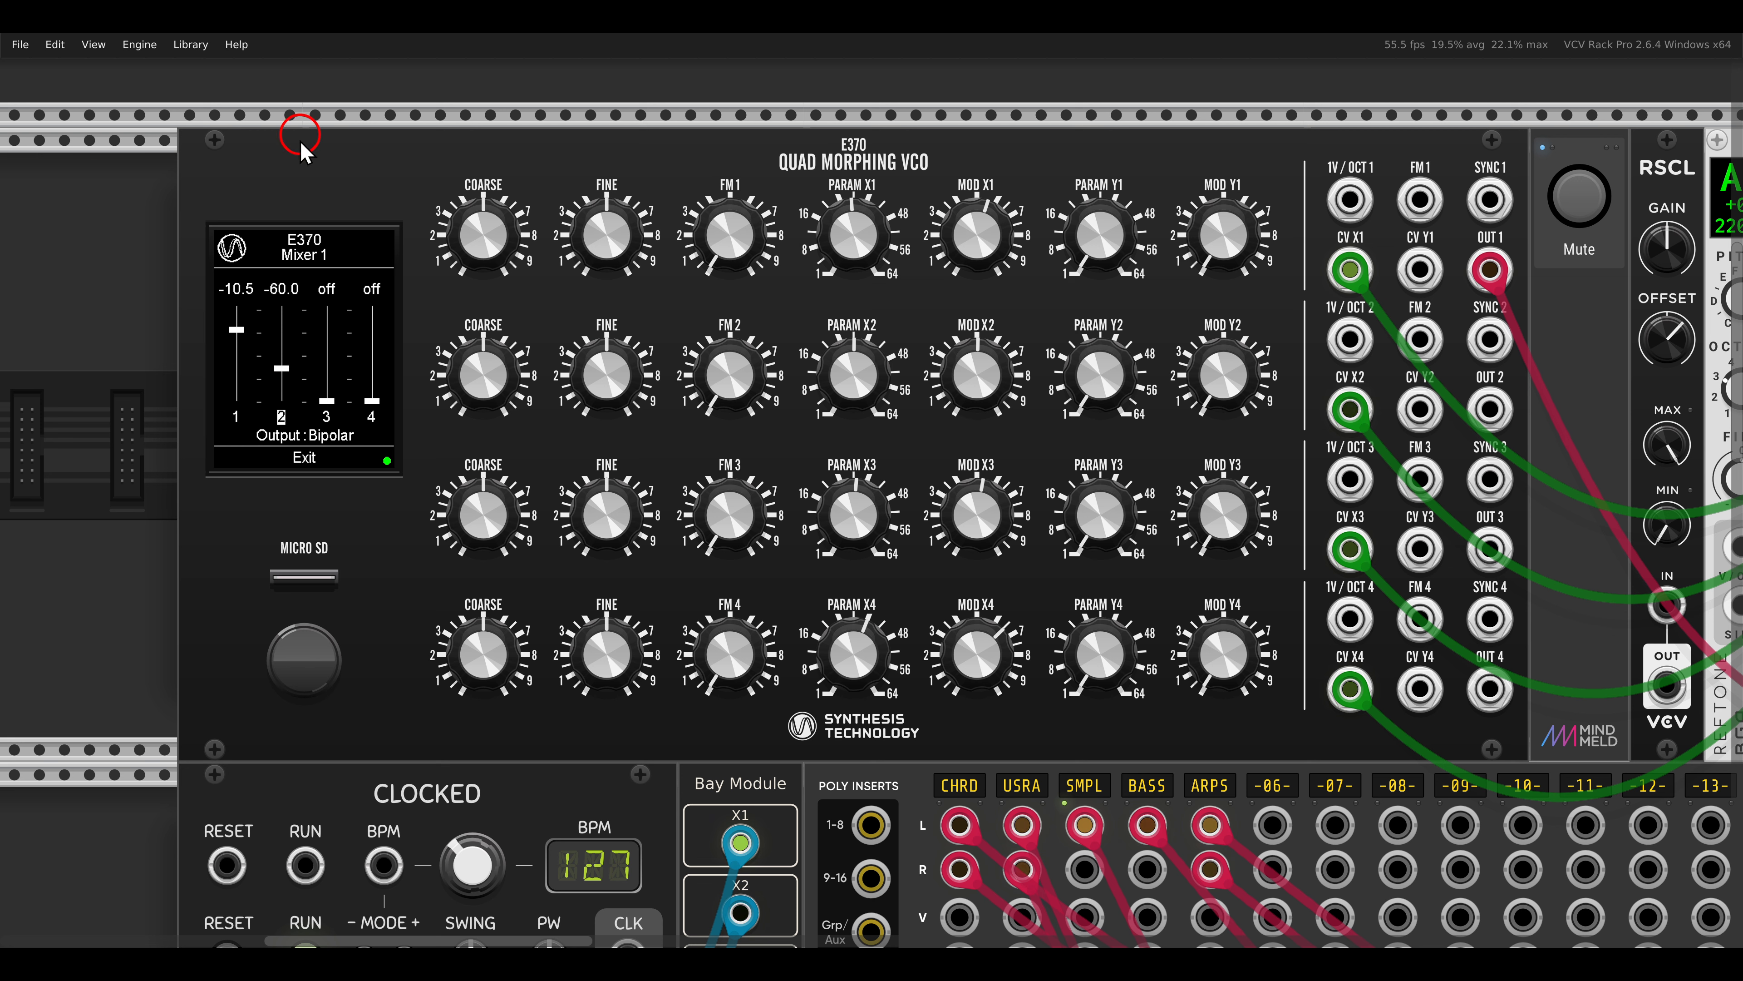
pyautogui.moveTo(288, 391); pyautogui.dragTo(330, 145)
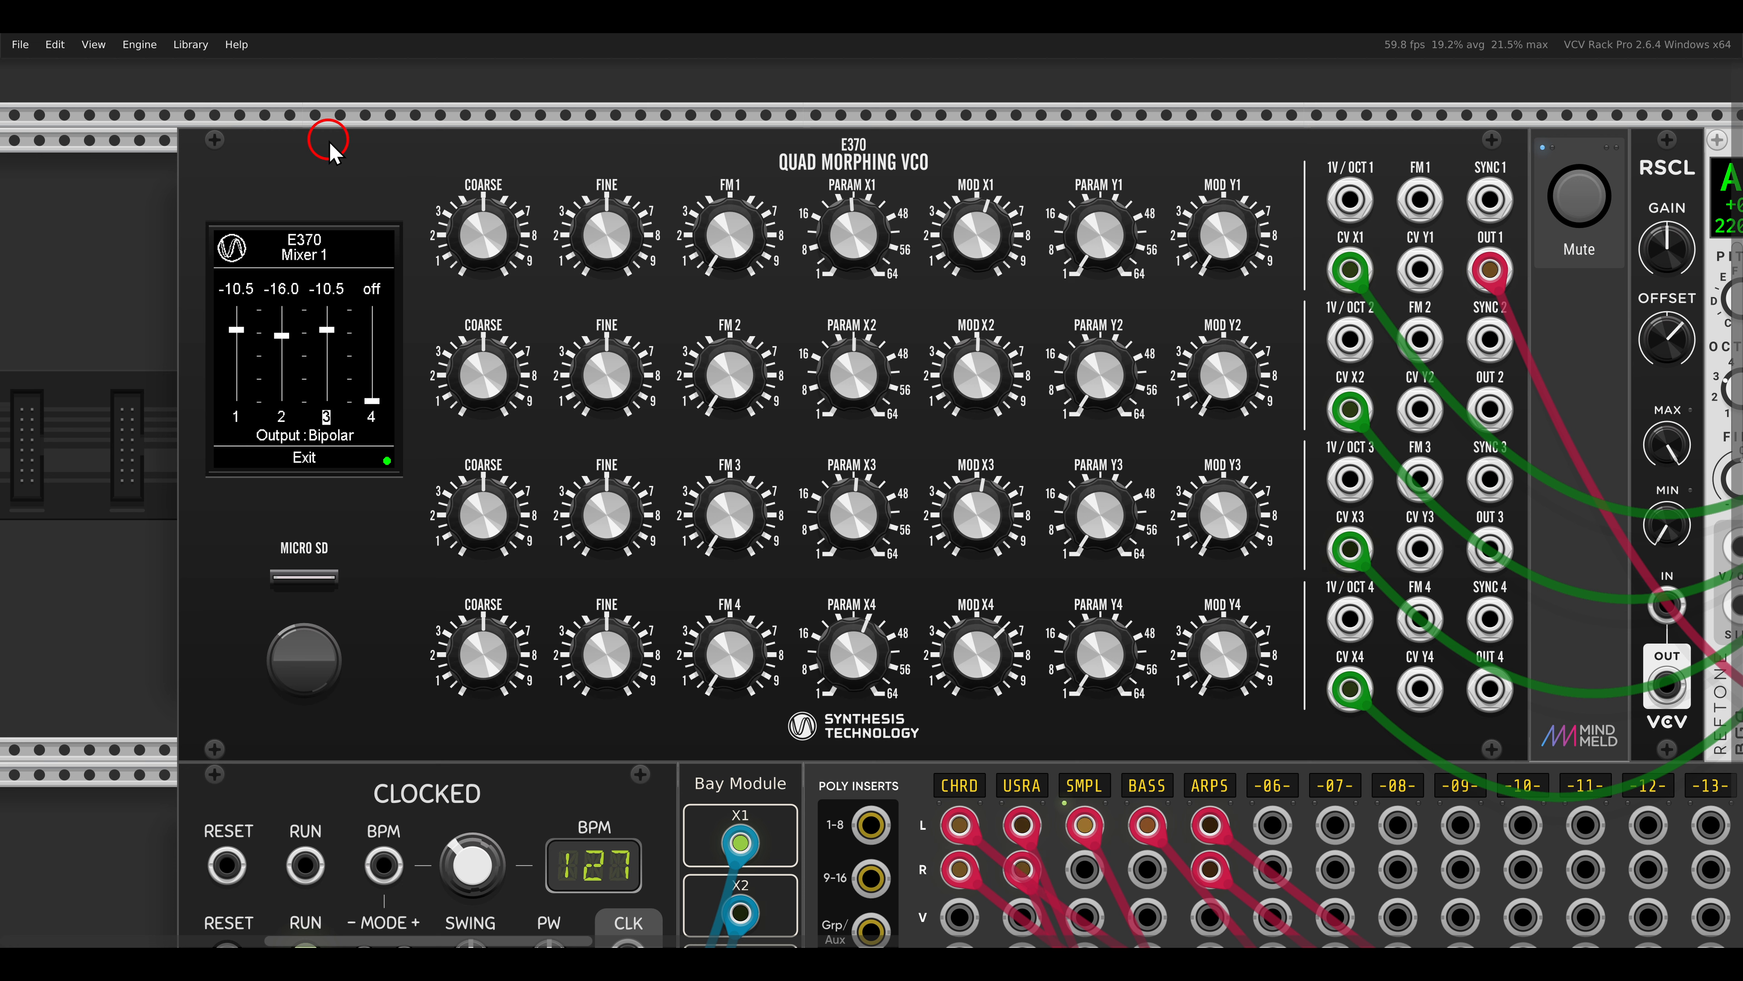
pyautogui.moveTo(371, 401); pyautogui.dragTo(310, 328)
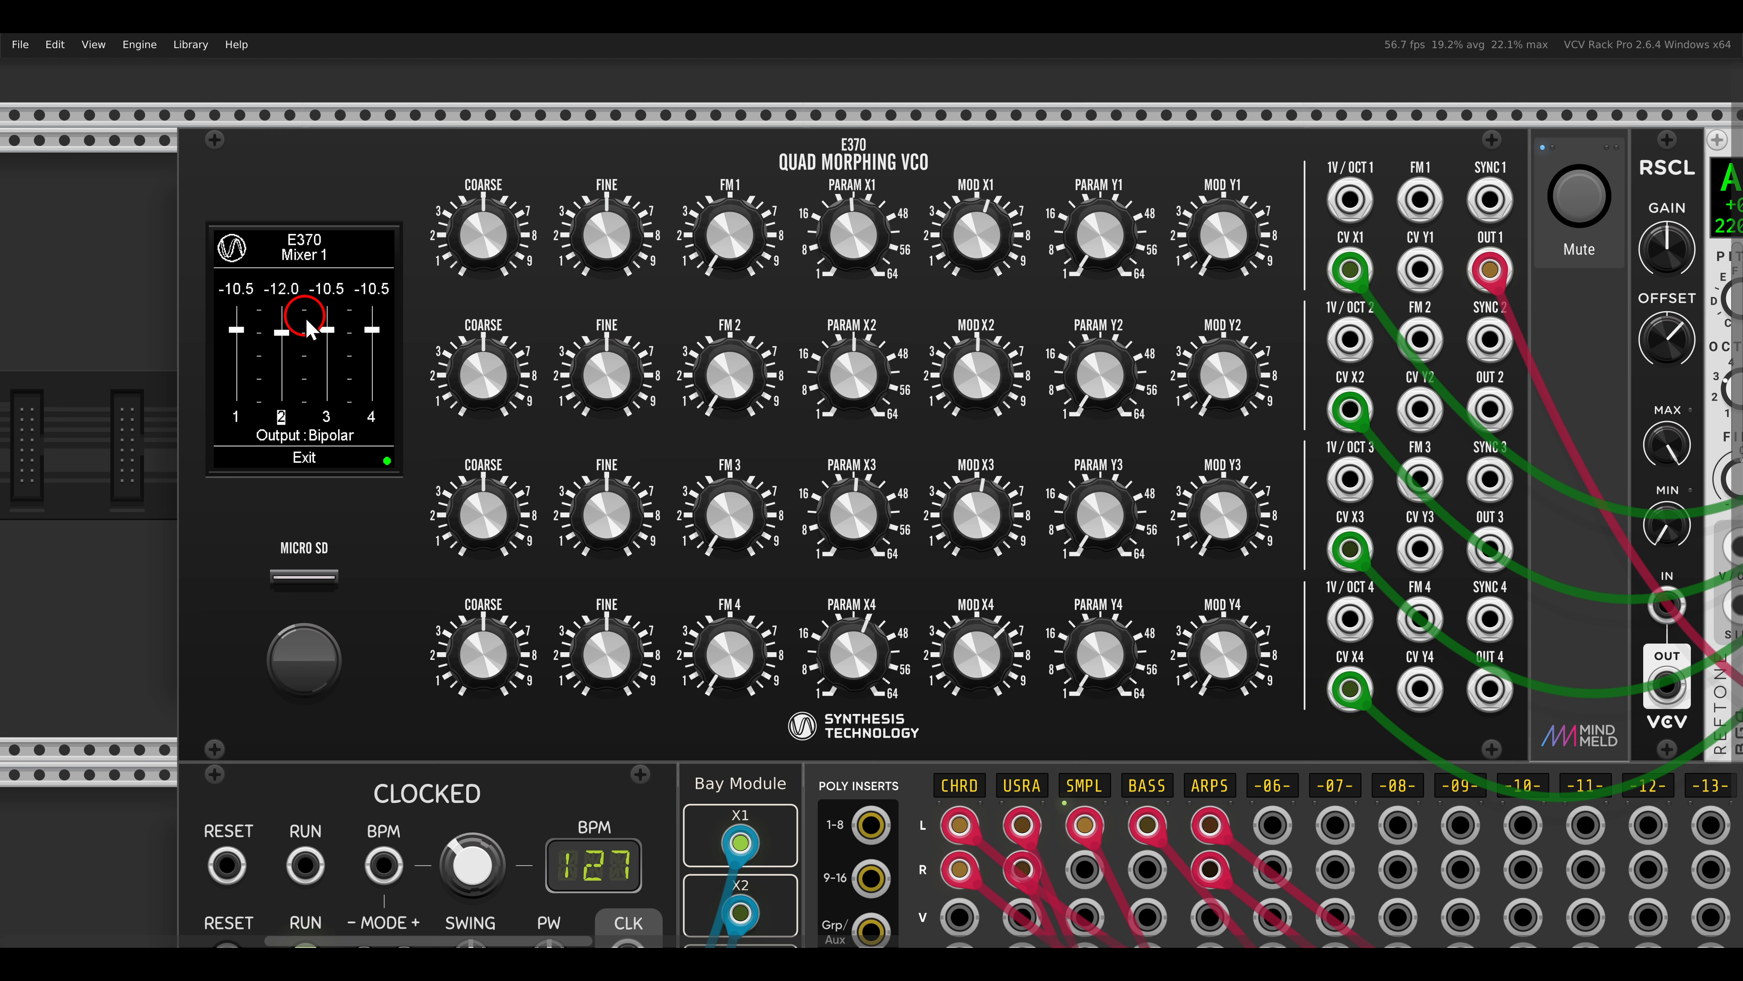
# Step: Leave the E370's Mixer page and open its Freq & Chords page
pyautogui.click(303, 458)
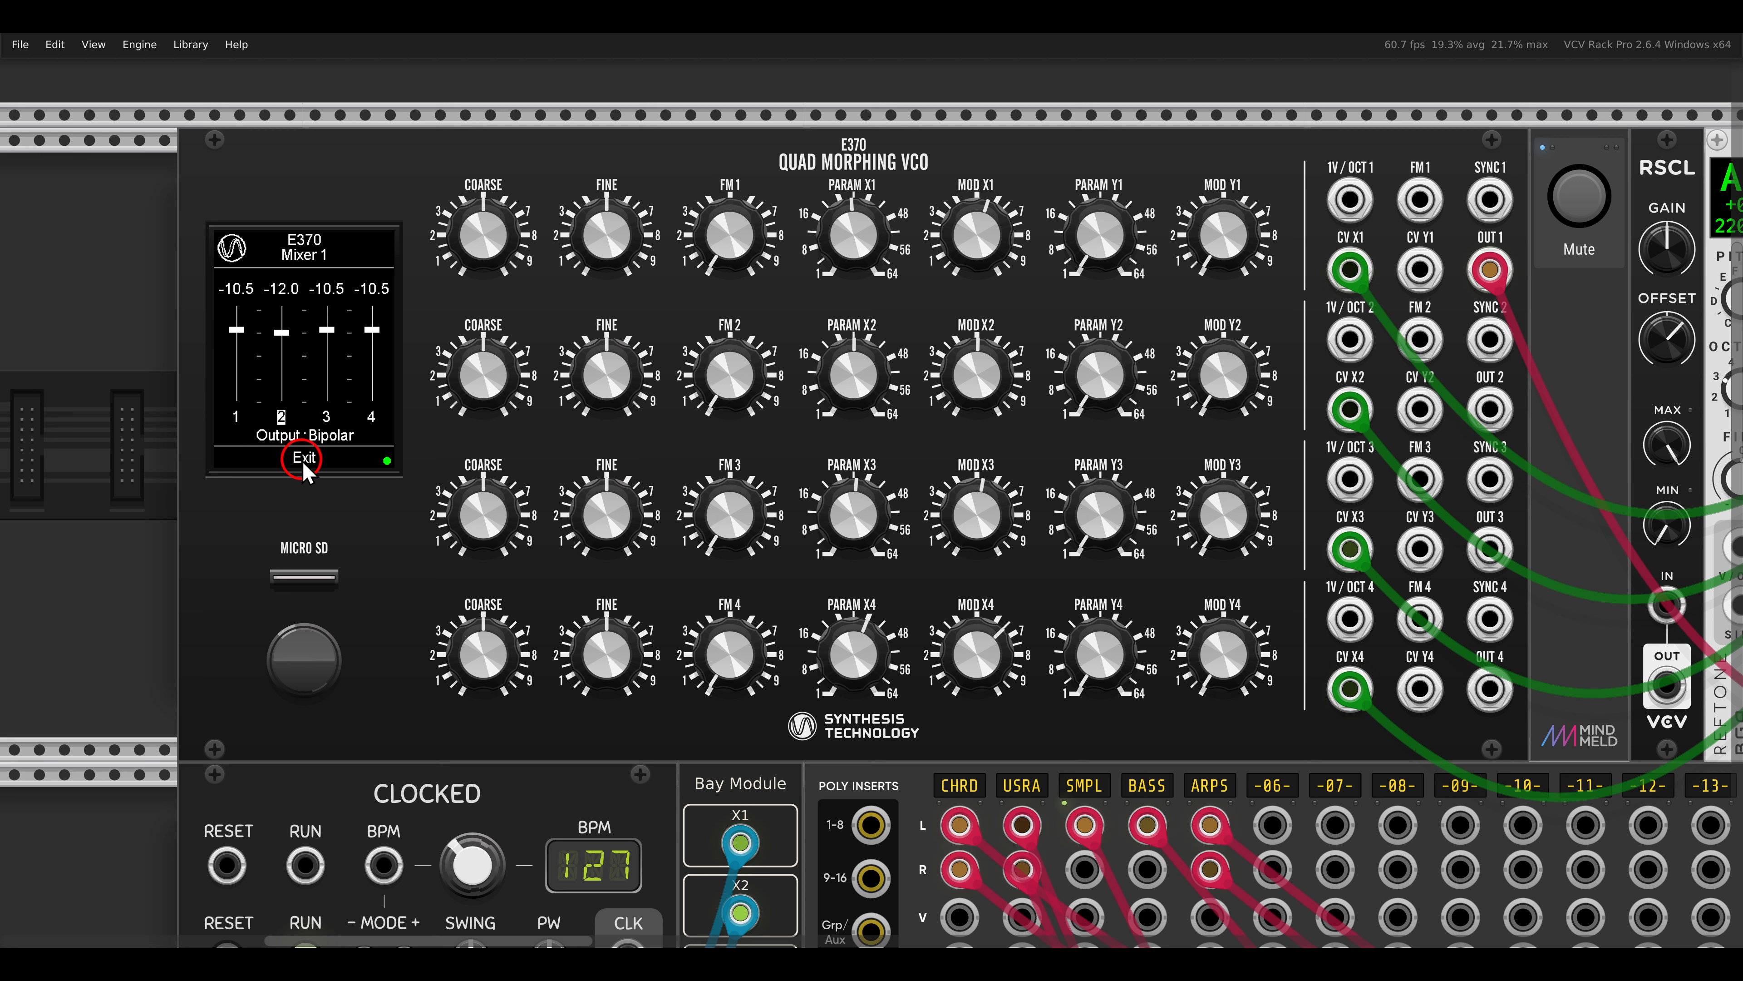
pyautogui.click(302, 458)
pyautogui.click(303, 458)
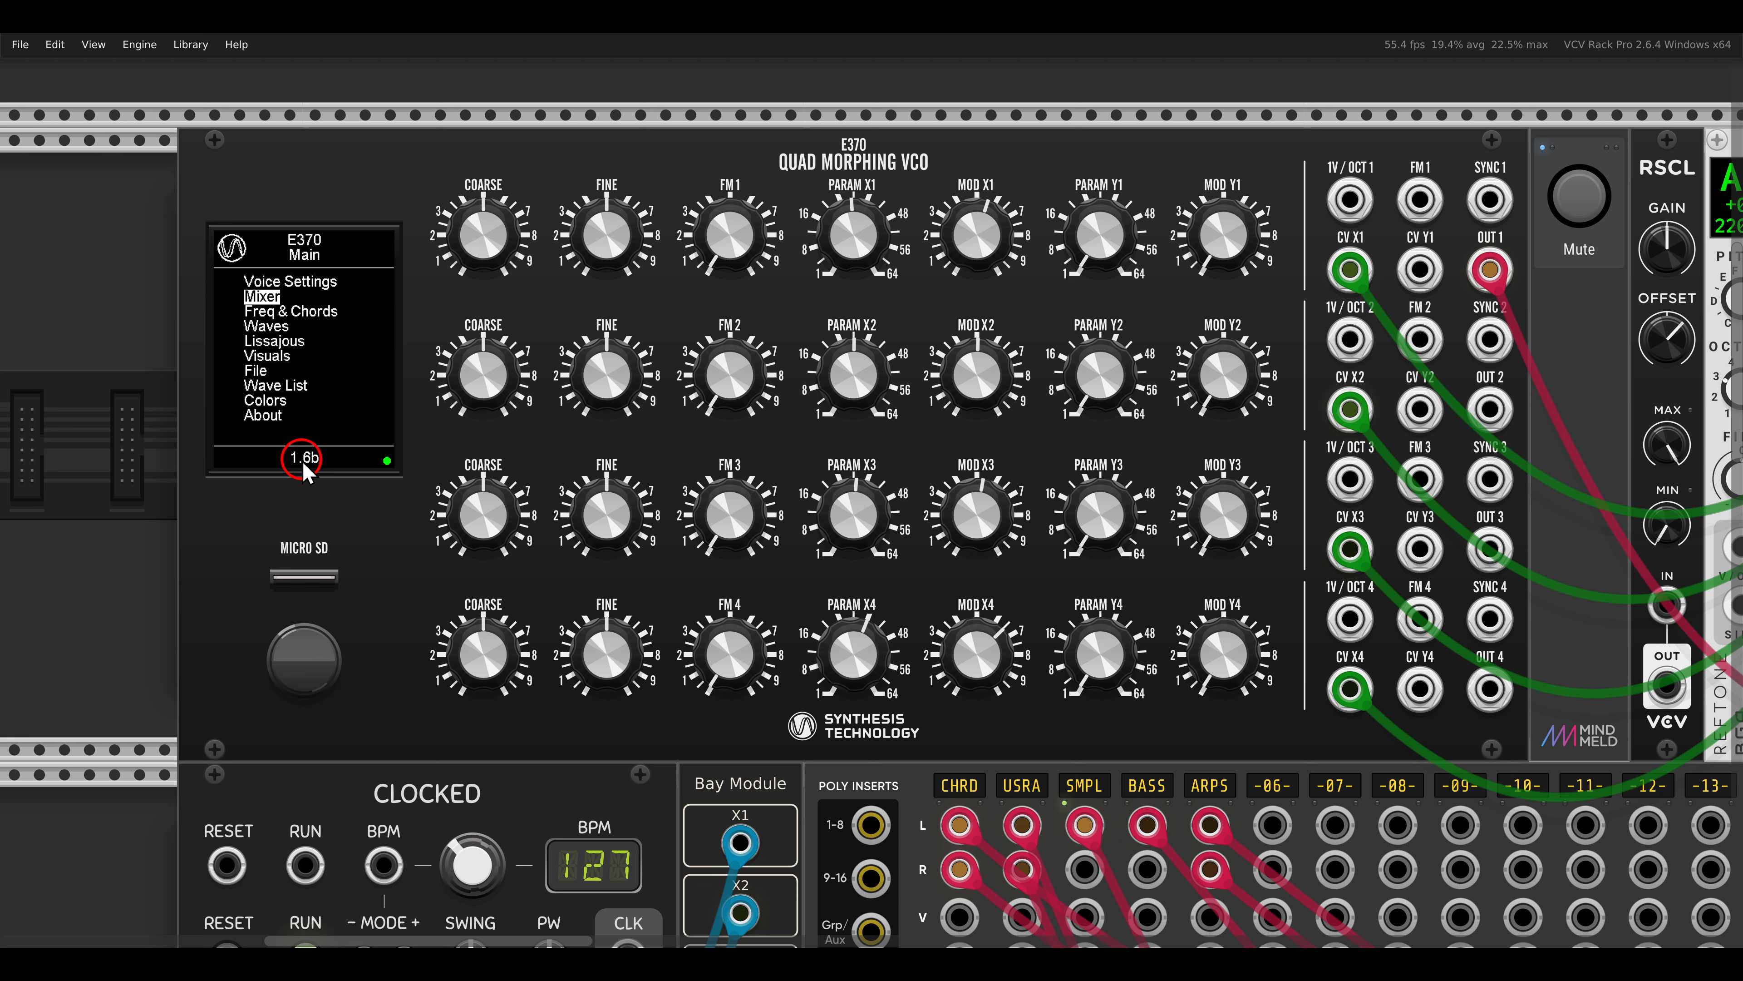
pyautogui.click(277, 314)
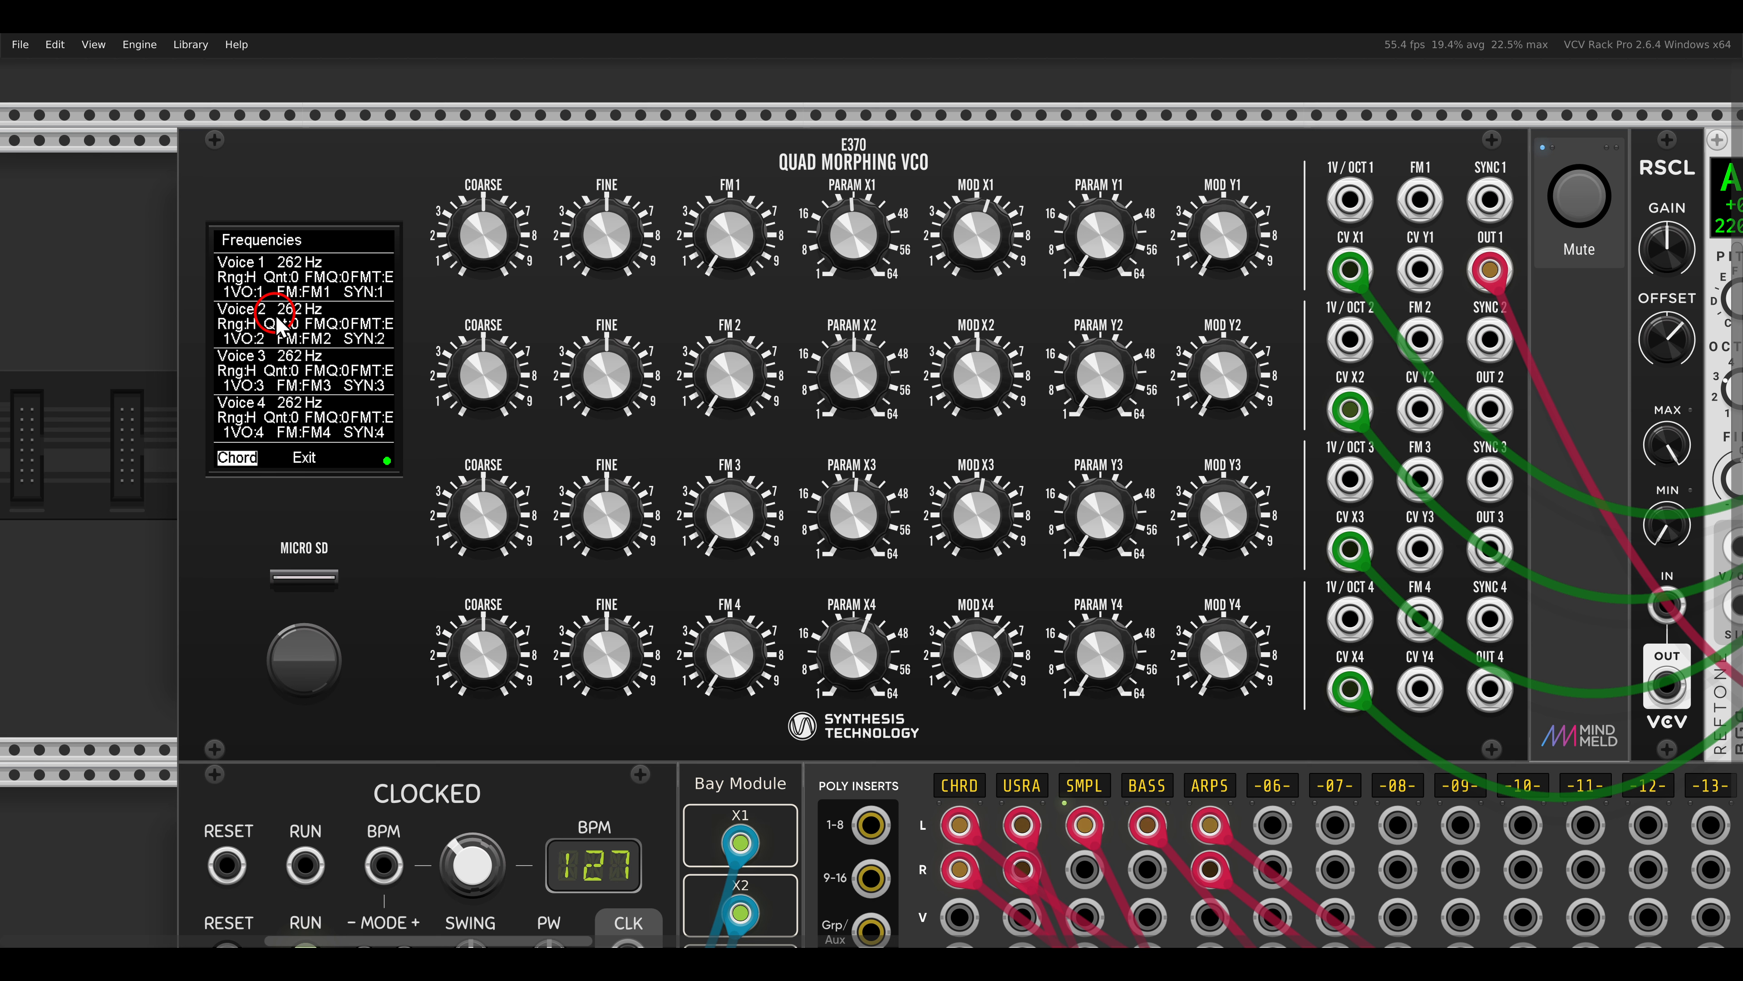
# Step: Set the 1V/Oct source of the E370's voice 1 to Chord1 and voice 2 to Chord2
pyautogui.click(263, 268)
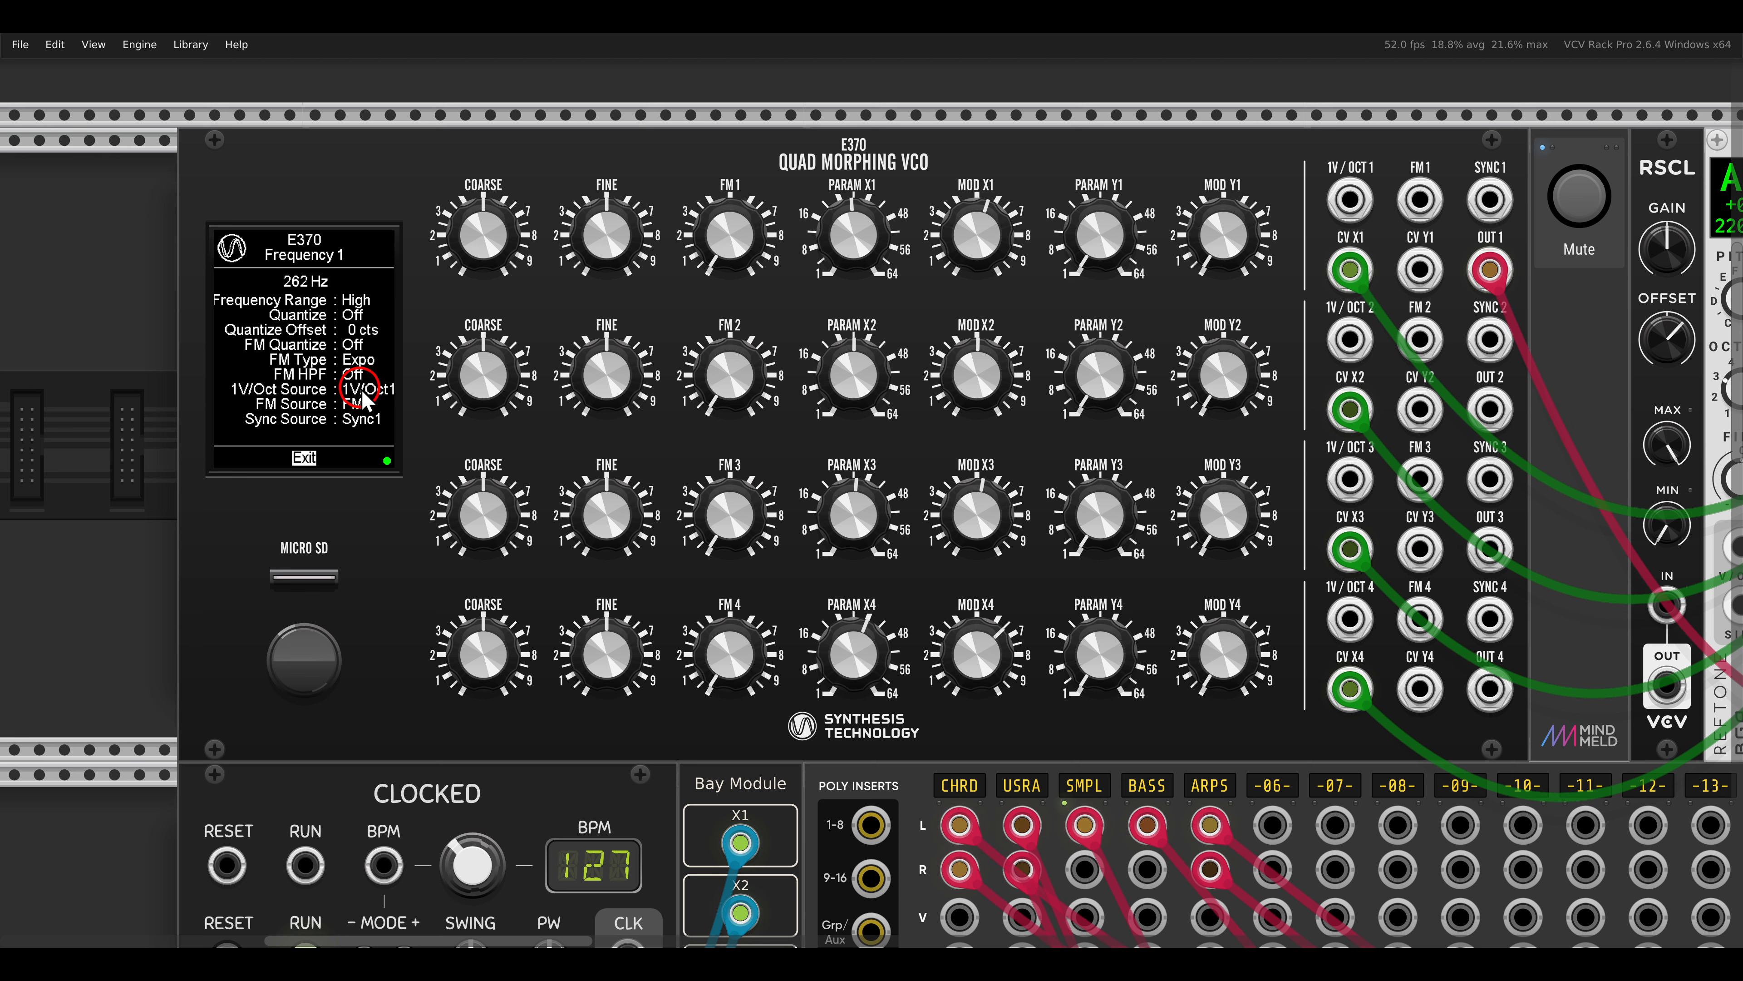
pyautogui.moveTo(365, 390); pyautogui.dragTo(367, 280)
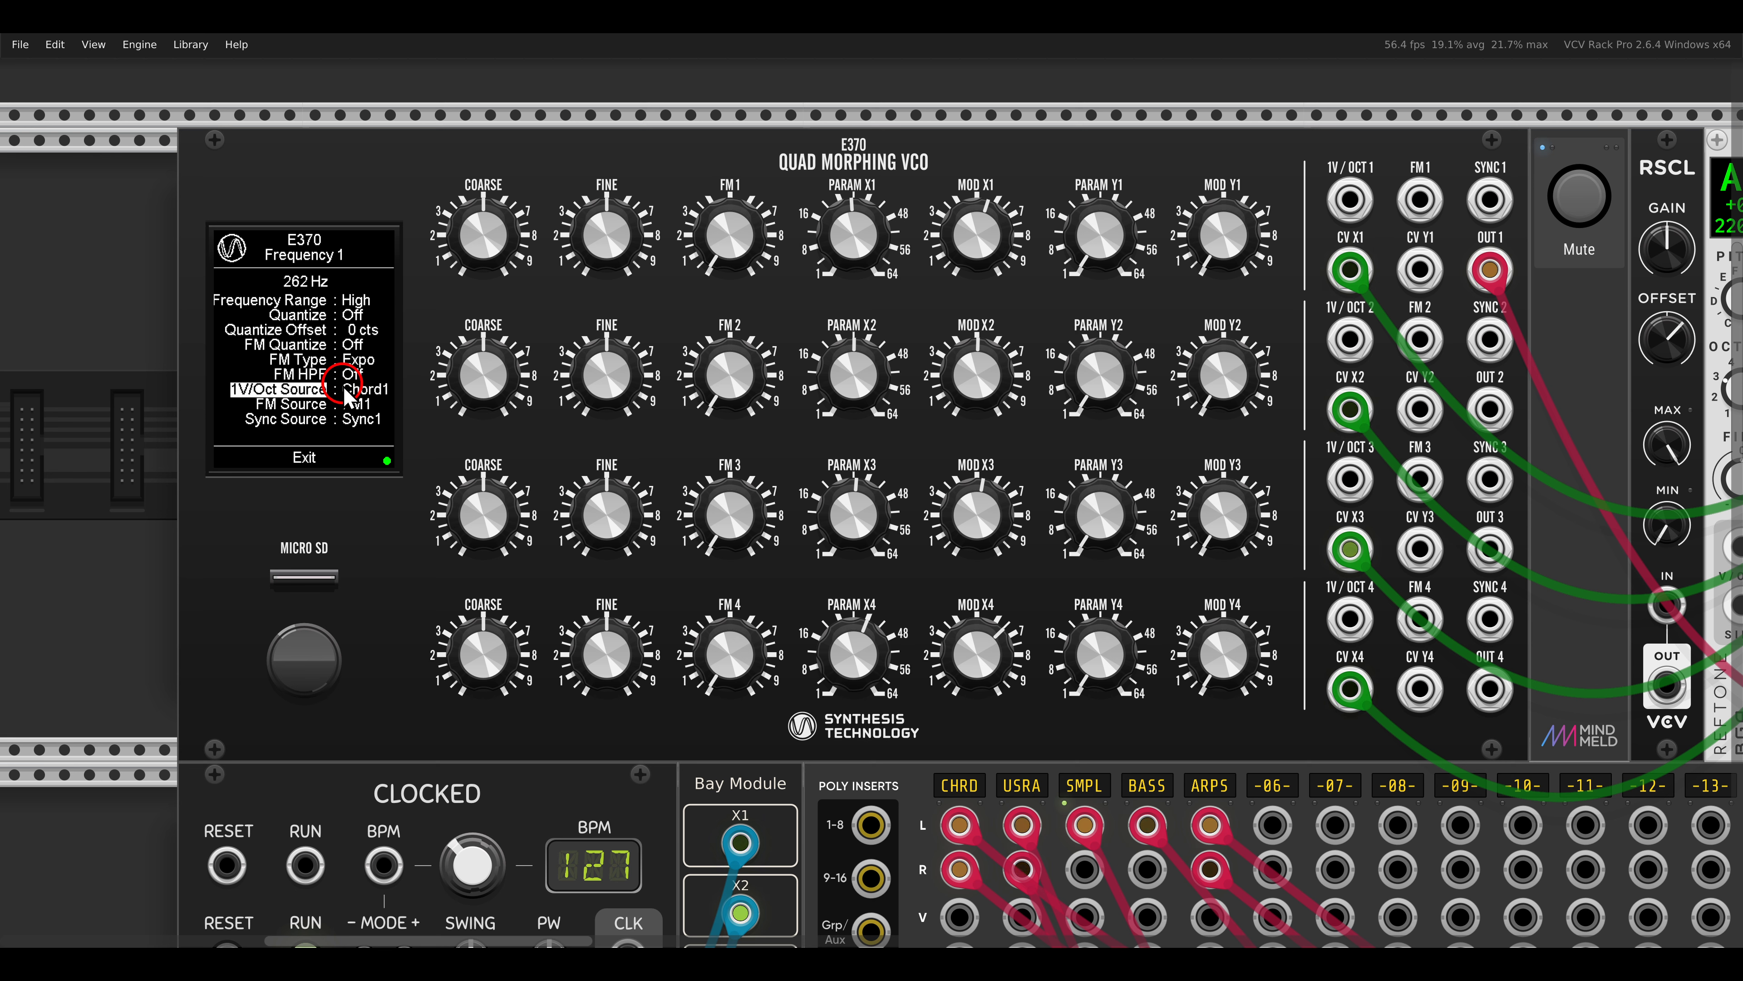
pyautogui.click(306, 459)
pyautogui.click(255, 325)
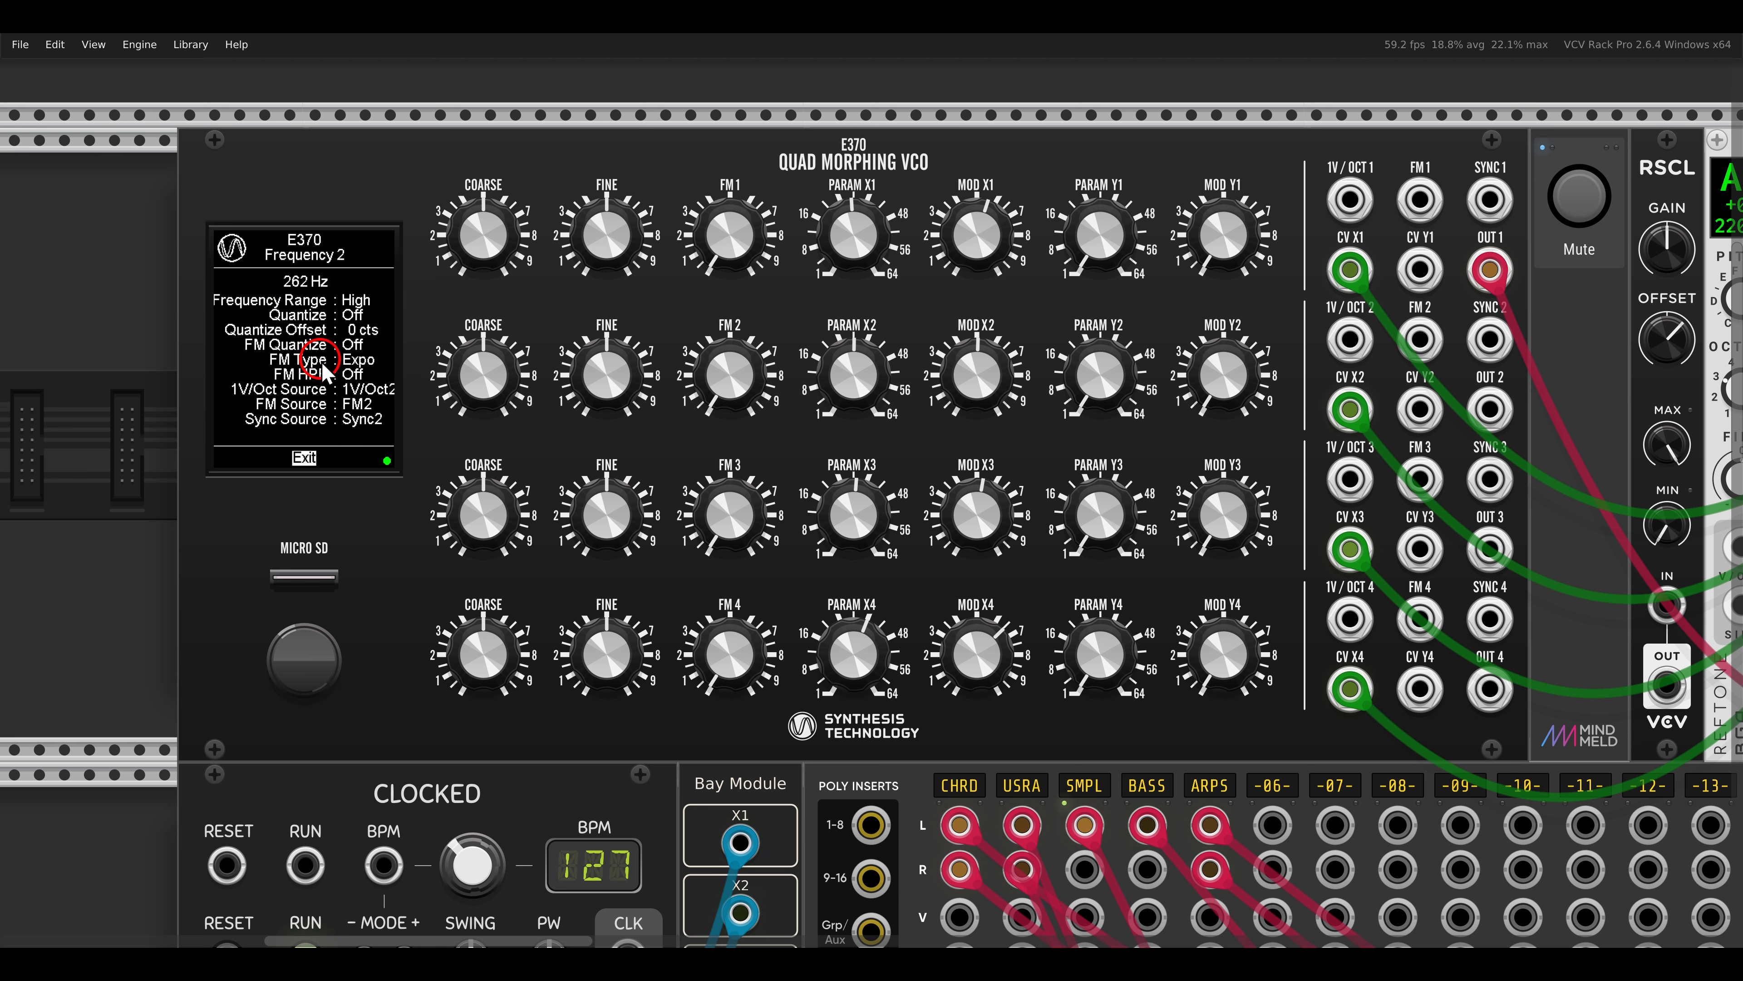
pyautogui.moveTo(355, 398); pyautogui.dragTo(350, 260)
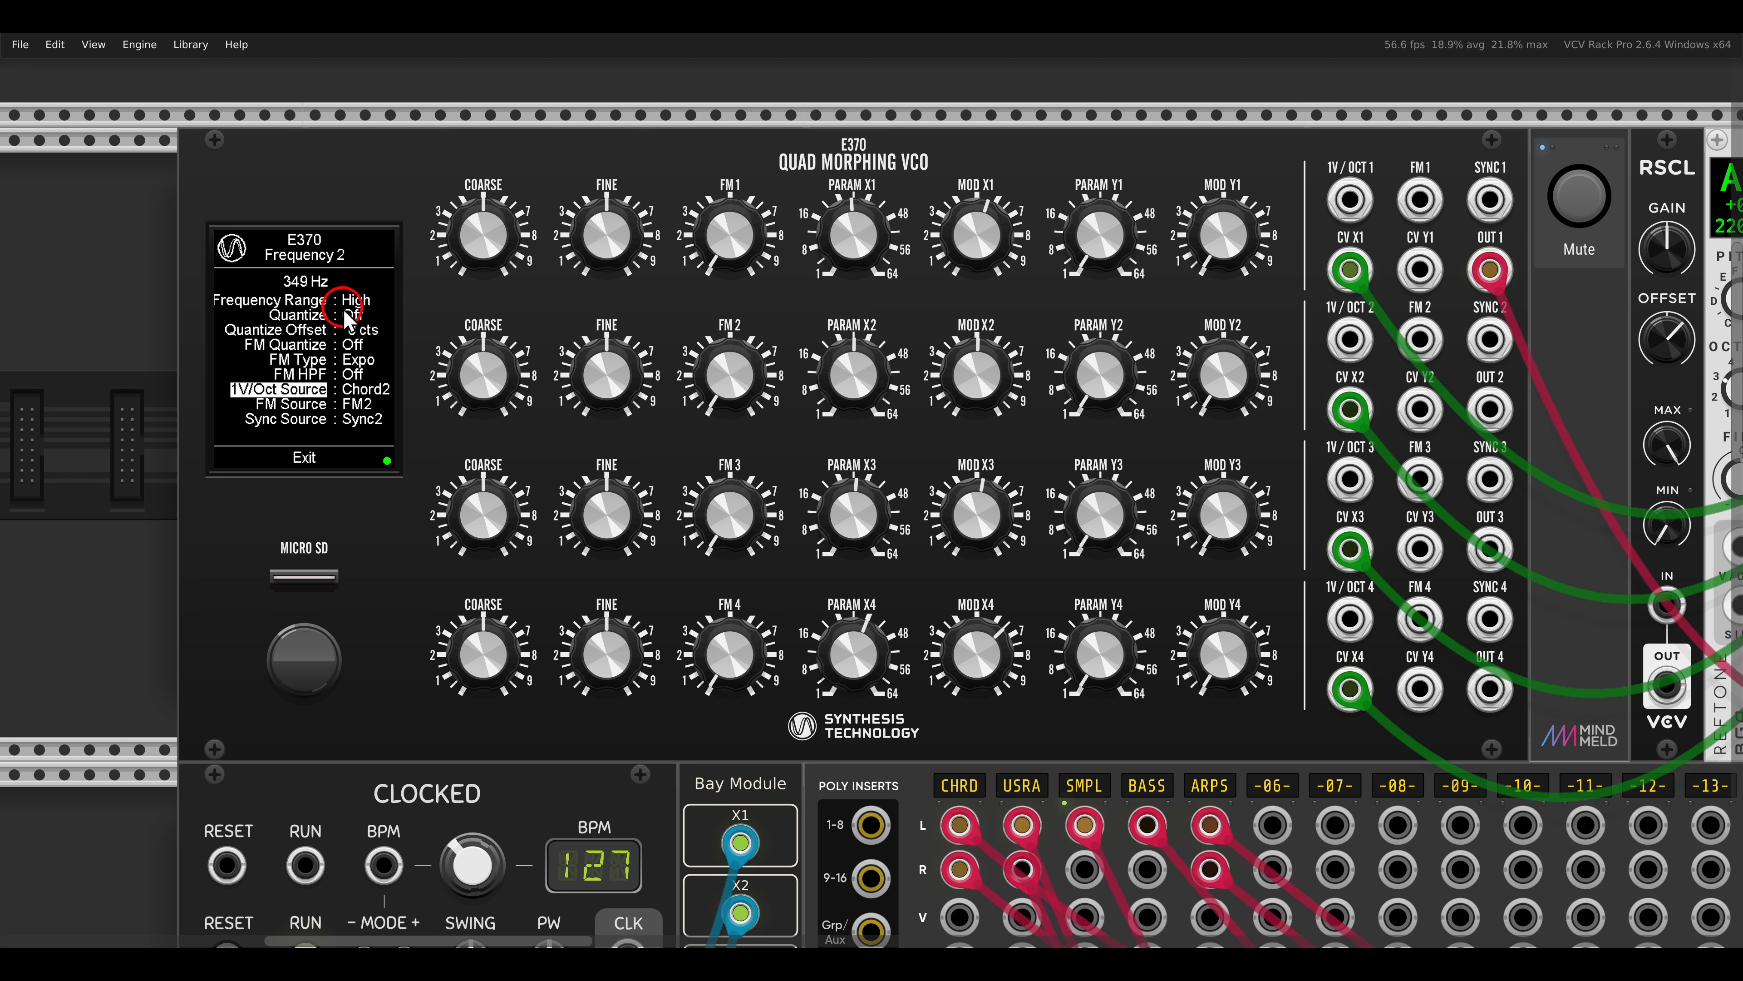
pyautogui.click(312, 457)
# Step: Set the 1V/Oct source of voice 3 to Chord3 and voice 4 to Chord4, and return to the Frequencies overview
pyautogui.click(265, 354)
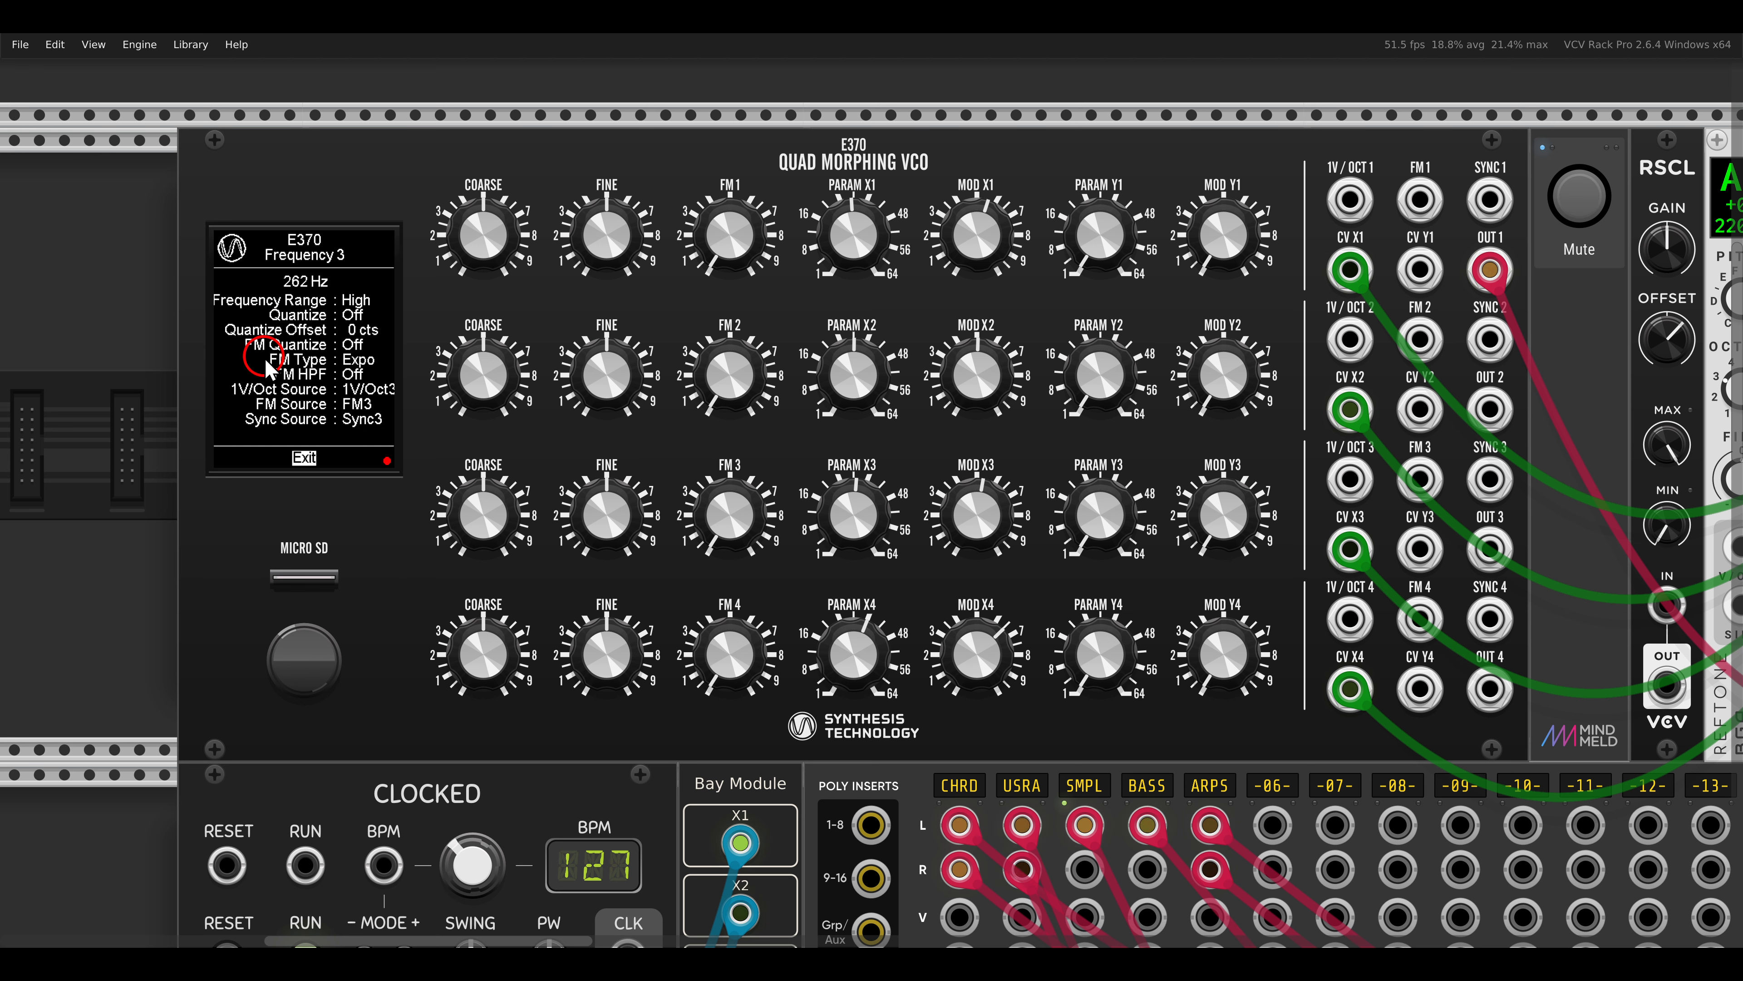
pyautogui.moveTo(339, 395); pyautogui.dragTo(347, 268)
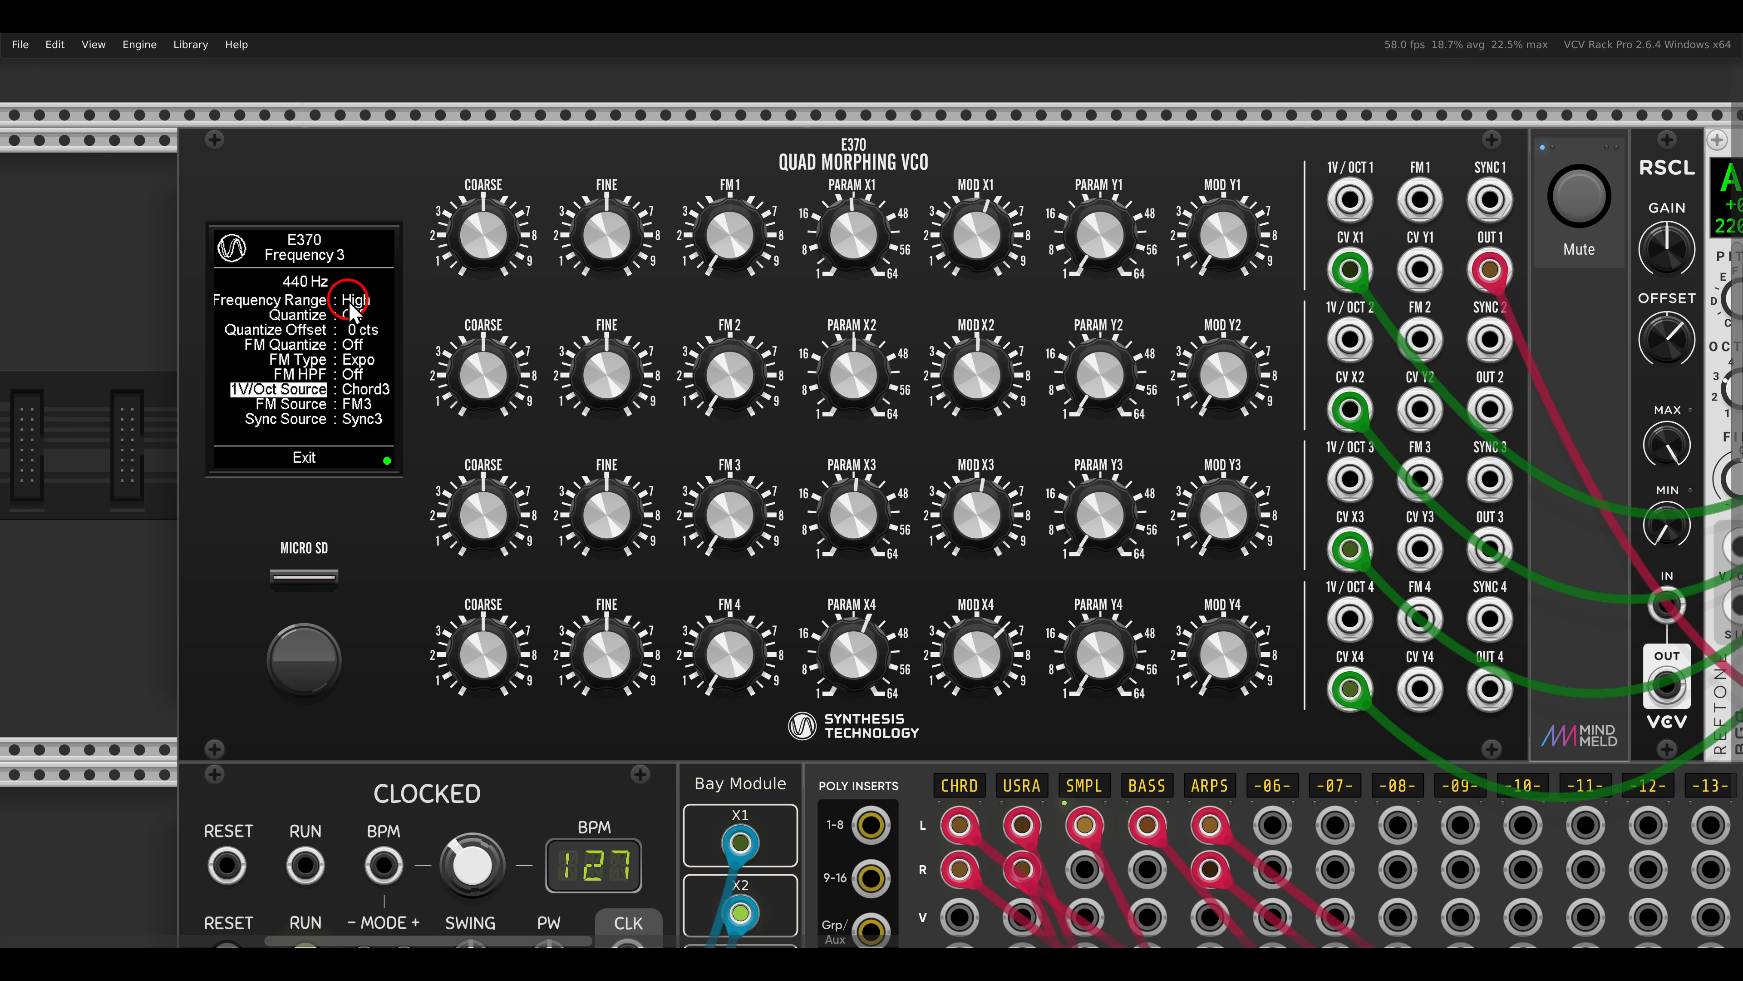
pyautogui.click(304, 457)
pyautogui.click(269, 399)
pyautogui.moveTo(347, 398); pyautogui.dragTo(344, 275)
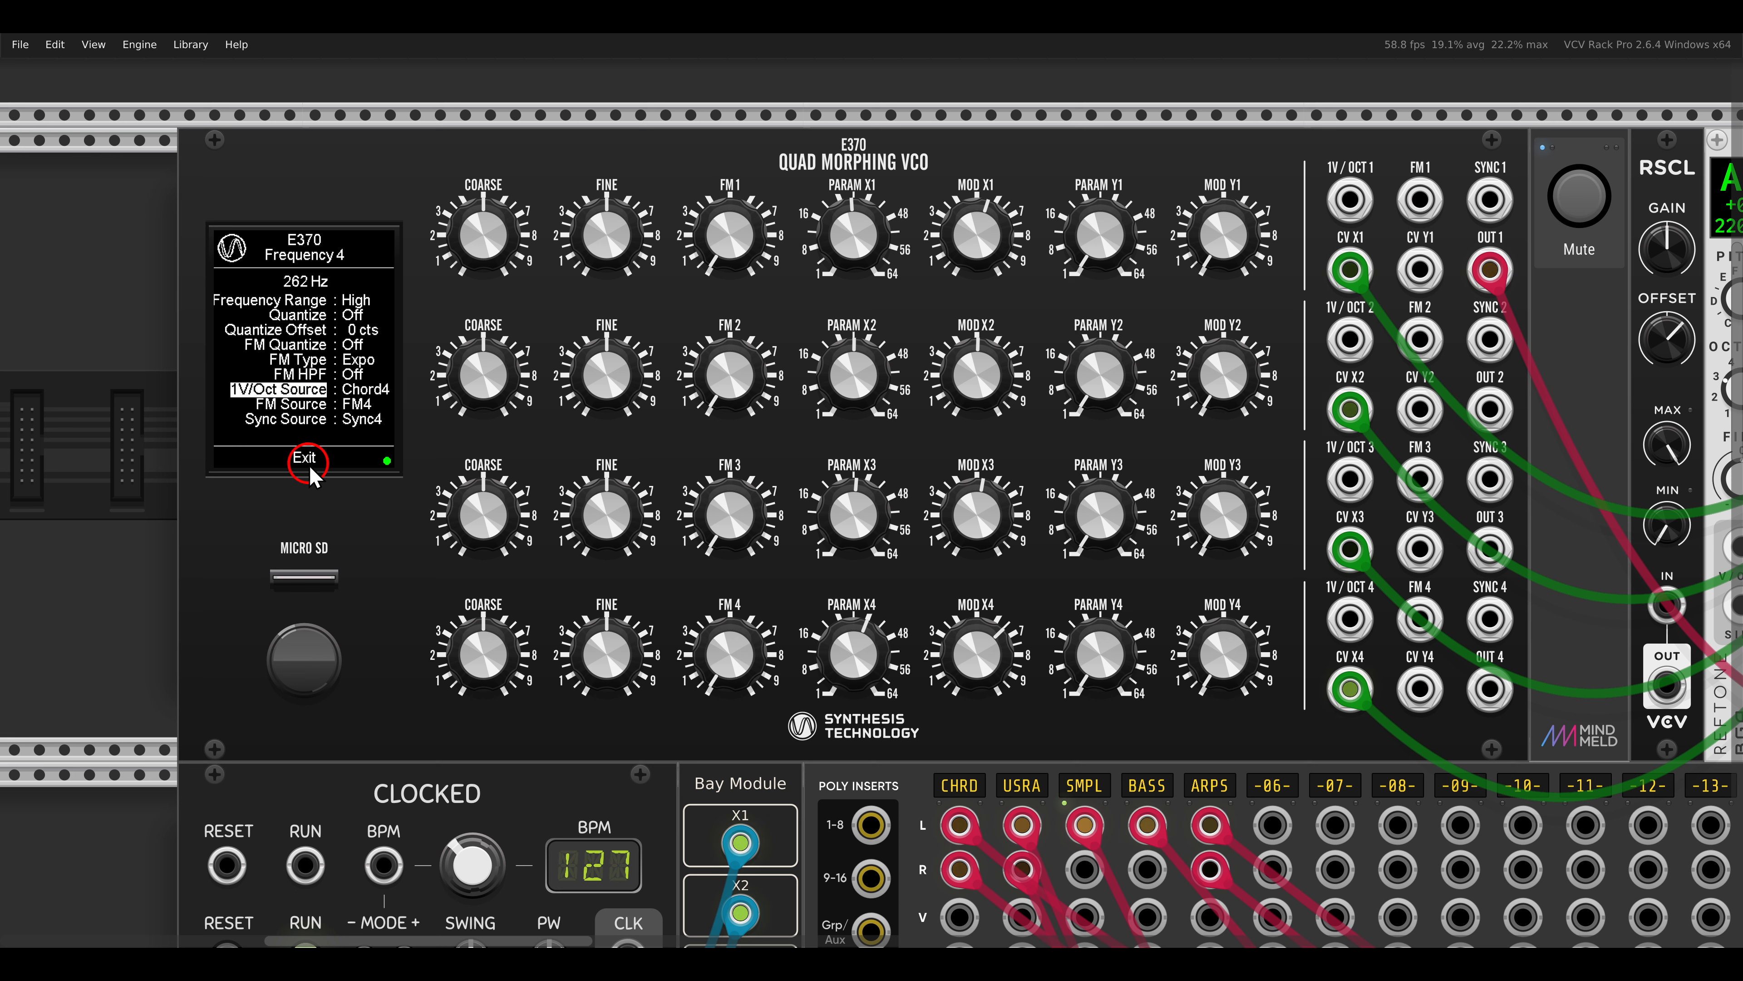
pyautogui.click(310, 458)
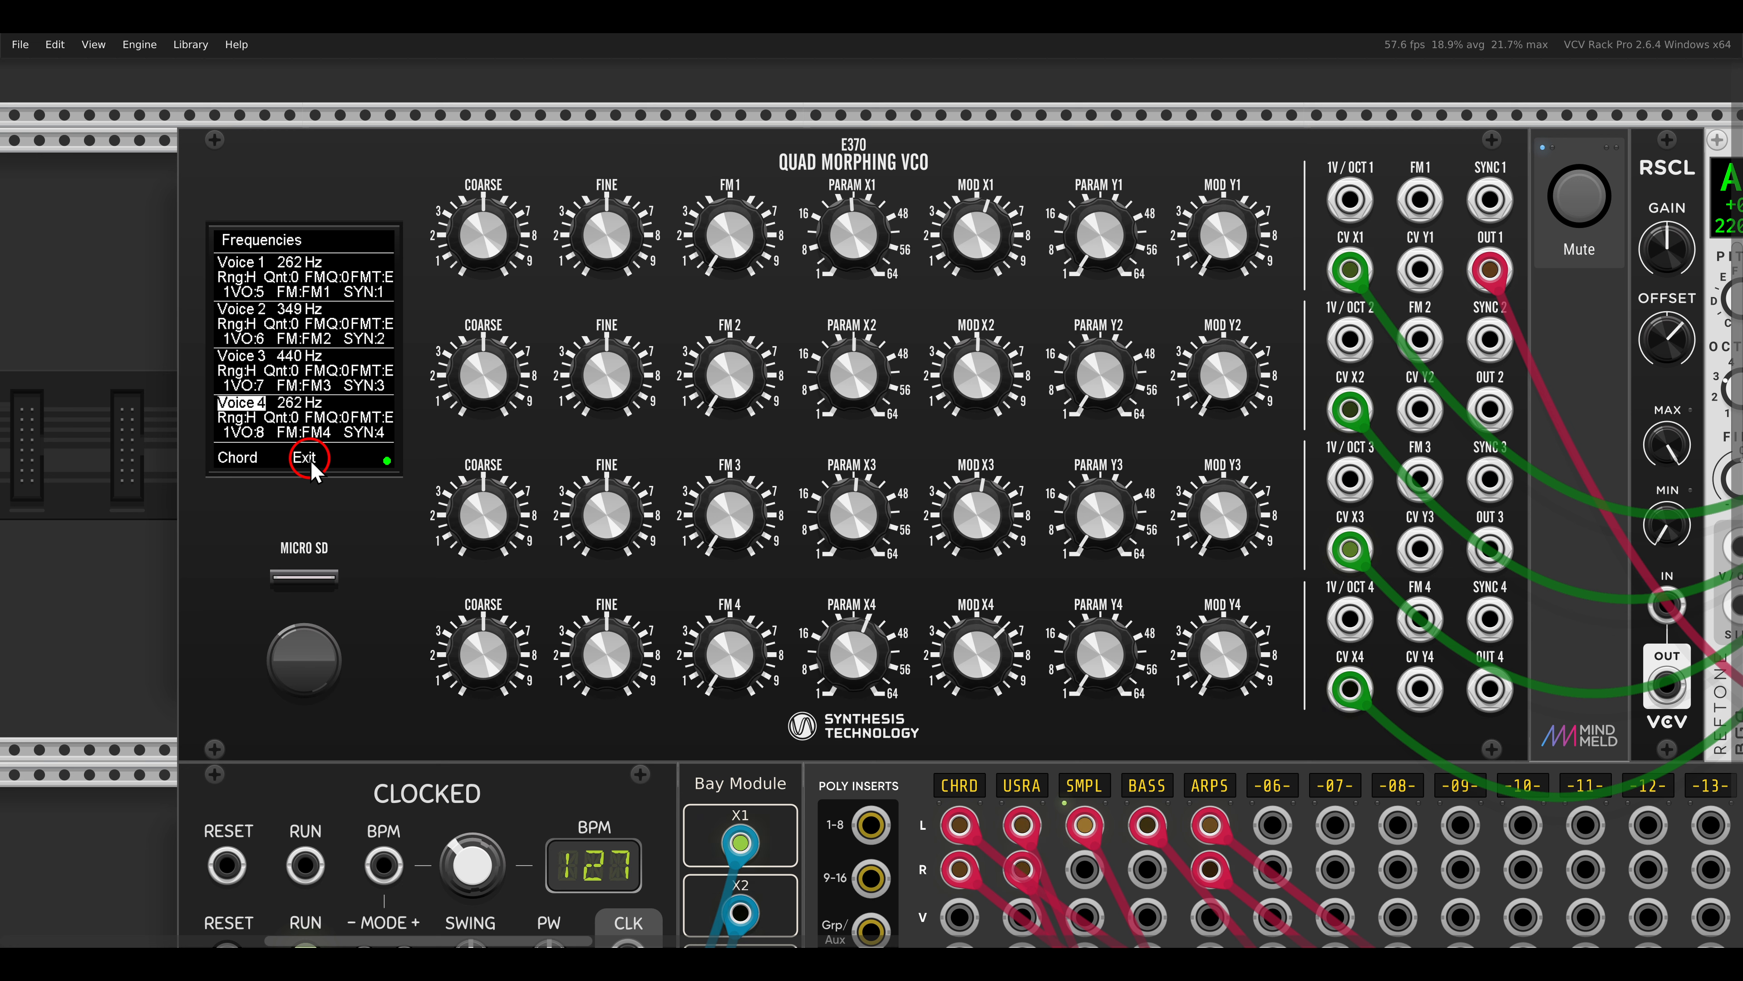
# Step: Set the E370's Chord Select source to In2 and patch the RSCL output into its 1V/Oct 2 input
pyautogui.click(240, 465)
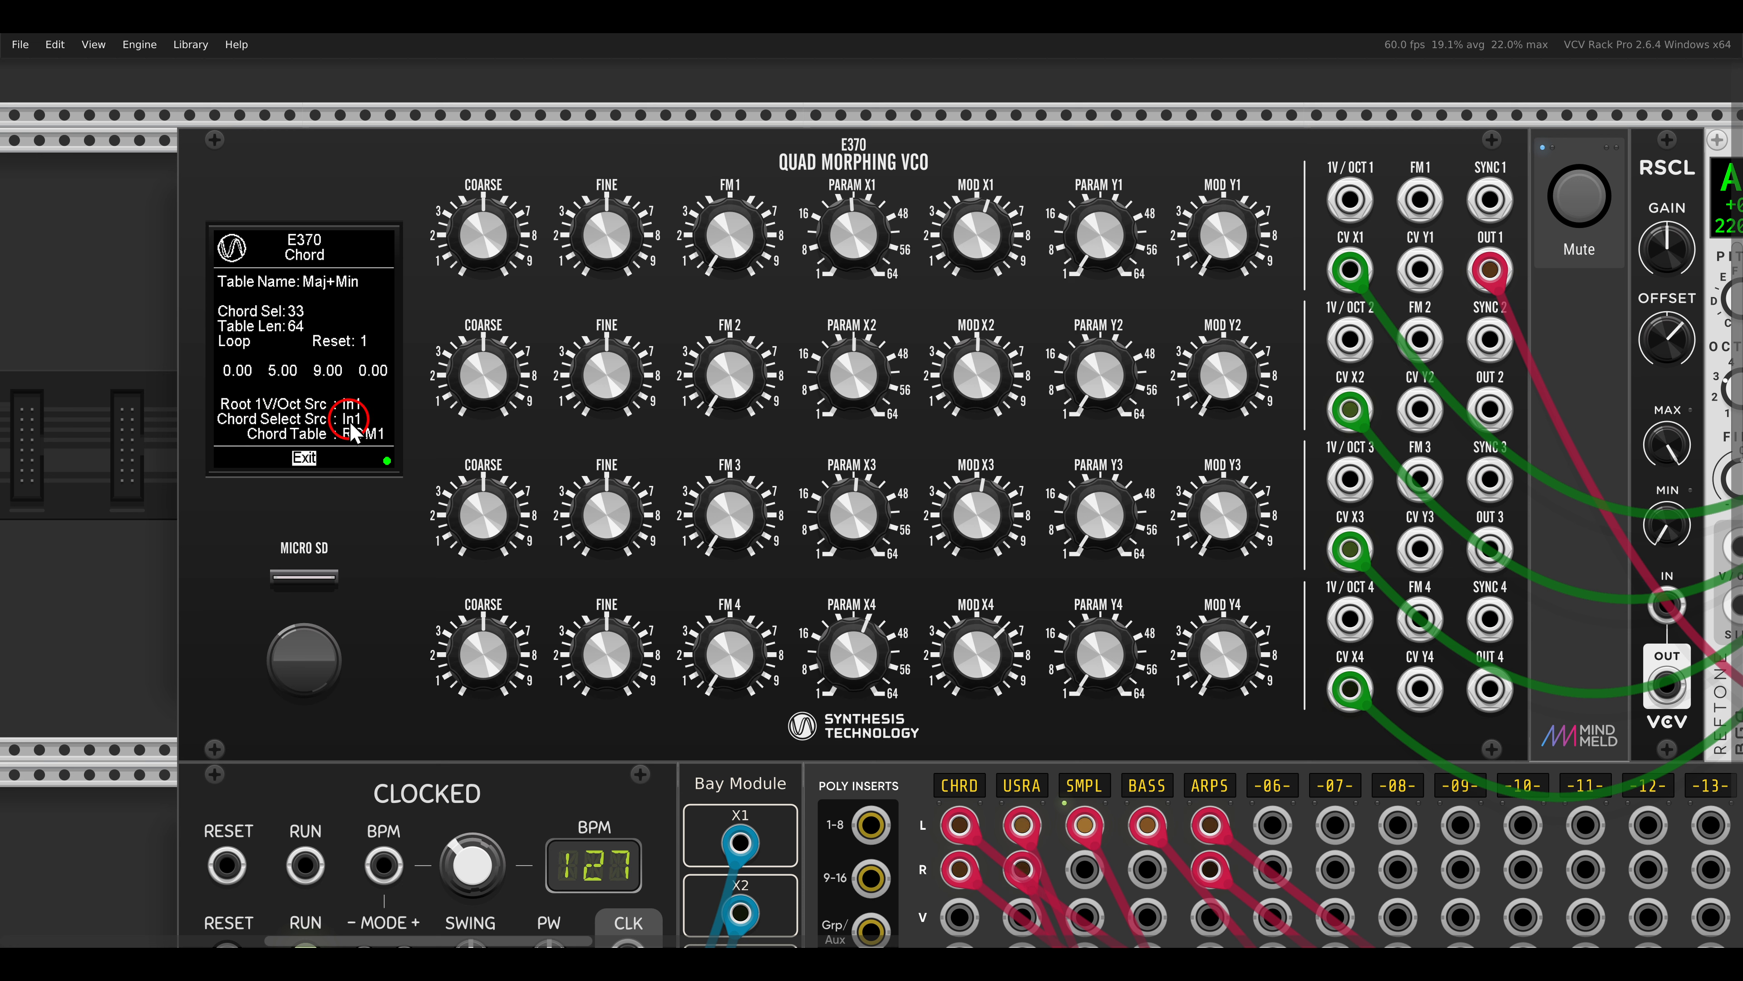
pyautogui.moveTo(350, 421); pyautogui.dragTo(342, 402)
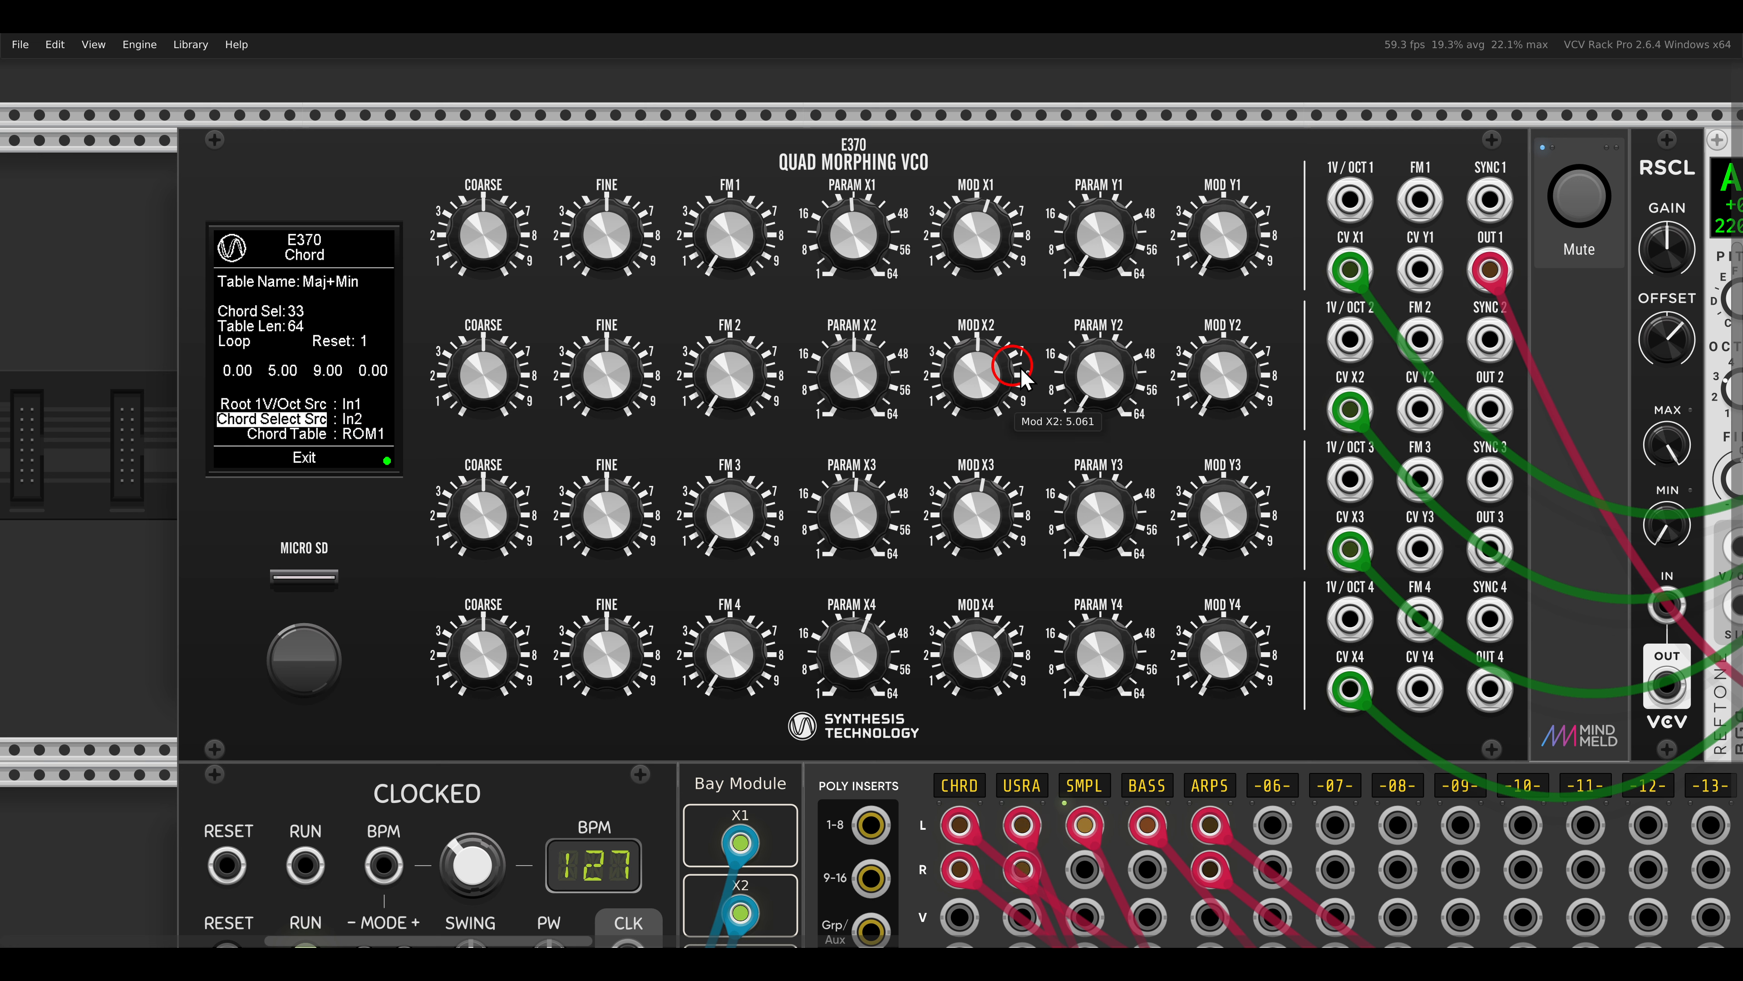
pyautogui.moveTo(1296, 289); pyautogui.dragTo(1410, 371)
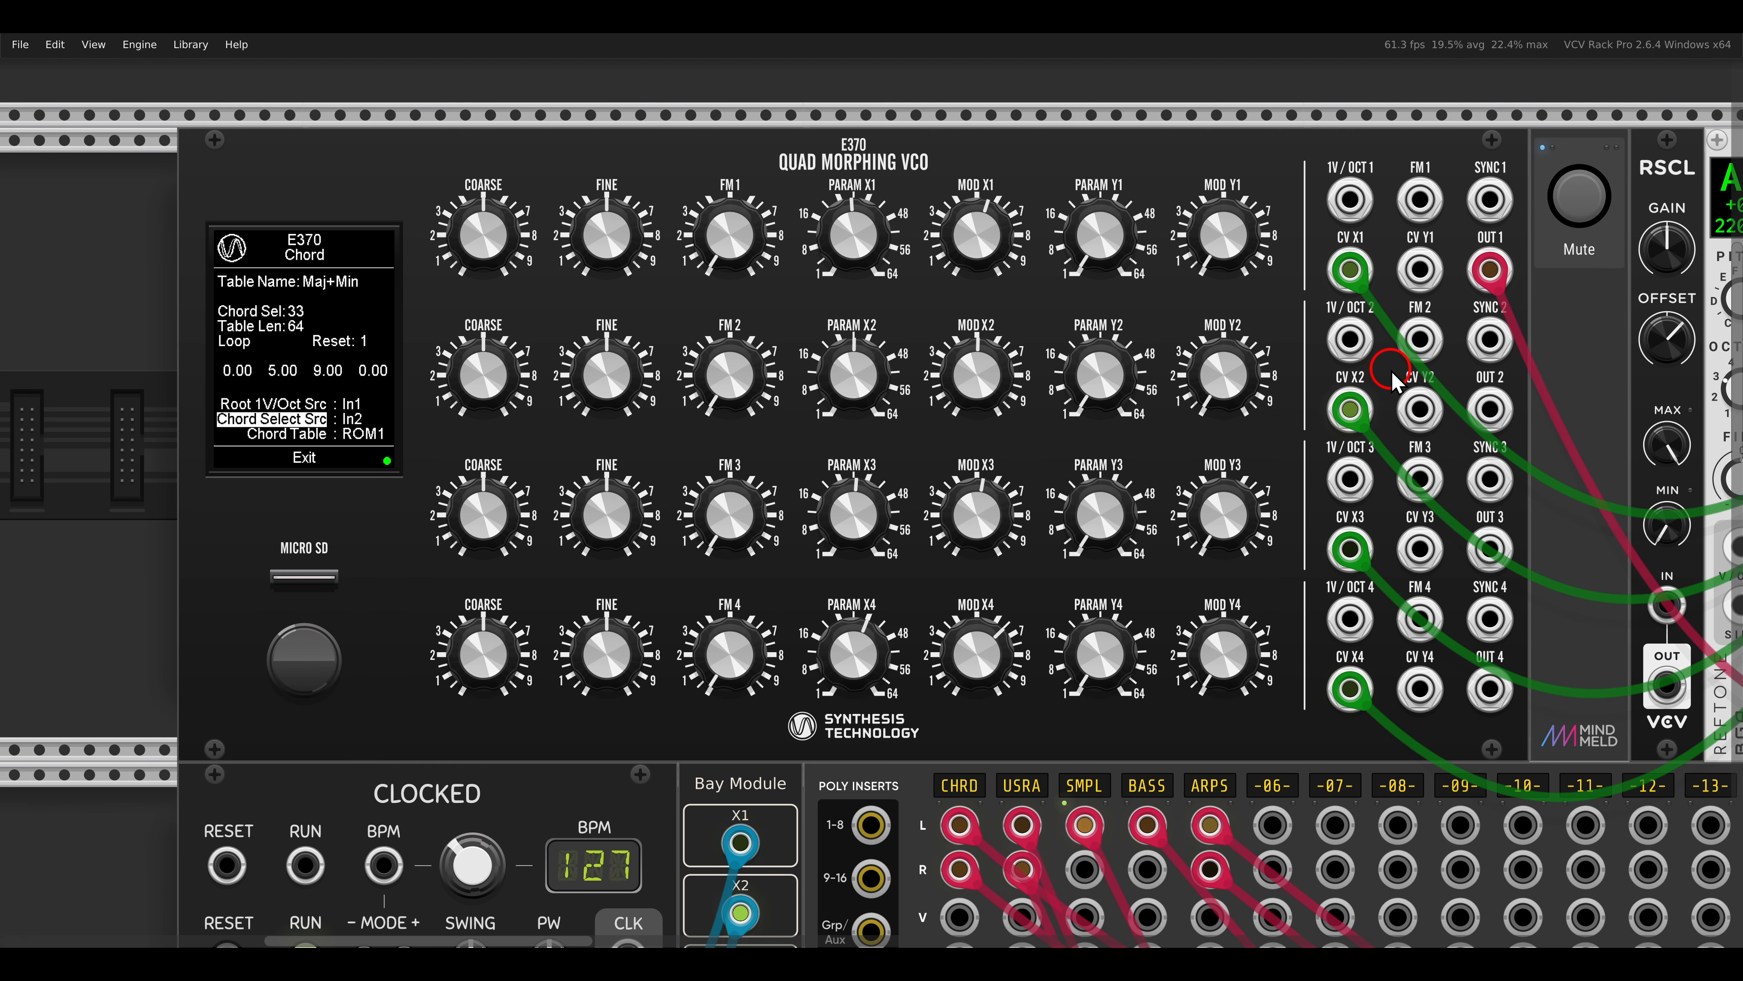
pyautogui.moveTo(1417, 384); pyautogui.dragTo(1118, 404)
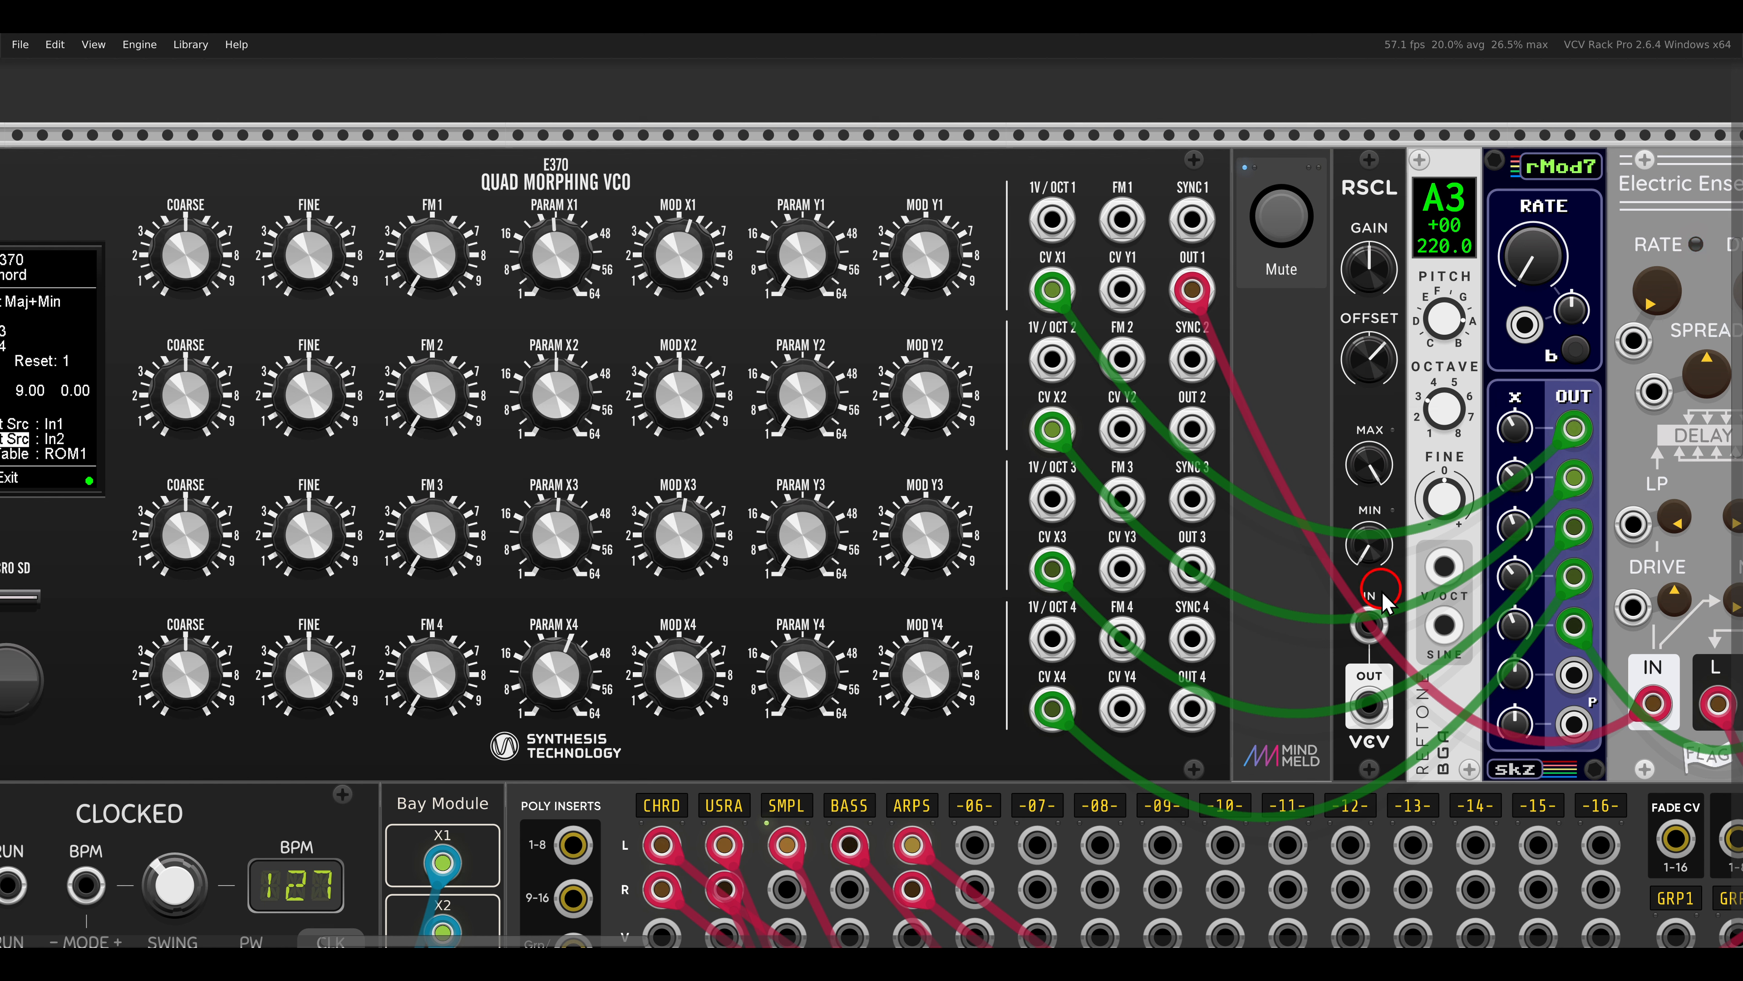
pyautogui.moveTo(1369, 704); pyautogui.dragTo(1060, 368)
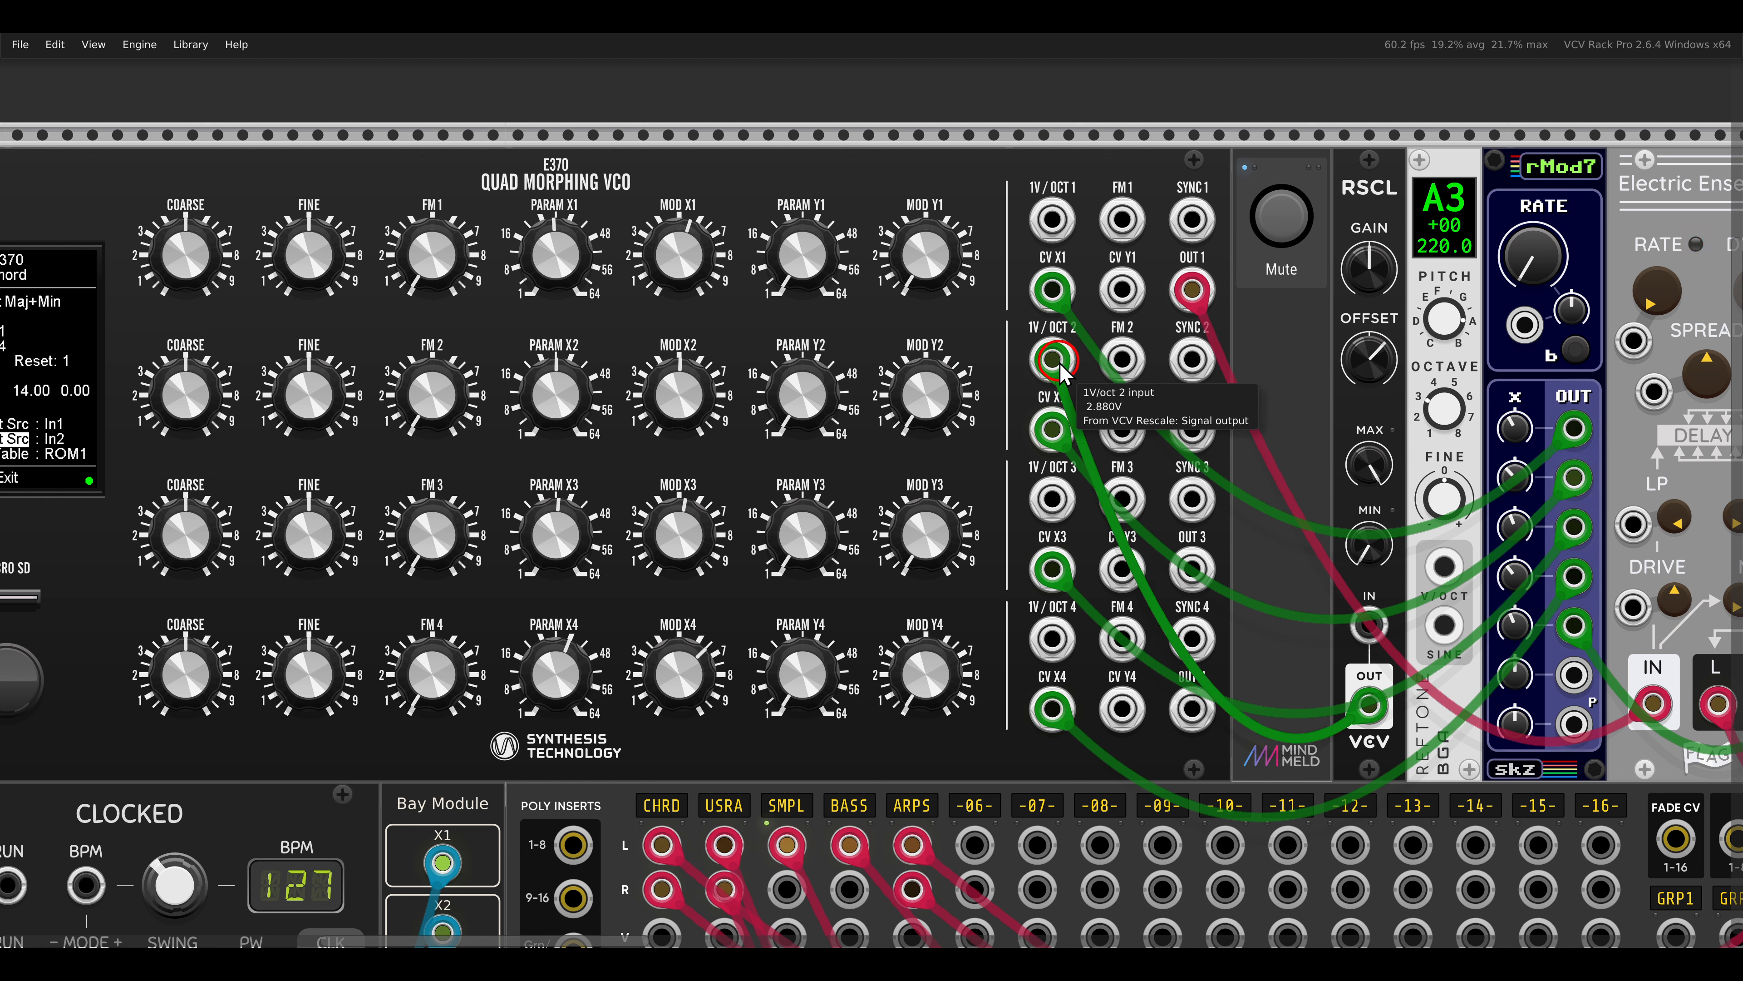
pyautogui.moveTo(1369, 360); pyautogui.dragTo(1362, 408)
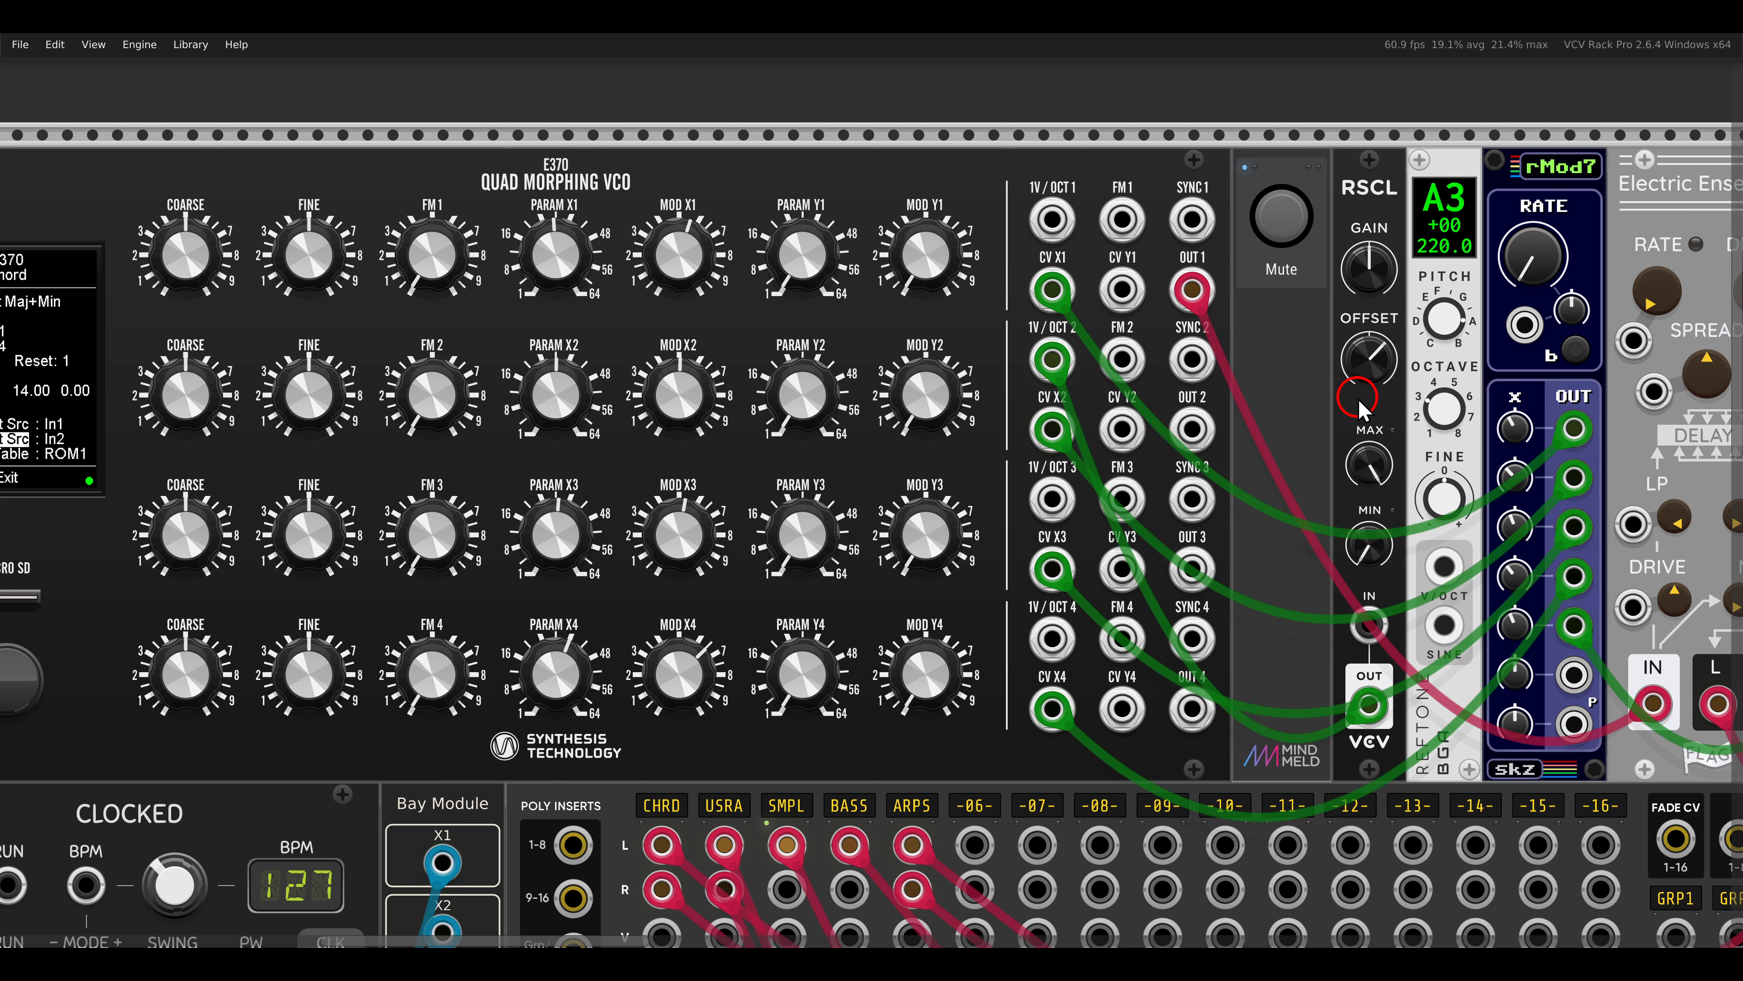
# Step: Set the E370's Chord Table to ROM2 and patch the BGA reference tone's V/Oct output into the 1V/Oct 1 input
pyautogui.moveTo(611, 455); pyautogui.dragTo(1042, 441)
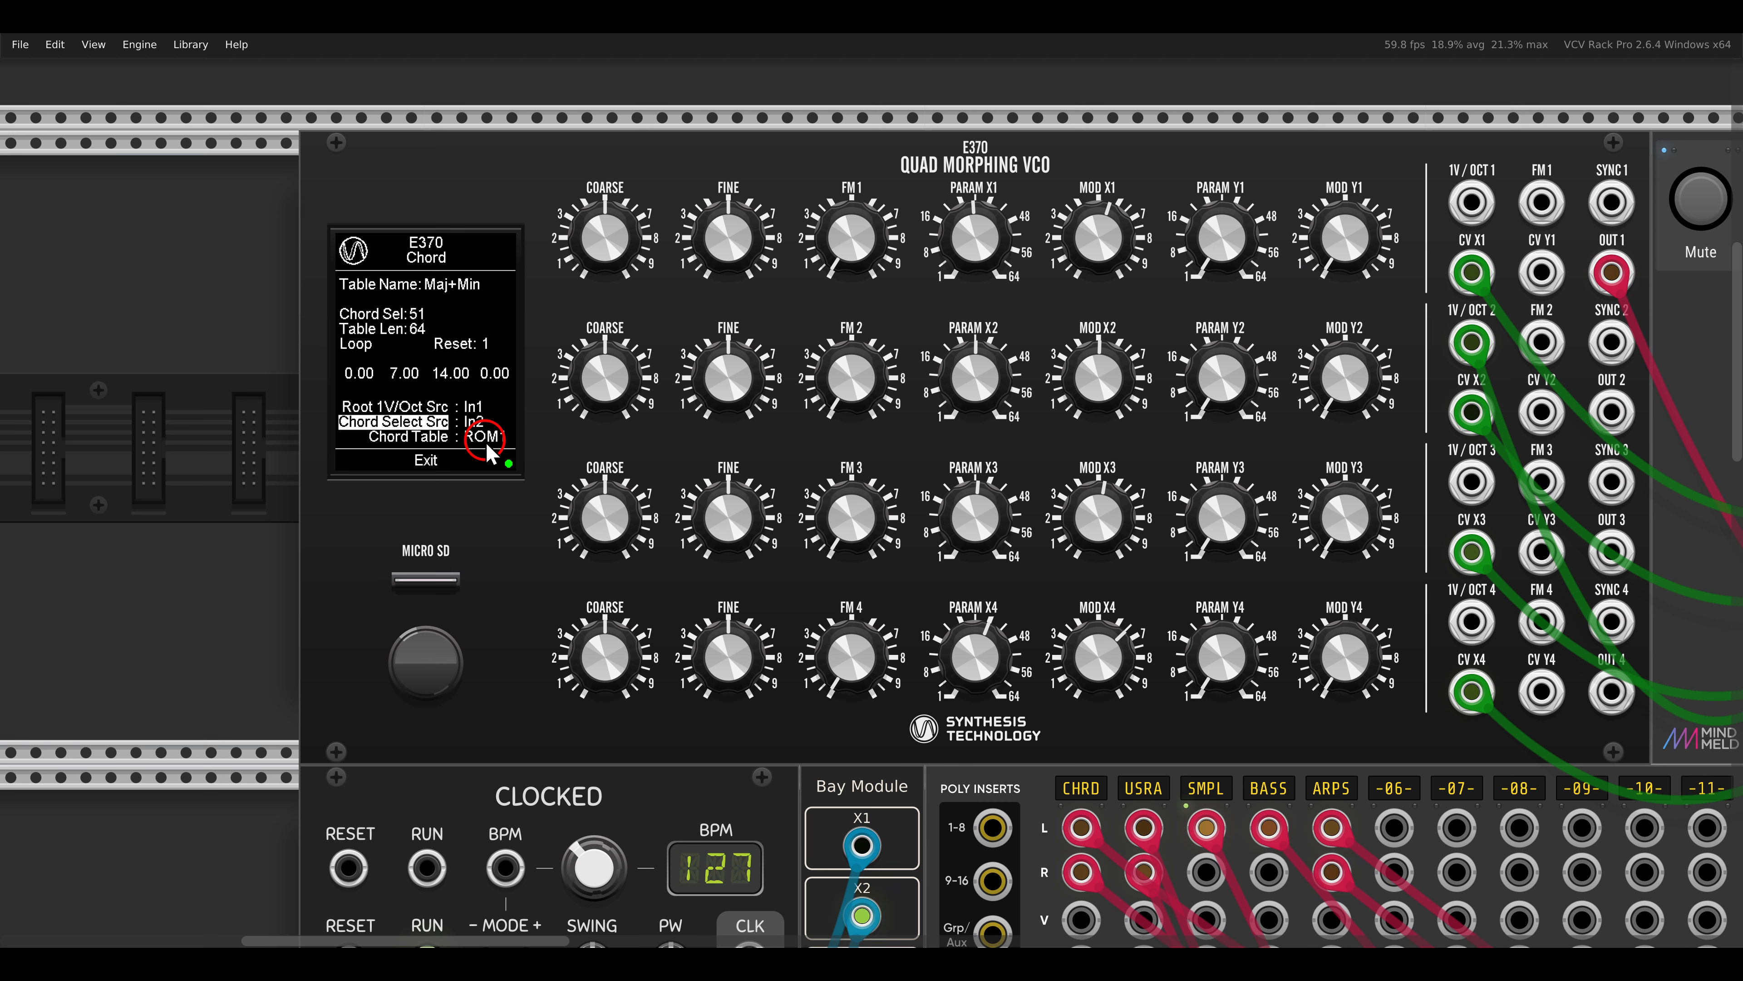
pyautogui.moveTo(486, 443); pyautogui.dragTo(488, 419)
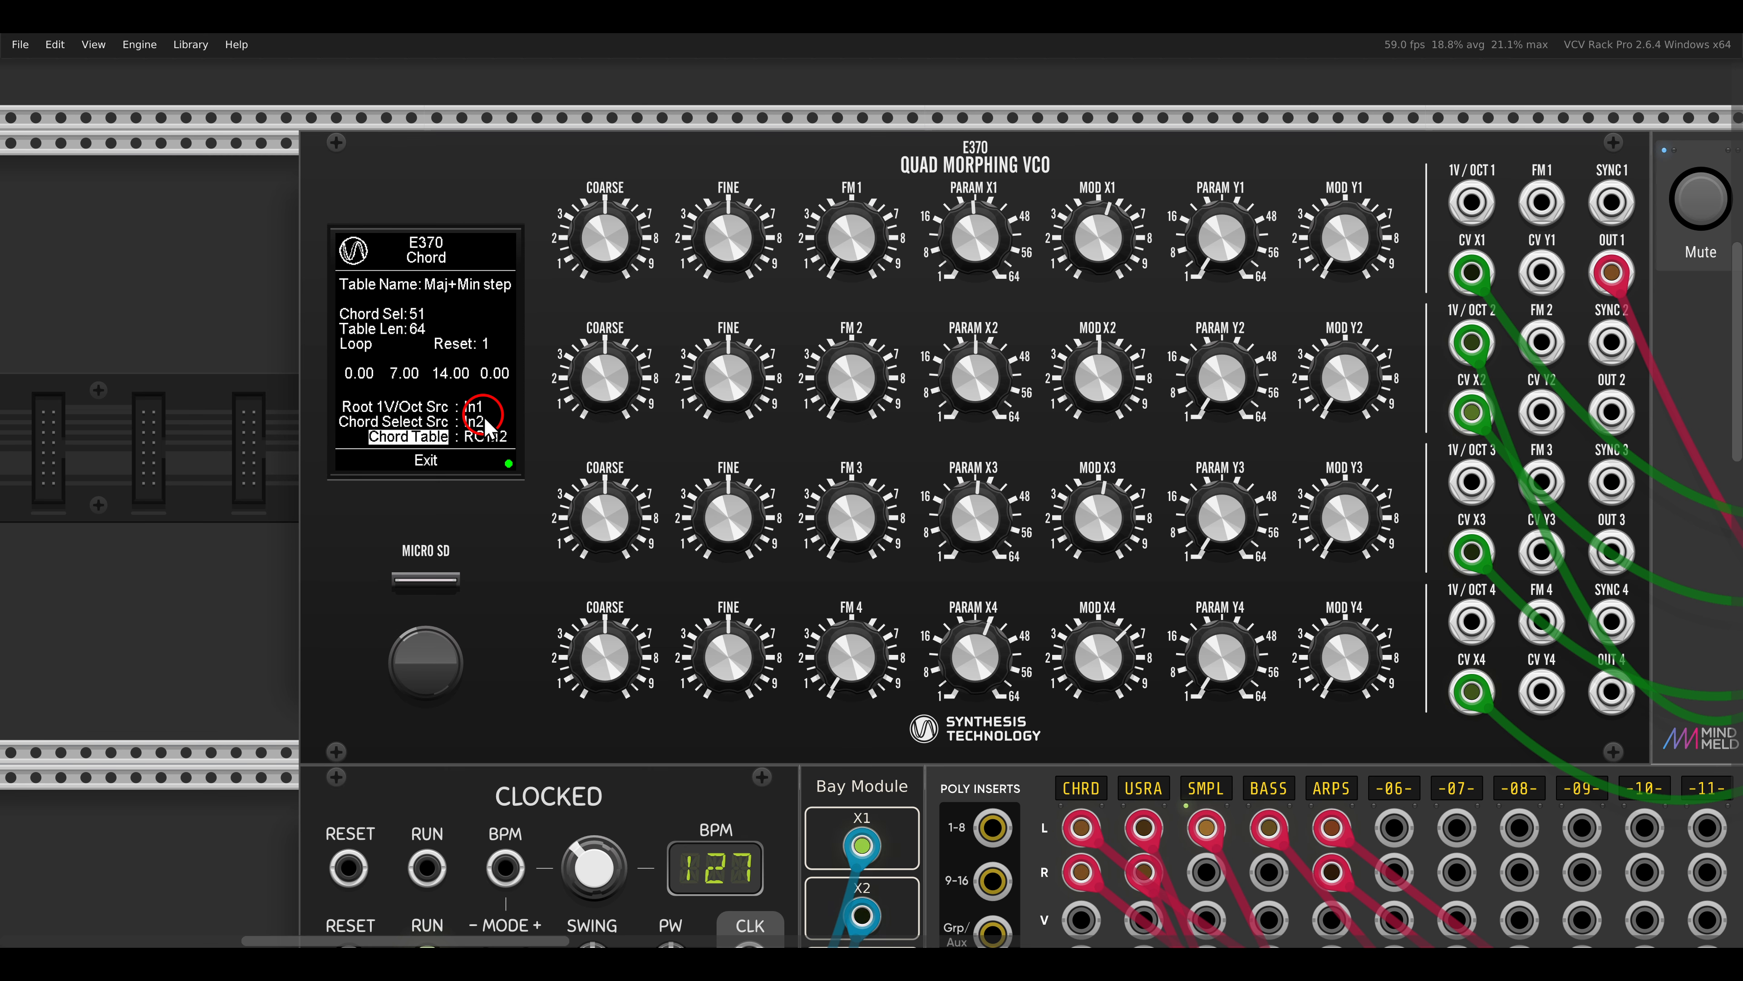
pyautogui.moveTo(1323, 436); pyautogui.dragTo(1027, 446)
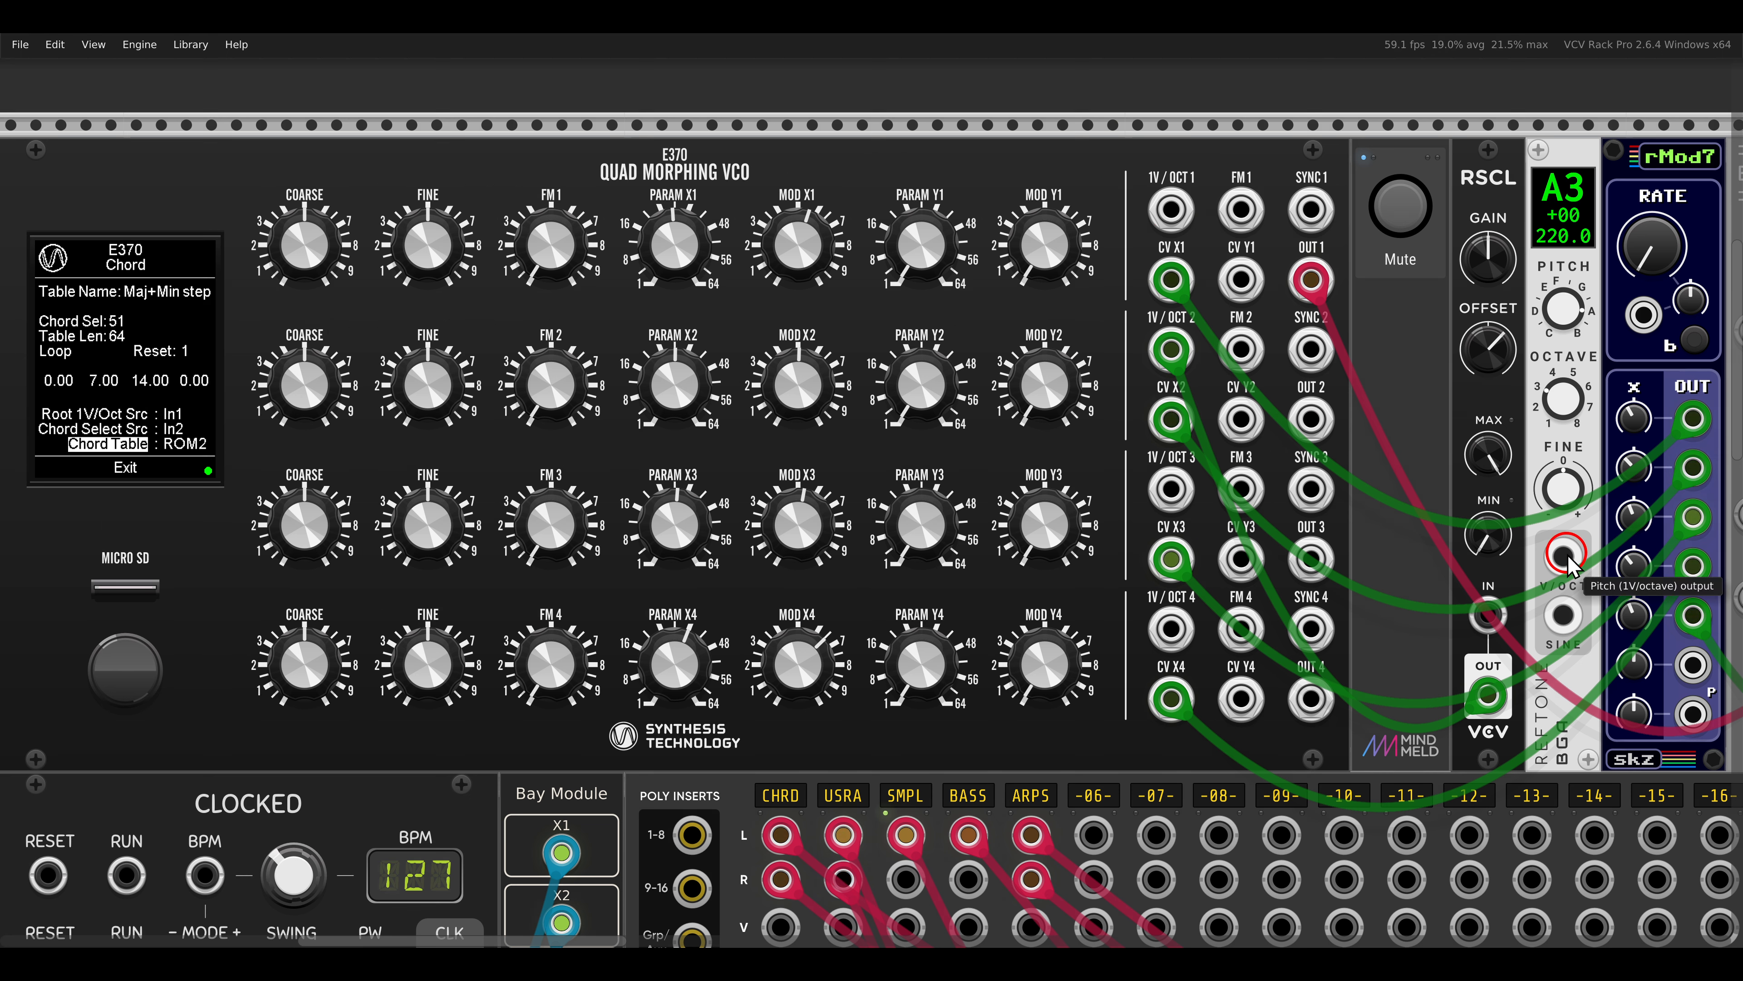
pyautogui.moveTo(1568, 557); pyautogui.dragTo(1166, 217)
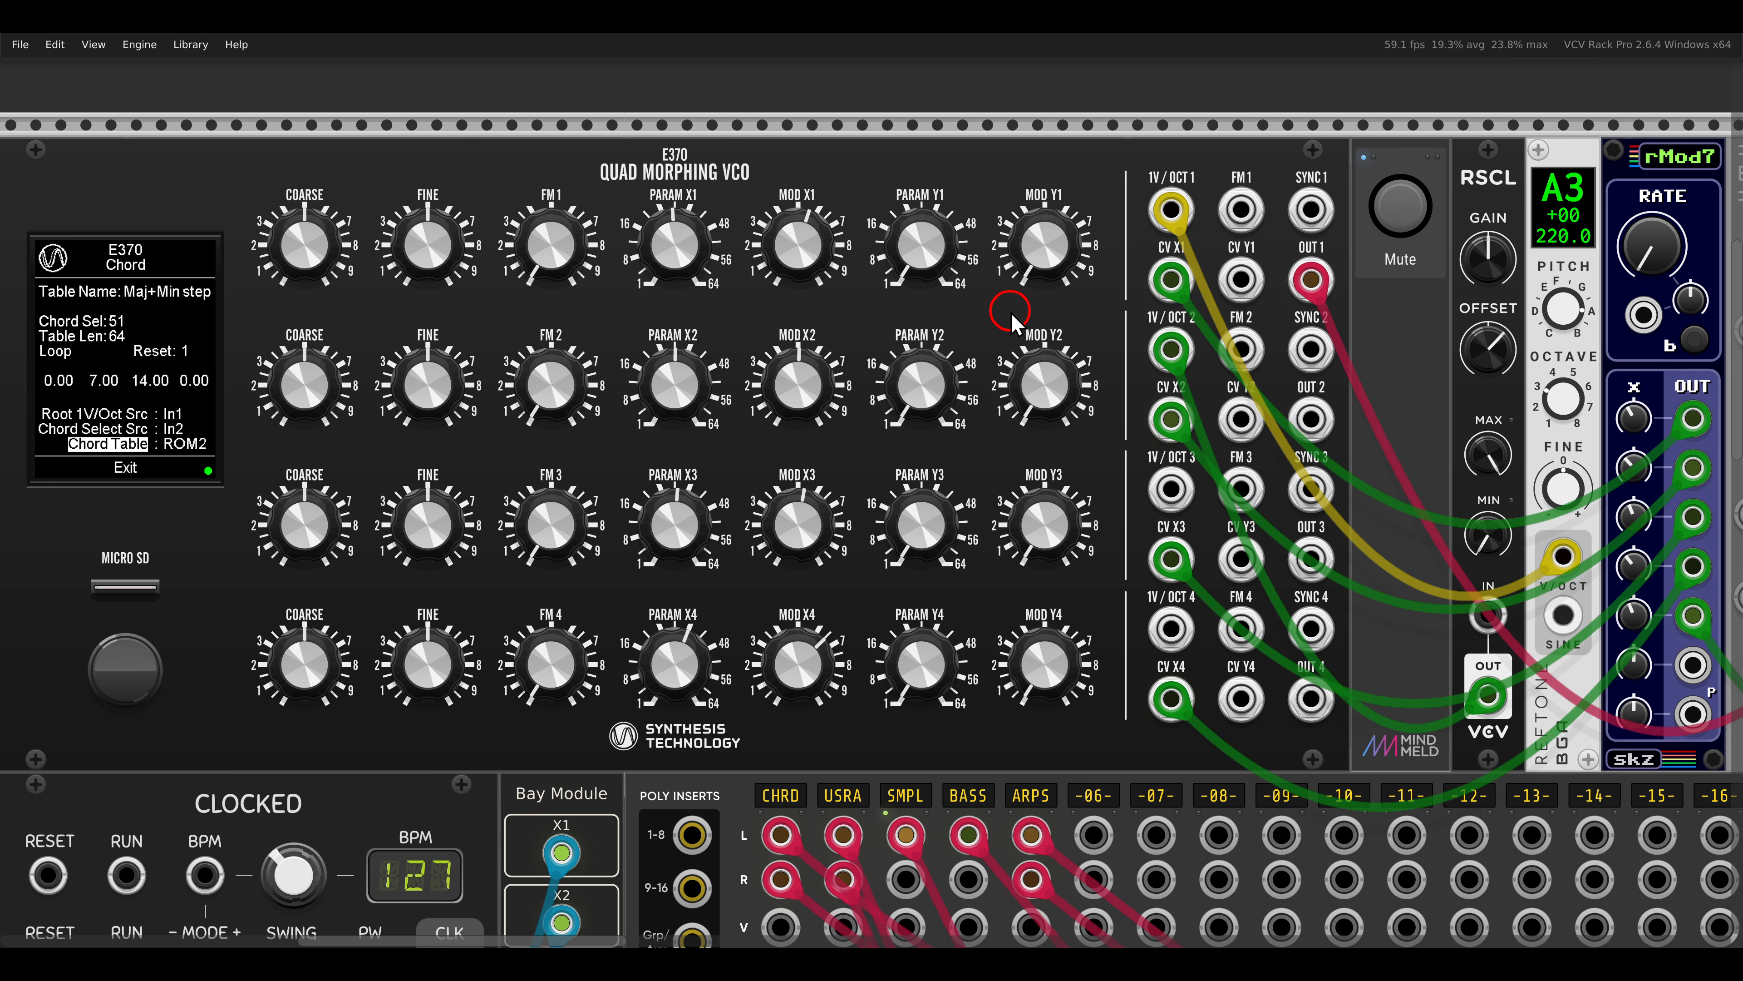
pyautogui.moveTo(1025, 324); pyautogui.dragTo(1081, 319)
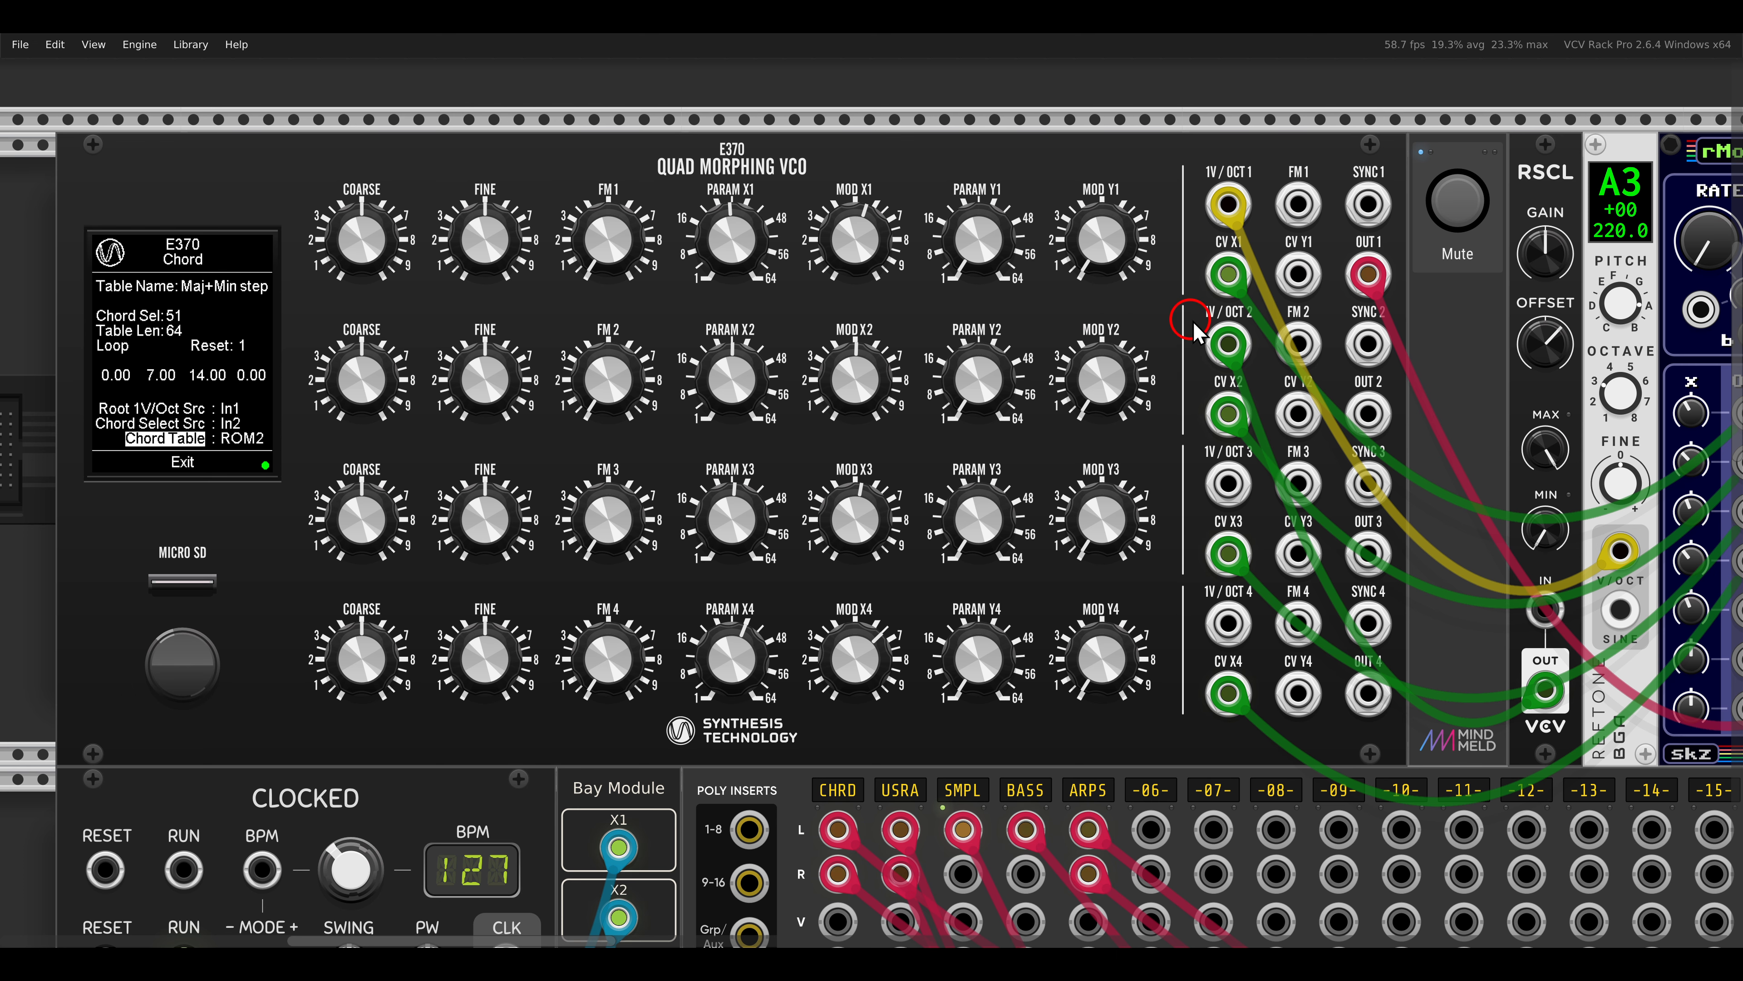
# Step: Raise the Mix of the Electric Ensemble and of the Surge XT filter following it
pyautogui.moveTo(1330, 335); pyautogui.dragTo(576, 335)
pyautogui.moveTo(1061, 342); pyautogui.dragTo(974, 328)
pyautogui.moveTo(1052, 572); pyautogui.dragTo(1047, 515)
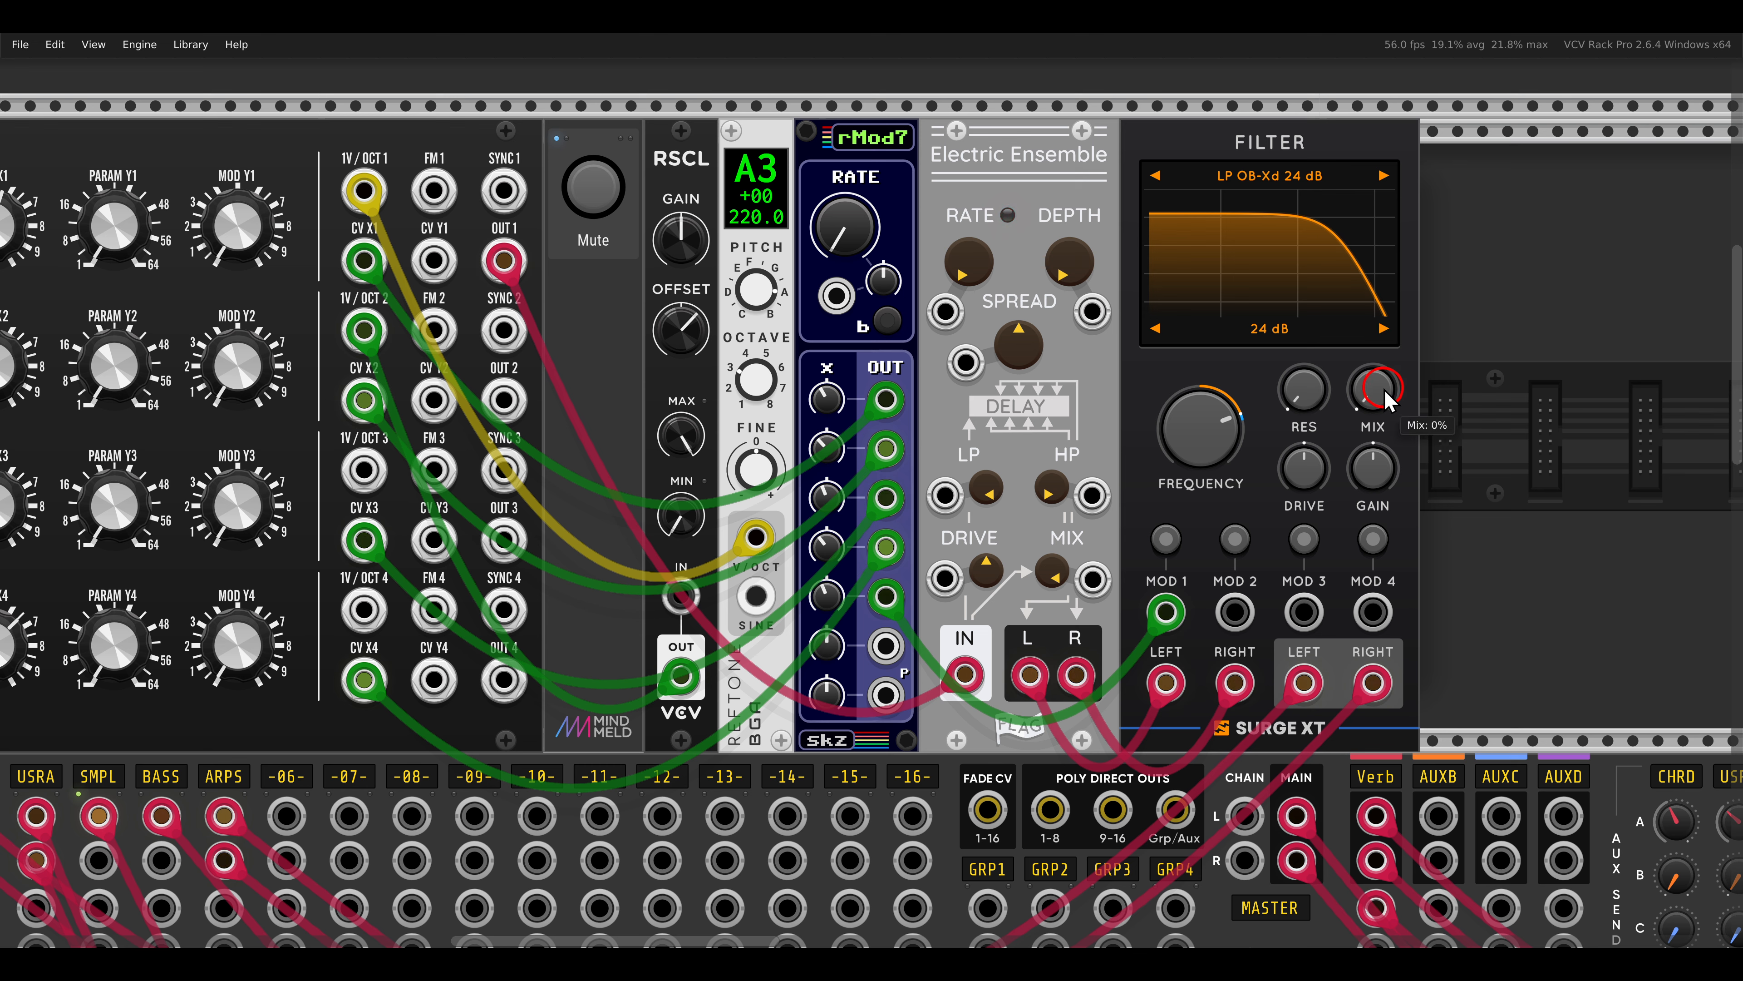
pyautogui.moveTo(1372, 399); pyautogui.dragTo(1386, 353)
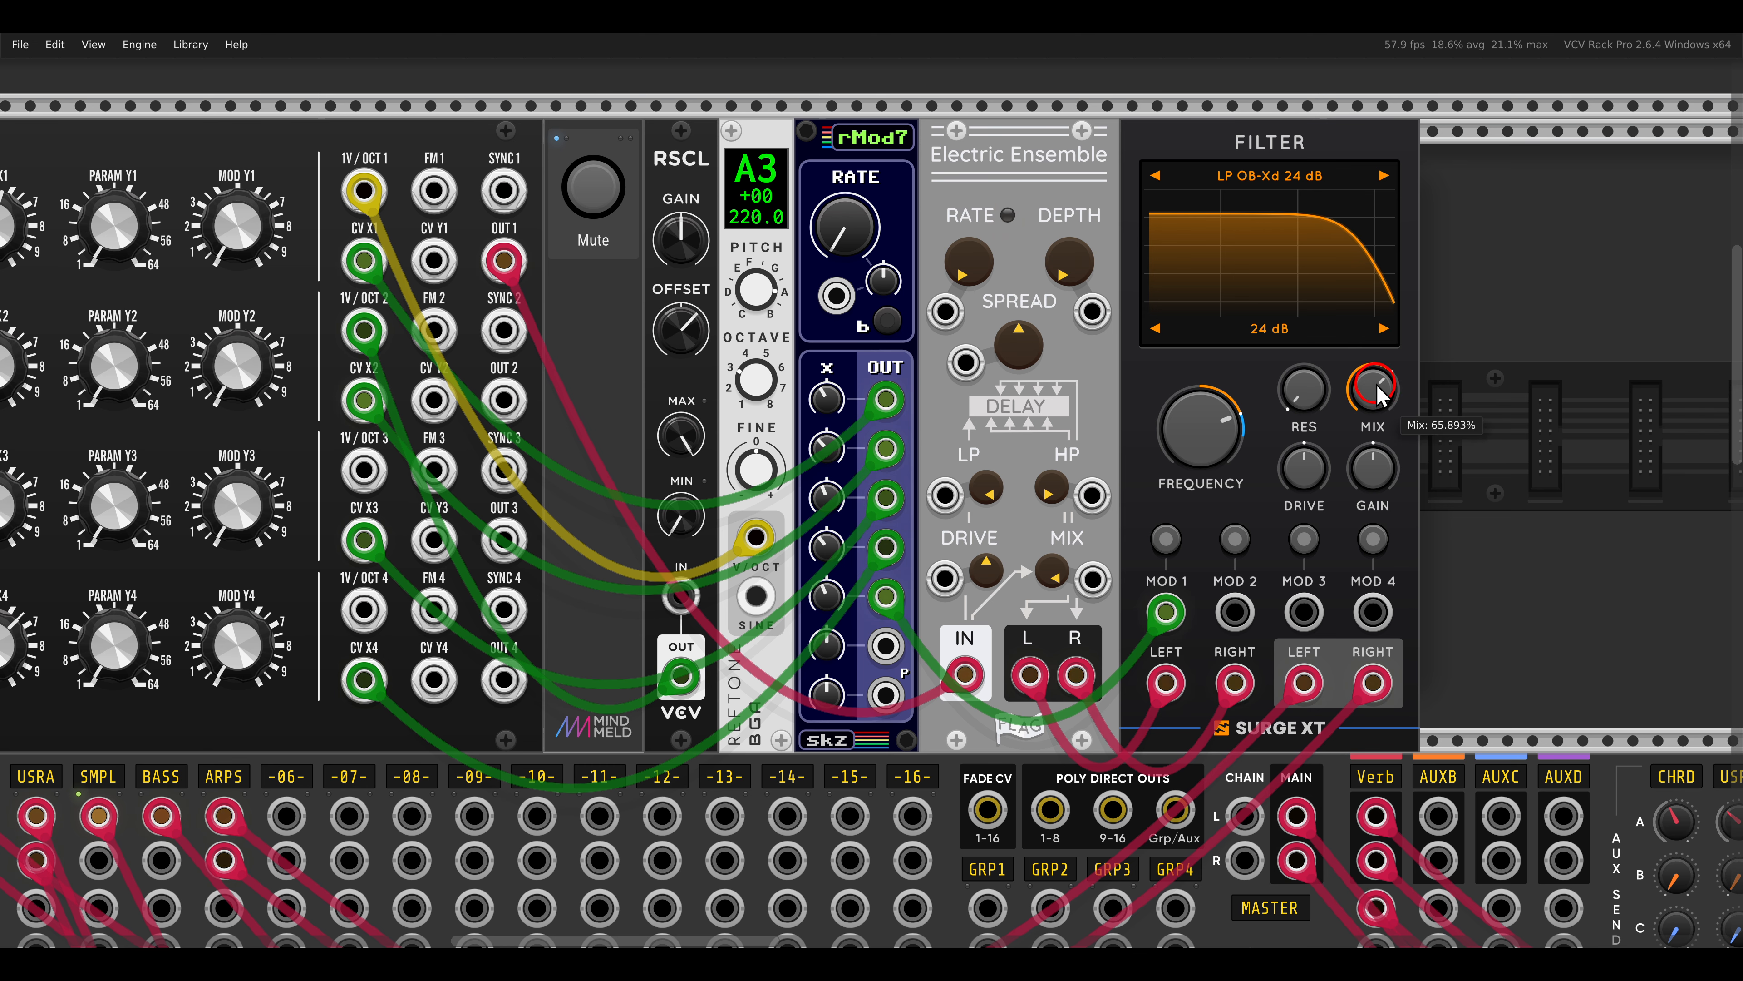
pyautogui.scroll(-2, 762, 467)
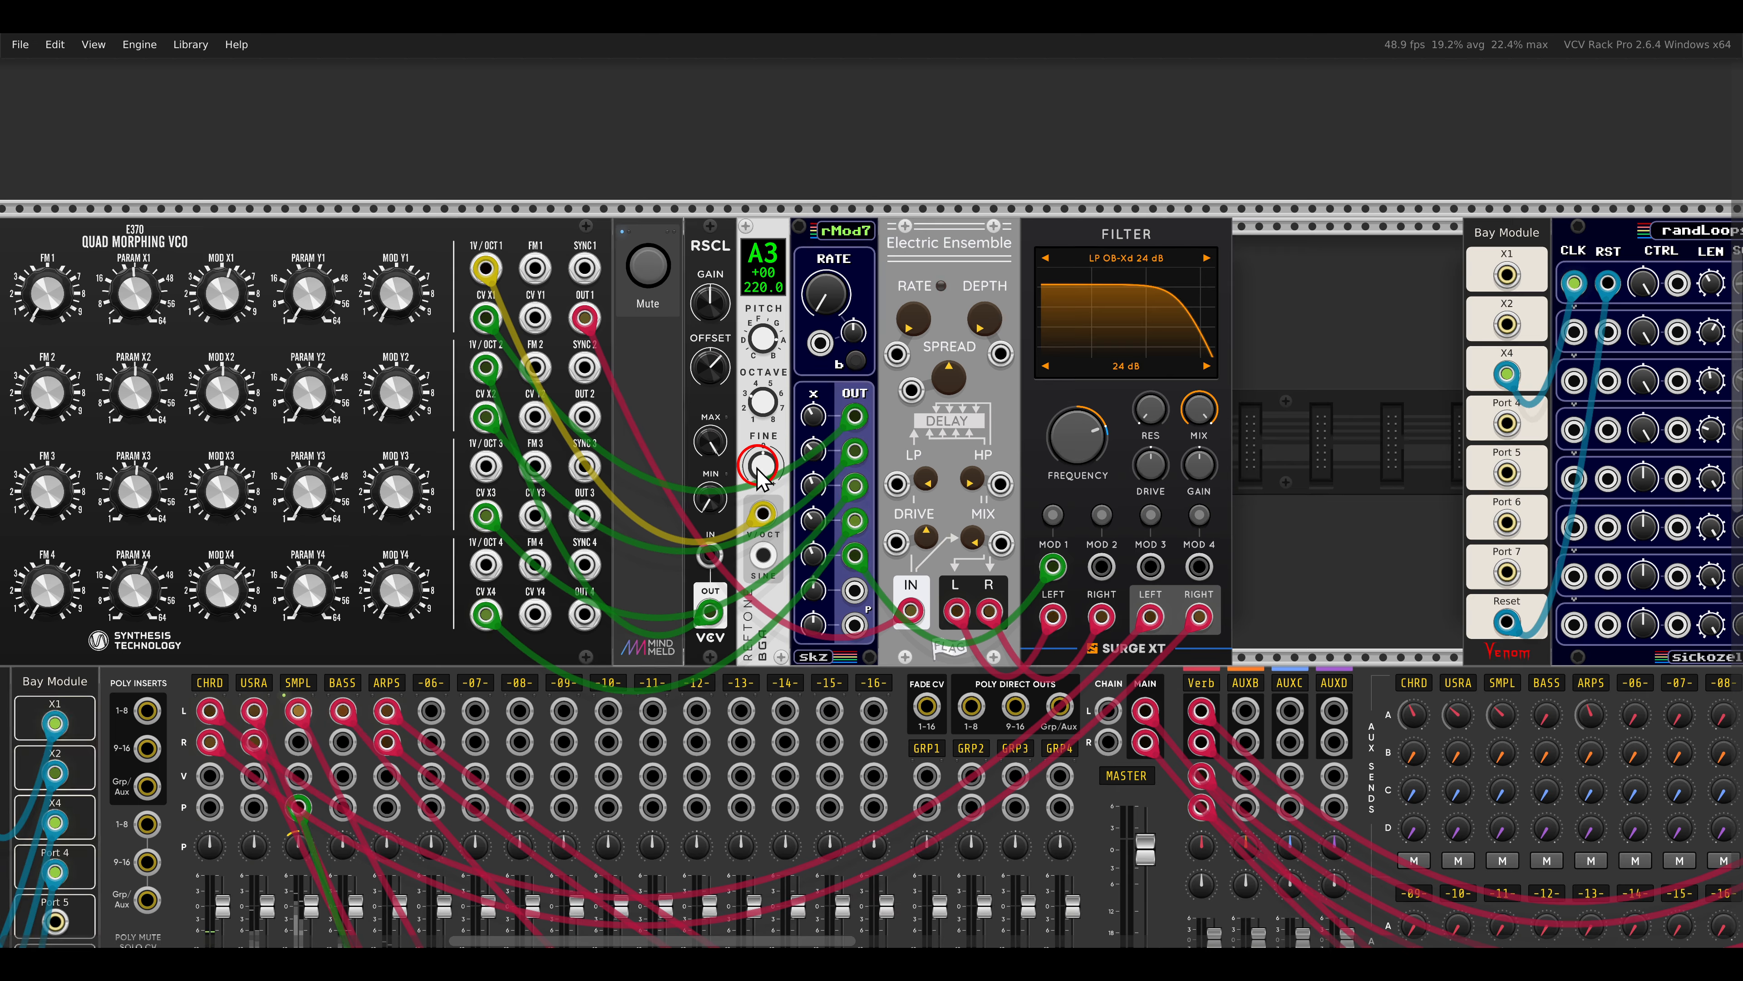
# Step: Switch to the WaveEdit window to view its waveform editor and return to VCV Rack
pyautogui.moveTo(744, 474); pyautogui.dragTo(1150, 446)
pyautogui.moveTo(1156, 454)
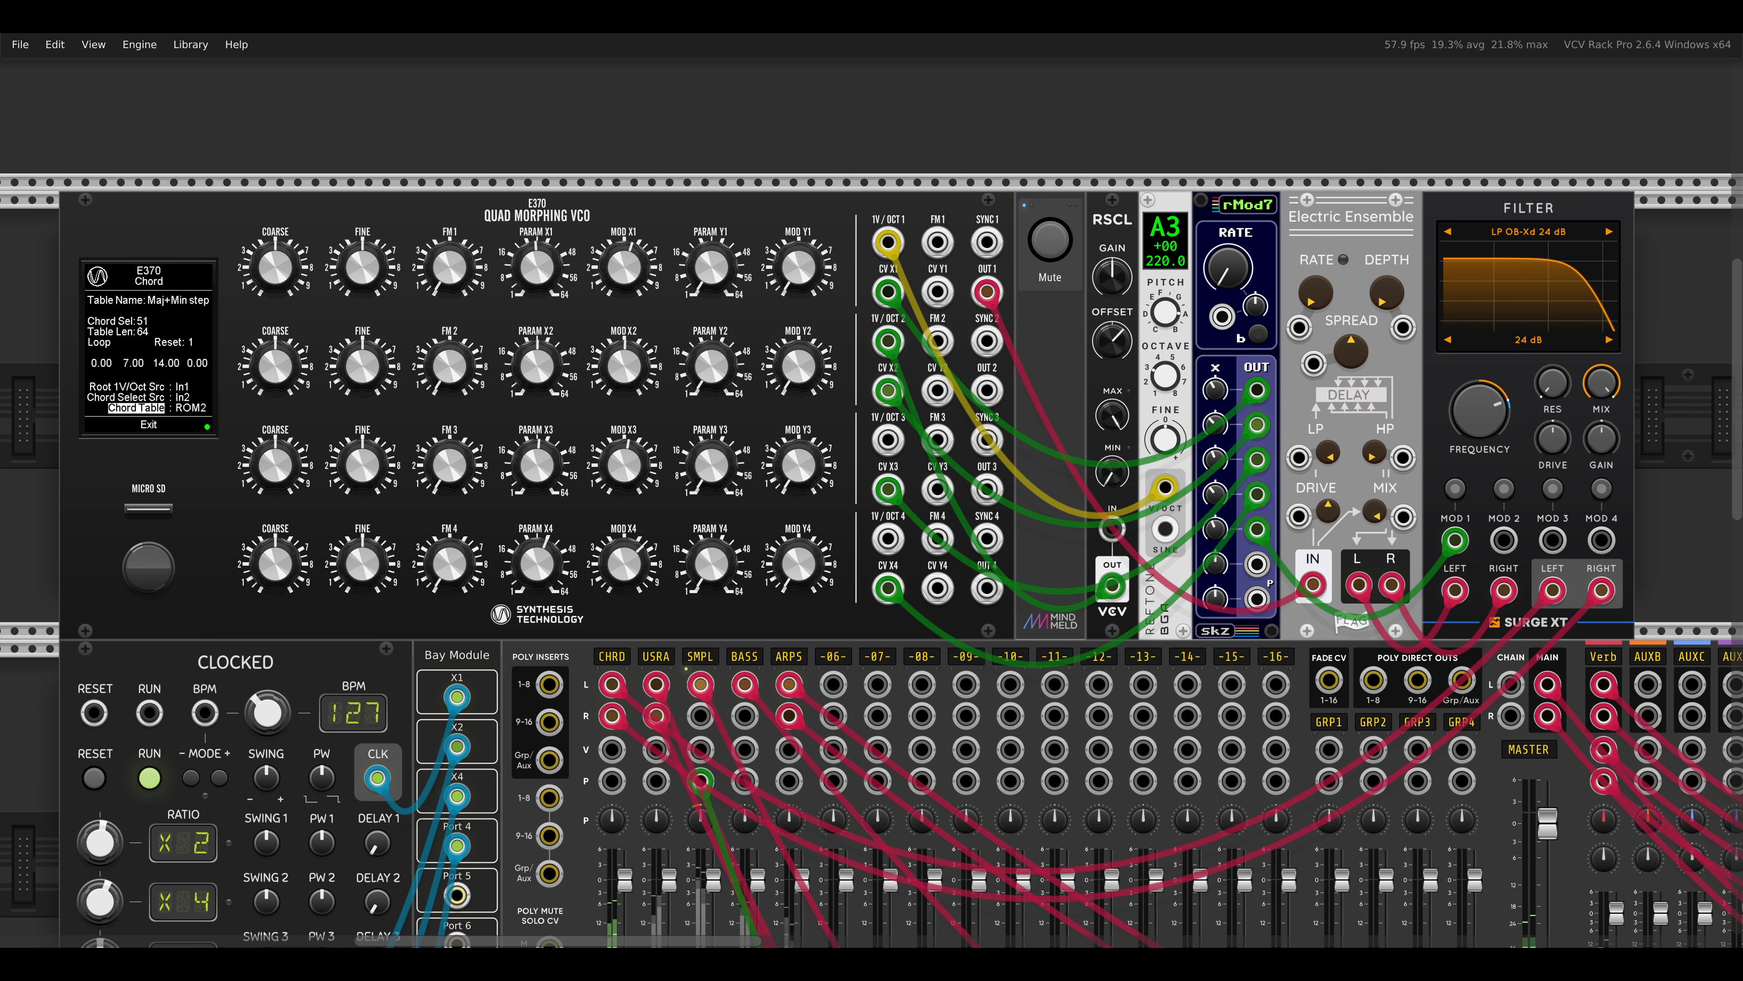
pyautogui.hotkey('alt', 'Tab')
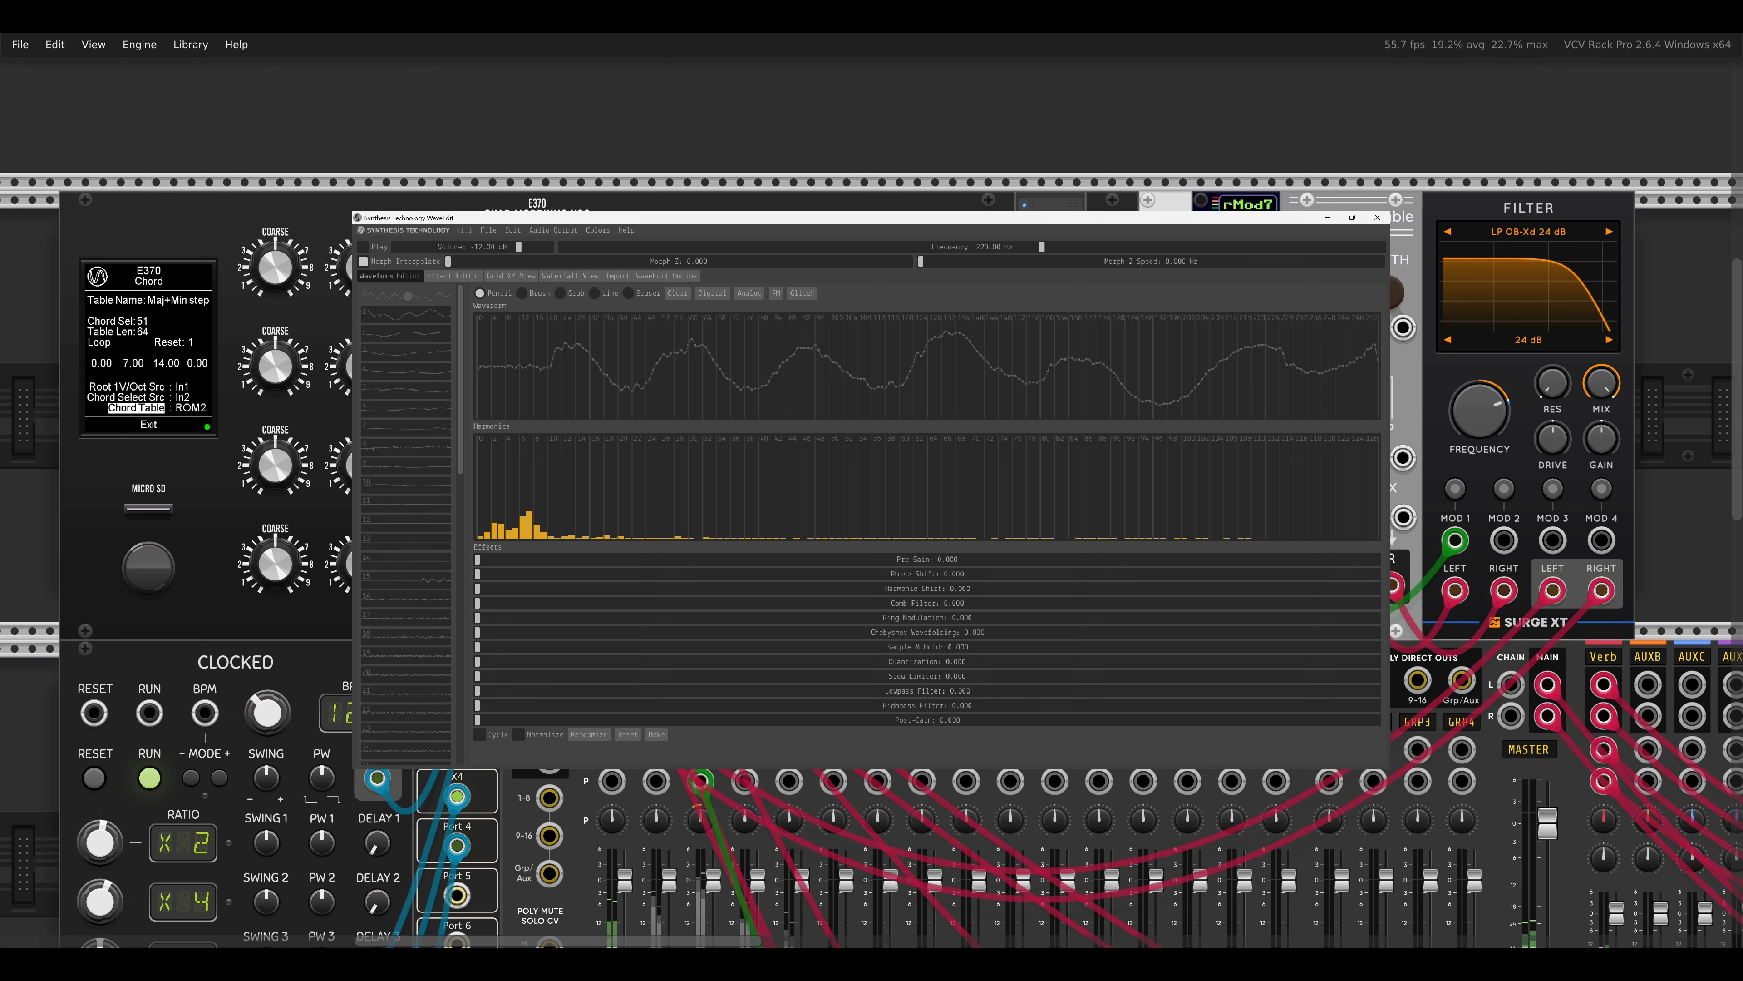
pyautogui.hotkey('alt', 'Tab')
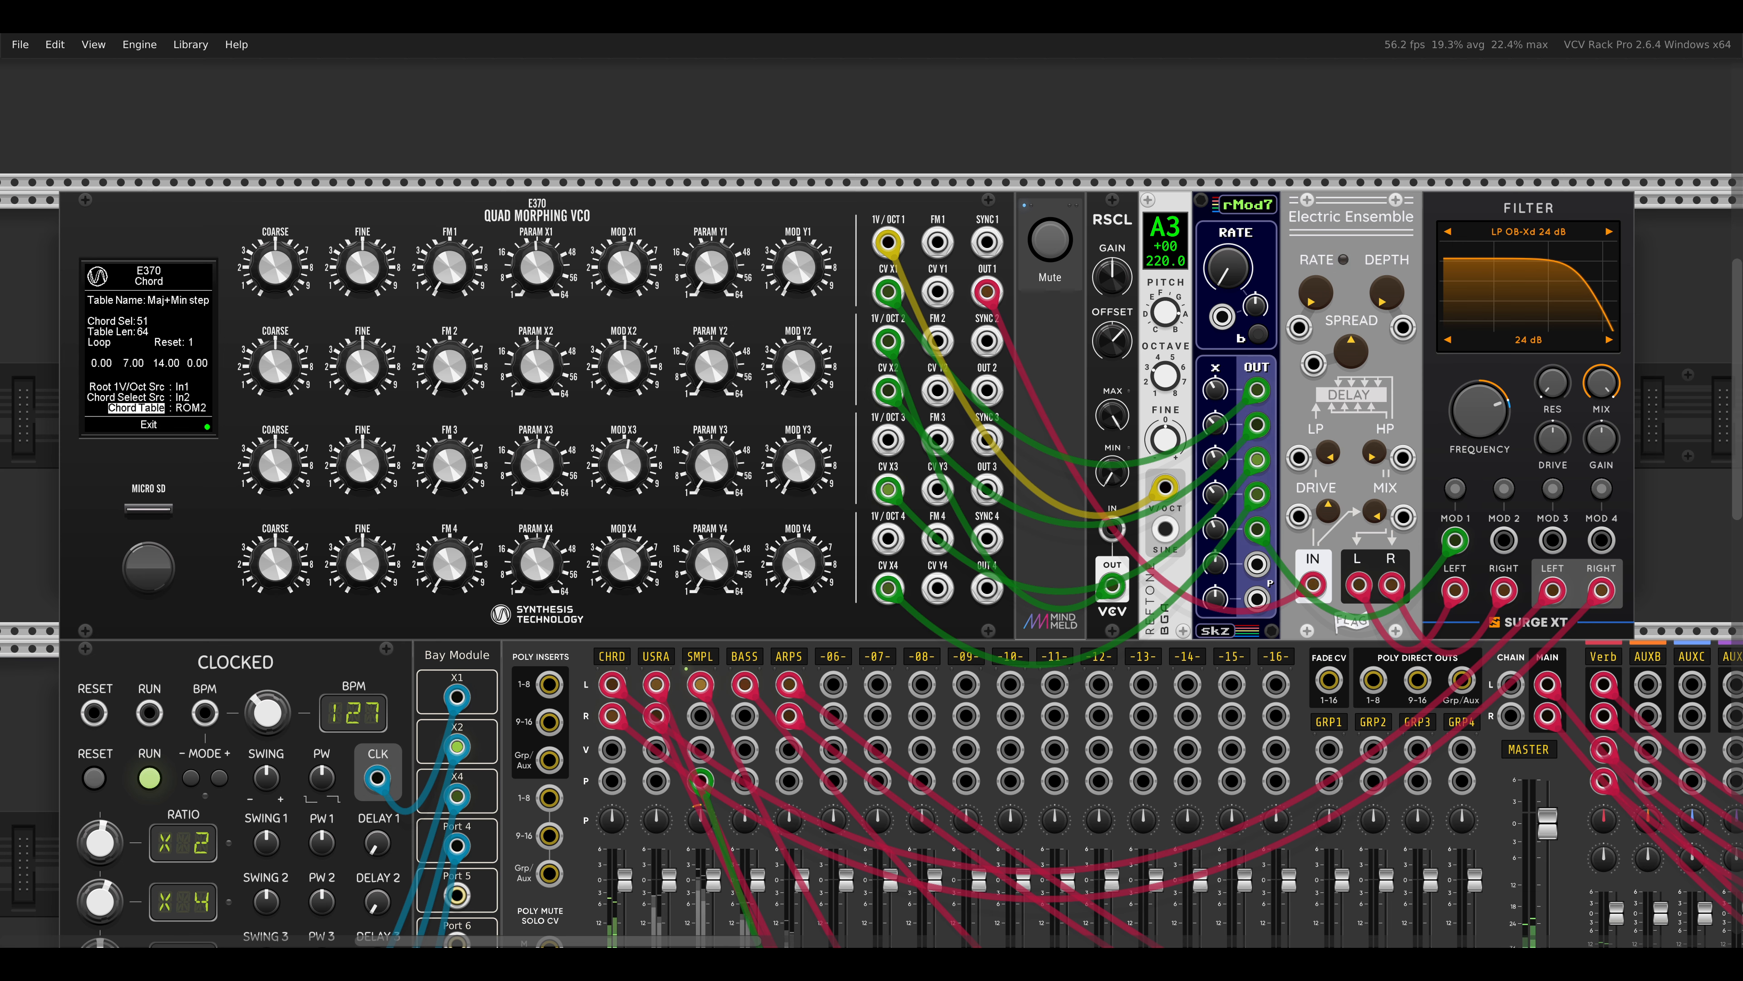
# Step: On the E370 in the lower row, load the file USR A.wav into bank USR A and return to the main page
pyautogui.scroll(-10, 895, 528)
pyautogui.moveTo(863, 591); pyautogui.dragTo(1233, 449)
pyautogui.scroll(2, 739, 465)
pyautogui.moveTo(673, 451); pyautogui.dragTo(690, 443)
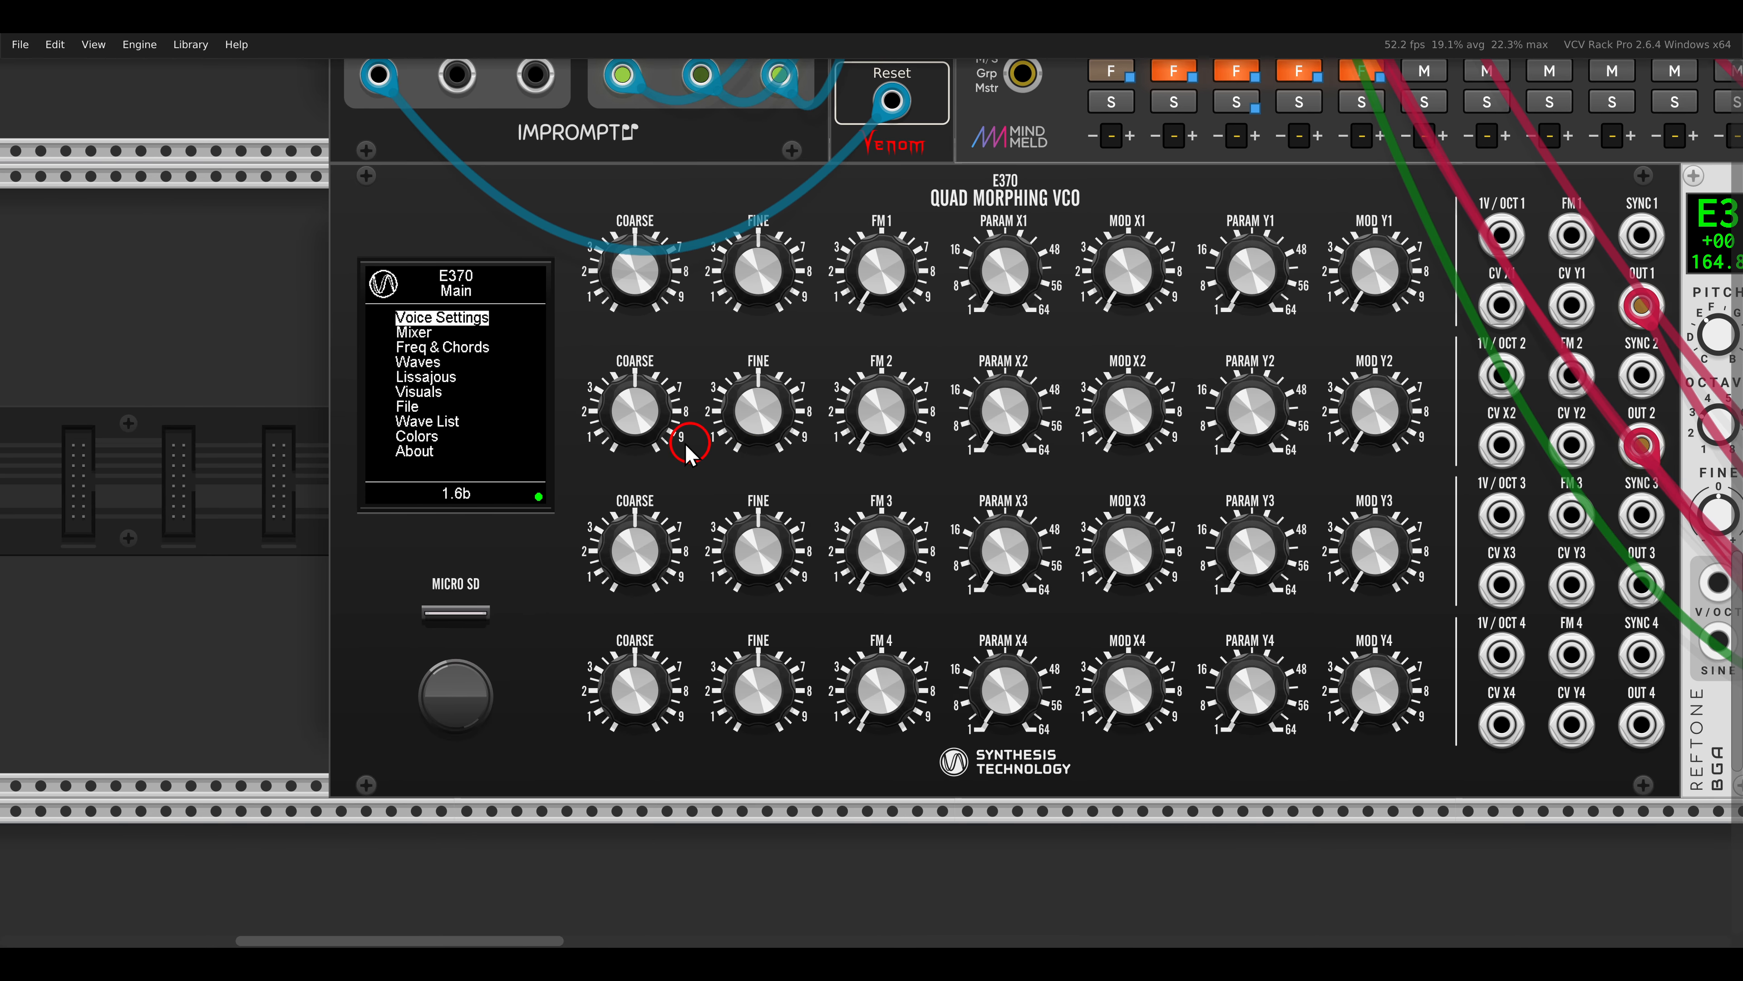
pyautogui.click(409, 409)
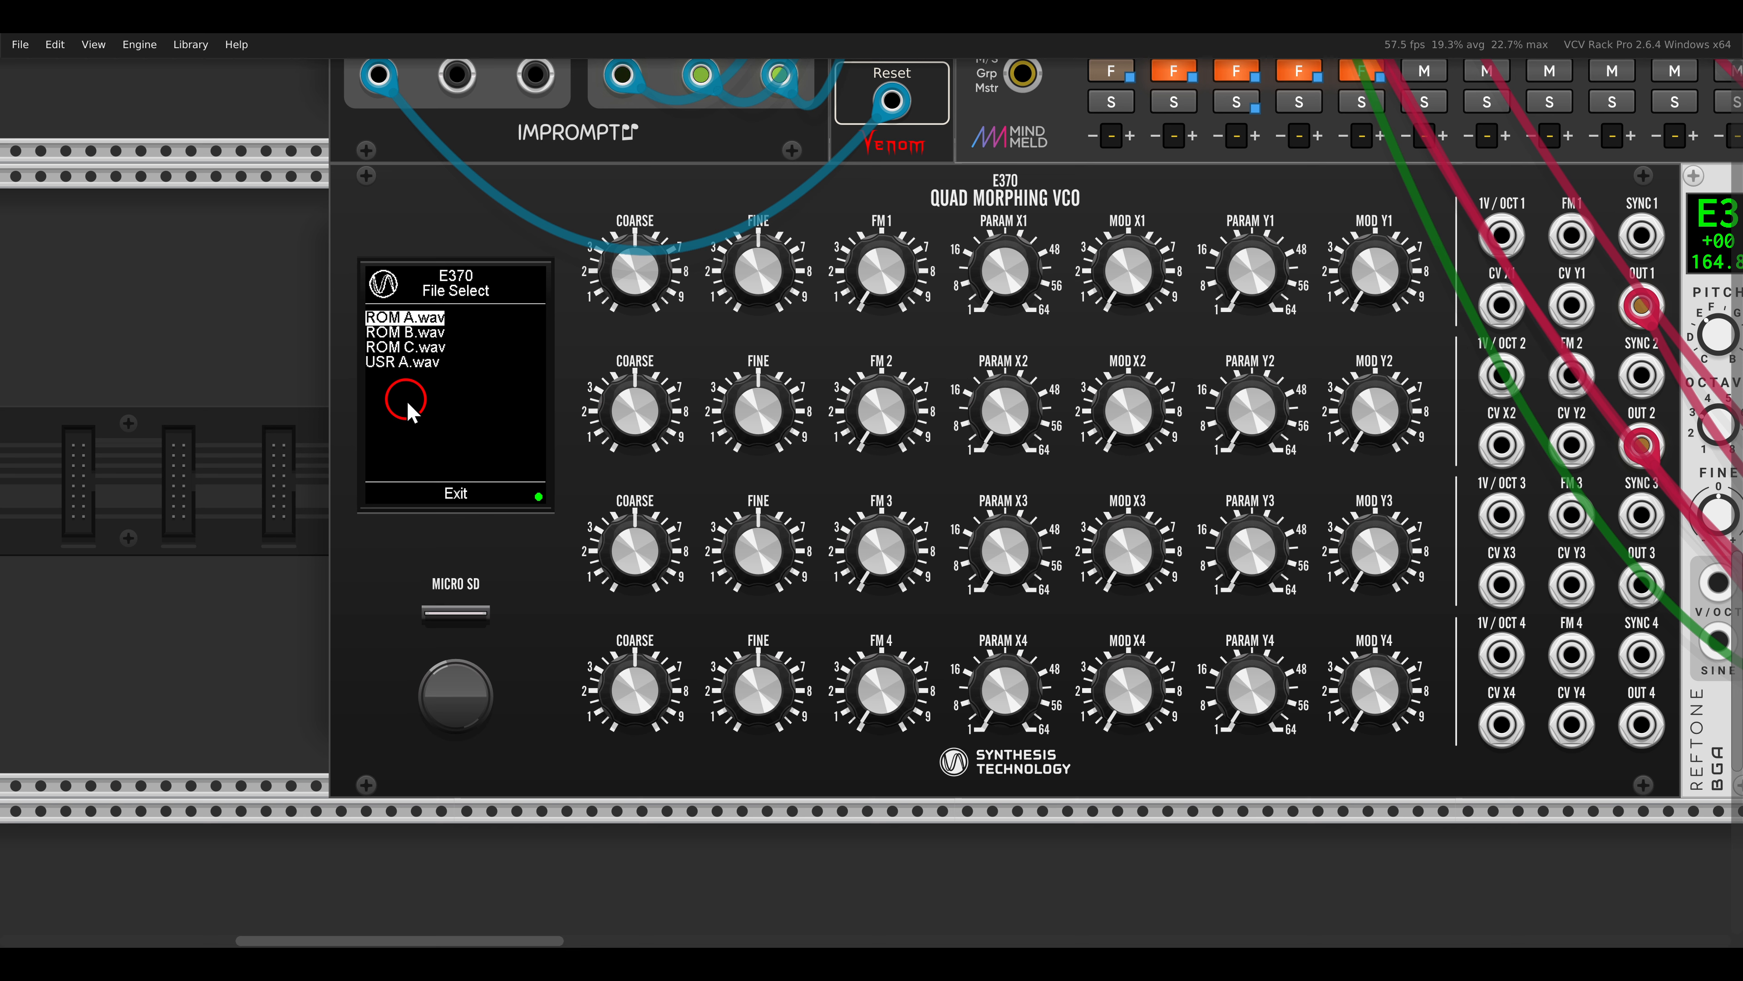
pyautogui.click(406, 364)
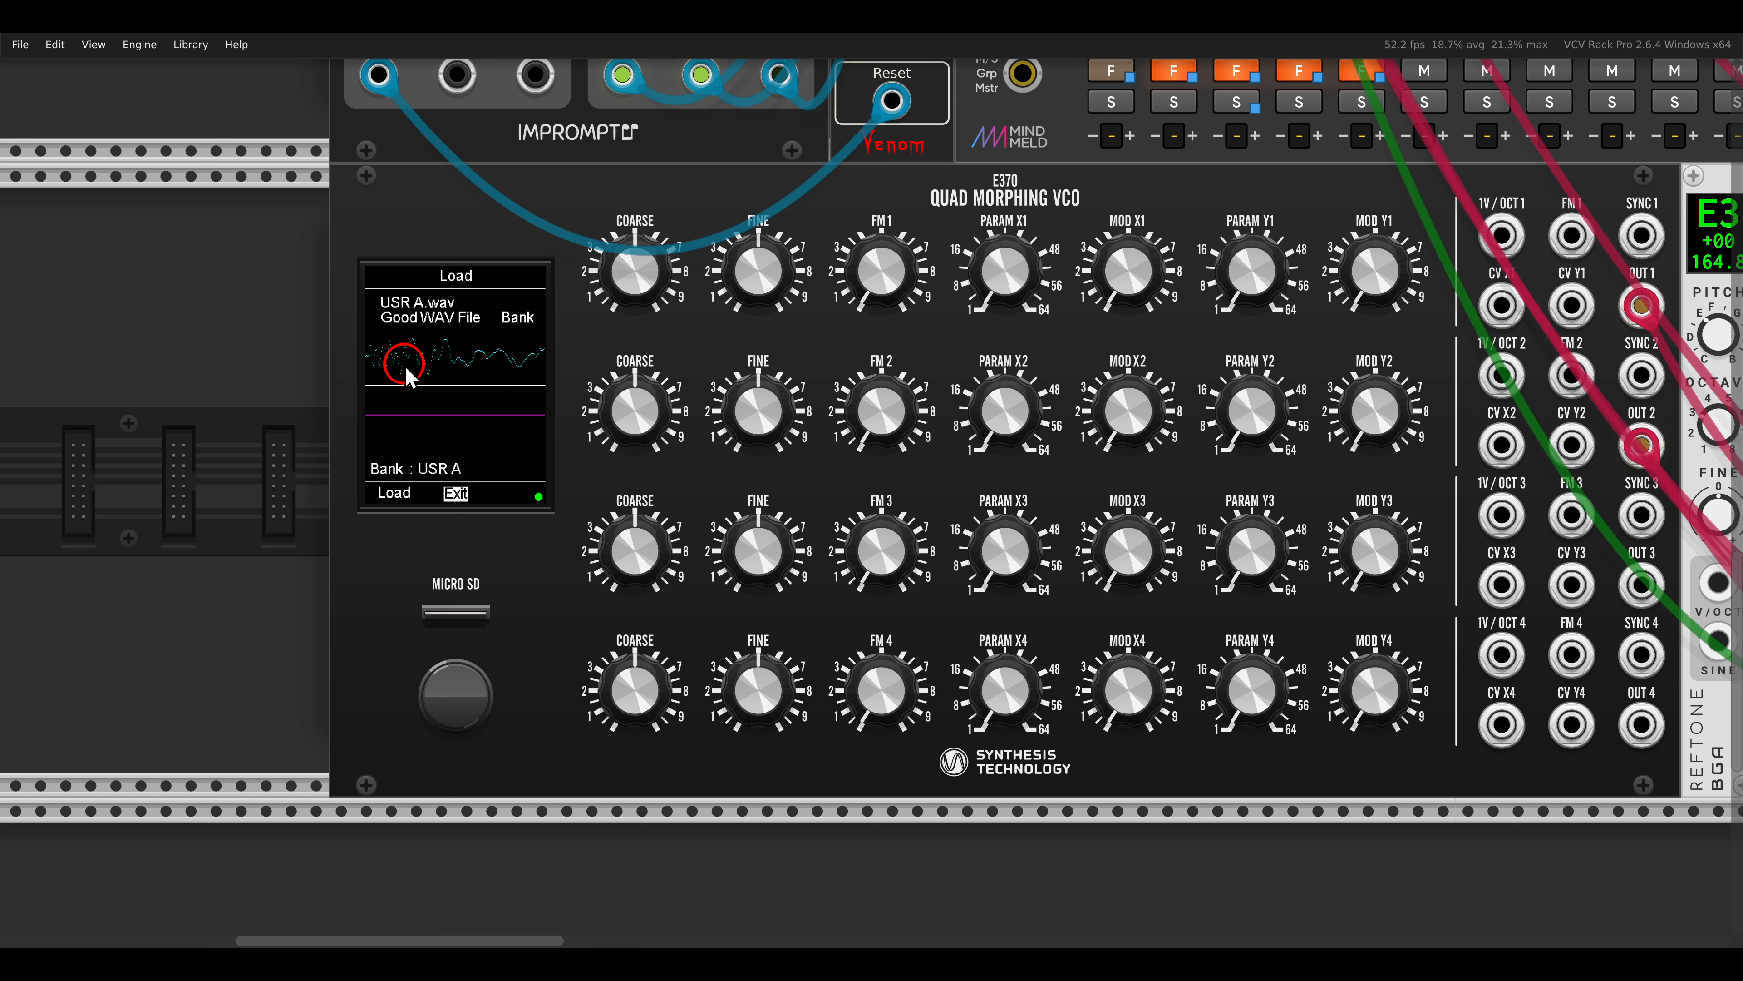
pyautogui.click(389, 494)
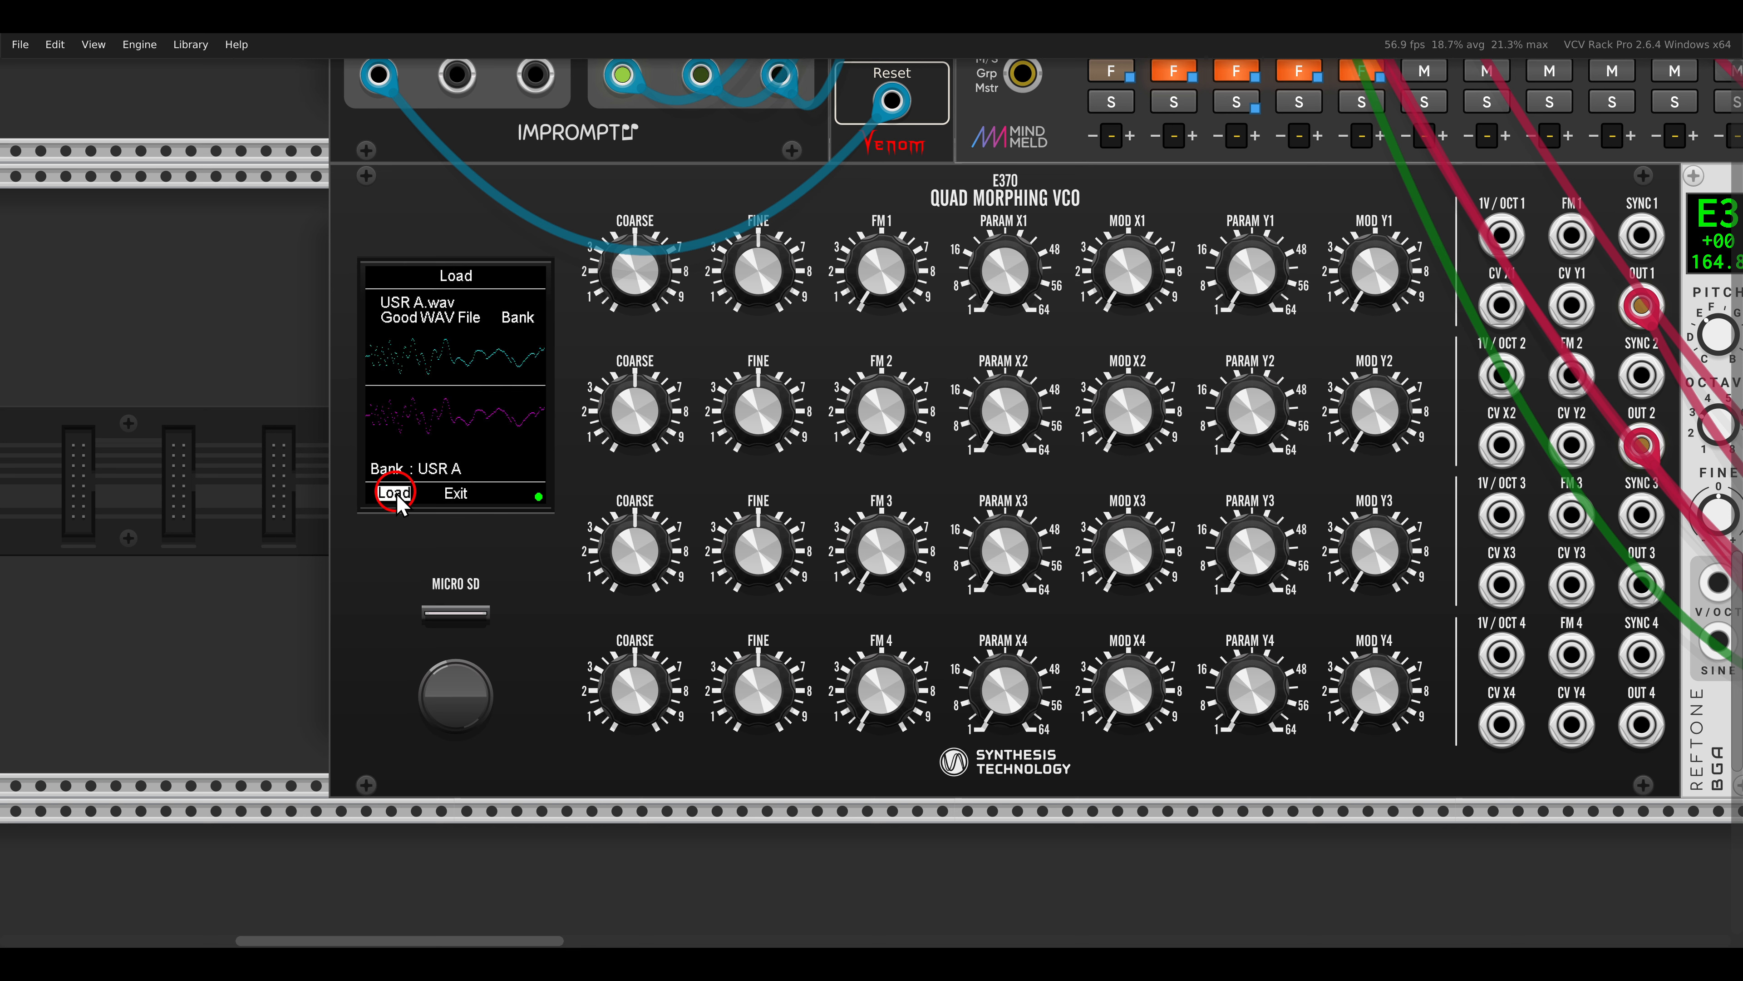
pyautogui.click(455, 495)
pyautogui.click(451, 501)
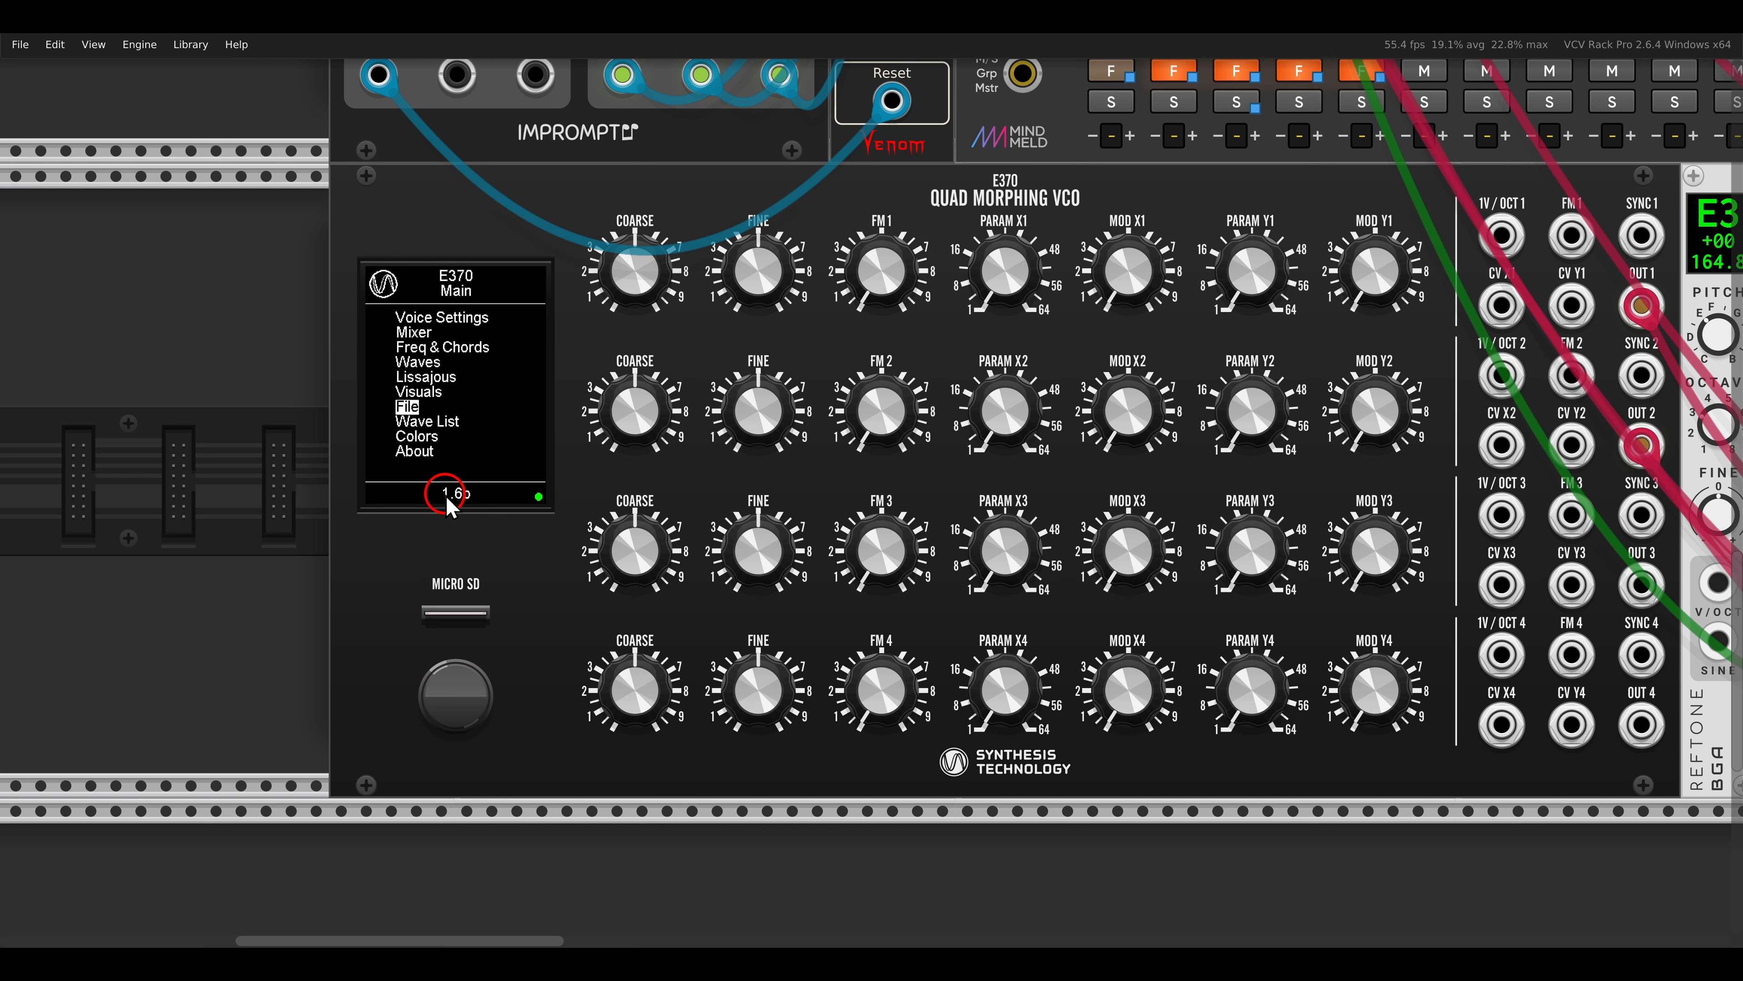
# Step: Release Mute 1 beside the lower E370 and set the bank of voice 1 to USR A in its voice settings
pyautogui.hscroll(5, 798, 478)
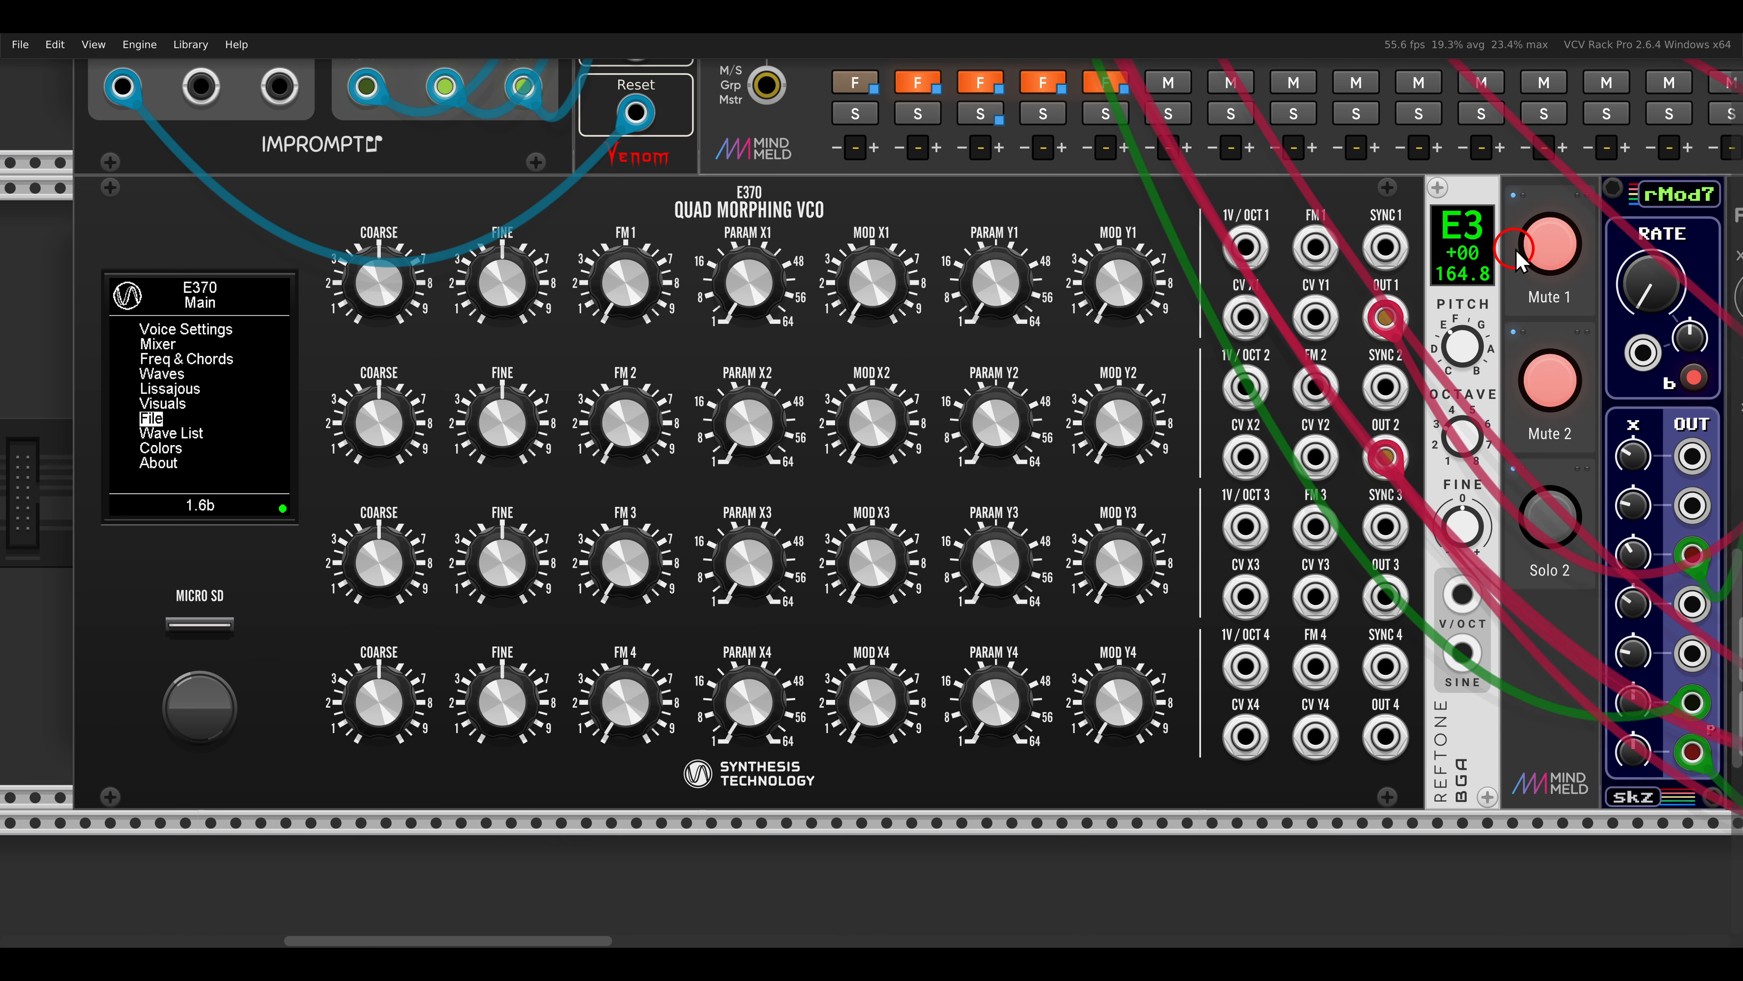
pyautogui.click(206, 331)
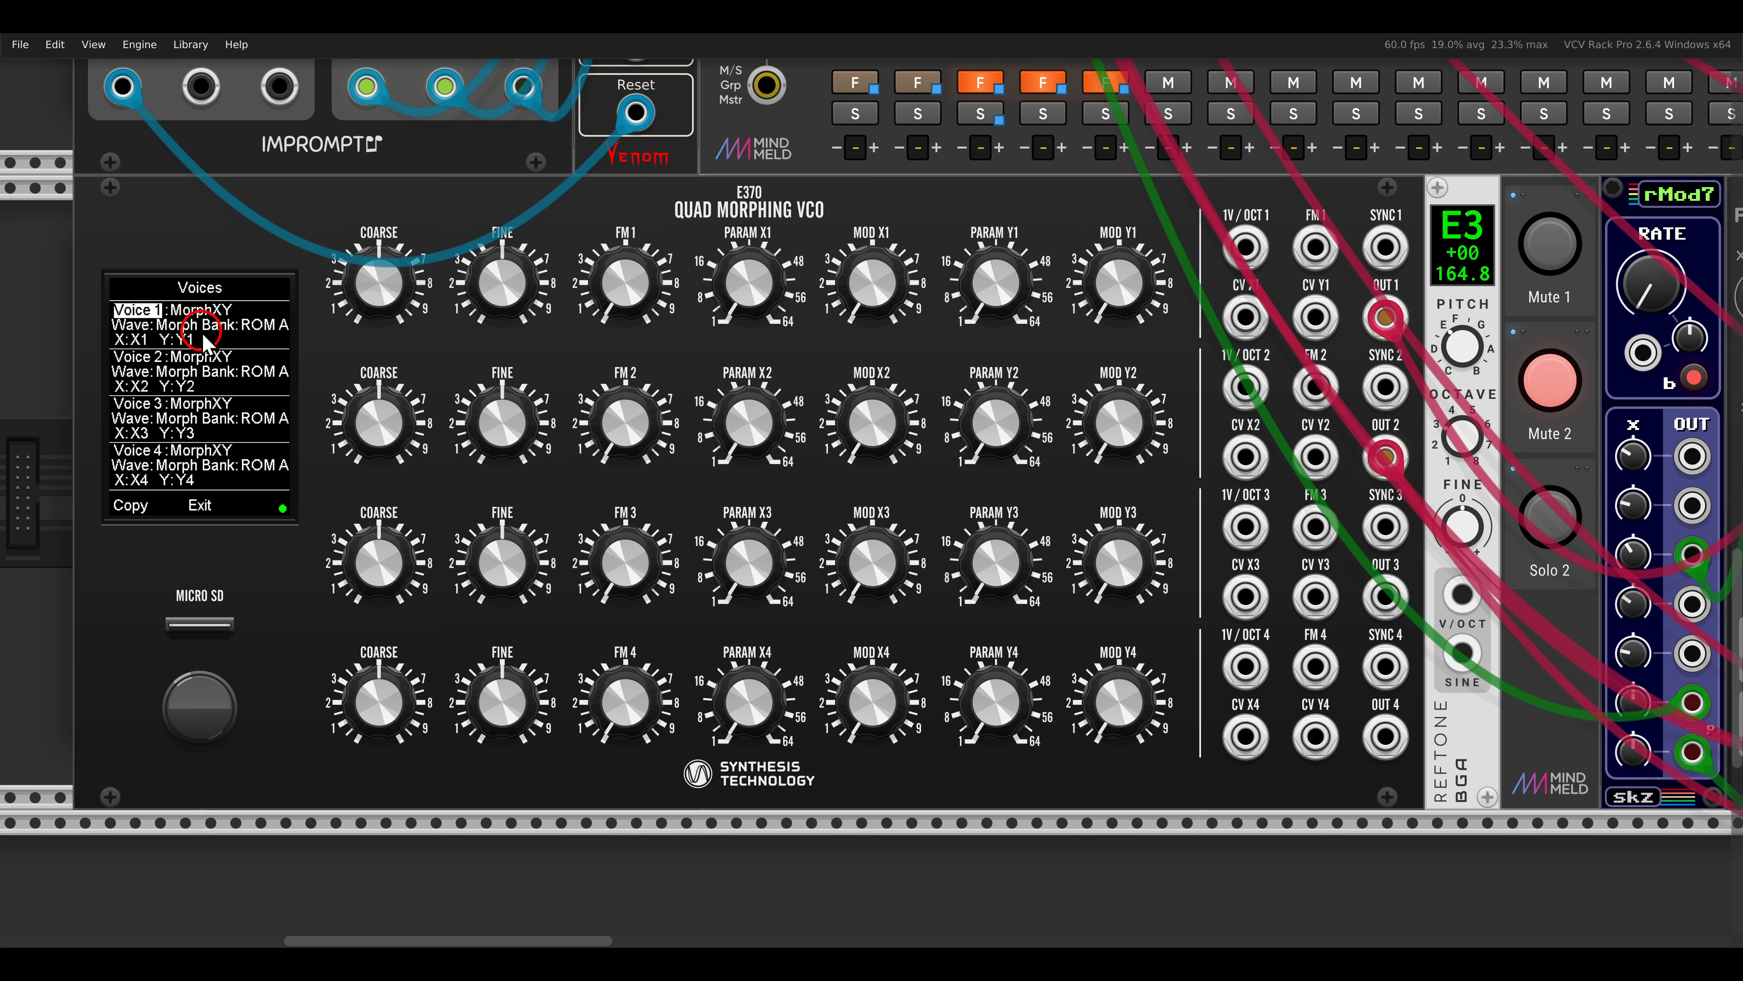
pyautogui.click(149, 320)
pyautogui.click(233, 347)
pyautogui.moveTo(223, 304); pyautogui.dragTo(218, 265)
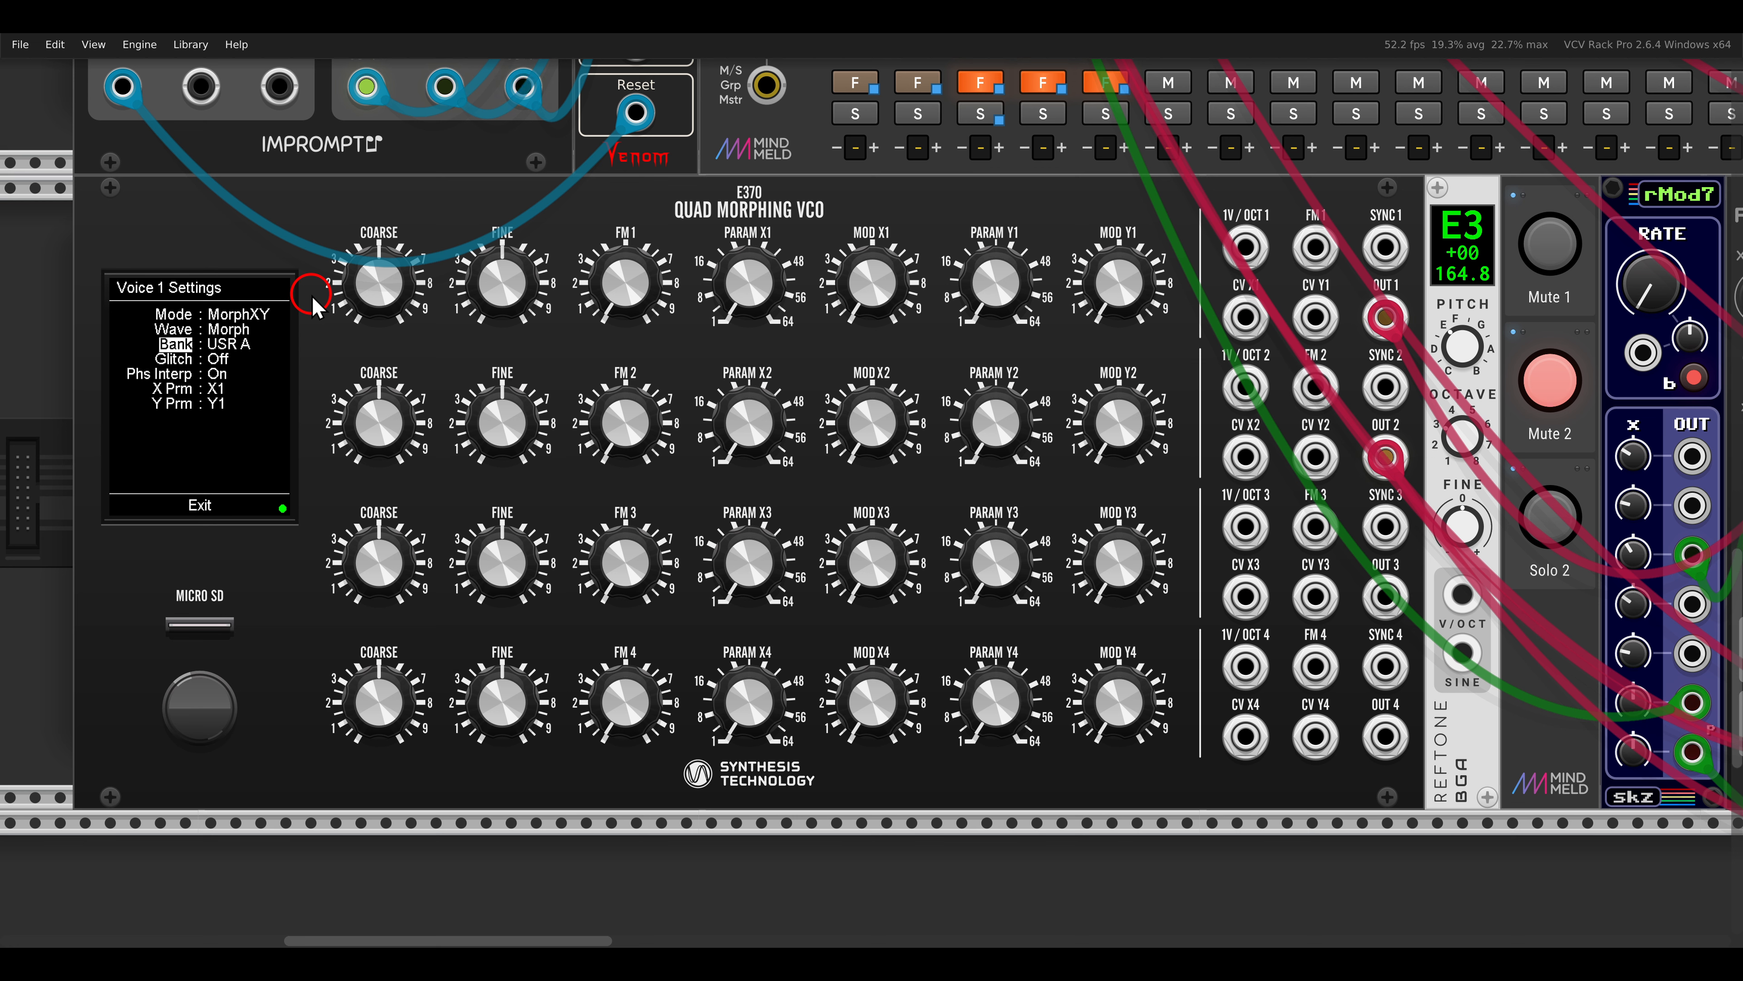
# Step: Raise voice 1's Param X1 and Param Y1 to around mid-range to morph through the user wavetable bank
pyautogui.moveTo(738, 285)
pyautogui.mouseDown()
pyautogui.moveTo(746, 63)
pyautogui.moveTo(785, 298)
pyautogui.moveTo(766, 265)
pyautogui.mouseUp()
pyautogui.click(1004, 295)
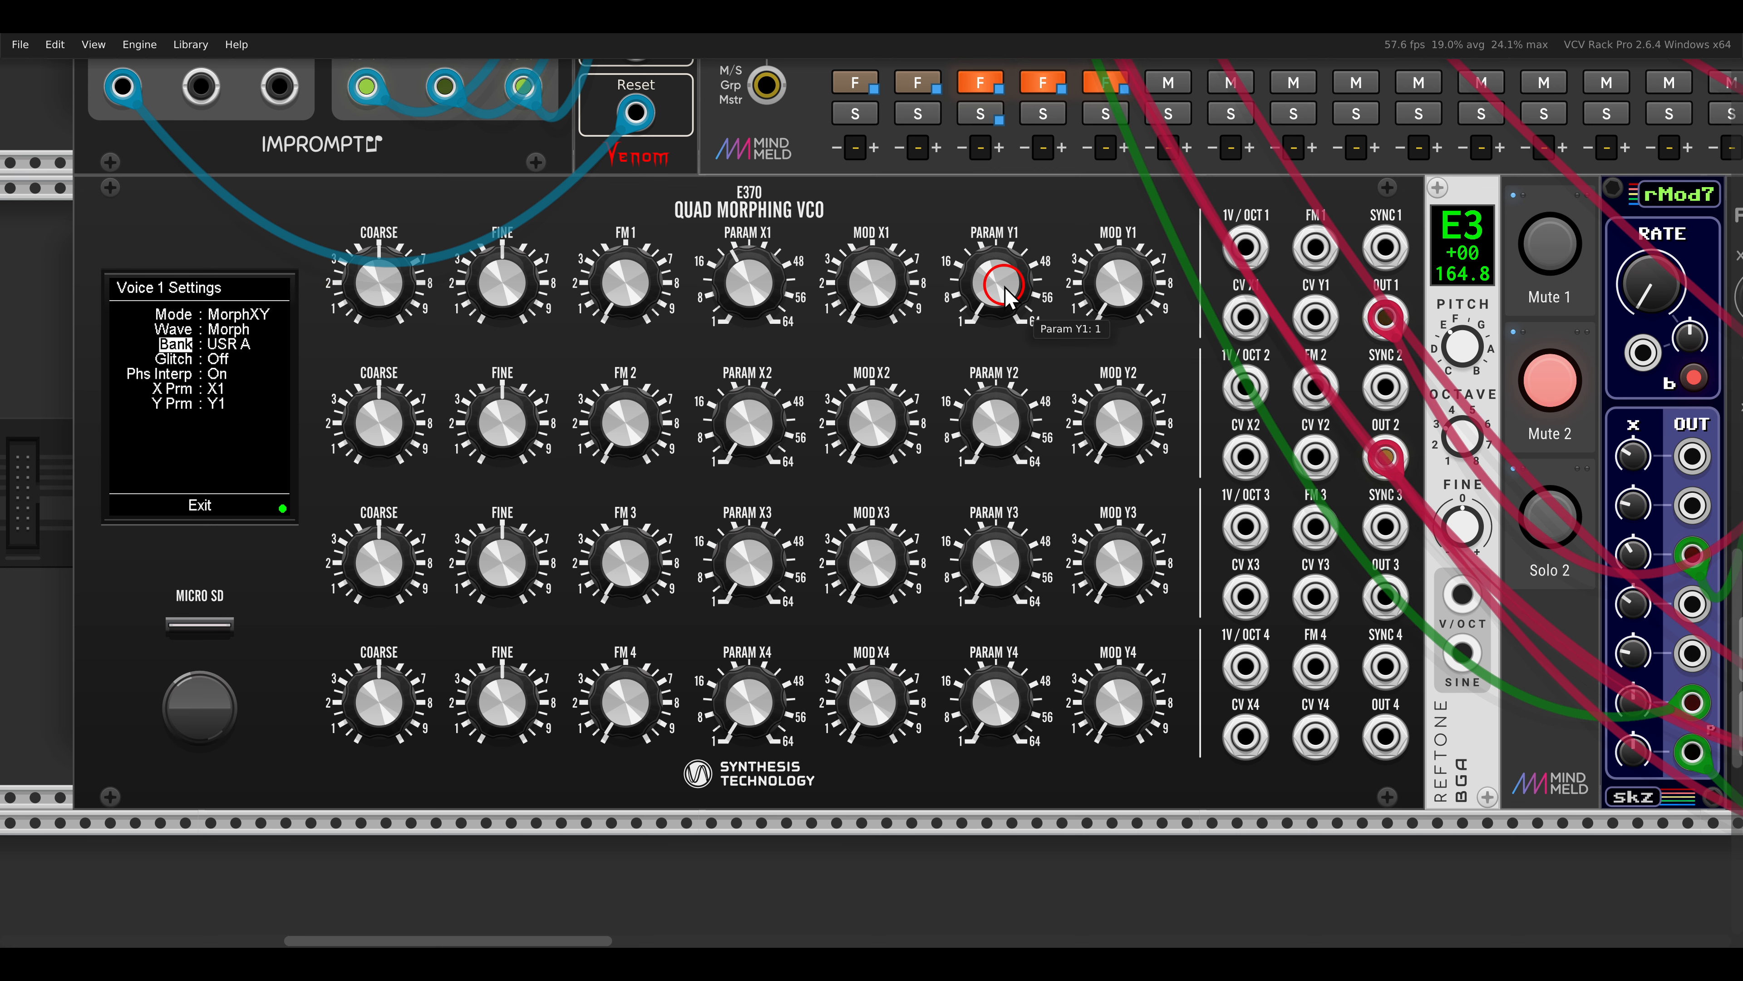
pyautogui.moveTo(1004, 295); pyautogui.dragTo(968, 233)
pyautogui.click(739, 280)
pyautogui.moveTo(739, 280); pyautogui.dragTo(772, 257)
pyautogui.moveTo(997, 291); pyautogui.dragTo(995, 240)
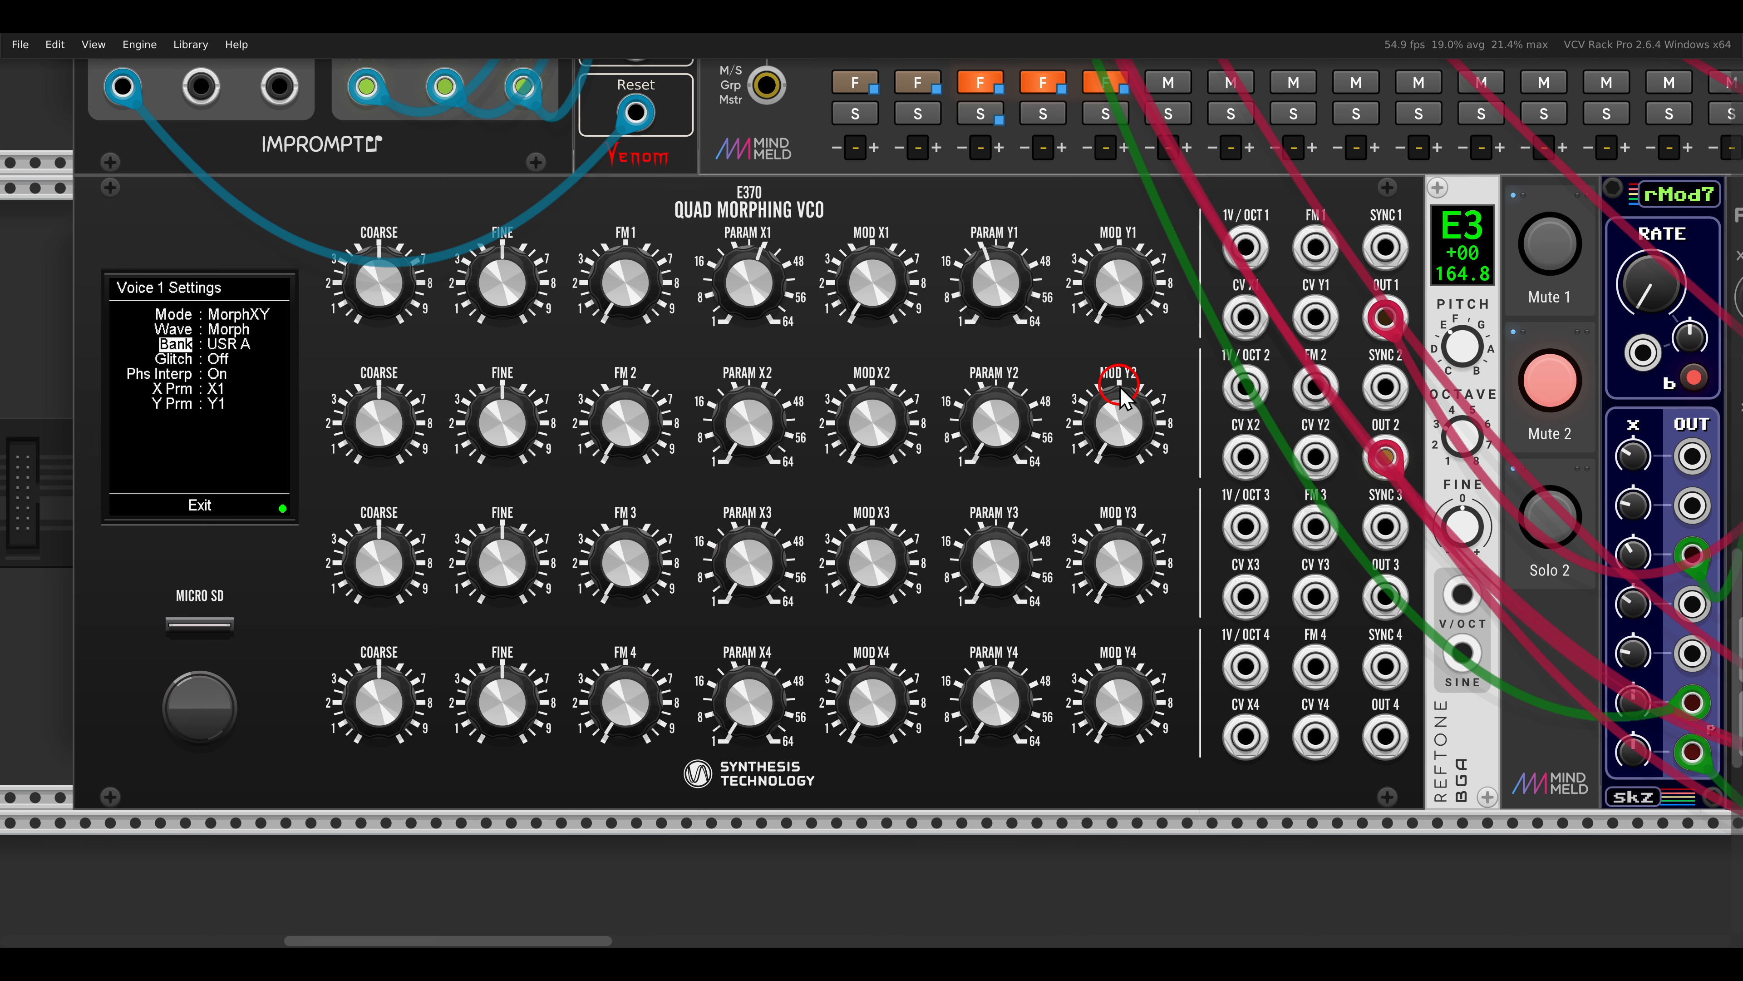
# Step: Patch the rMod7's first two outputs into CV X1 and CV Y1, with Mod X1 and Mod Y1 raised to about 5
pyautogui.hscroll(3, 1126, 398)
pyautogui.moveTo(1566, 458); pyautogui.dragTo(1124, 320)
pyautogui.moveTo(1567, 506); pyautogui.dragTo(1130, 459)
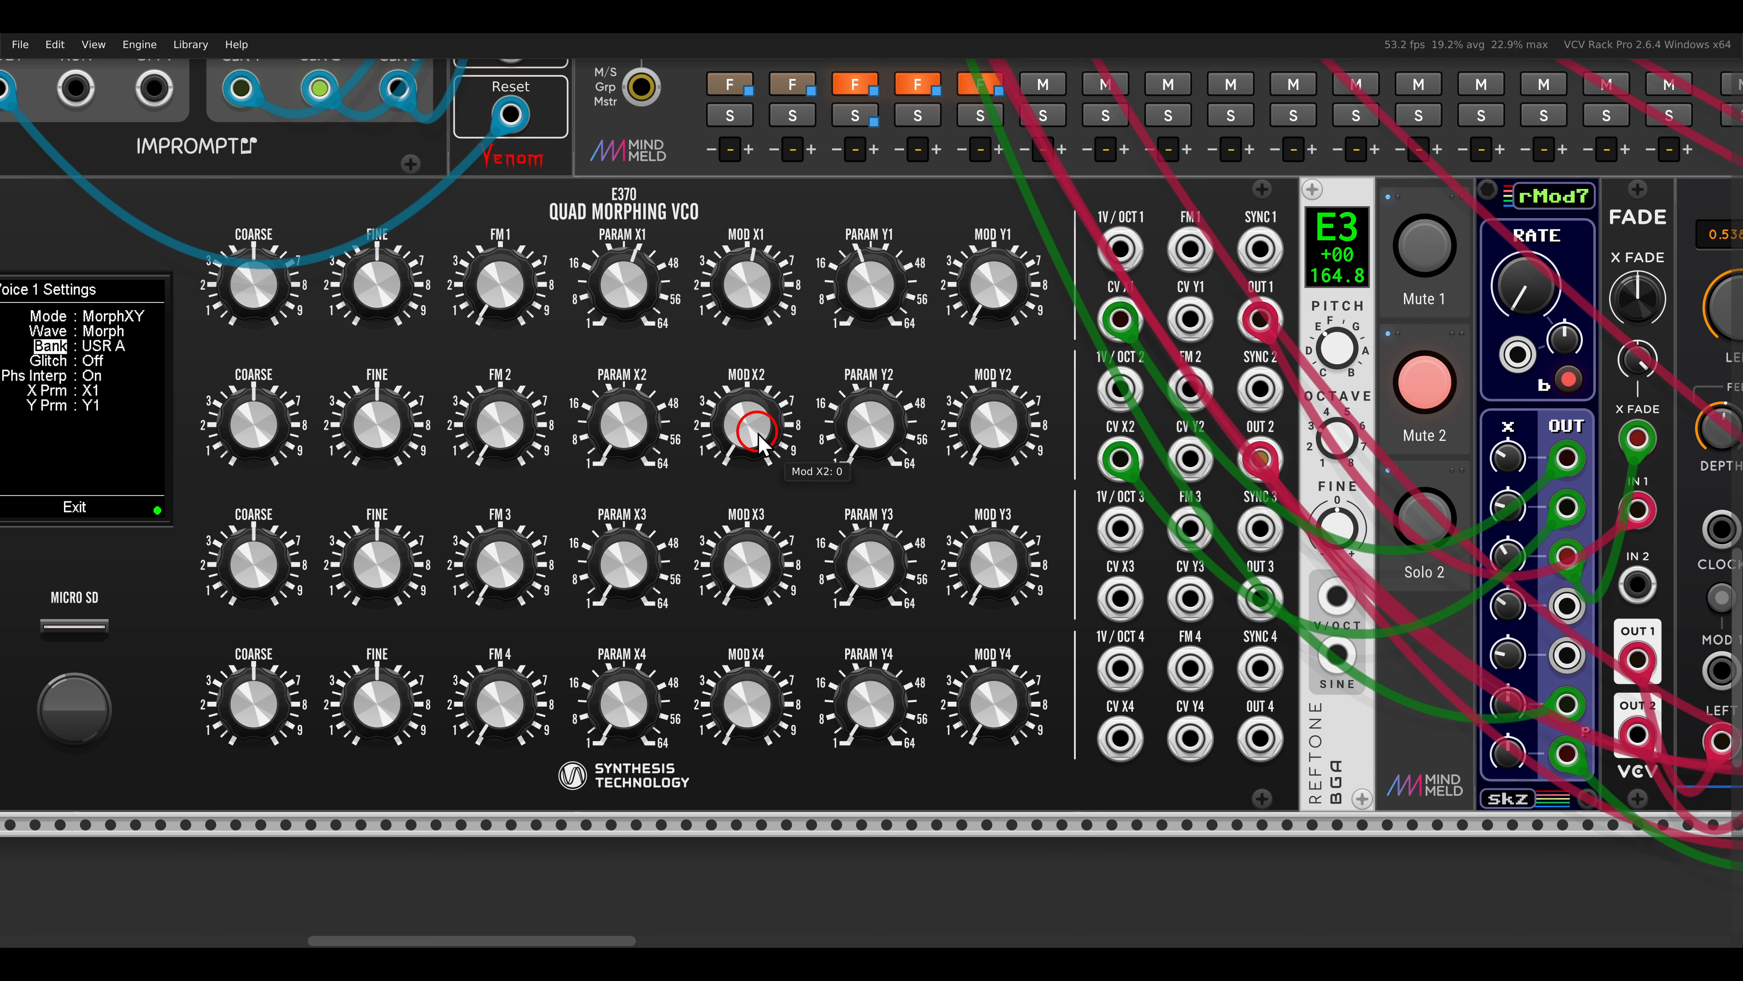
pyautogui.hscroll(-3, 669, 398)
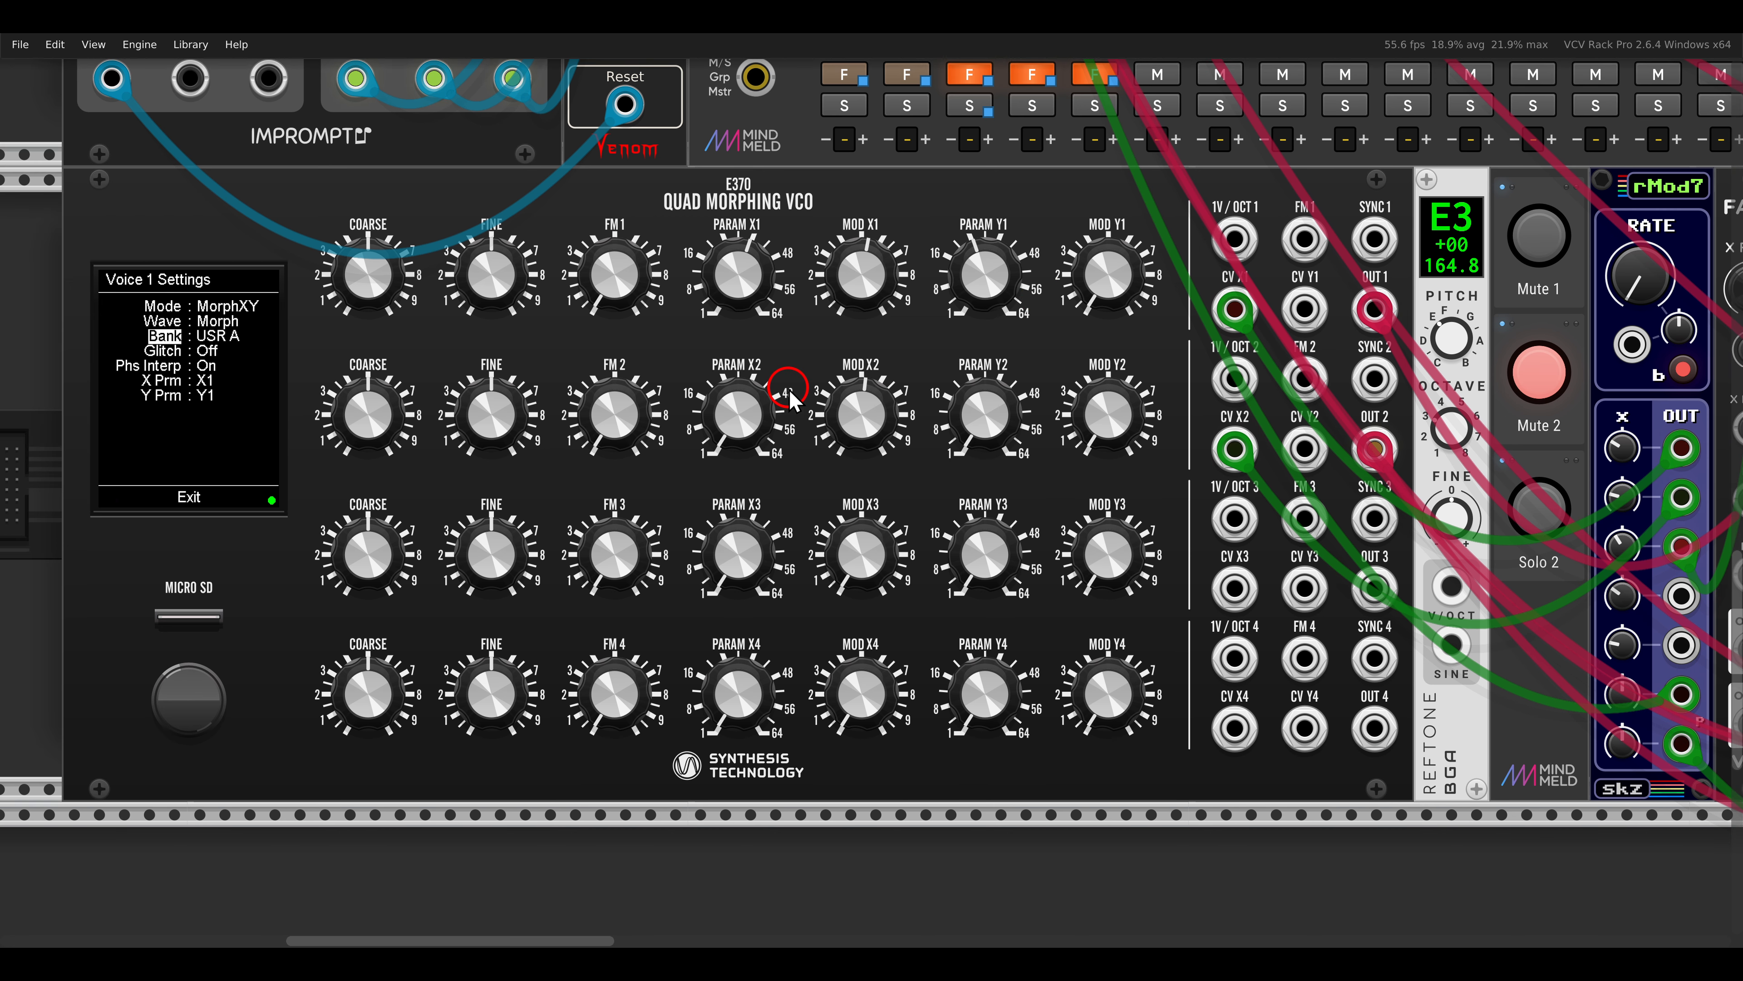
pyautogui.moveTo(860, 405); pyautogui.dragTo(910, 625)
pyautogui.moveTo(1098, 275); pyautogui.dragTo(1085, 199)
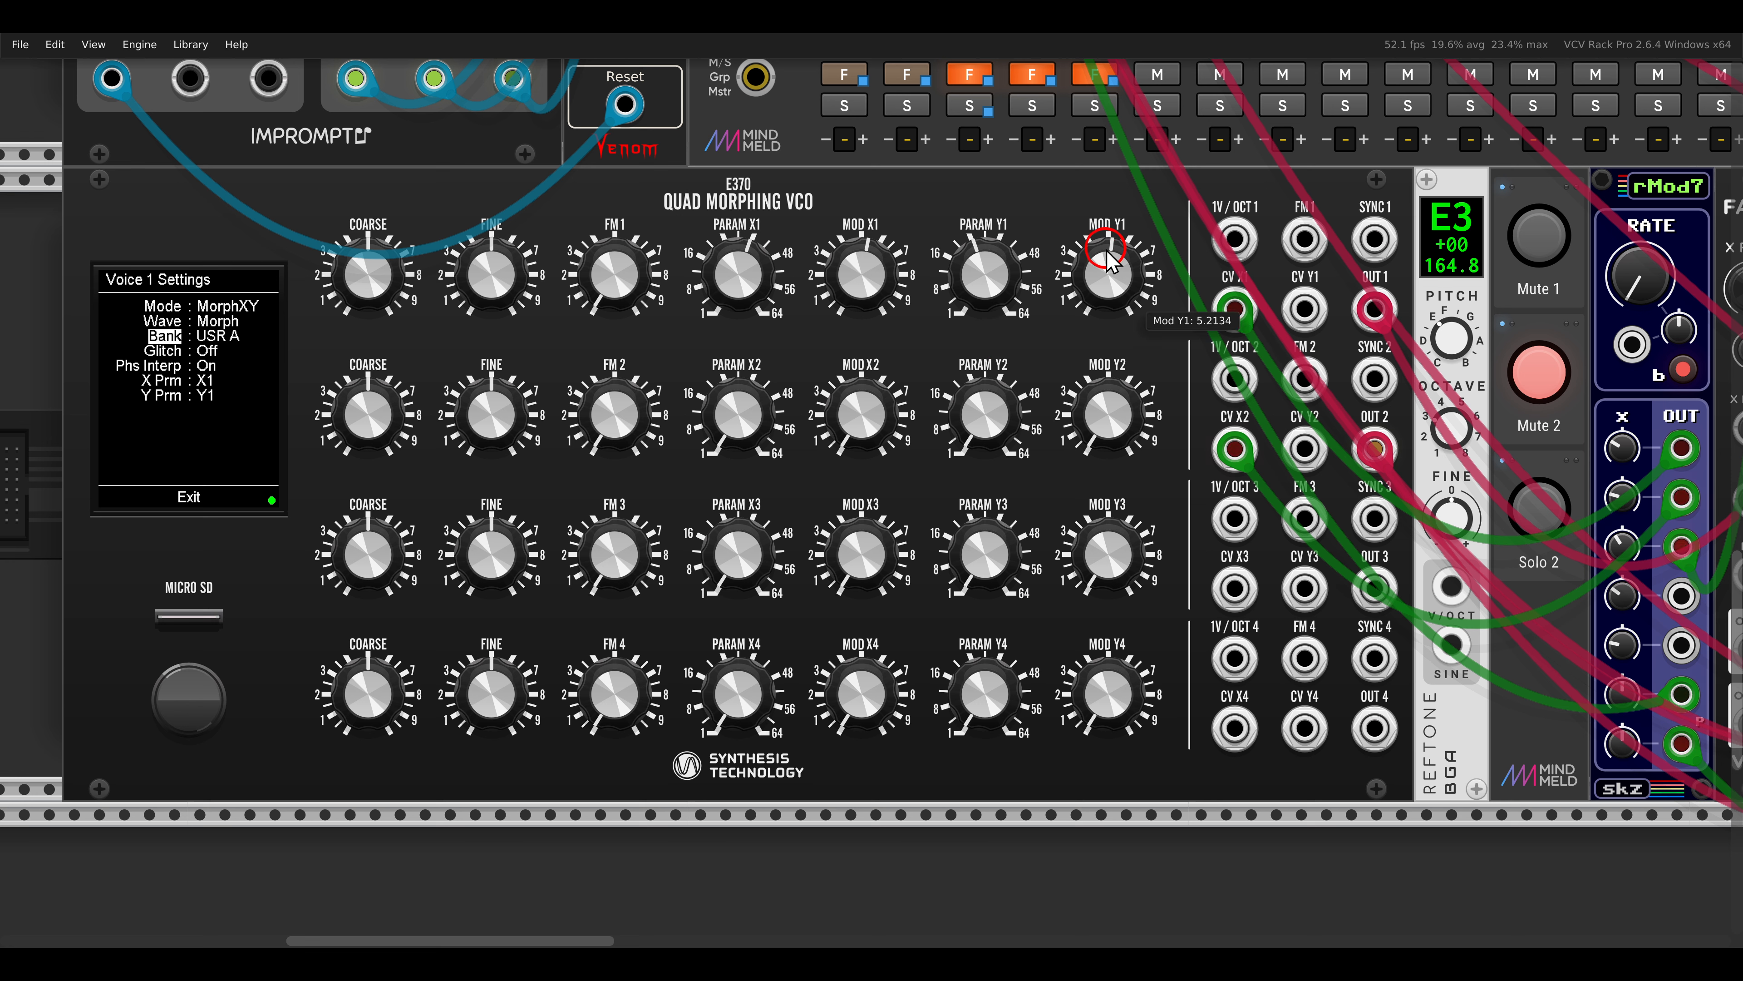
pyautogui.moveTo(1233, 449); pyautogui.dragTo(1304, 309)
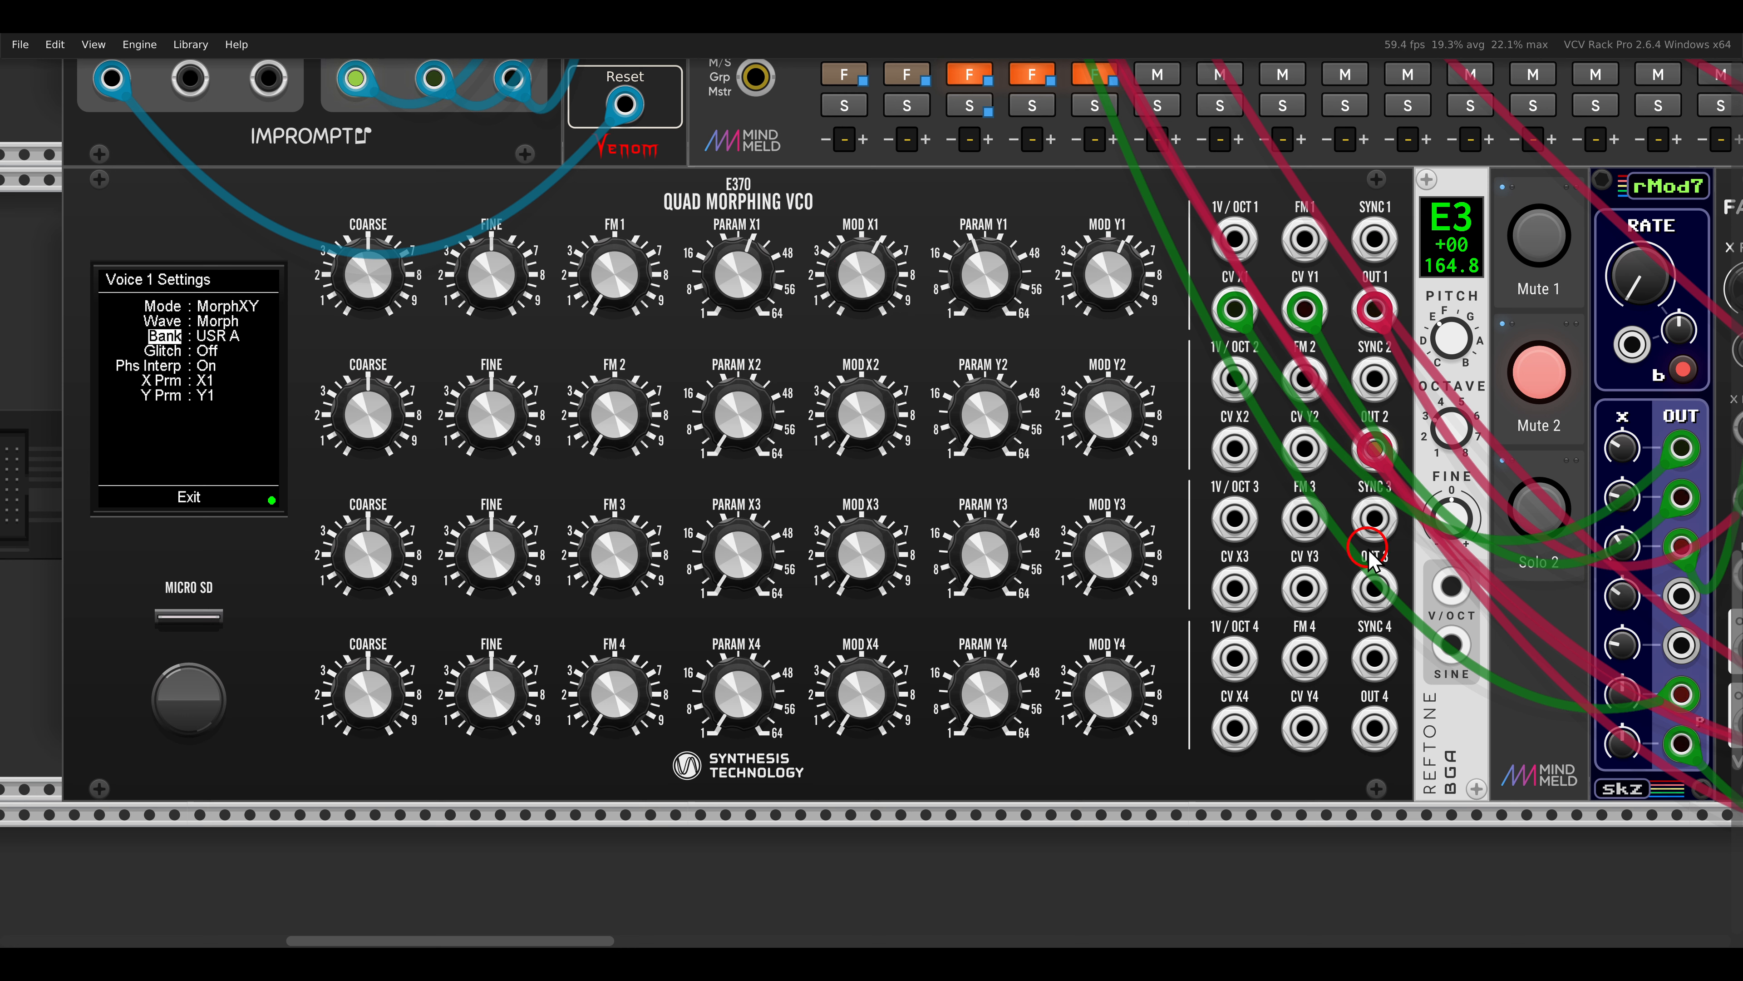
# Step: Patch the BGA's V/Oct output into voice 1's 1V/Oct input and set the Delay's Mix to about 46%
pyautogui.moveTo(1451, 646); pyautogui.dragTo(1248, 251)
pyautogui.click(1451, 596)
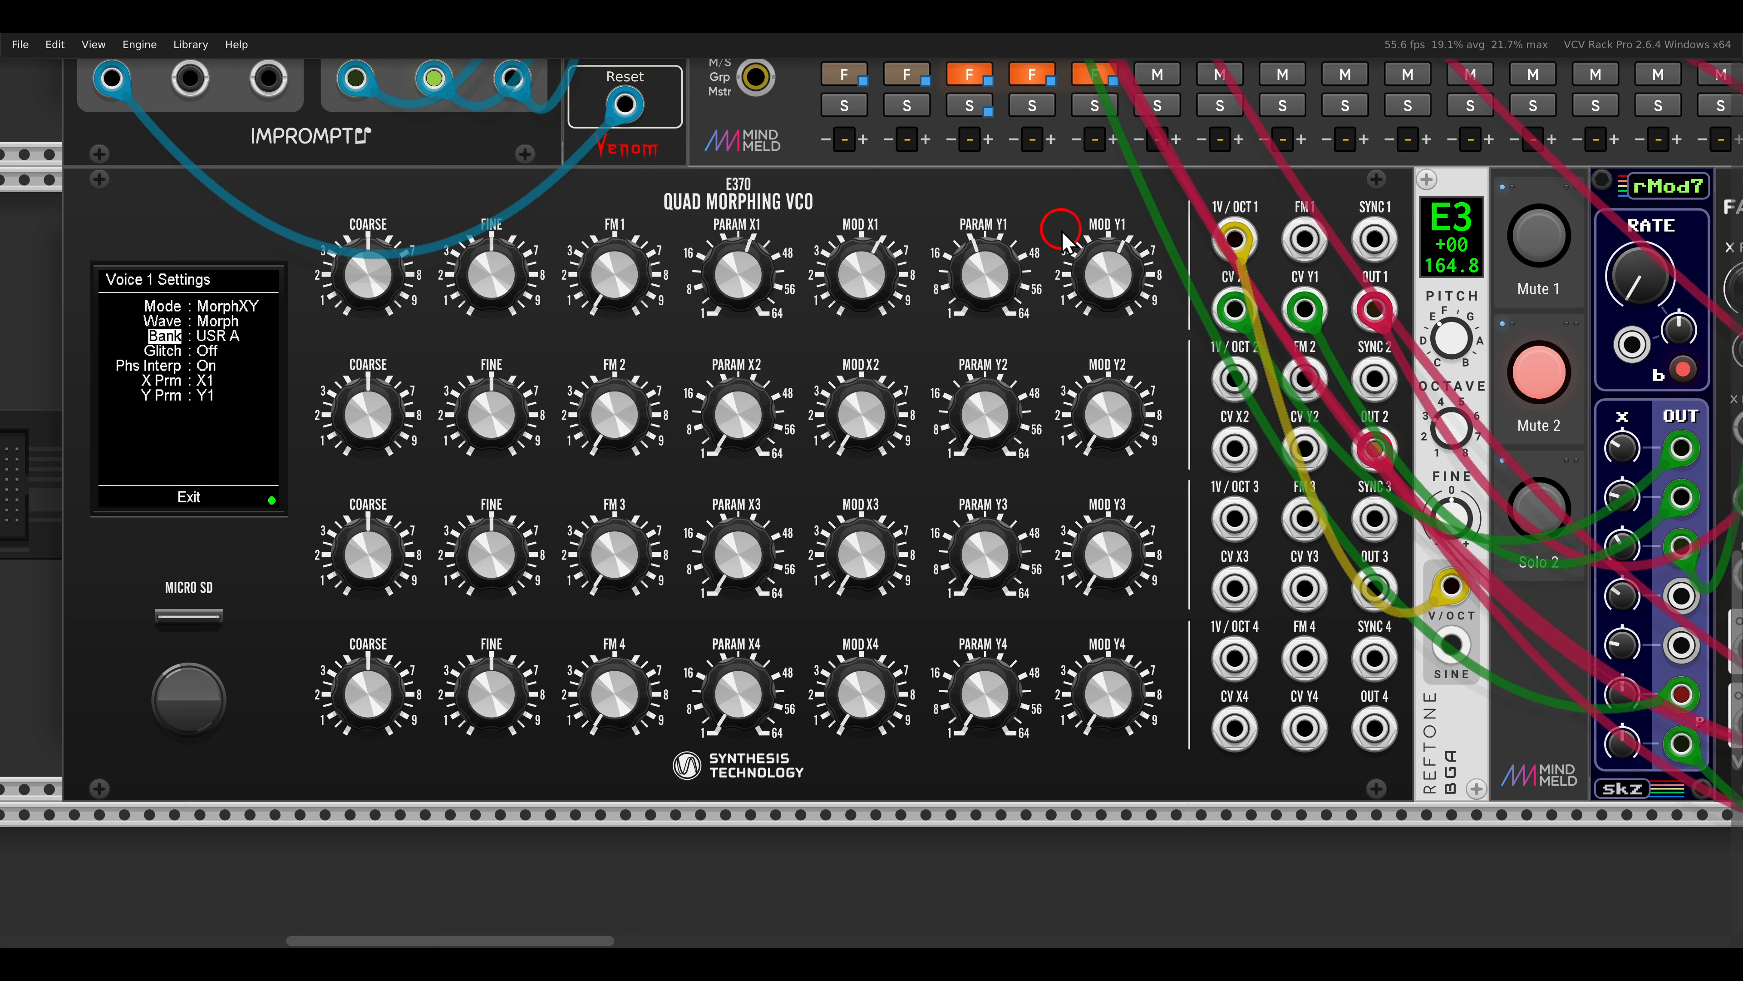
pyautogui.hscroll(10, 1062, 240)
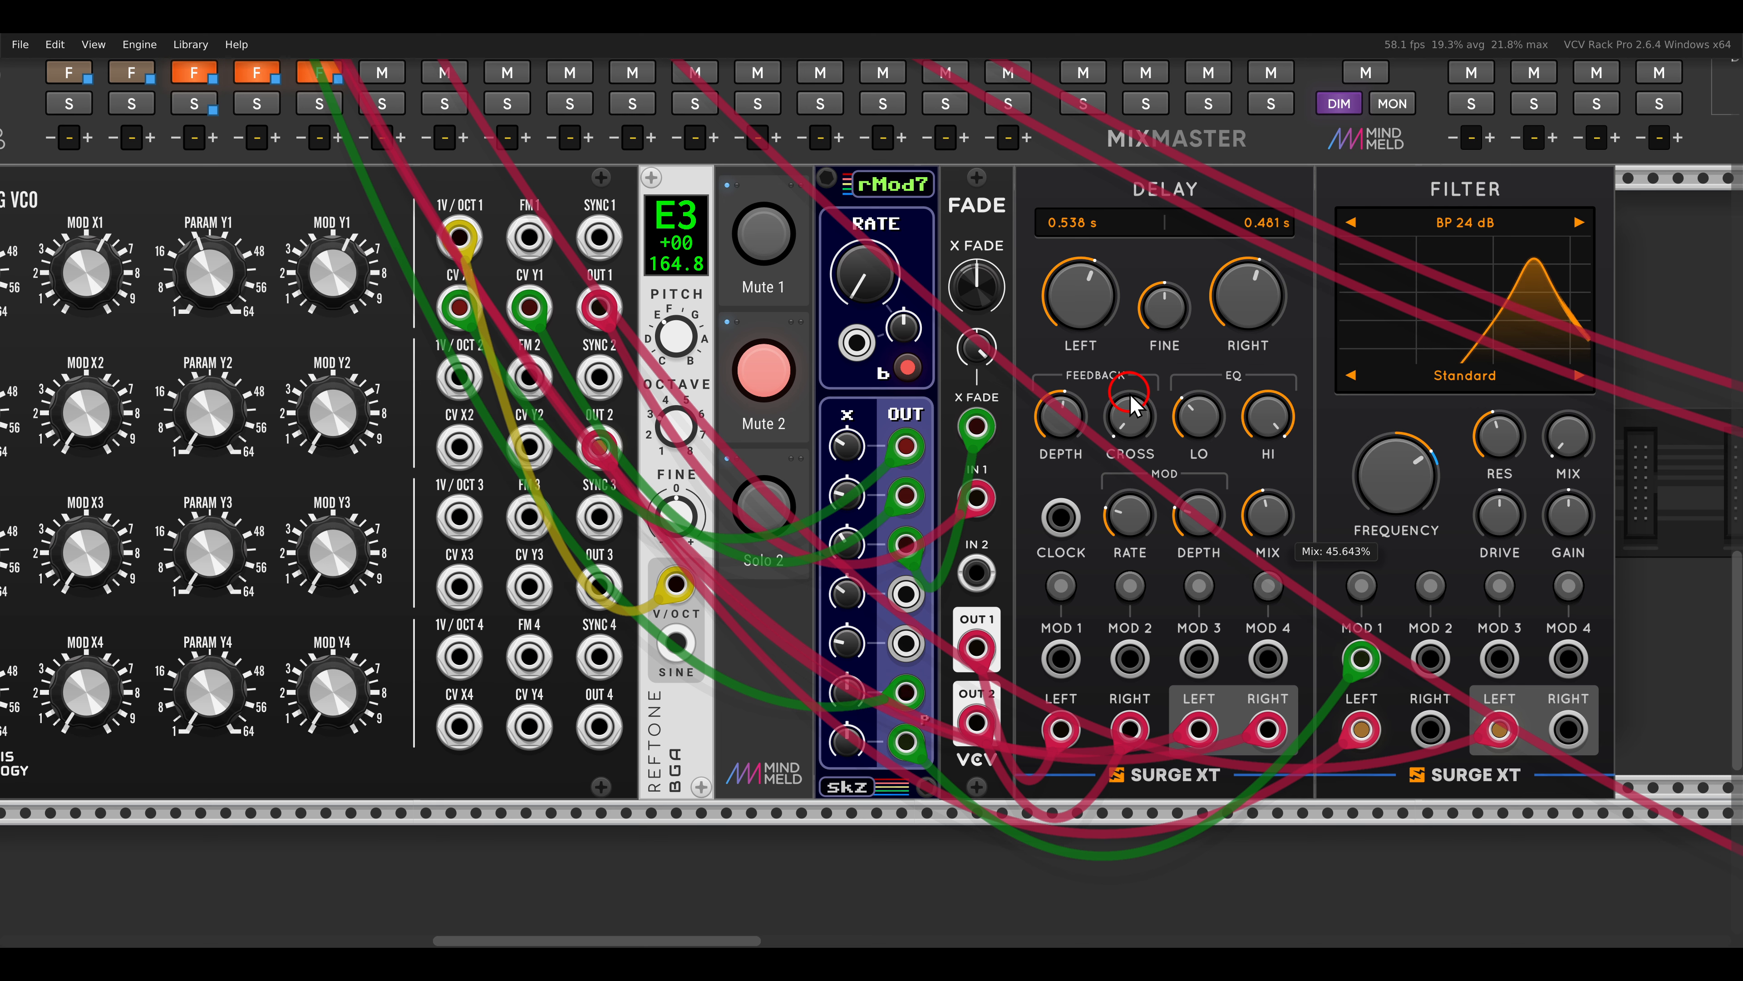
pyautogui.moveTo(508, 412); pyautogui.dragTo(1334, 398)
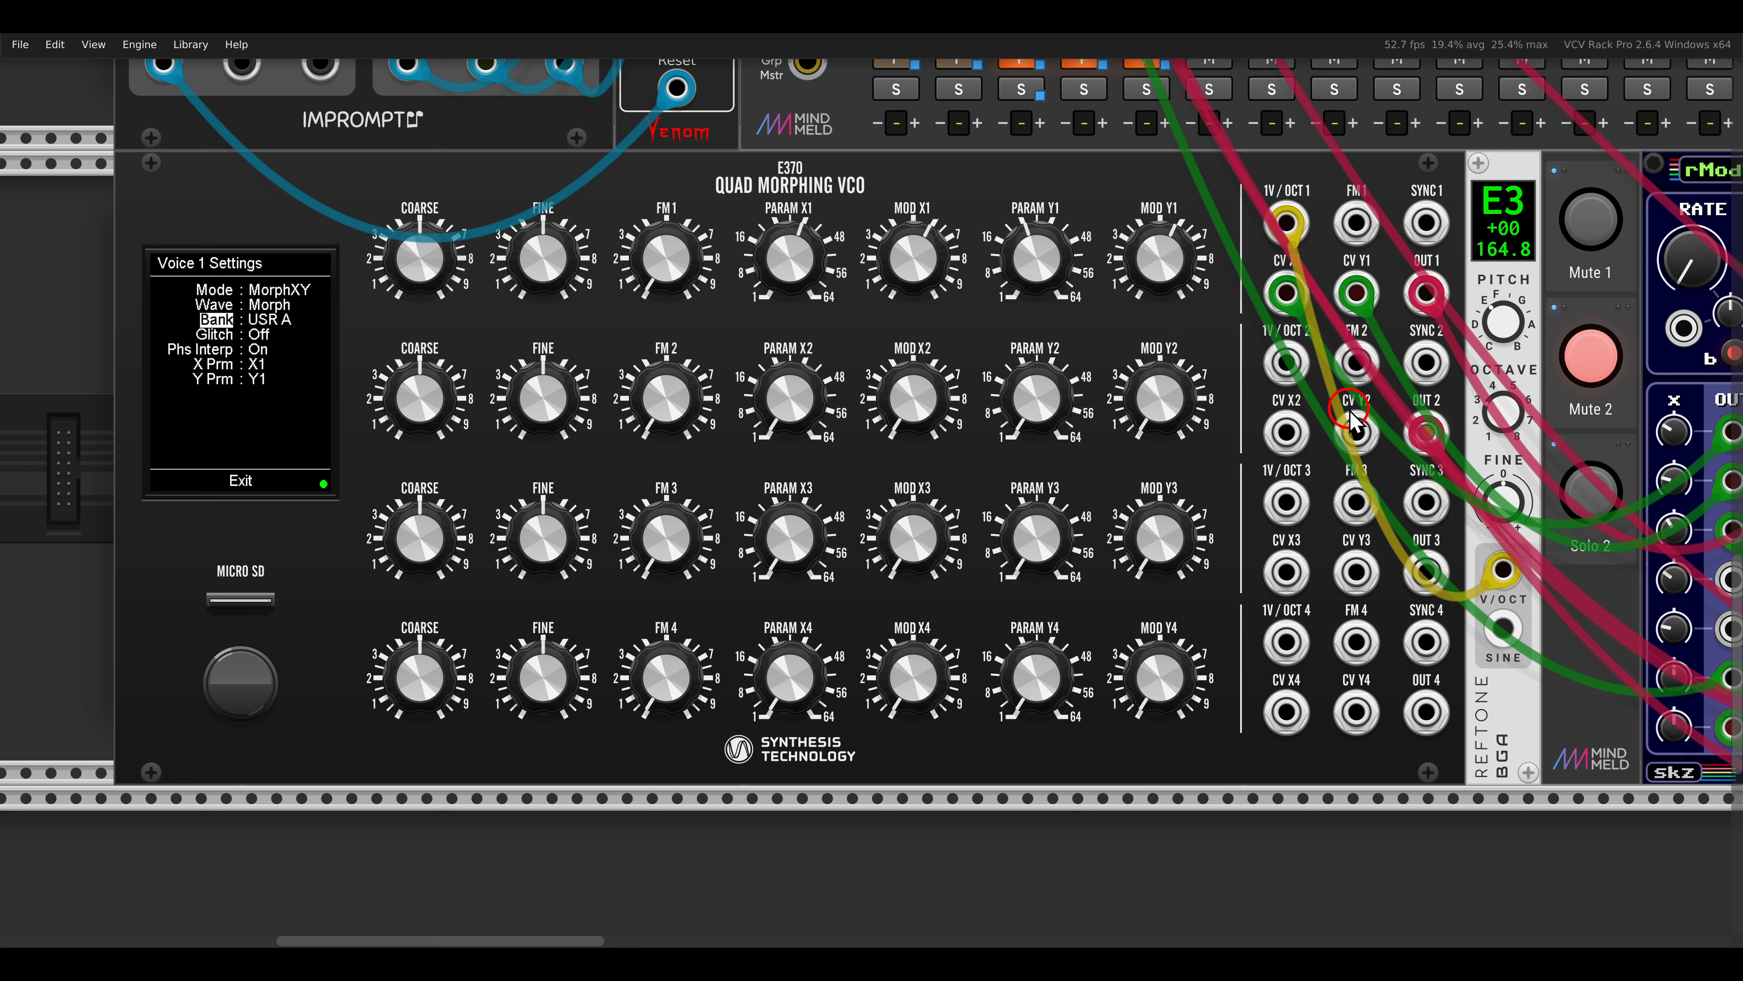
# Step: Engage Solo 2 and release Mute 2 beside the lower E370 to isolate its second voice
pyautogui.click(1591, 491)
pyautogui.click(1590, 356)
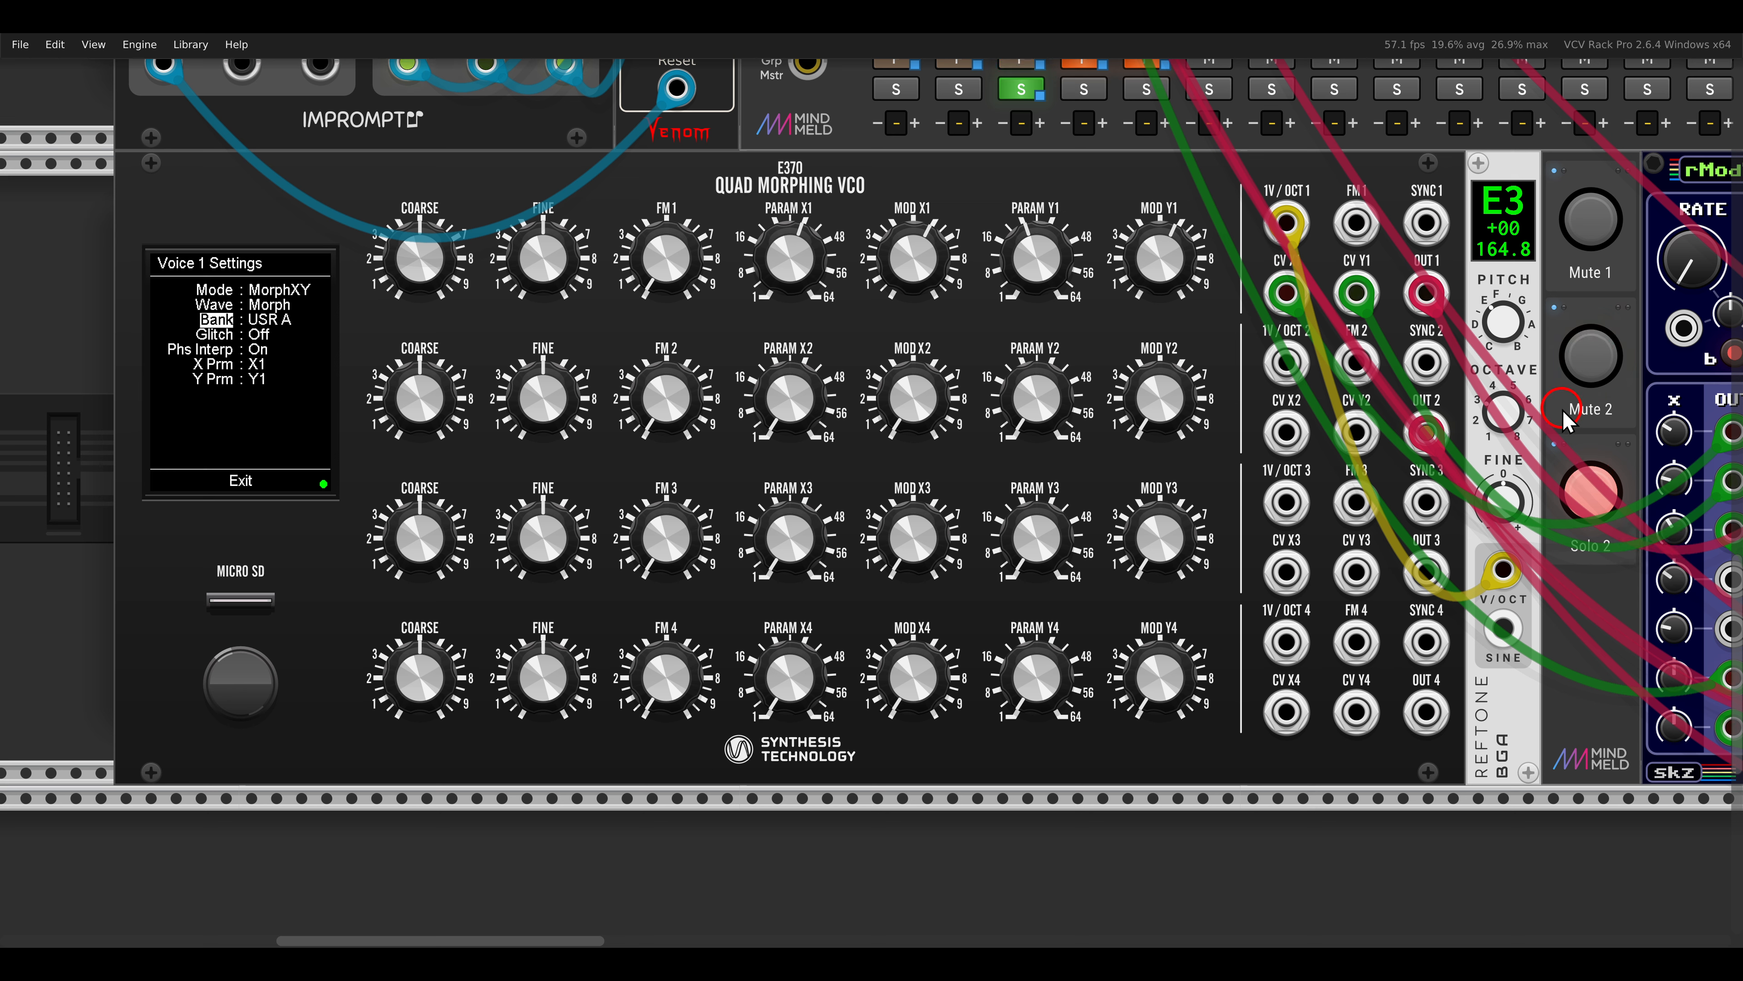
# Step: In the voice 2 settings, set the mode to SamplePlay, the bank to USR A and looping to On
pyautogui.click(260, 485)
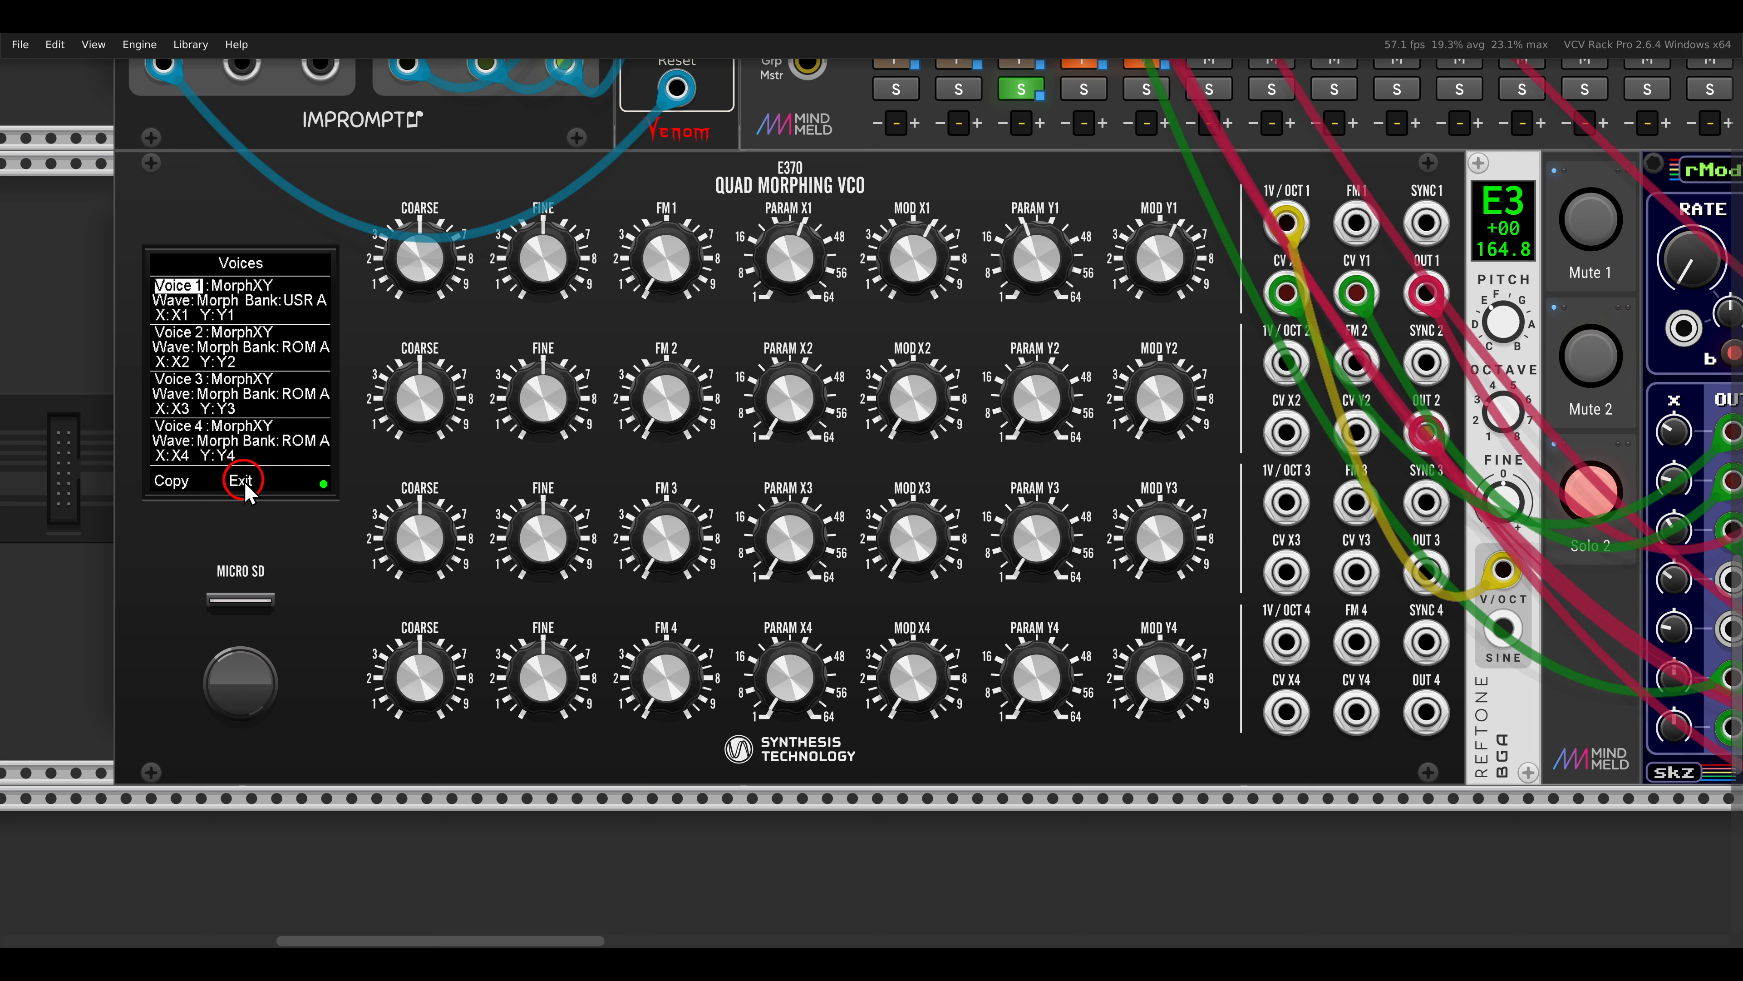
pyautogui.click(176, 335)
pyautogui.moveTo(284, 288); pyautogui.dragTo(271, 193)
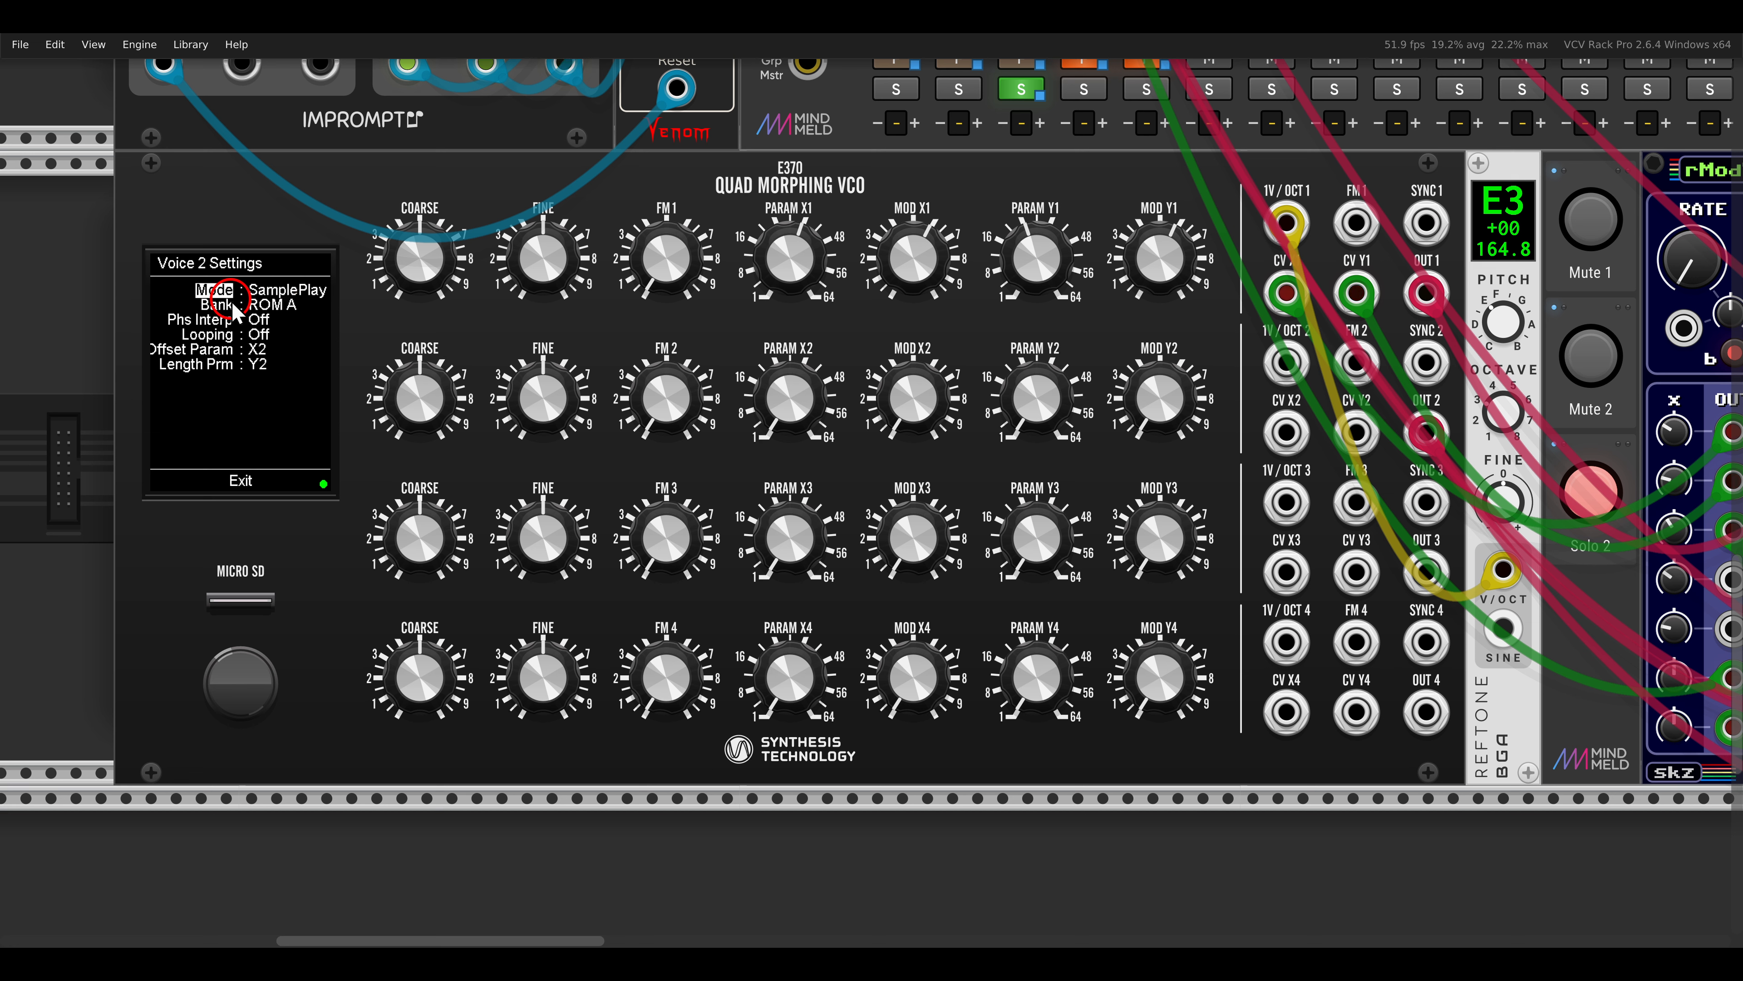
pyautogui.moveTo(269, 307); pyautogui.dragTo(255, 226)
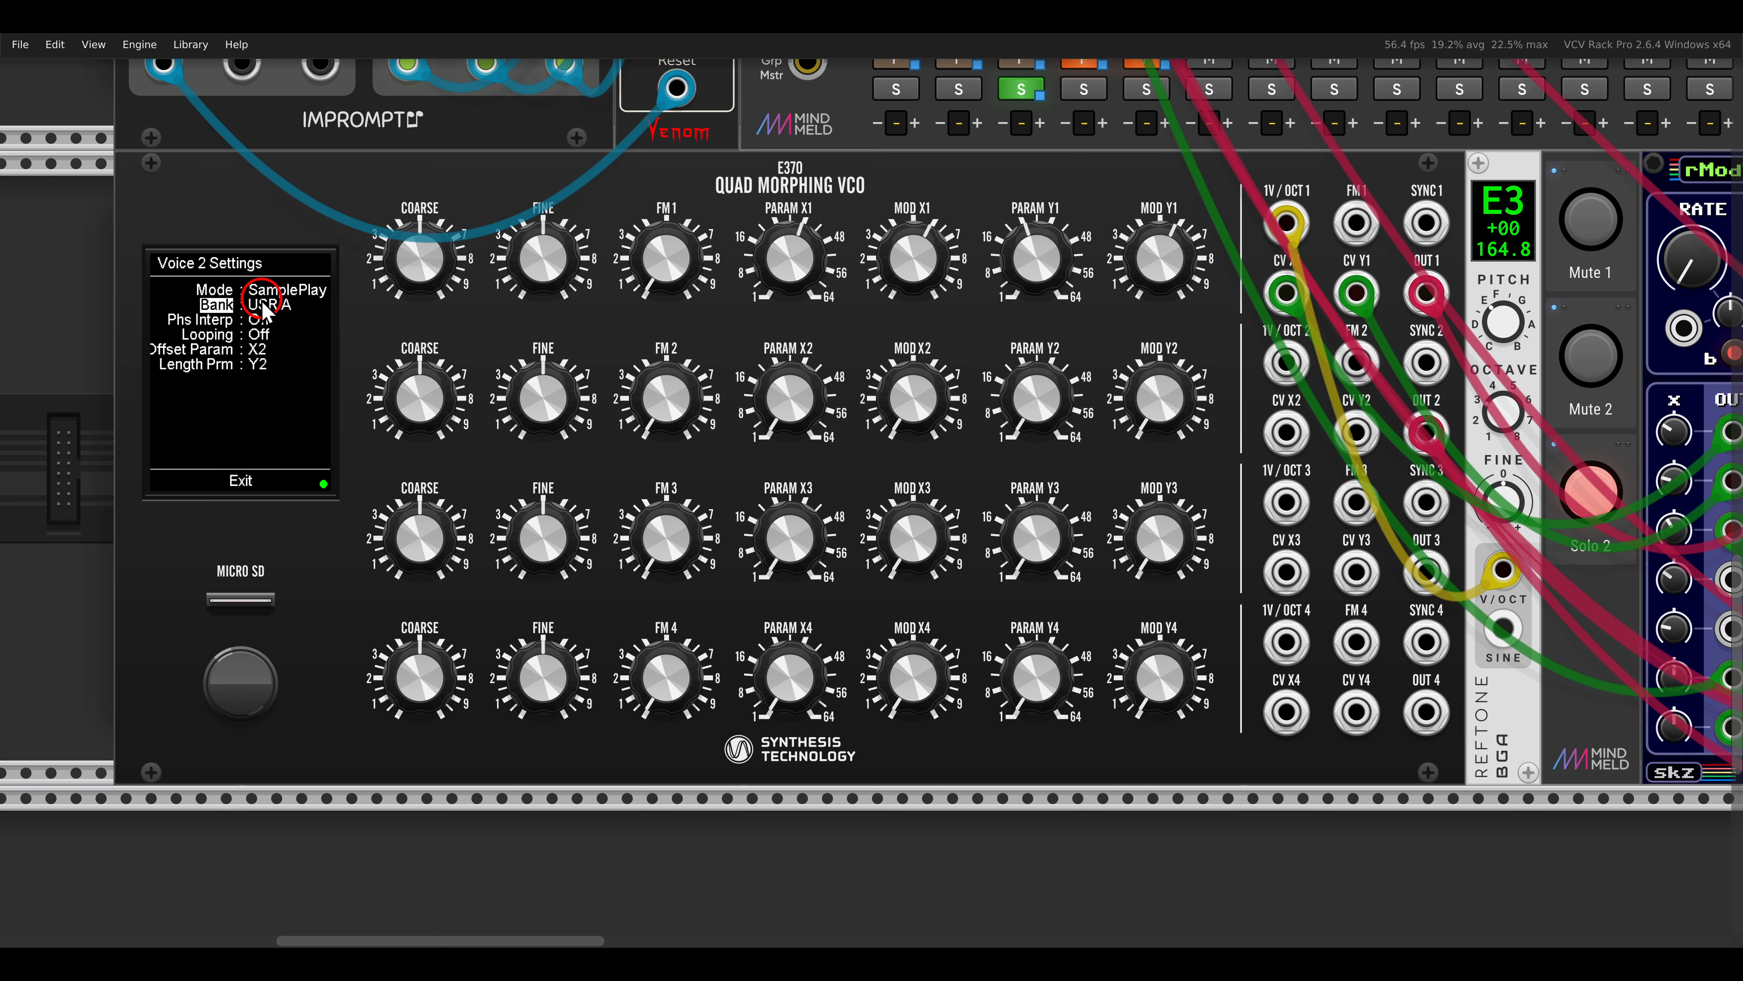
pyautogui.moveTo(259, 335); pyautogui.dragTo(263, 306)
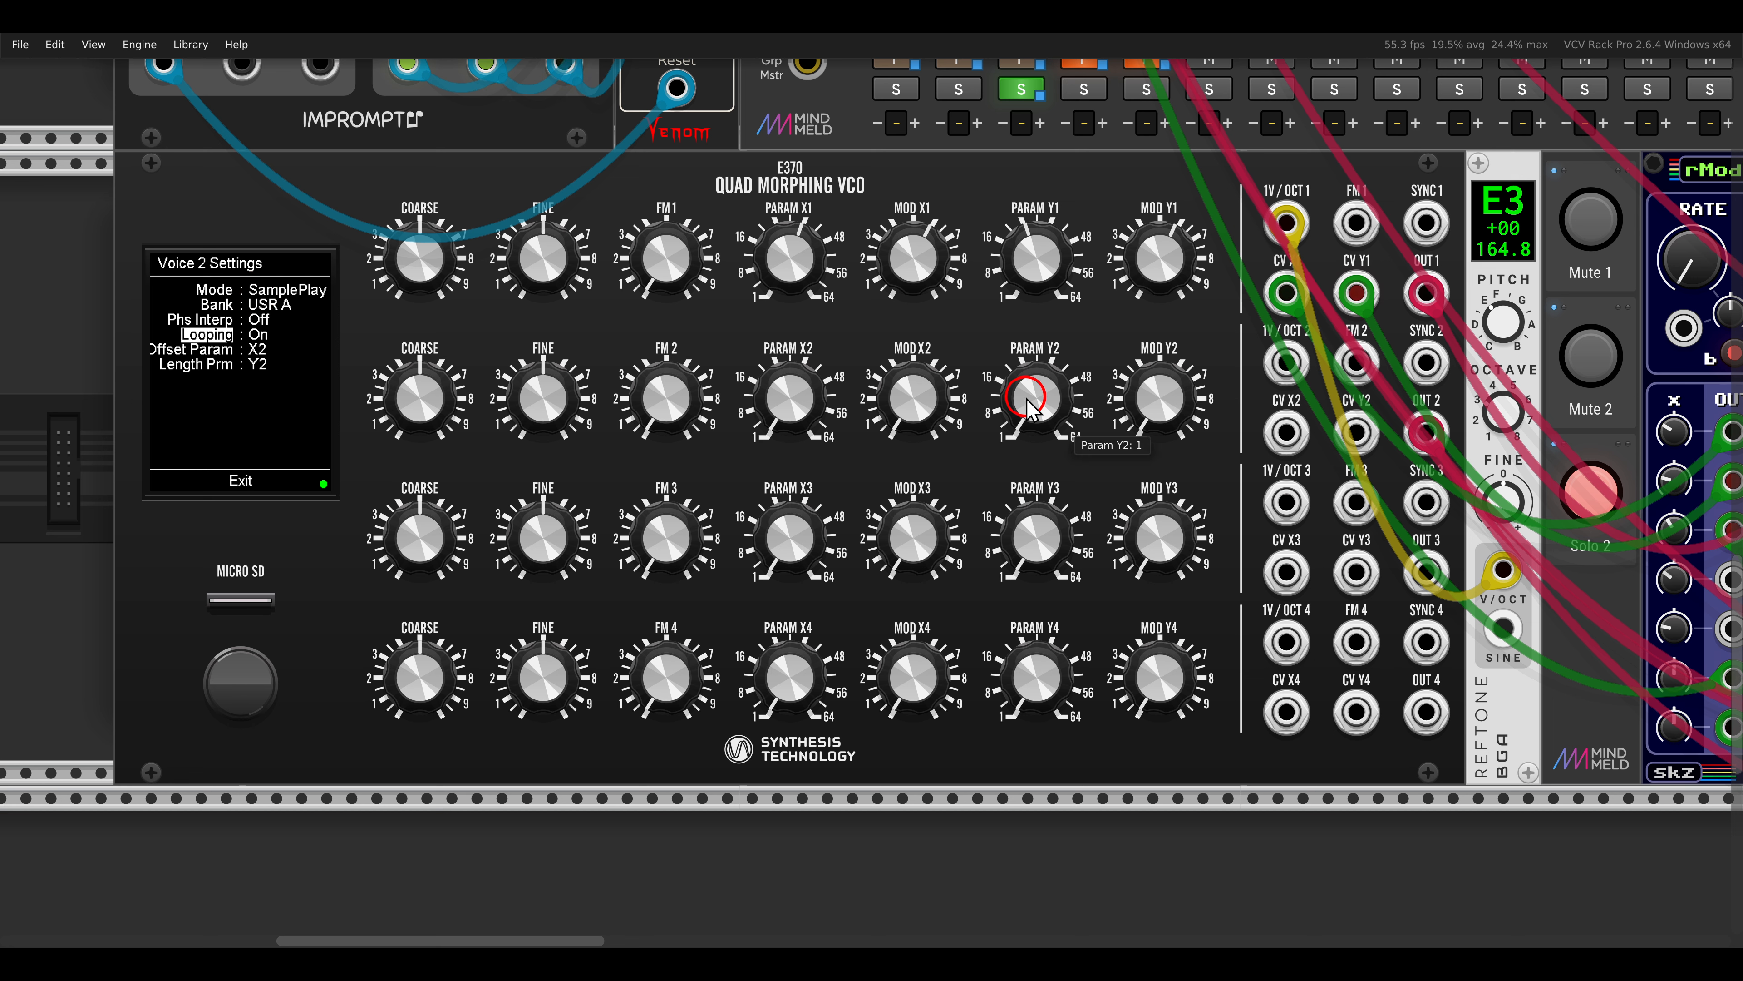
# Step: Vary voice 2's sample offset and length with Param X2 and Param Y2, leaving Param Y2 at about 19
pyautogui.moveTo(1043, 412); pyautogui.dragTo(989, 249)
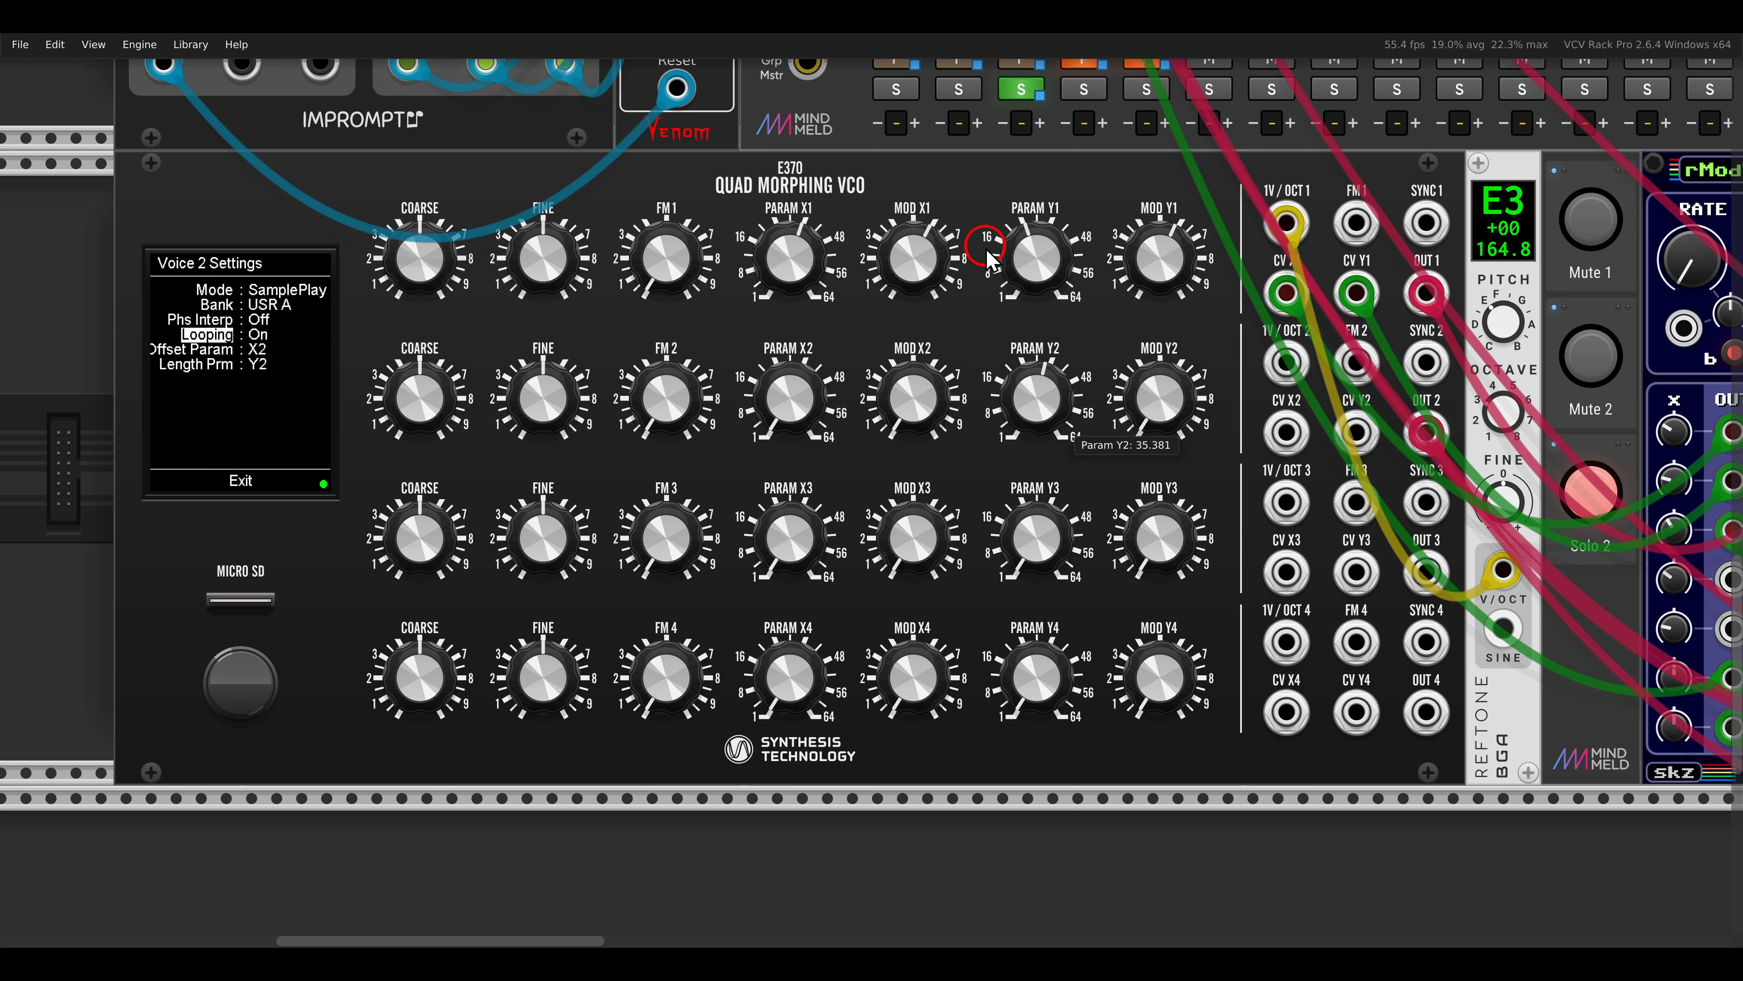
pyautogui.moveTo(813, 418); pyautogui.dragTo(829, 340)
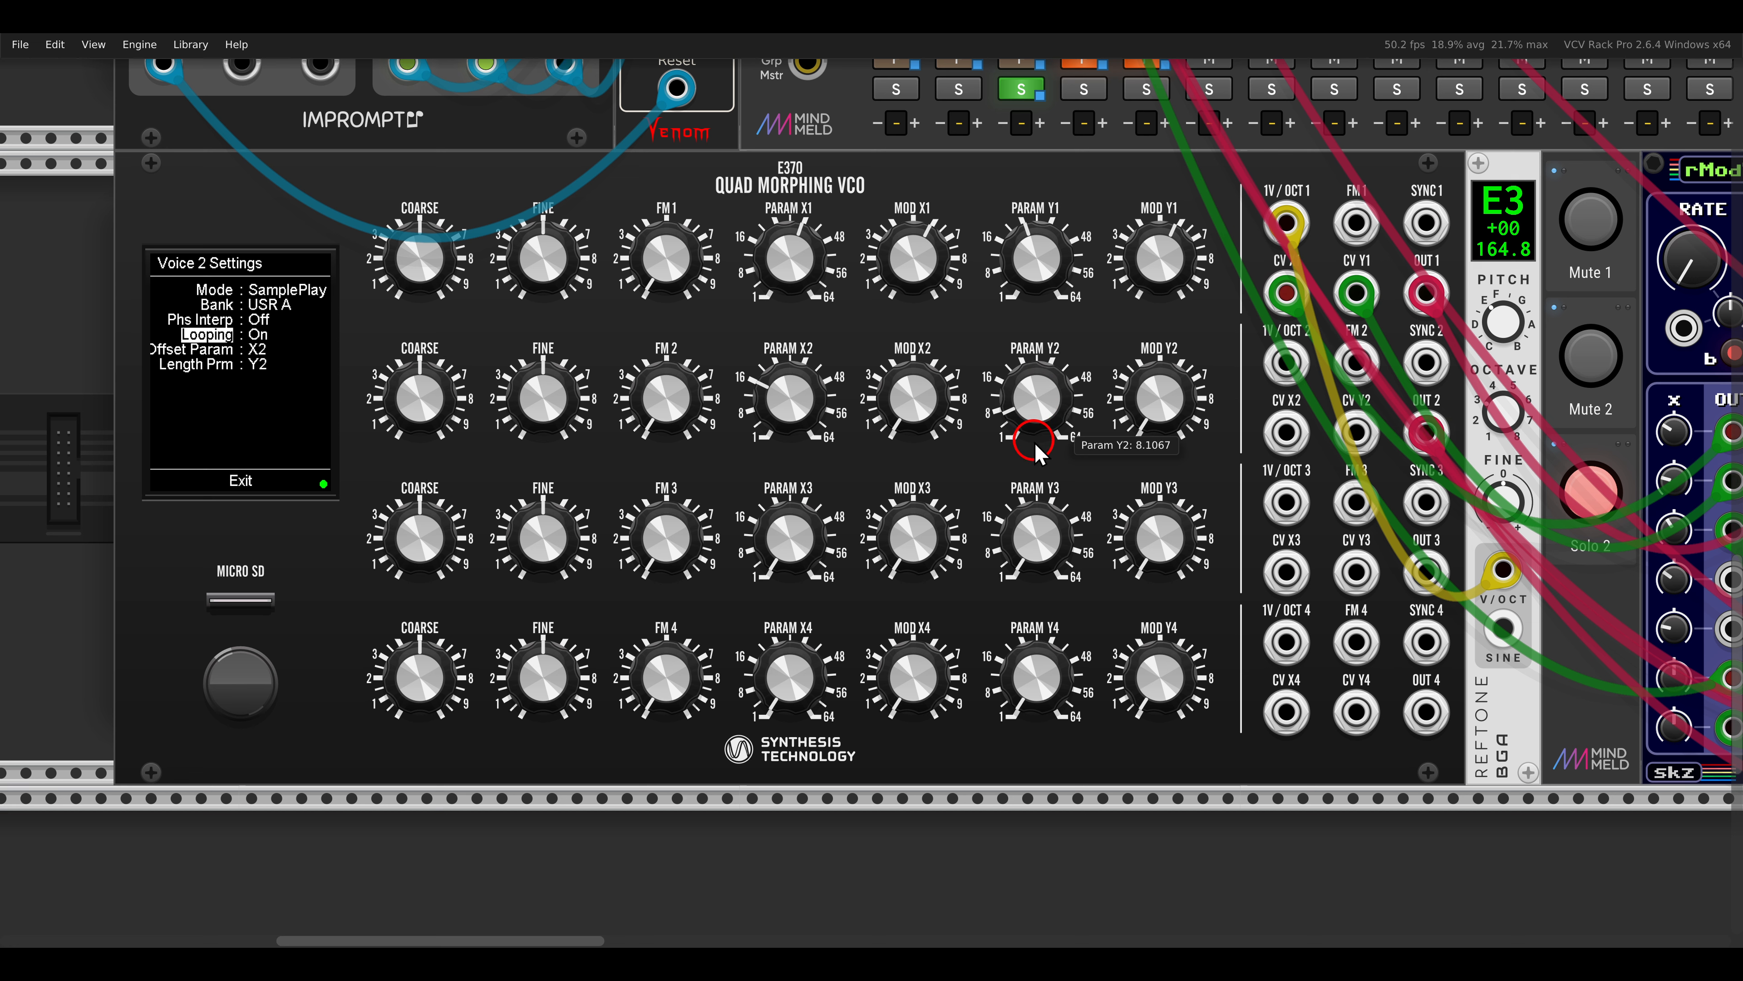
pyautogui.moveTo(797, 415); pyautogui.dragTo(819, 366)
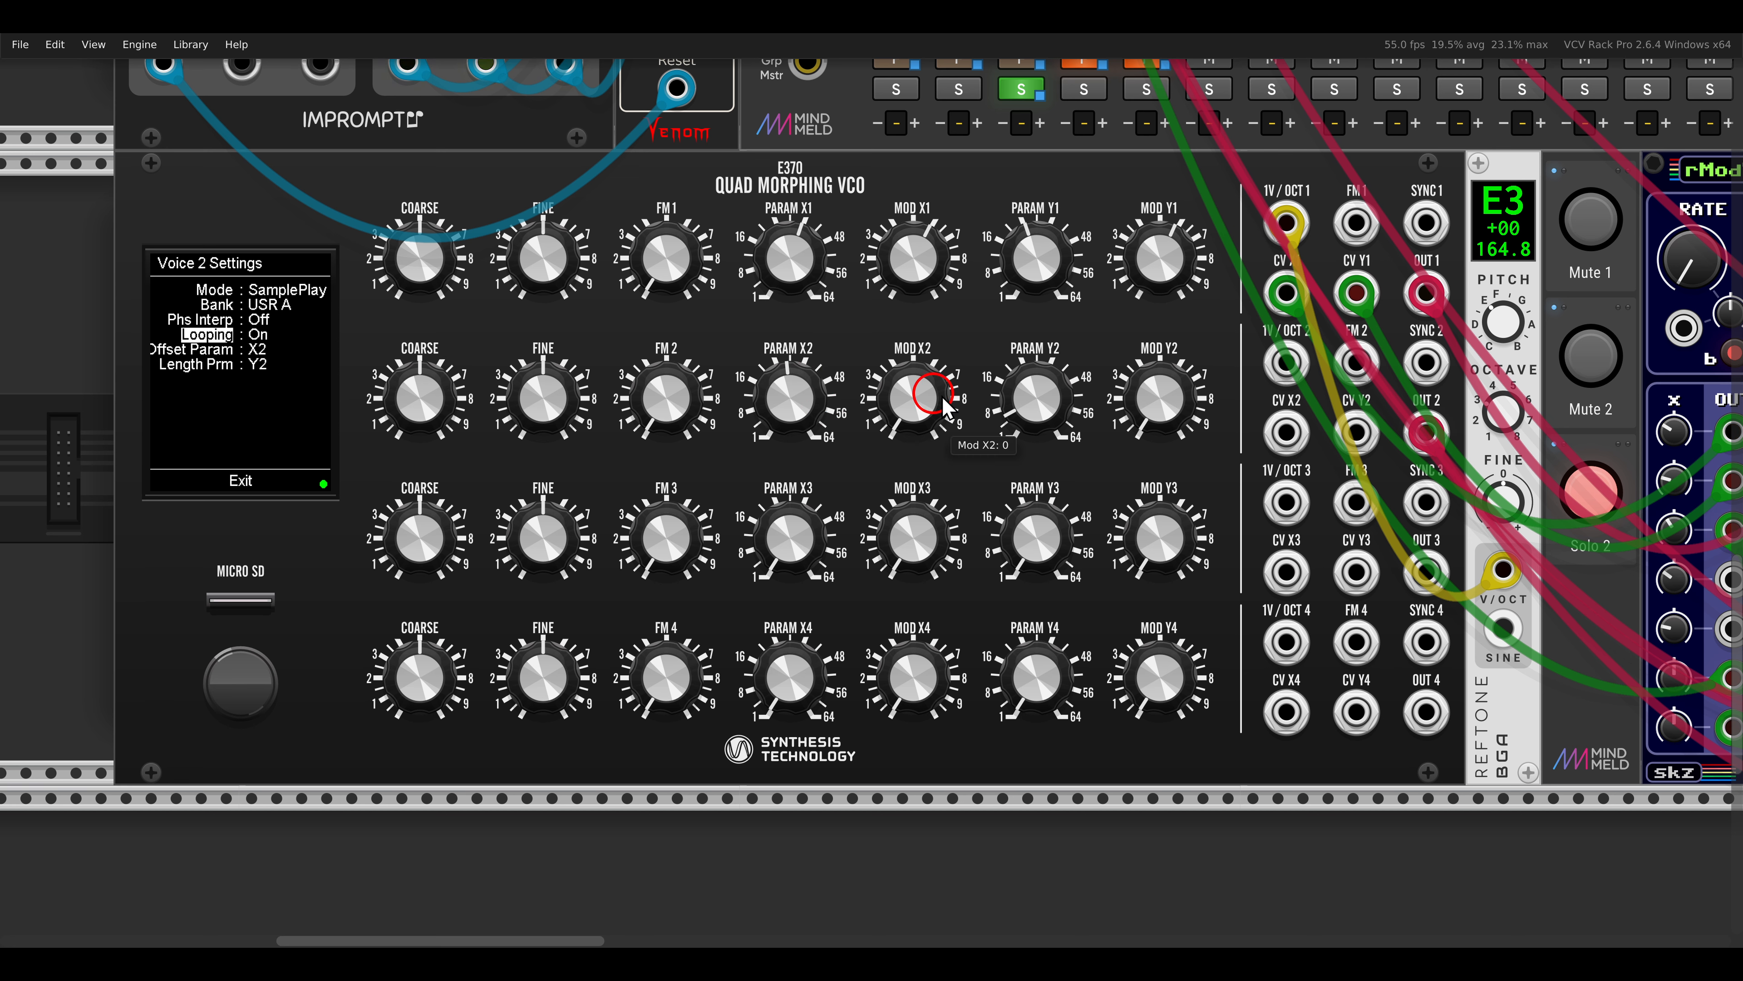
pyautogui.moveTo(1069, 431); pyautogui.dragTo(1061, 385)
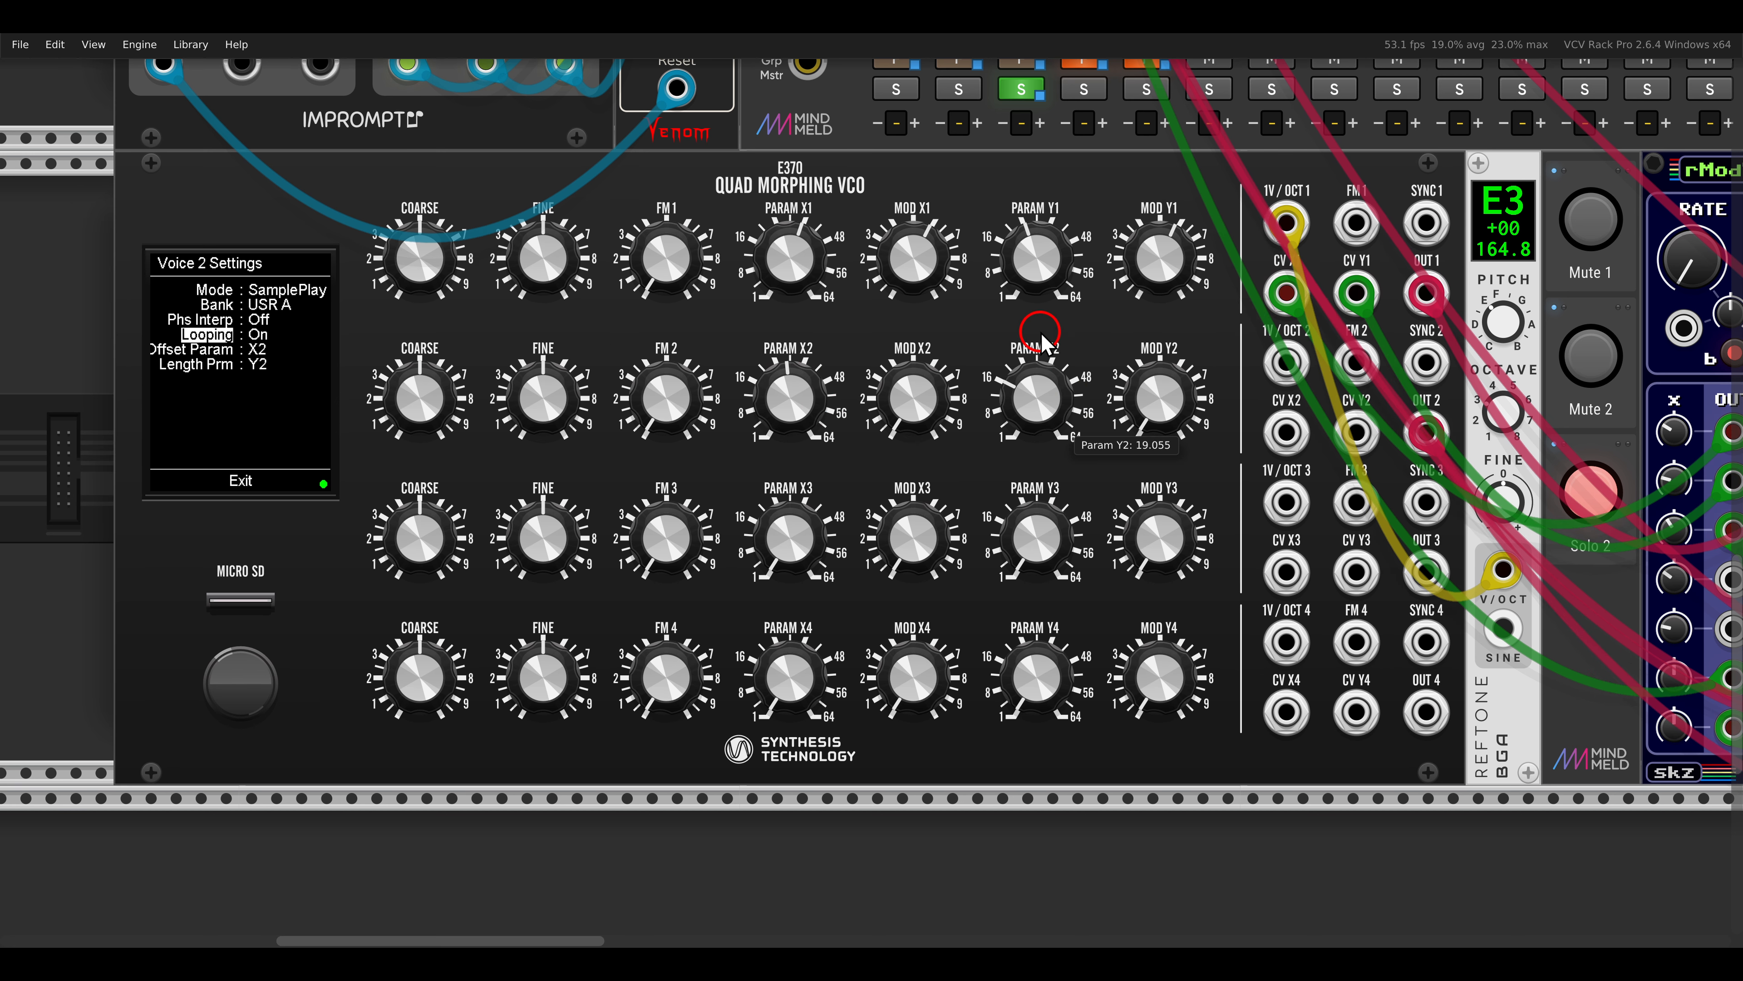
# Step: Patch rMod7 outputs into CV X2 and CV Y2, with Mod X2 and Mod Y2 raised to around mid-range
pyautogui.hscroll(3, 1231, 388)
pyautogui.moveTo(1507, 583); pyautogui.dragTo(1538, 625)
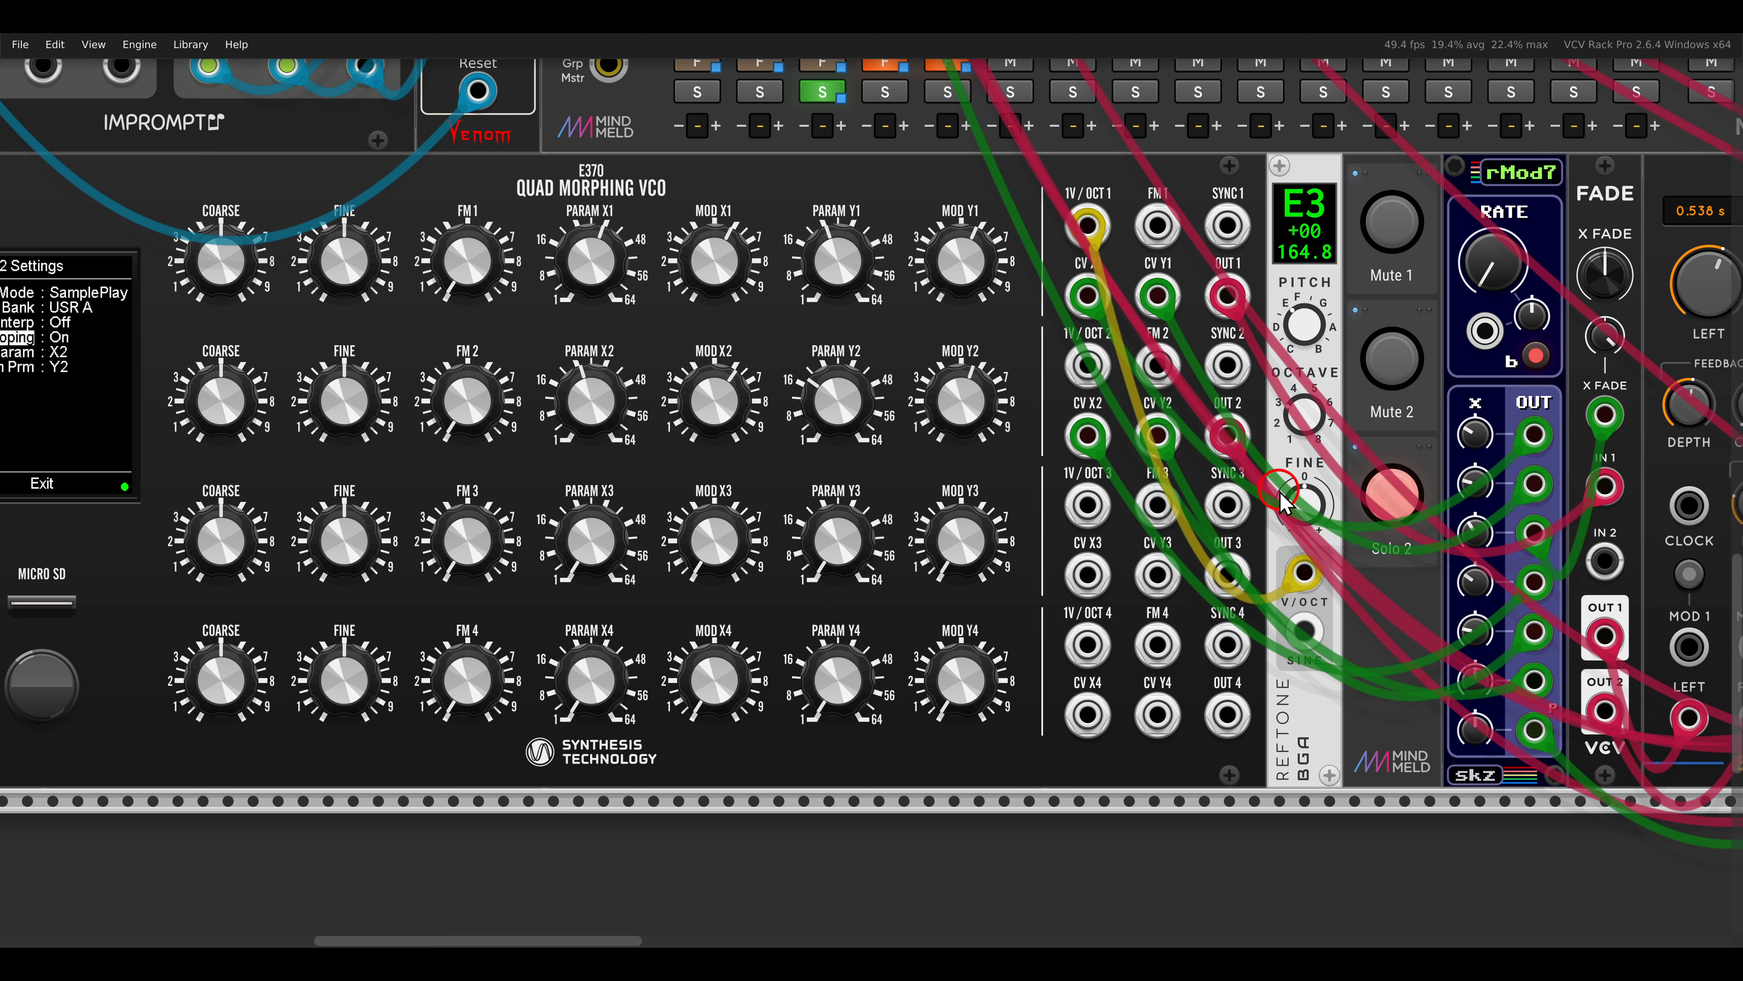
# Step: Raise the Mix of the lower-row Filter close to maximum and release Solo 2
pyautogui.hscroll(10, 1256, 543)
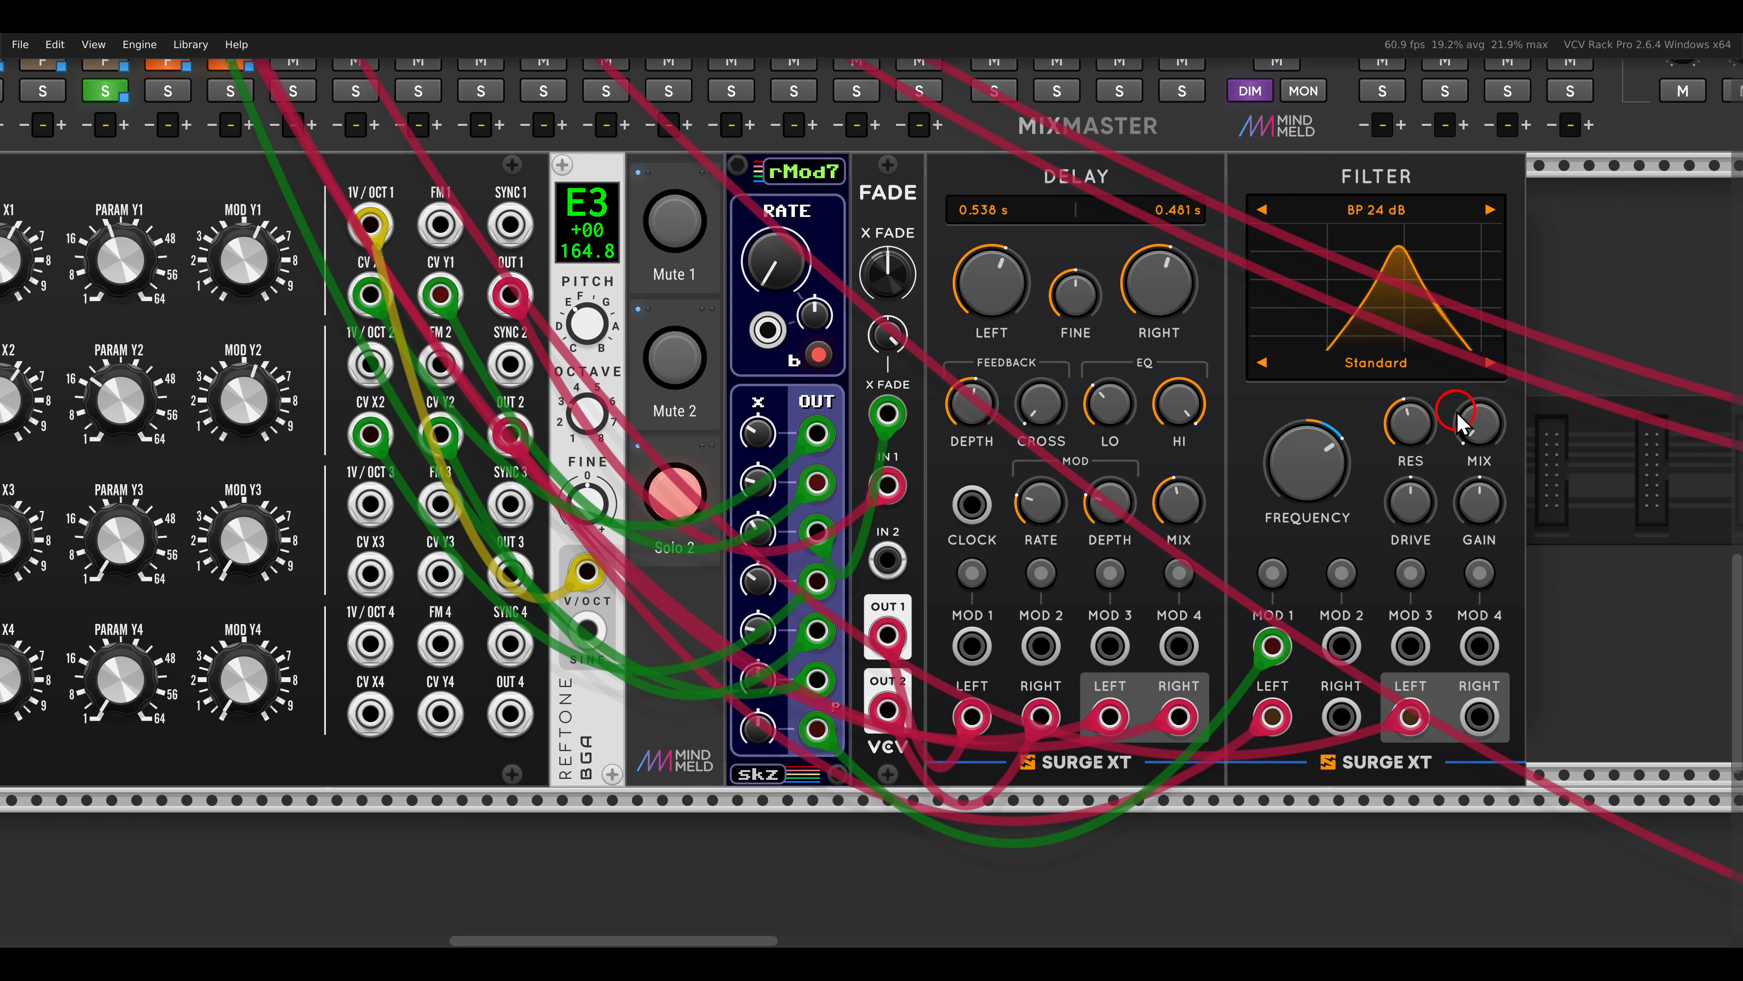
pyautogui.moveTo(1479, 425); pyautogui.dragTo(1434, 265)
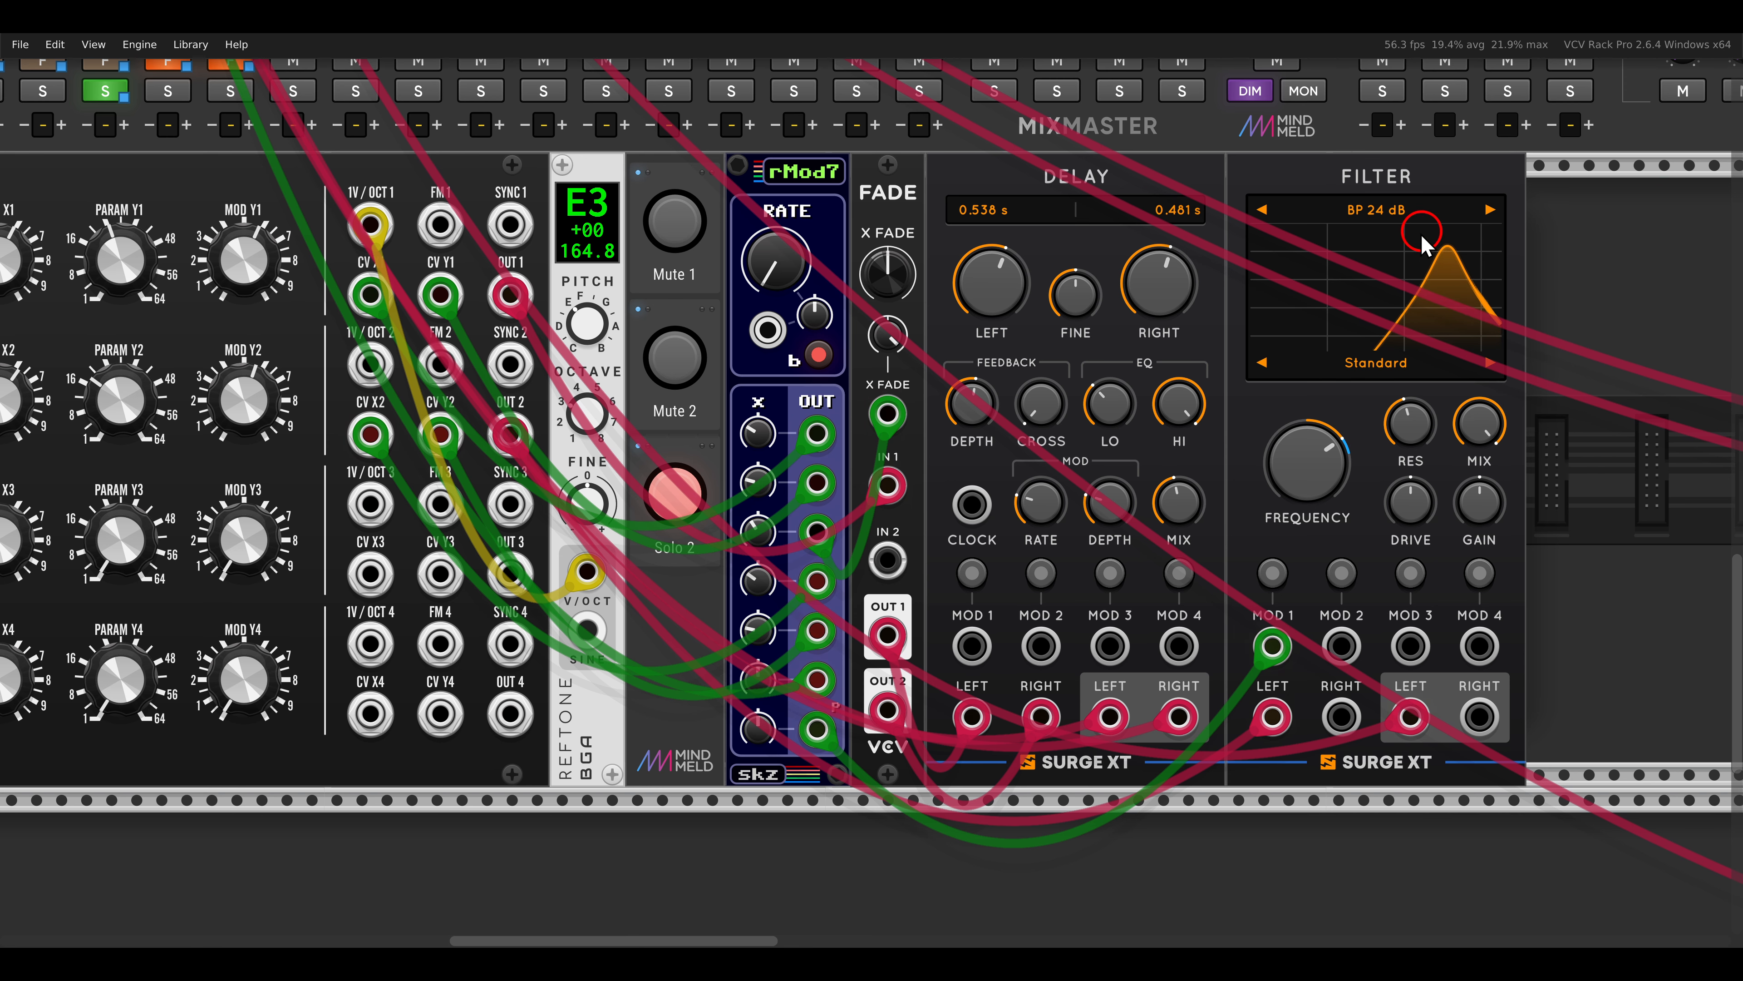
pyautogui.hscroll(-7, 1187, 405)
pyautogui.moveTo(1185, 393); pyautogui.dragTo(1341, 399)
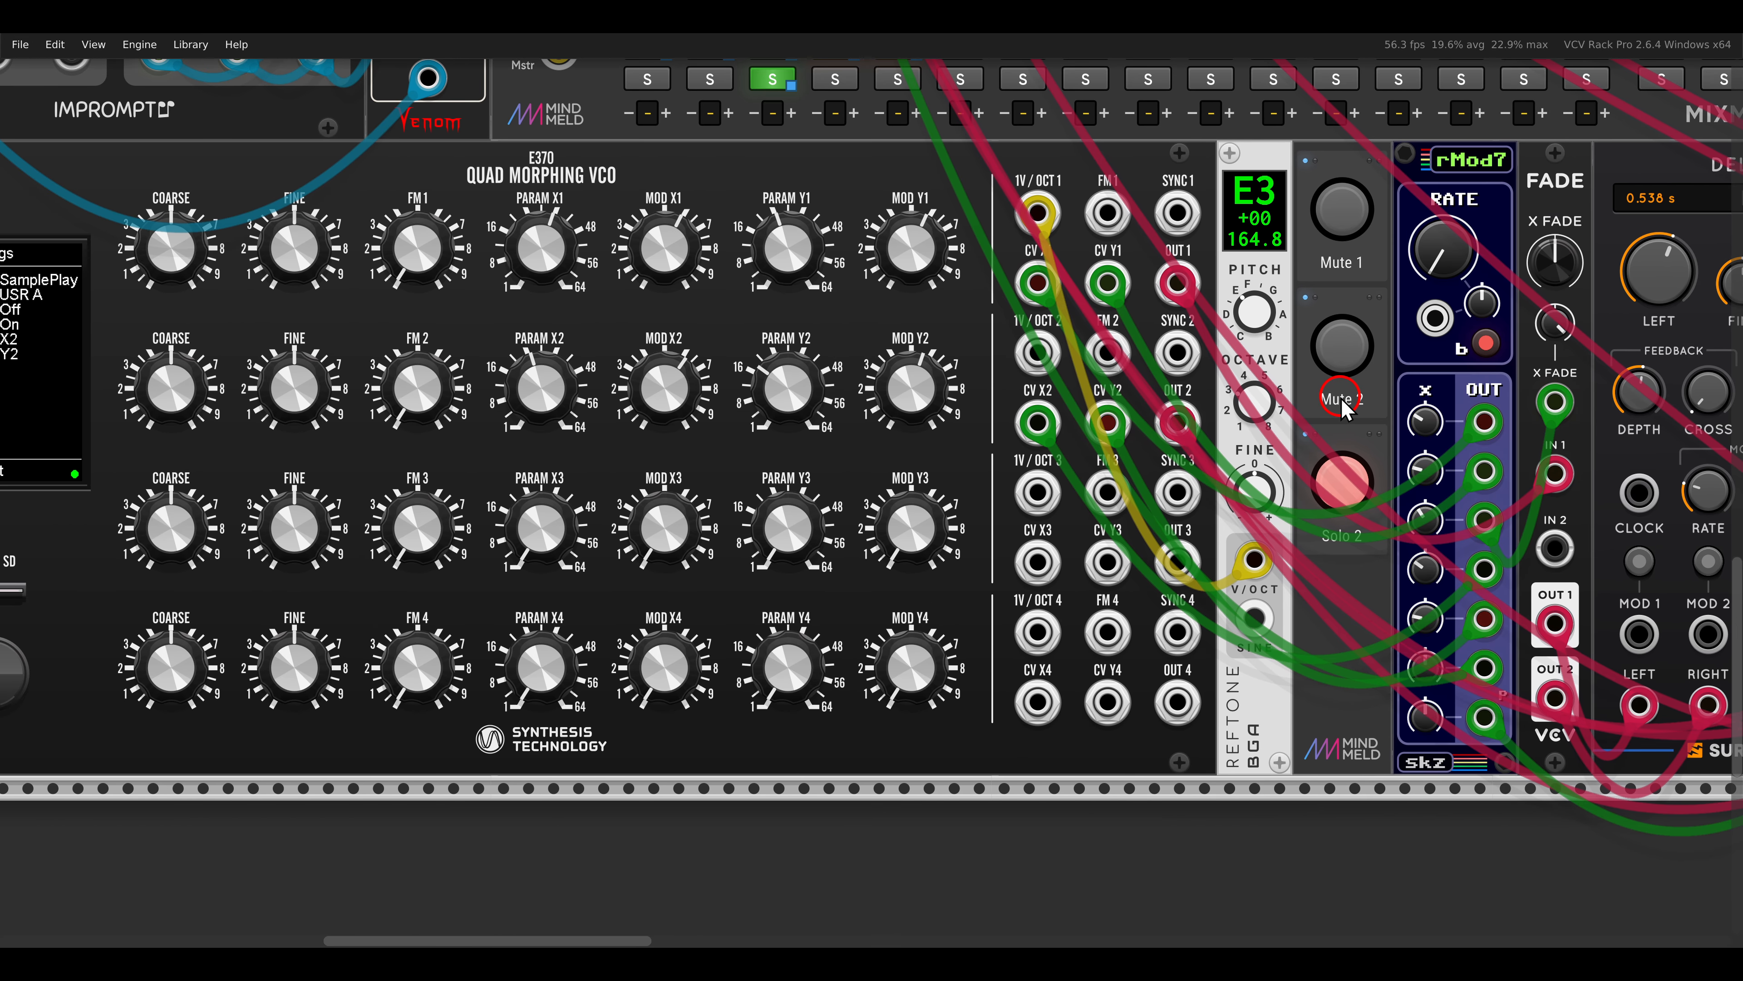
pyautogui.click(1345, 501)
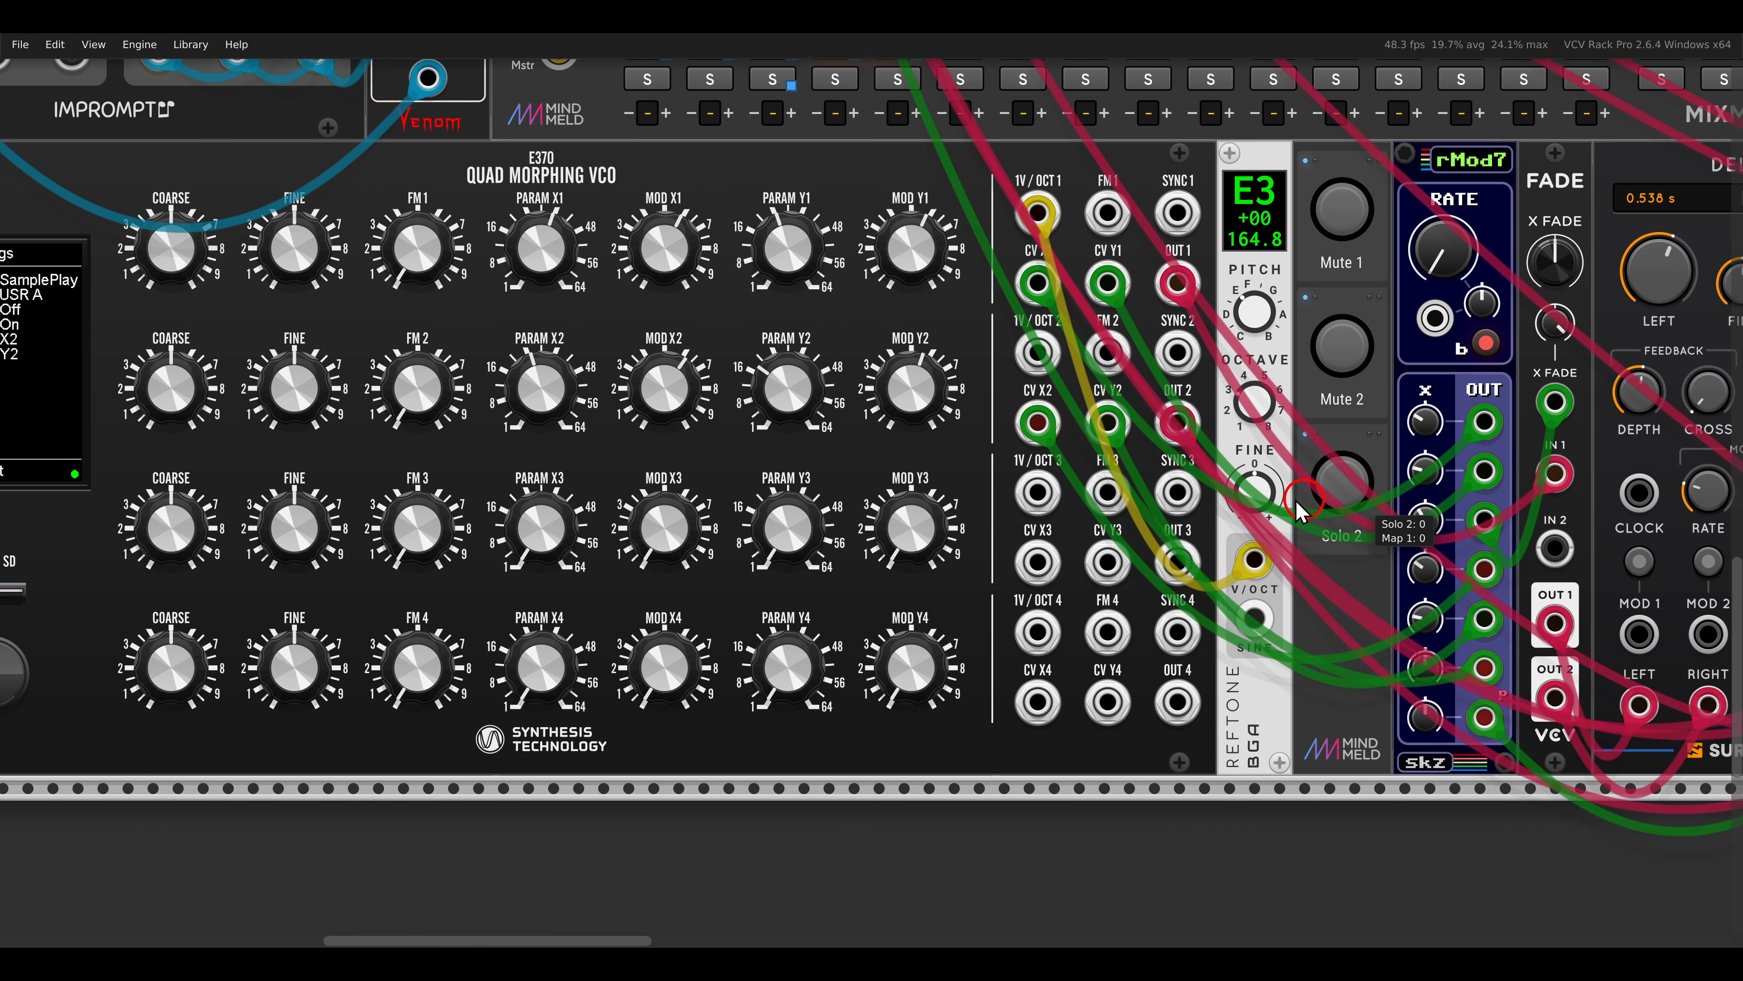
# Step: On the E370 beside the trigSeq, leave the Mixer 1 page and open Voice Settings to review the four voices
pyautogui.scroll(-2, 822, 419)
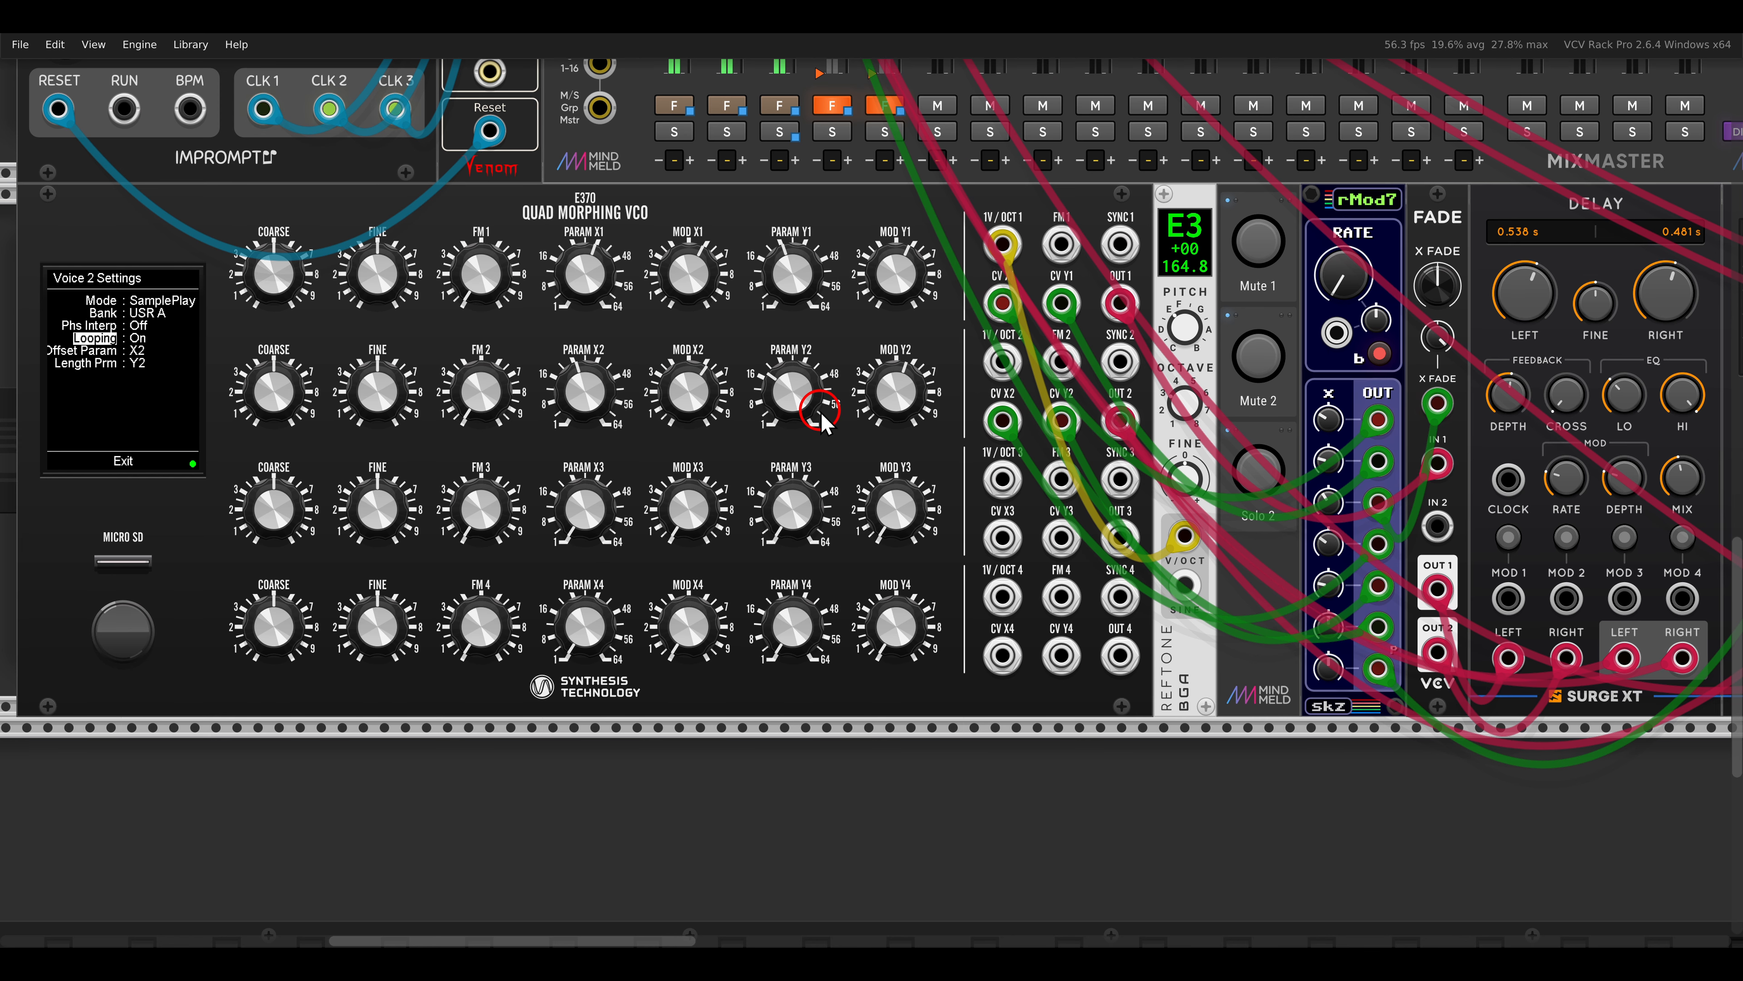
pyautogui.moveTo(1448, 432); pyautogui.dragTo(631, 444)
pyautogui.moveTo(1270, 431); pyautogui.dragTo(309, 440)
pyautogui.moveTo(976, 445); pyautogui.dragTo(710, 440)
pyautogui.scroll(1, 679, 444)
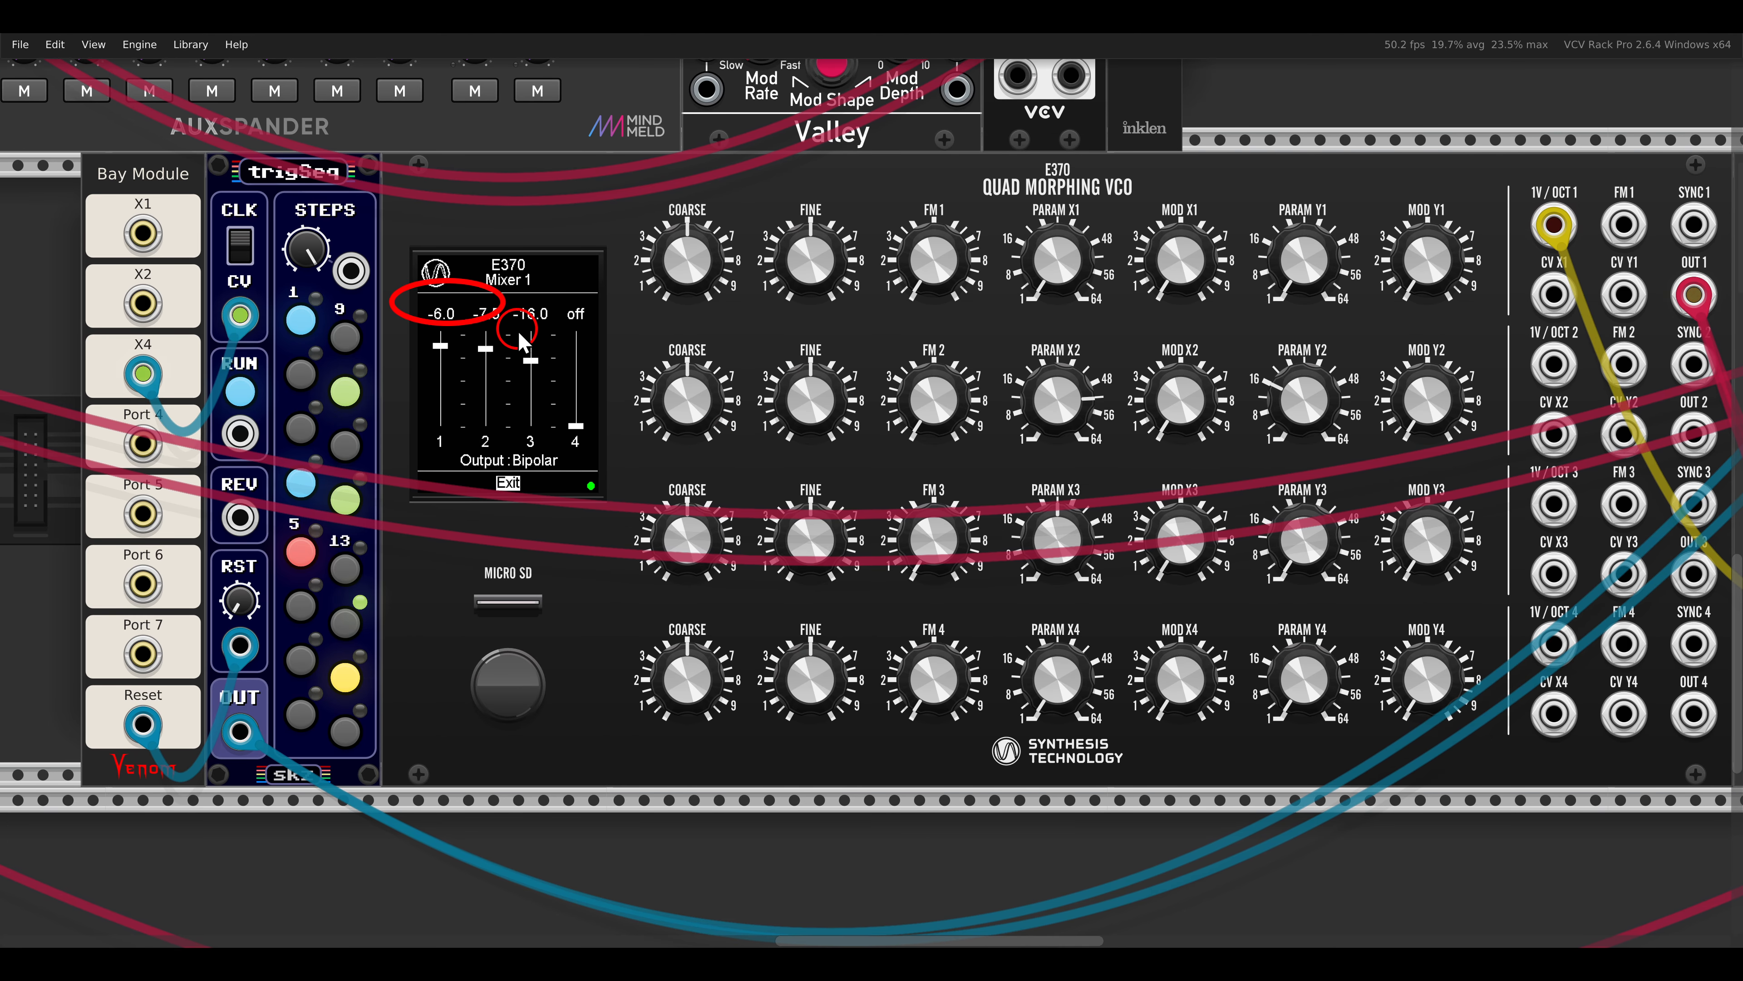
pyautogui.click(508, 481)
pyautogui.click(505, 478)
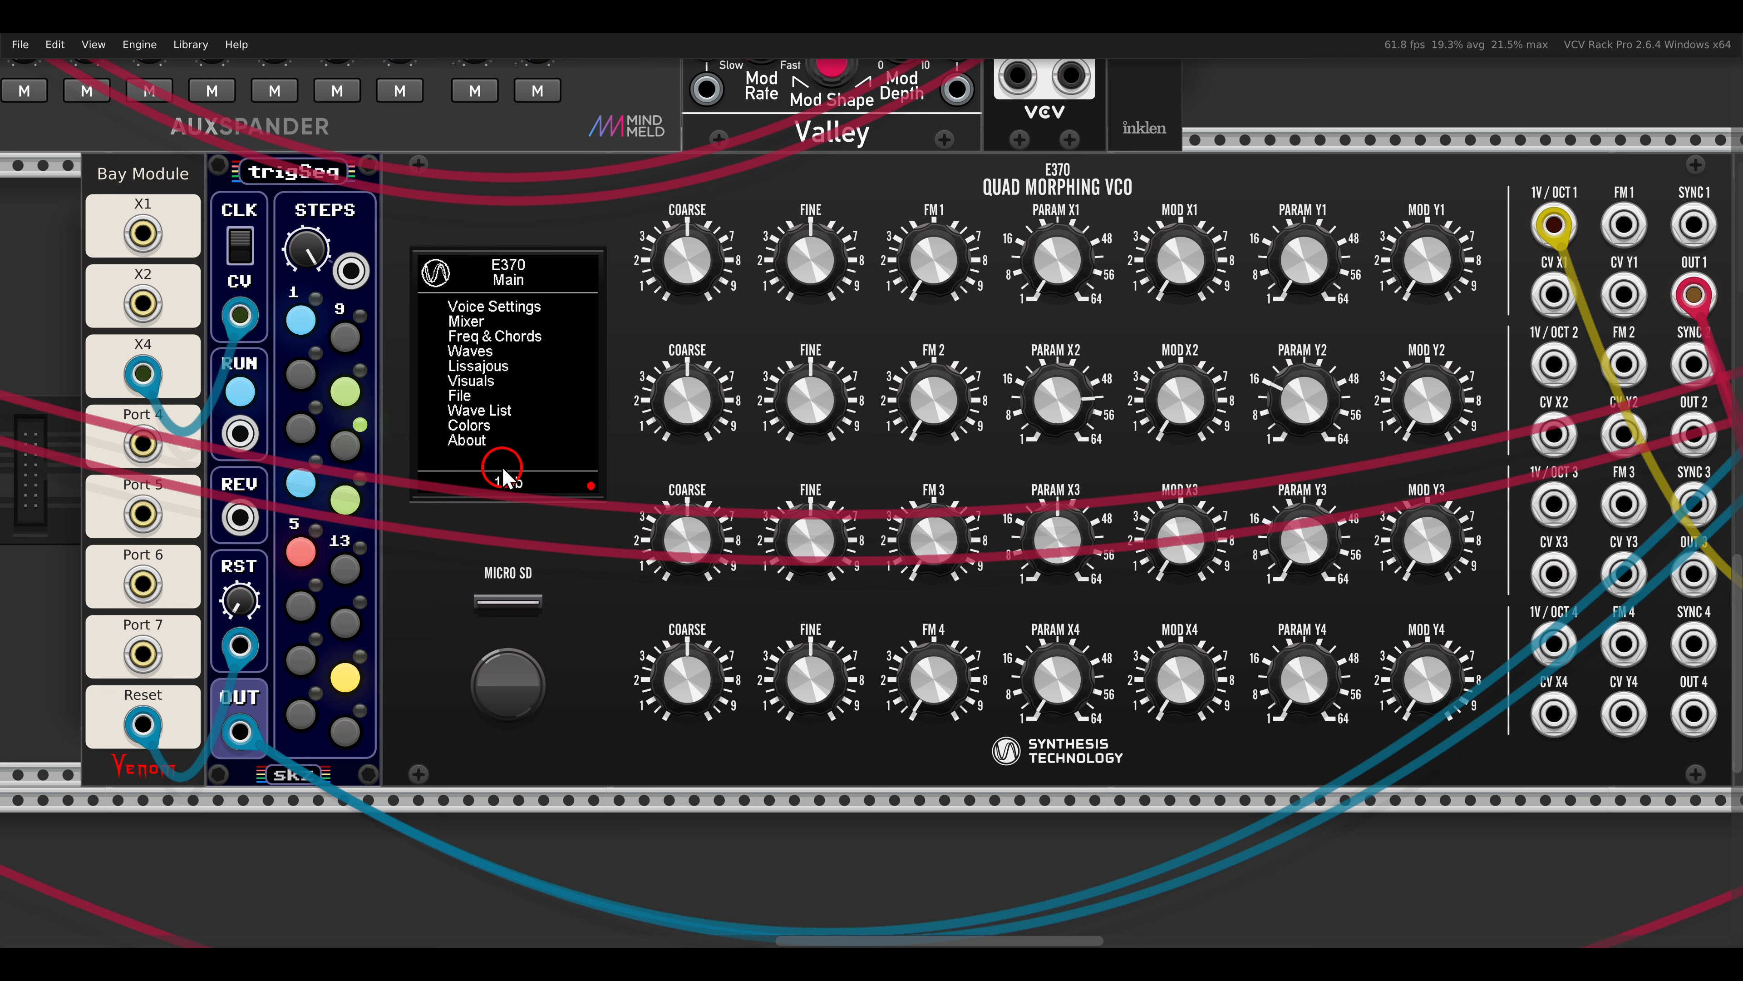
pyautogui.click(480, 306)
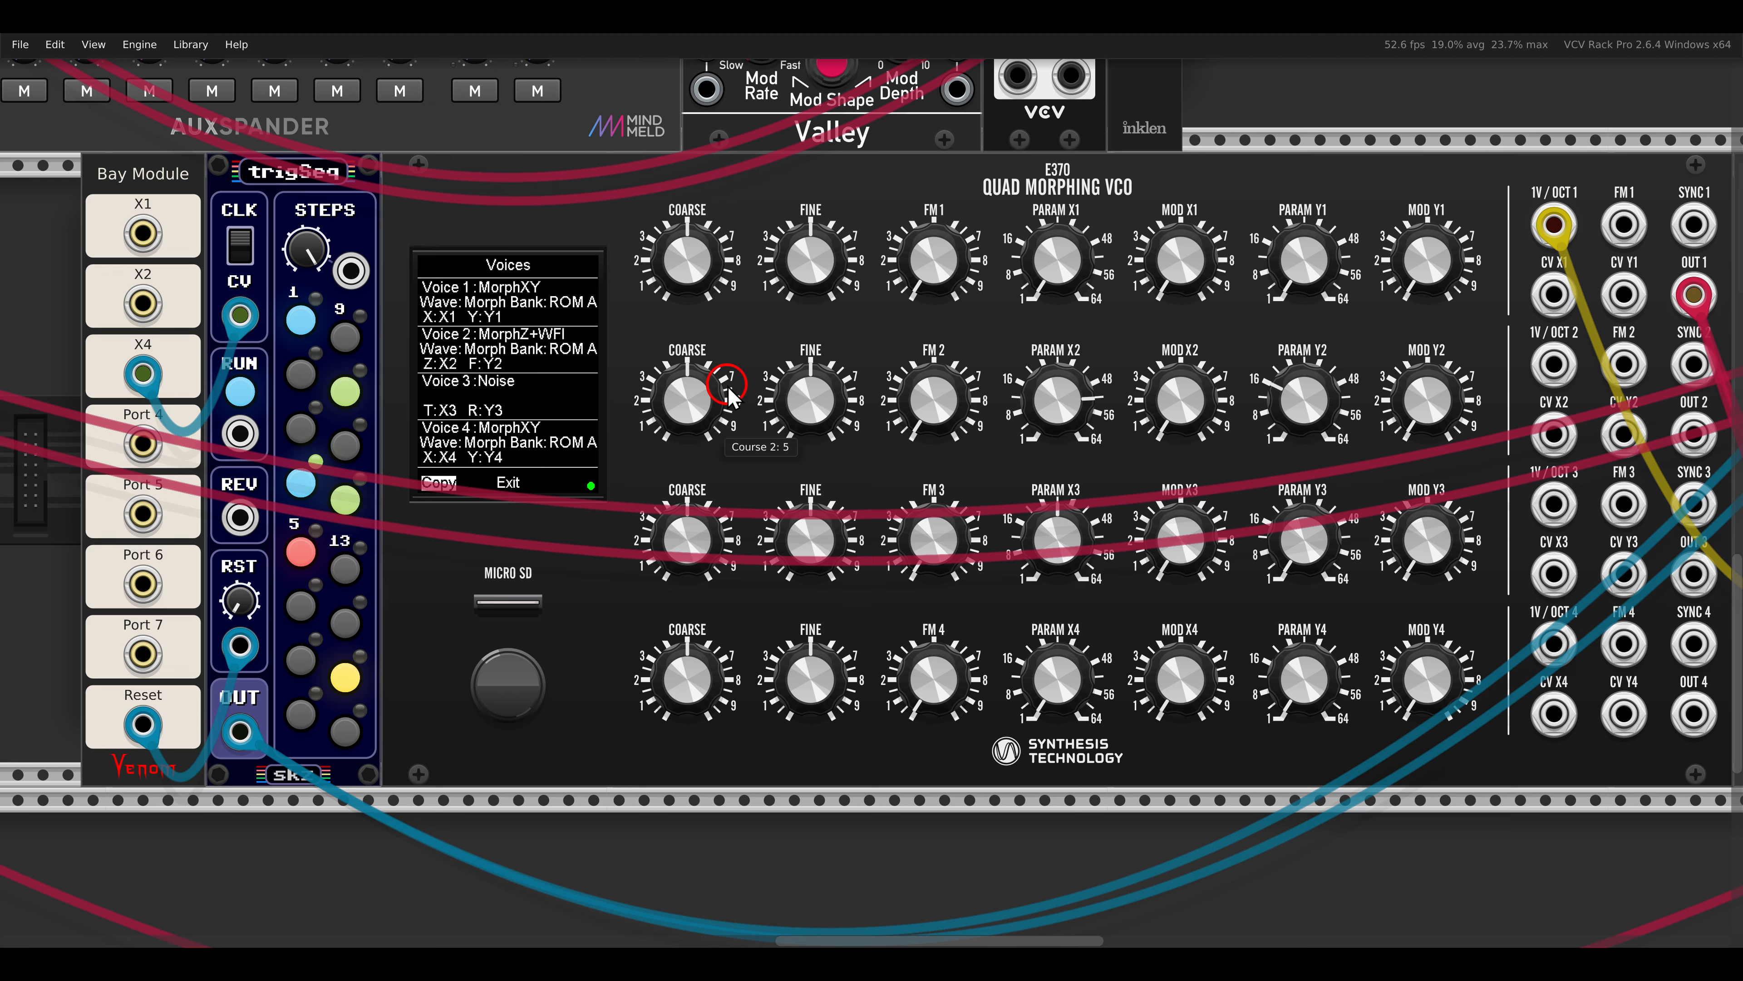
# Step: Raise voice 2's Param Y2 to around mid-range on the E370 beside the trigSeq
pyautogui.hscroll(5, 693, 389)
pyautogui.scroll(-6, 1362, 237)
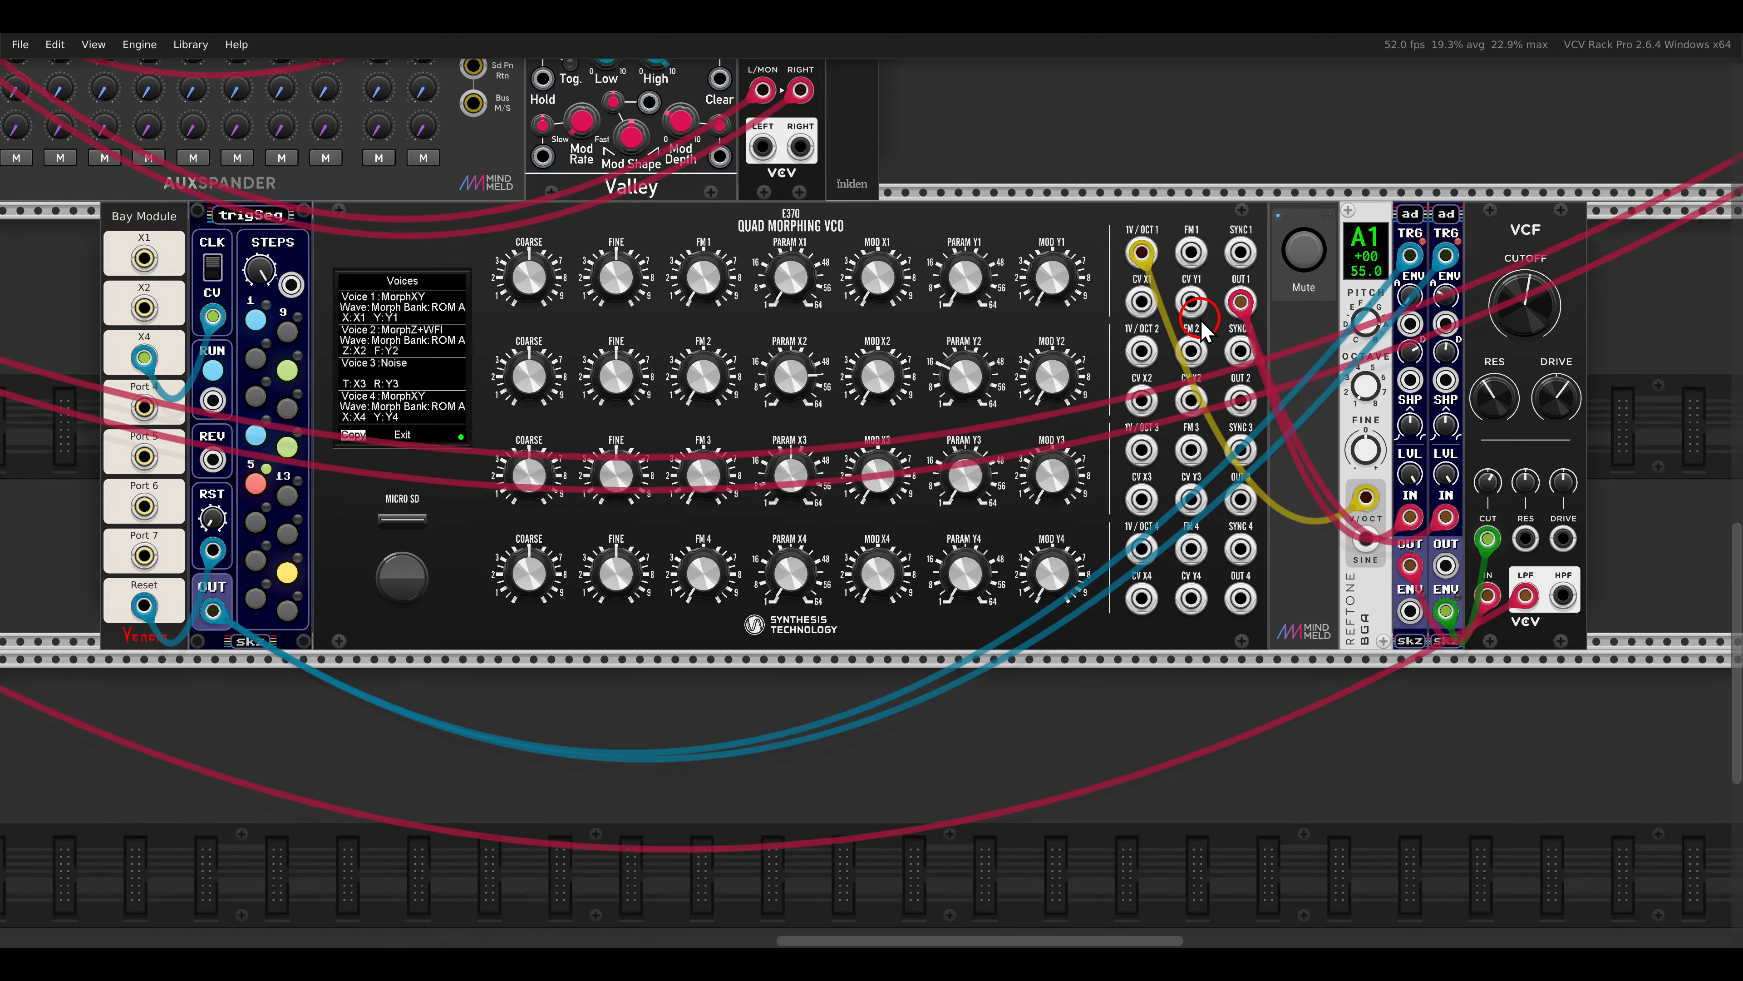
pyautogui.scroll(2, 1101, 360)
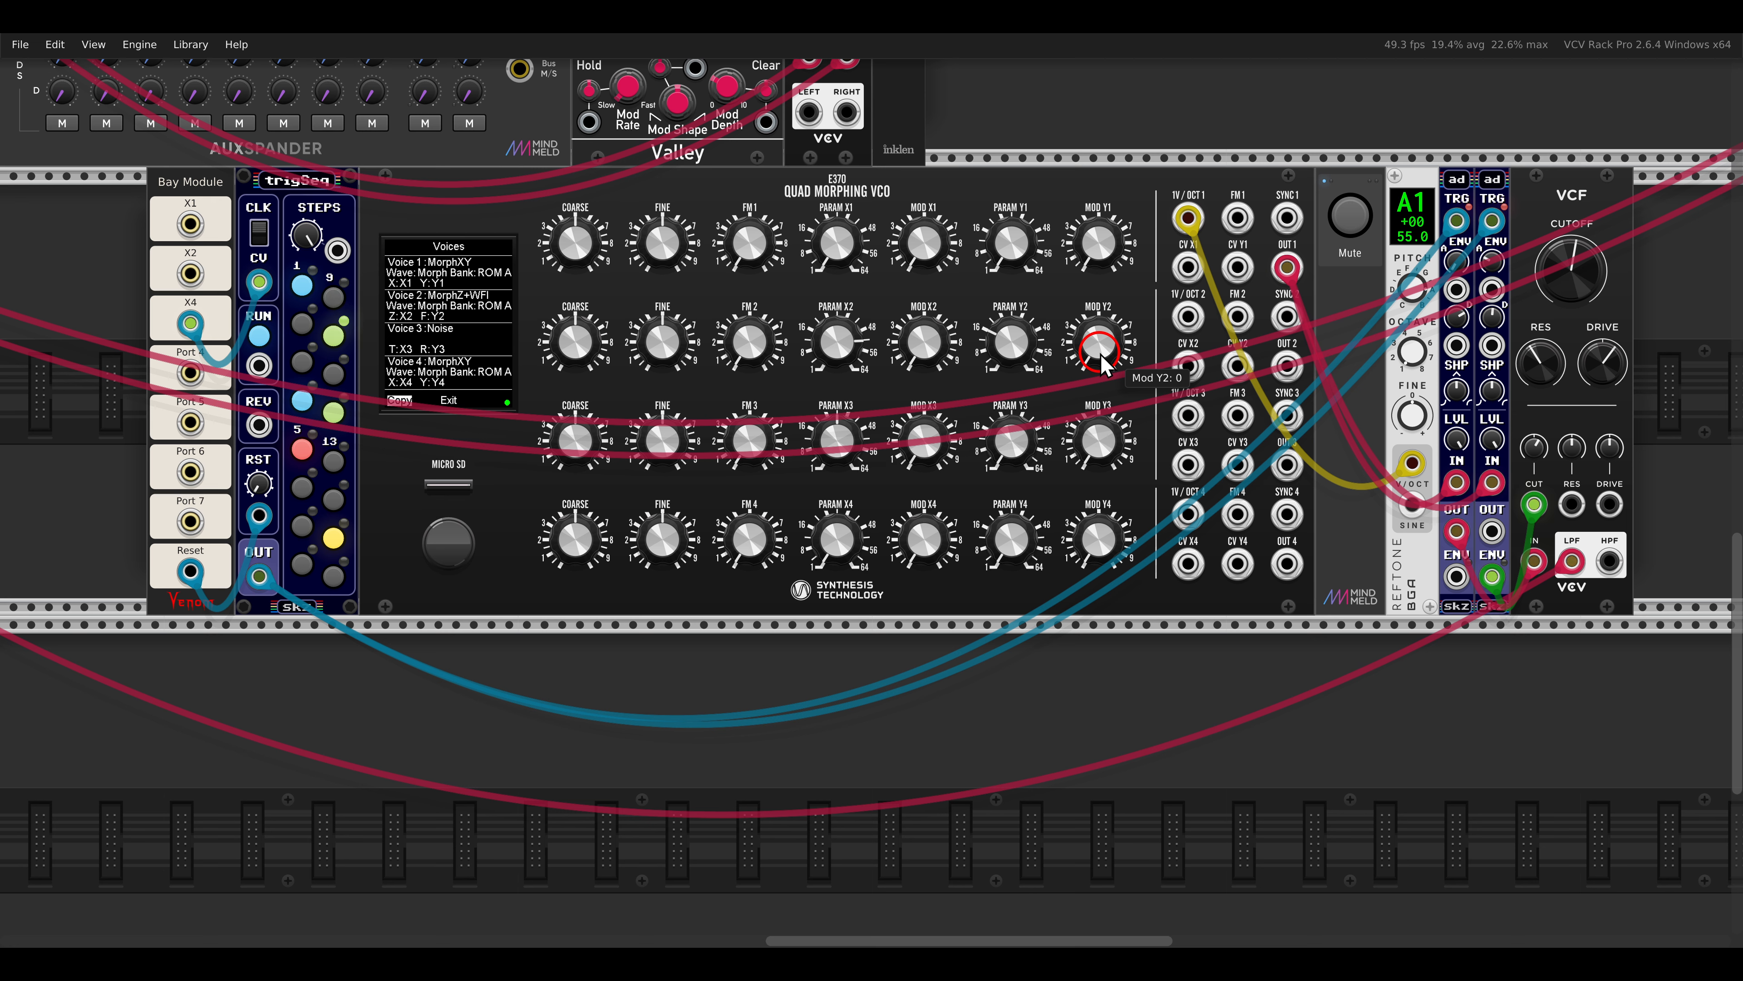
pyautogui.moveTo(1014, 342); pyautogui.dragTo(1020, 184)
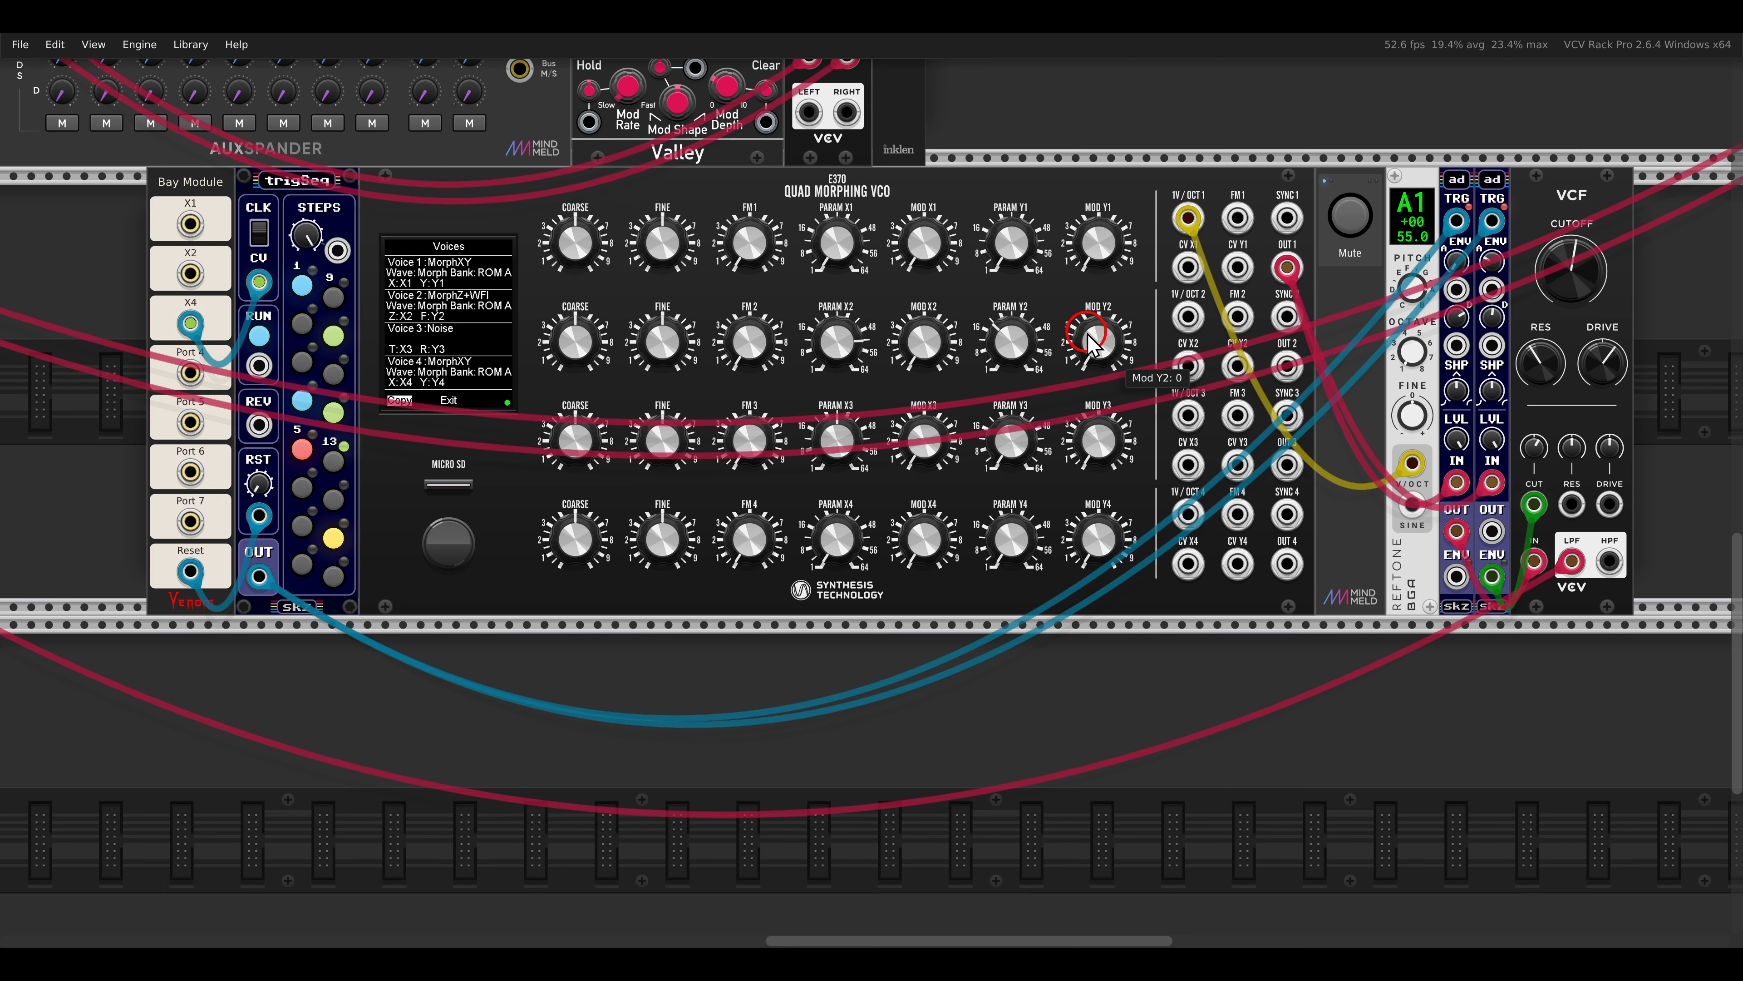
# Step: Examine the upper row's pitch patching from randLoops8 through sQuant4 and the four voice outputs of its E370
pyautogui.scroll(10, 559, 385)
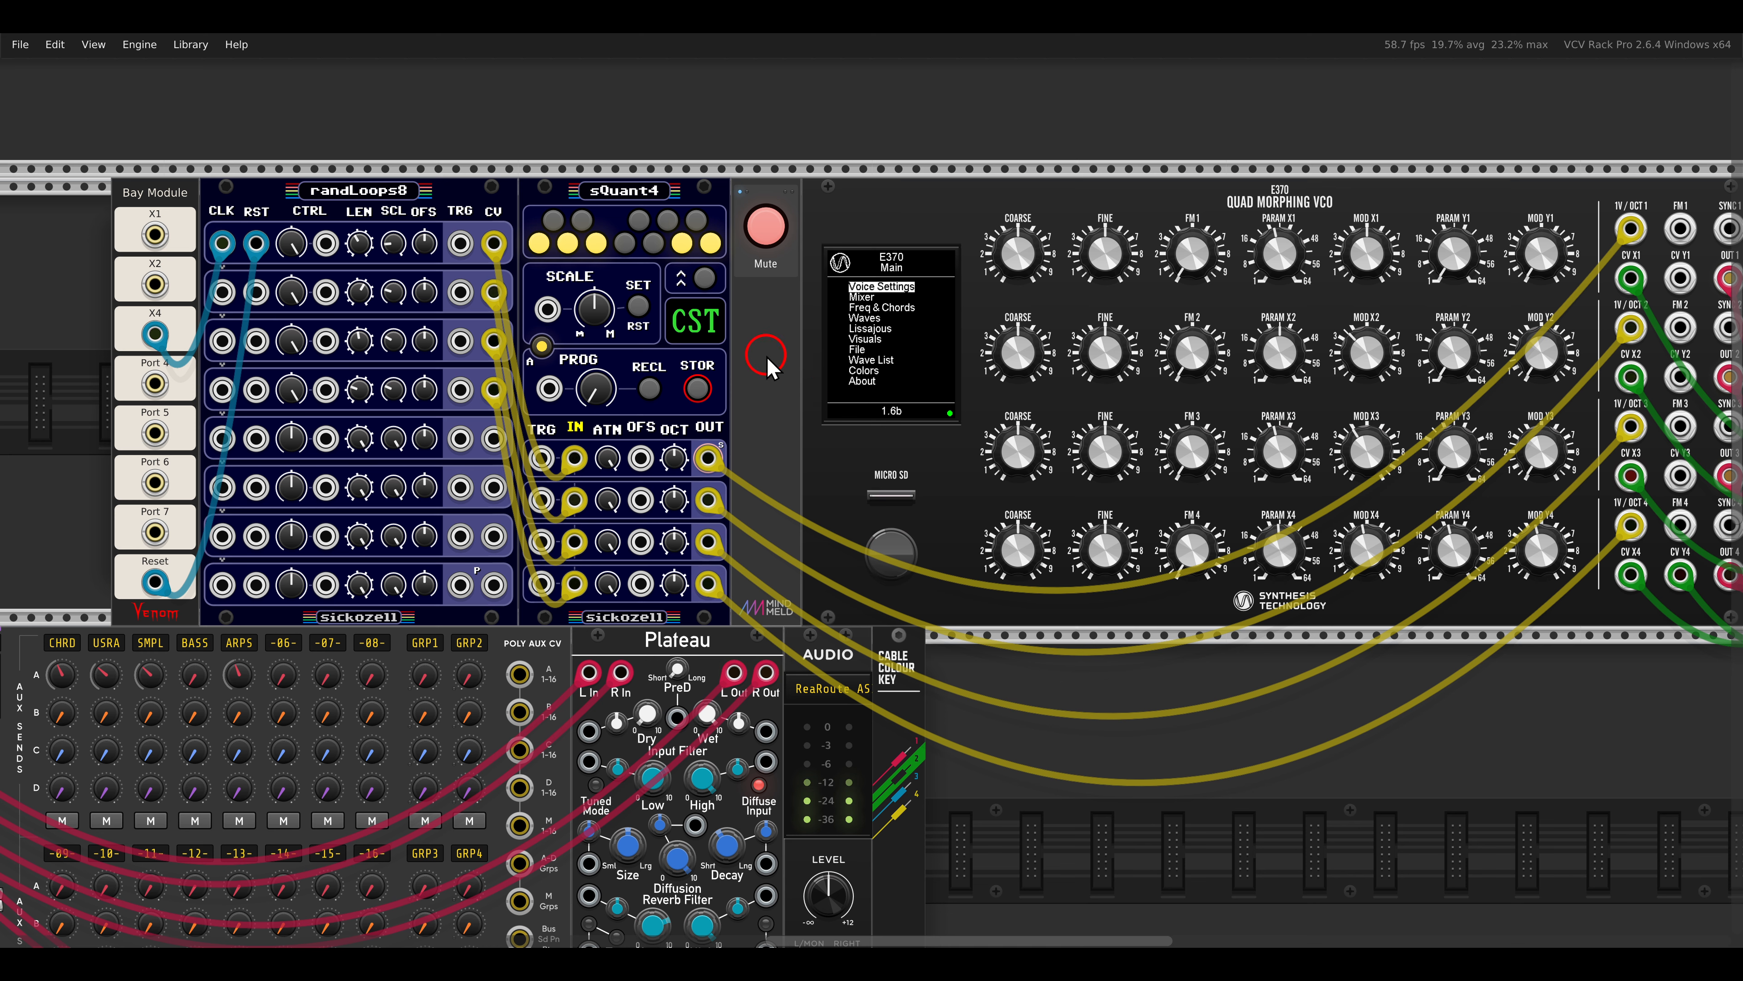
pyautogui.moveTo(438, 209); pyautogui.dragTo(534, 434)
pyautogui.moveTo(656, 422); pyautogui.dragTo(735, 623)
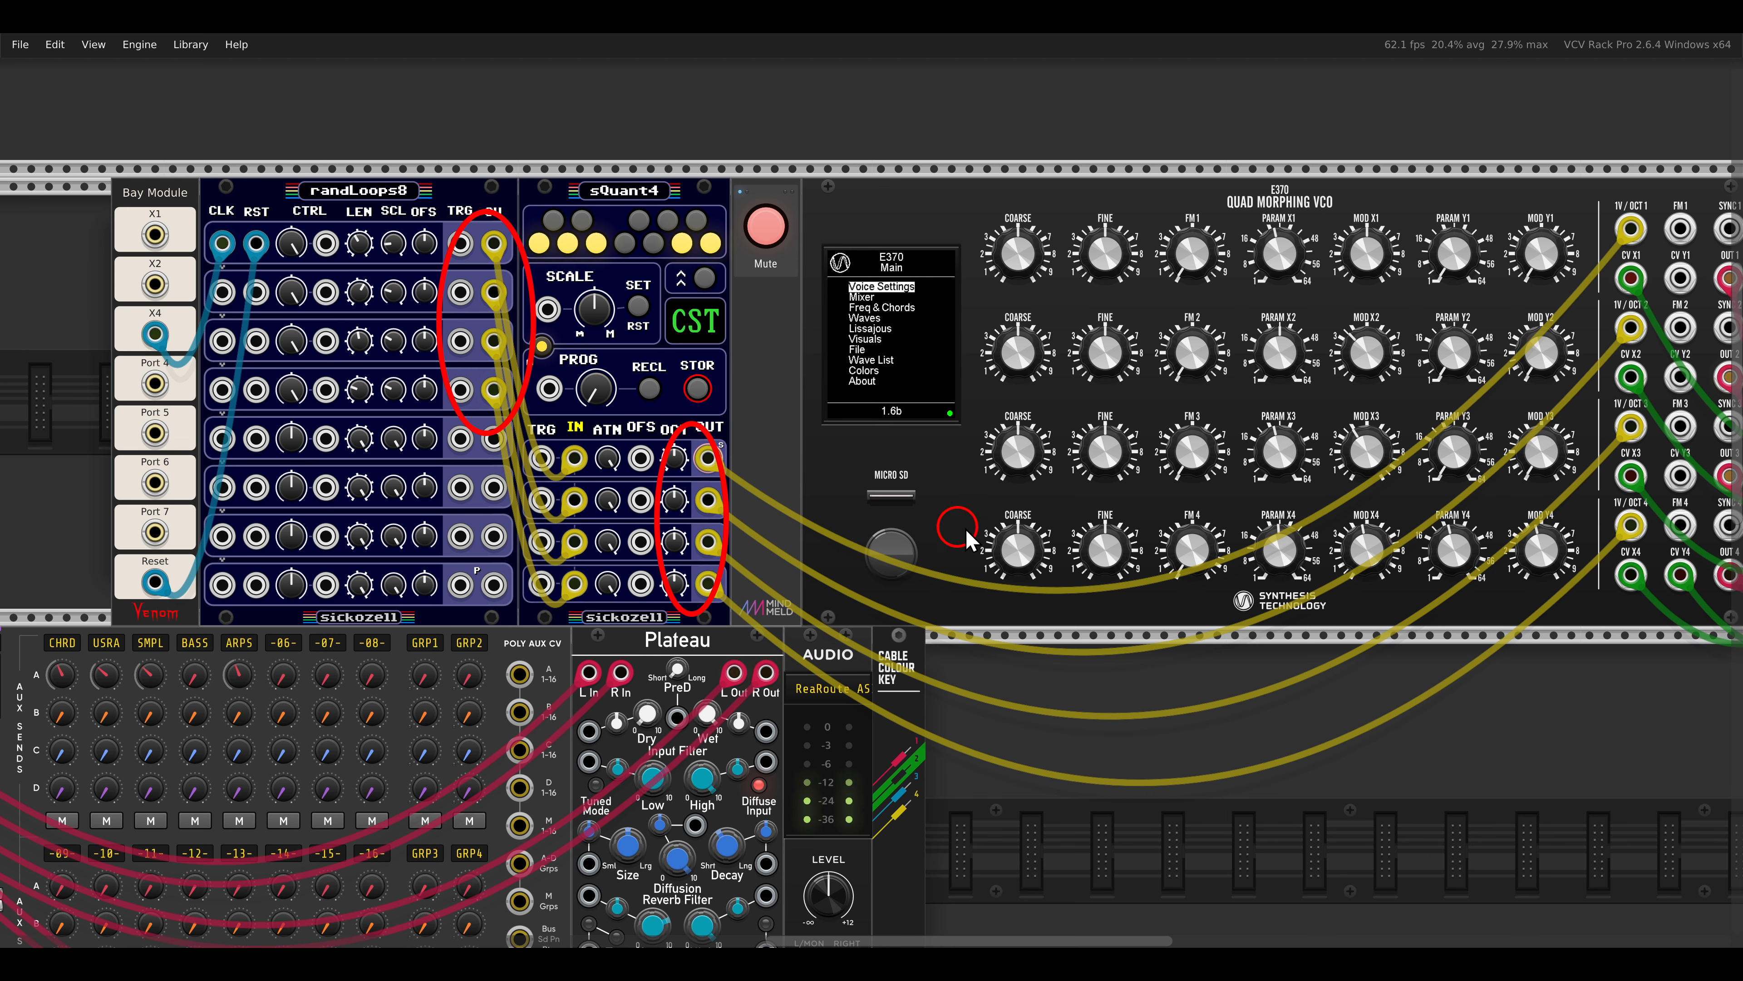
pyautogui.hscroll(10, 953, 498)
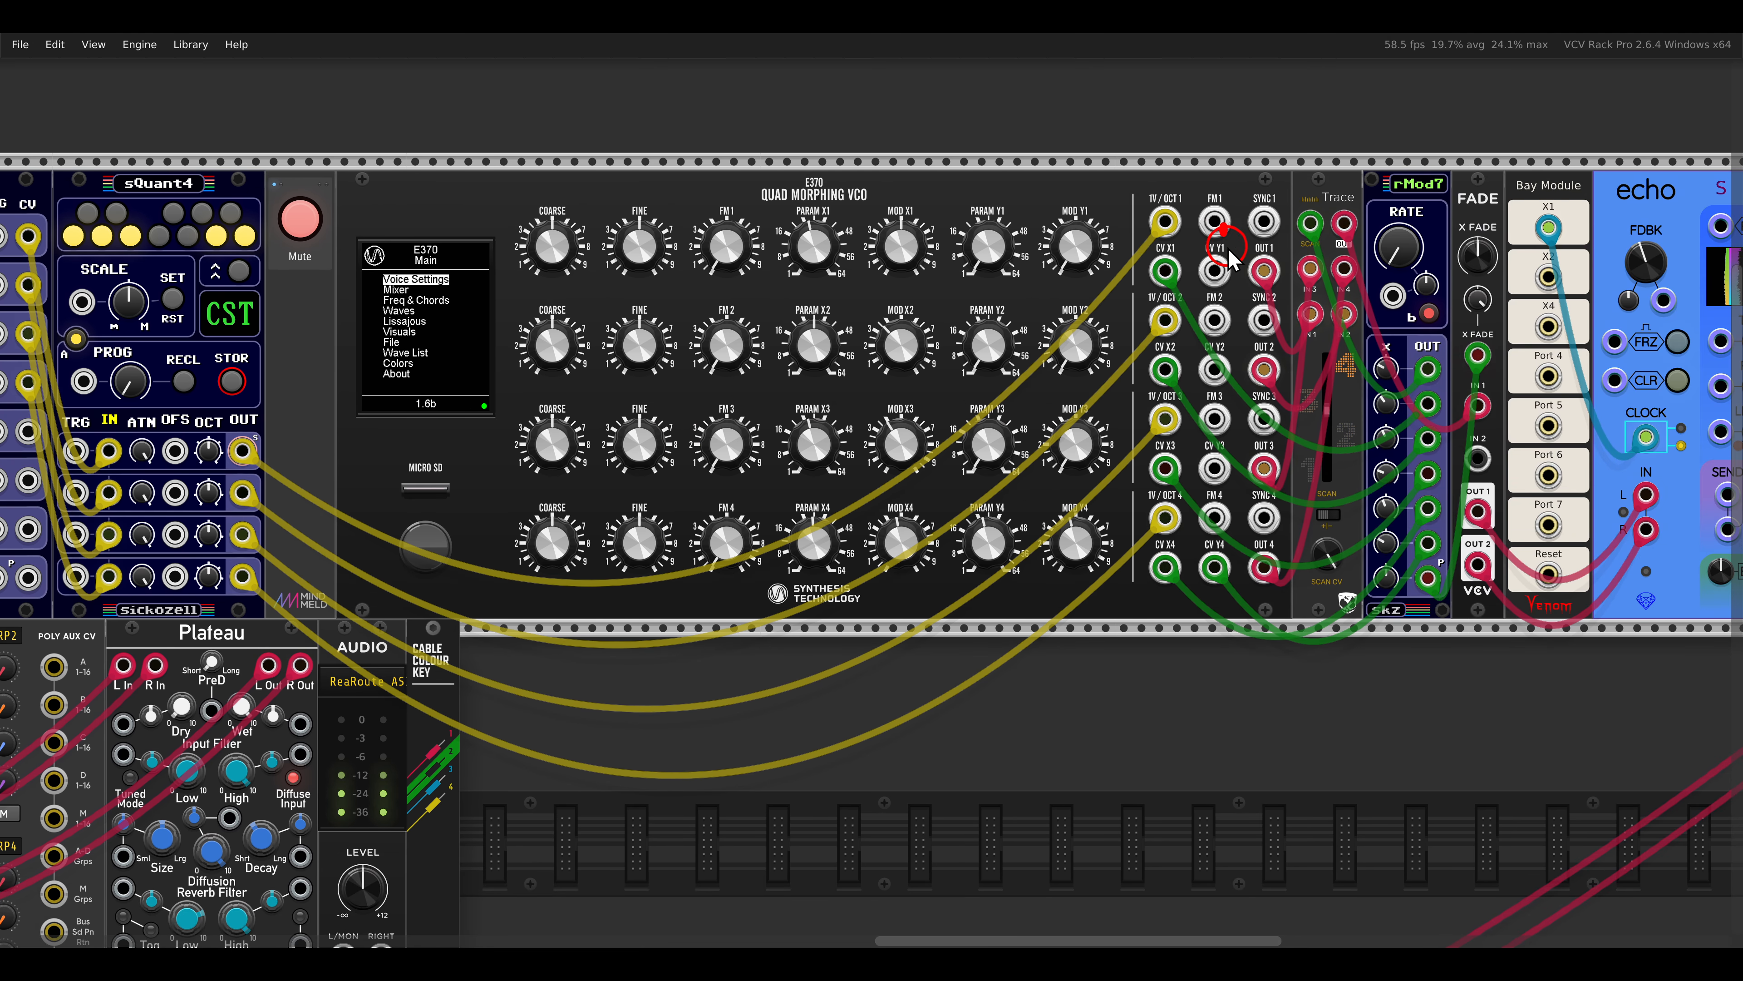
pyautogui.moveTo(1223, 225); pyautogui.dragTo(1279, 637)
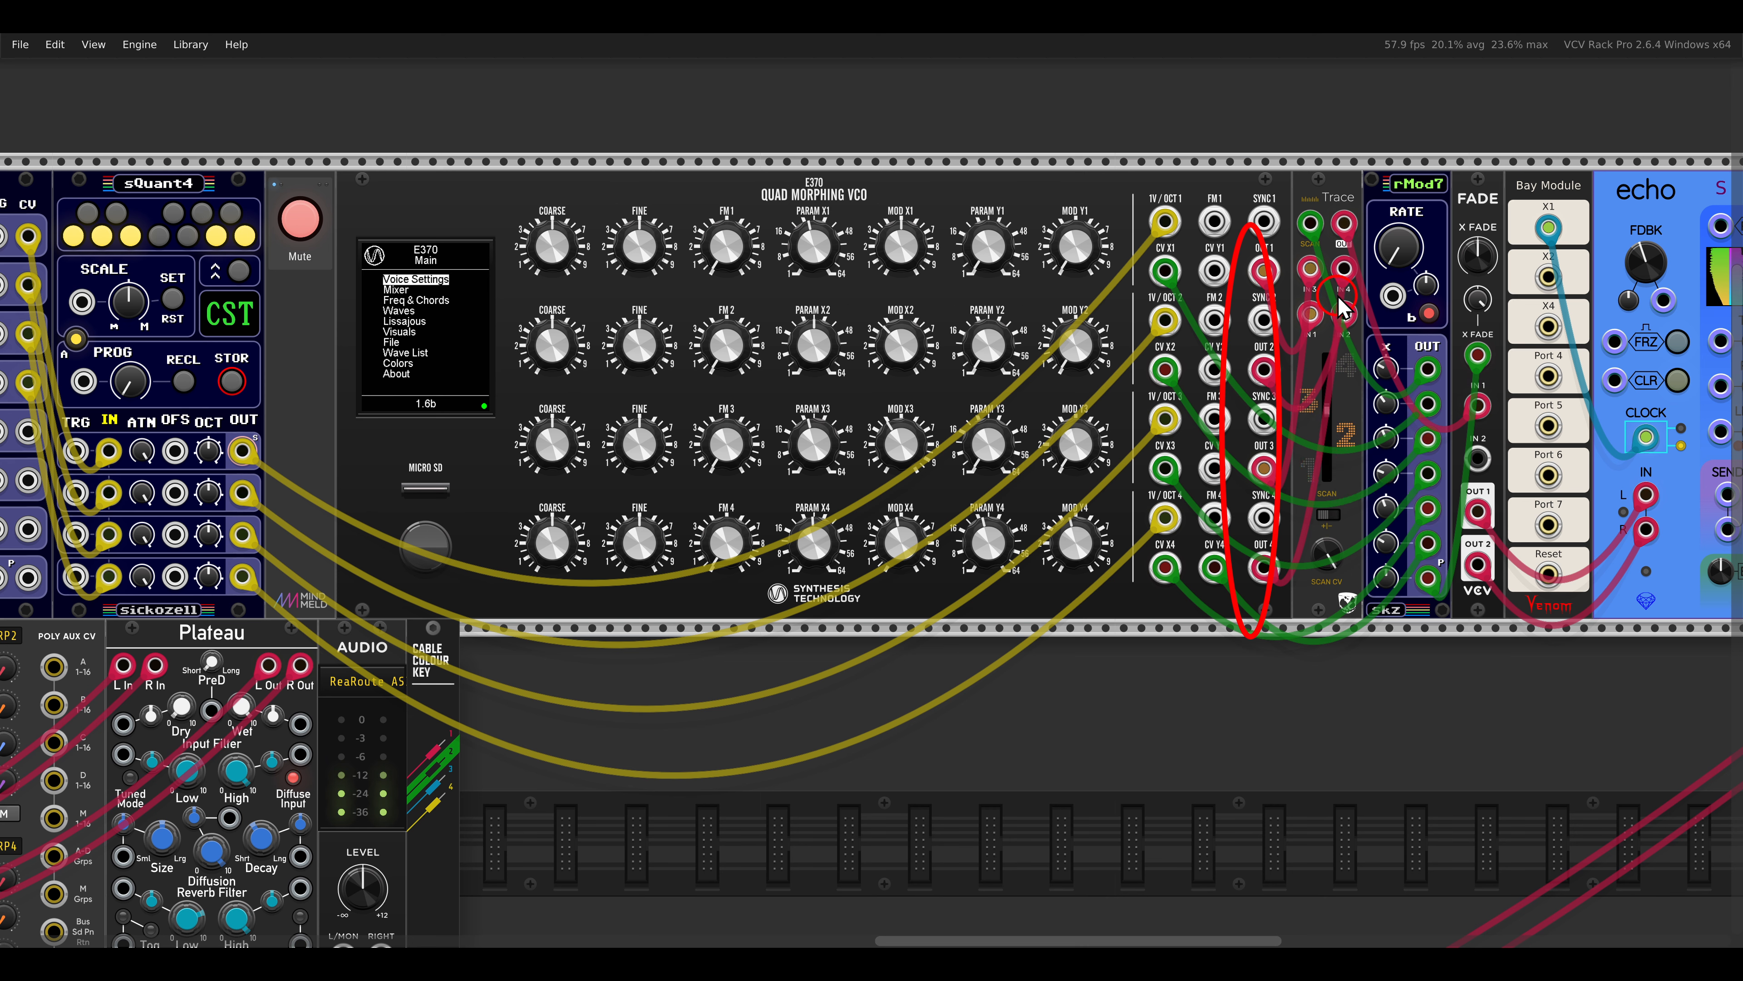
pyautogui.press('Escape')
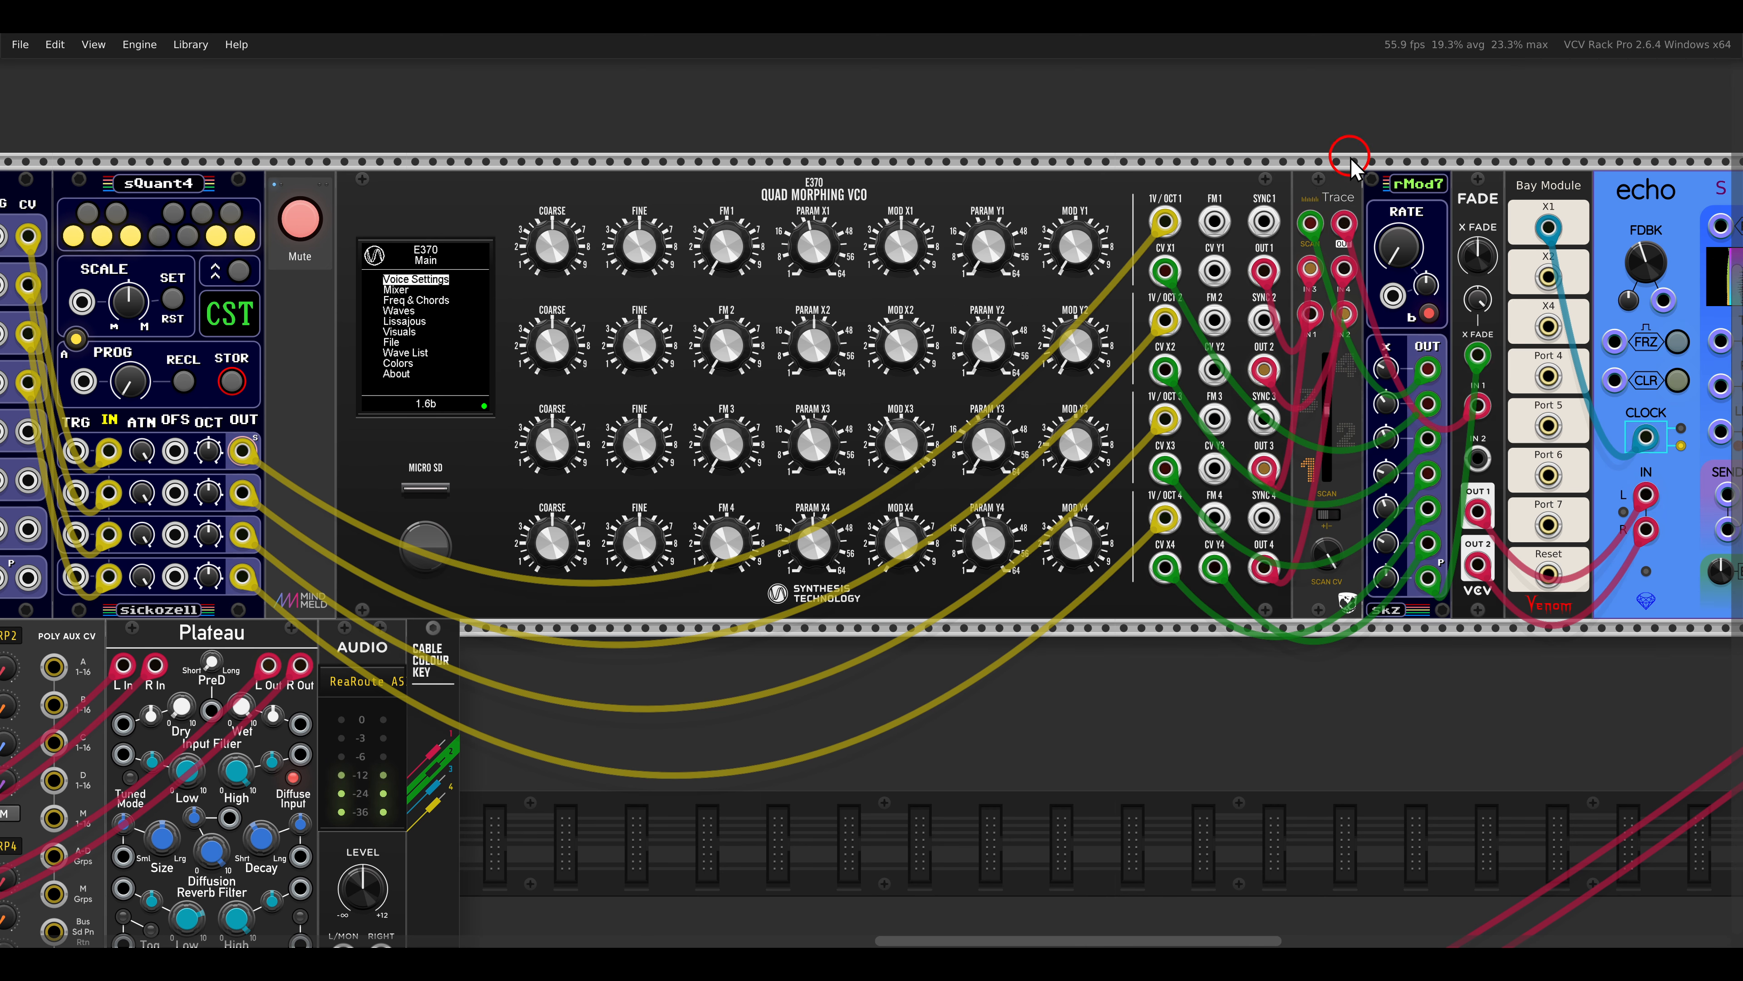
# Step: Open Voice Settings on the E370 beside the sQuant4 and examine the banks used by its four voices
pyautogui.moveTo(593, 308); pyautogui.dragTo(802, 319)
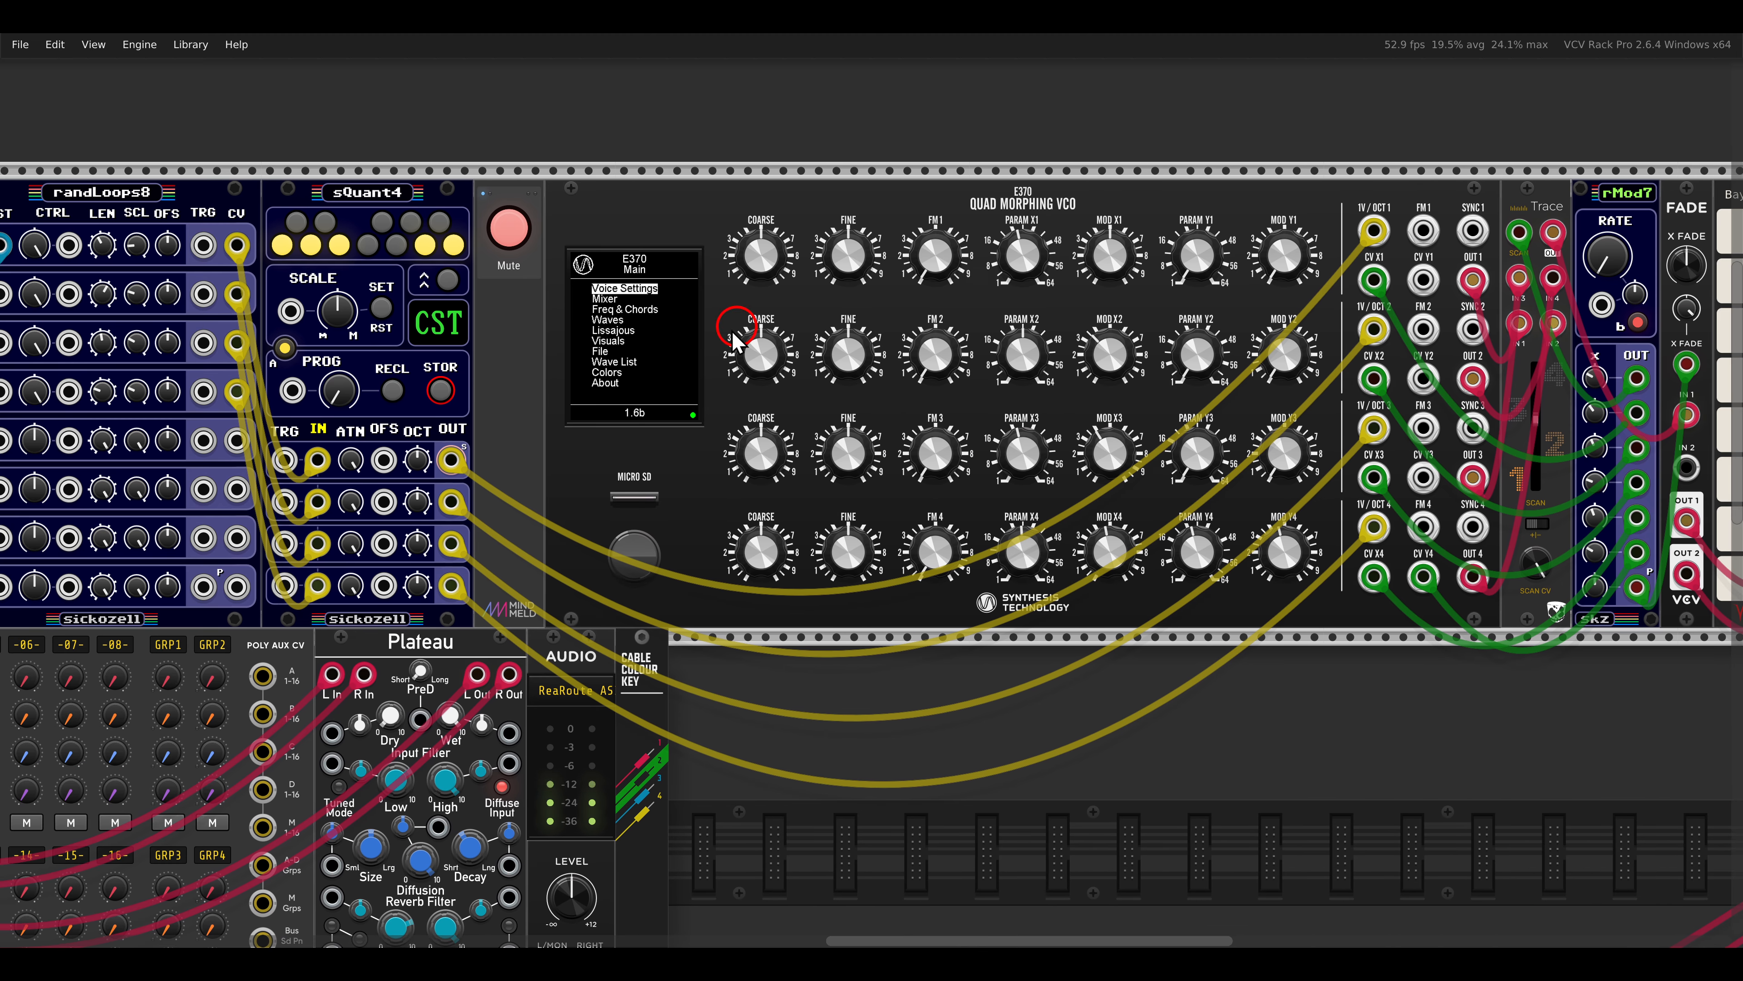
pyautogui.scroll(2, 691, 351)
pyautogui.click(607, 268)
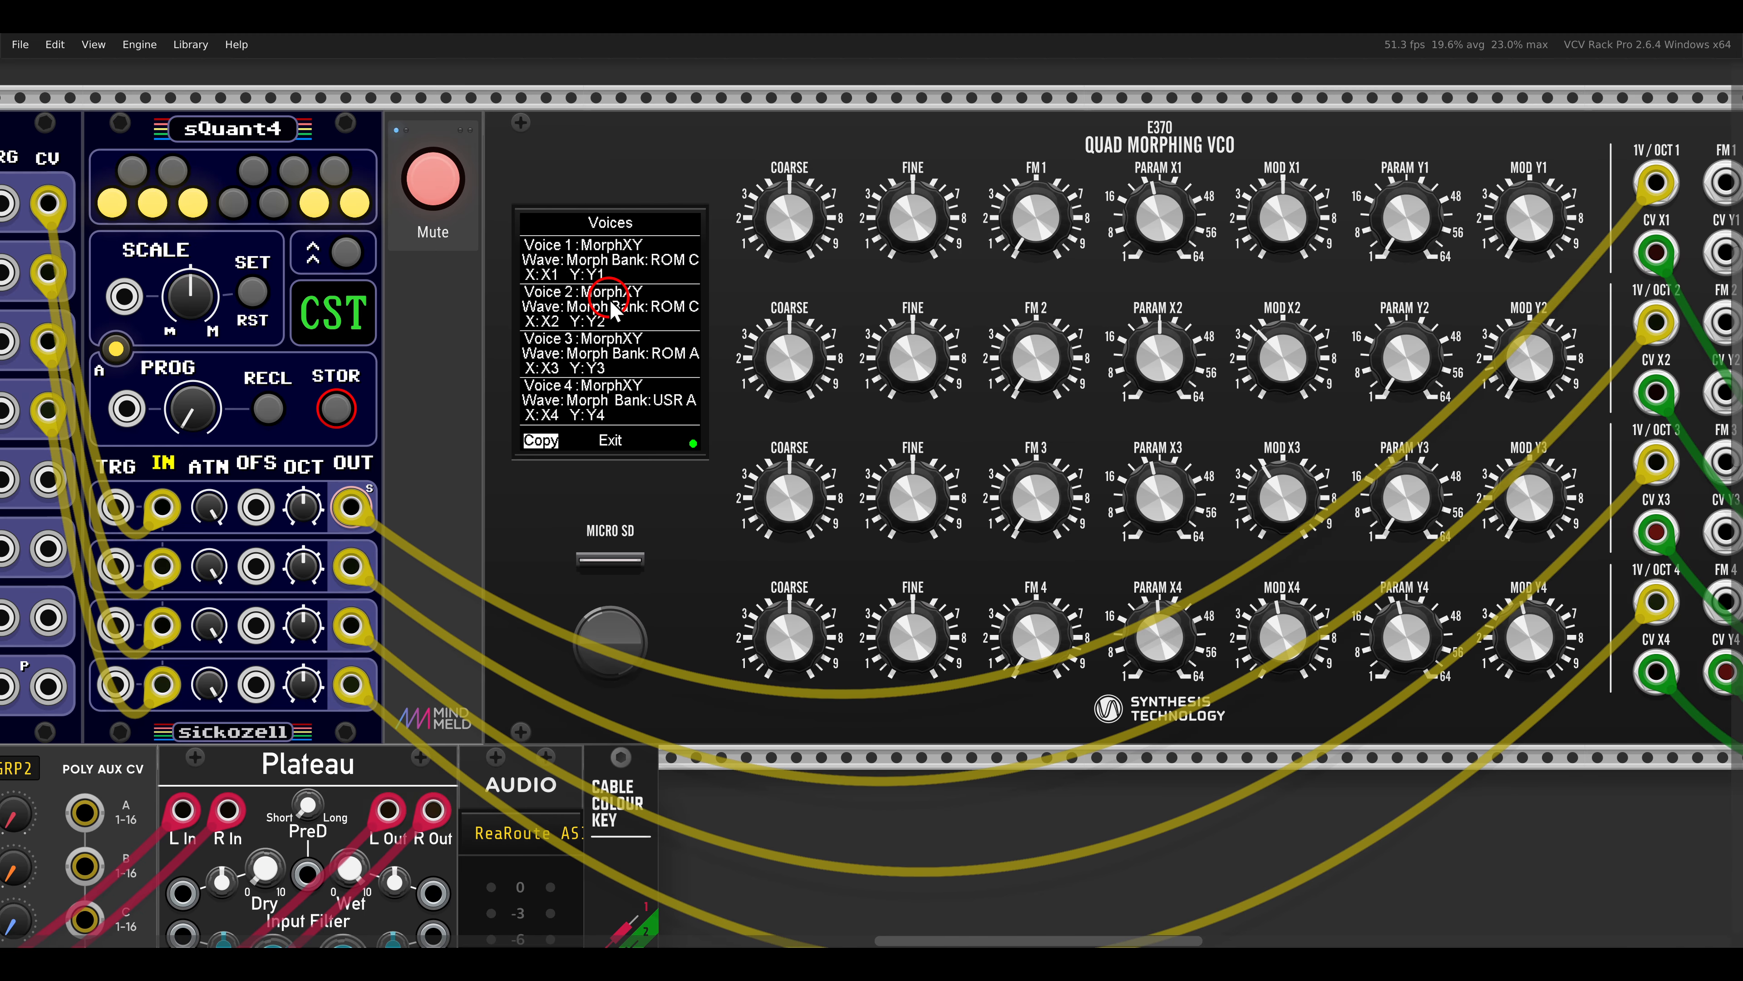
pyautogui.moveTo(622, 379); pyautogui.dragTo(715, 424)
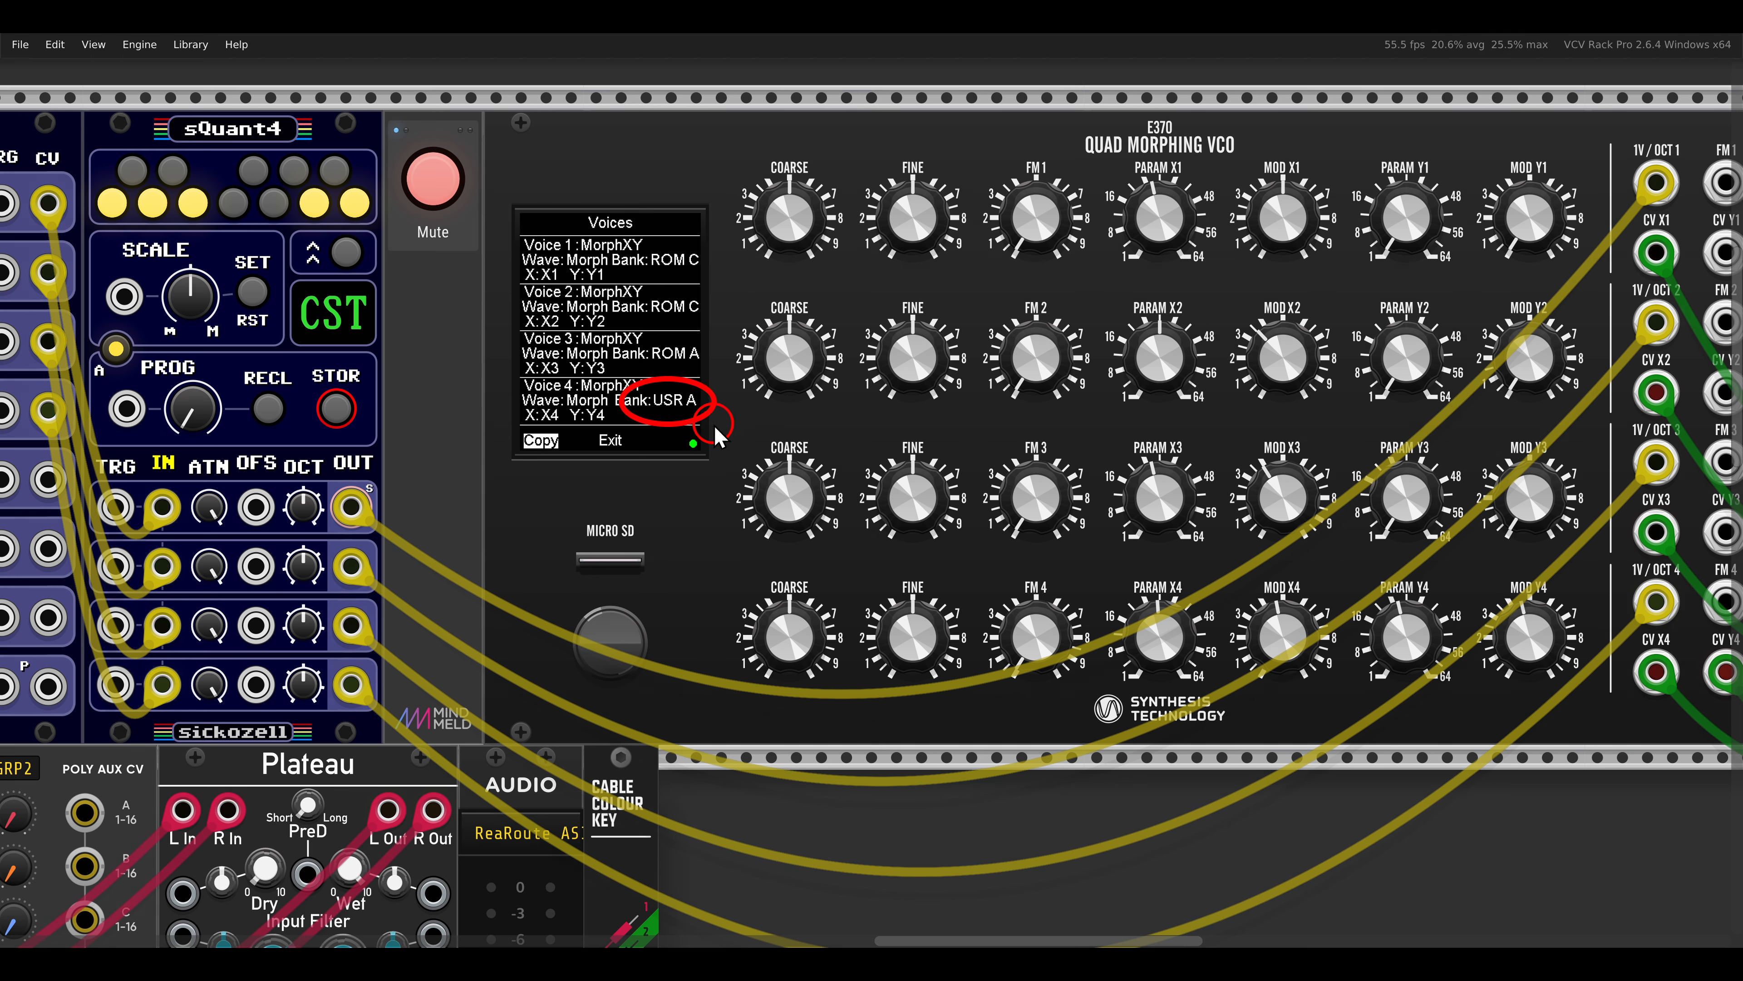
# Step: Release the Mute beside the sQuant4 and bring the whole multi-row patch into view
pyautogui.scroll(-5, 715, 432)
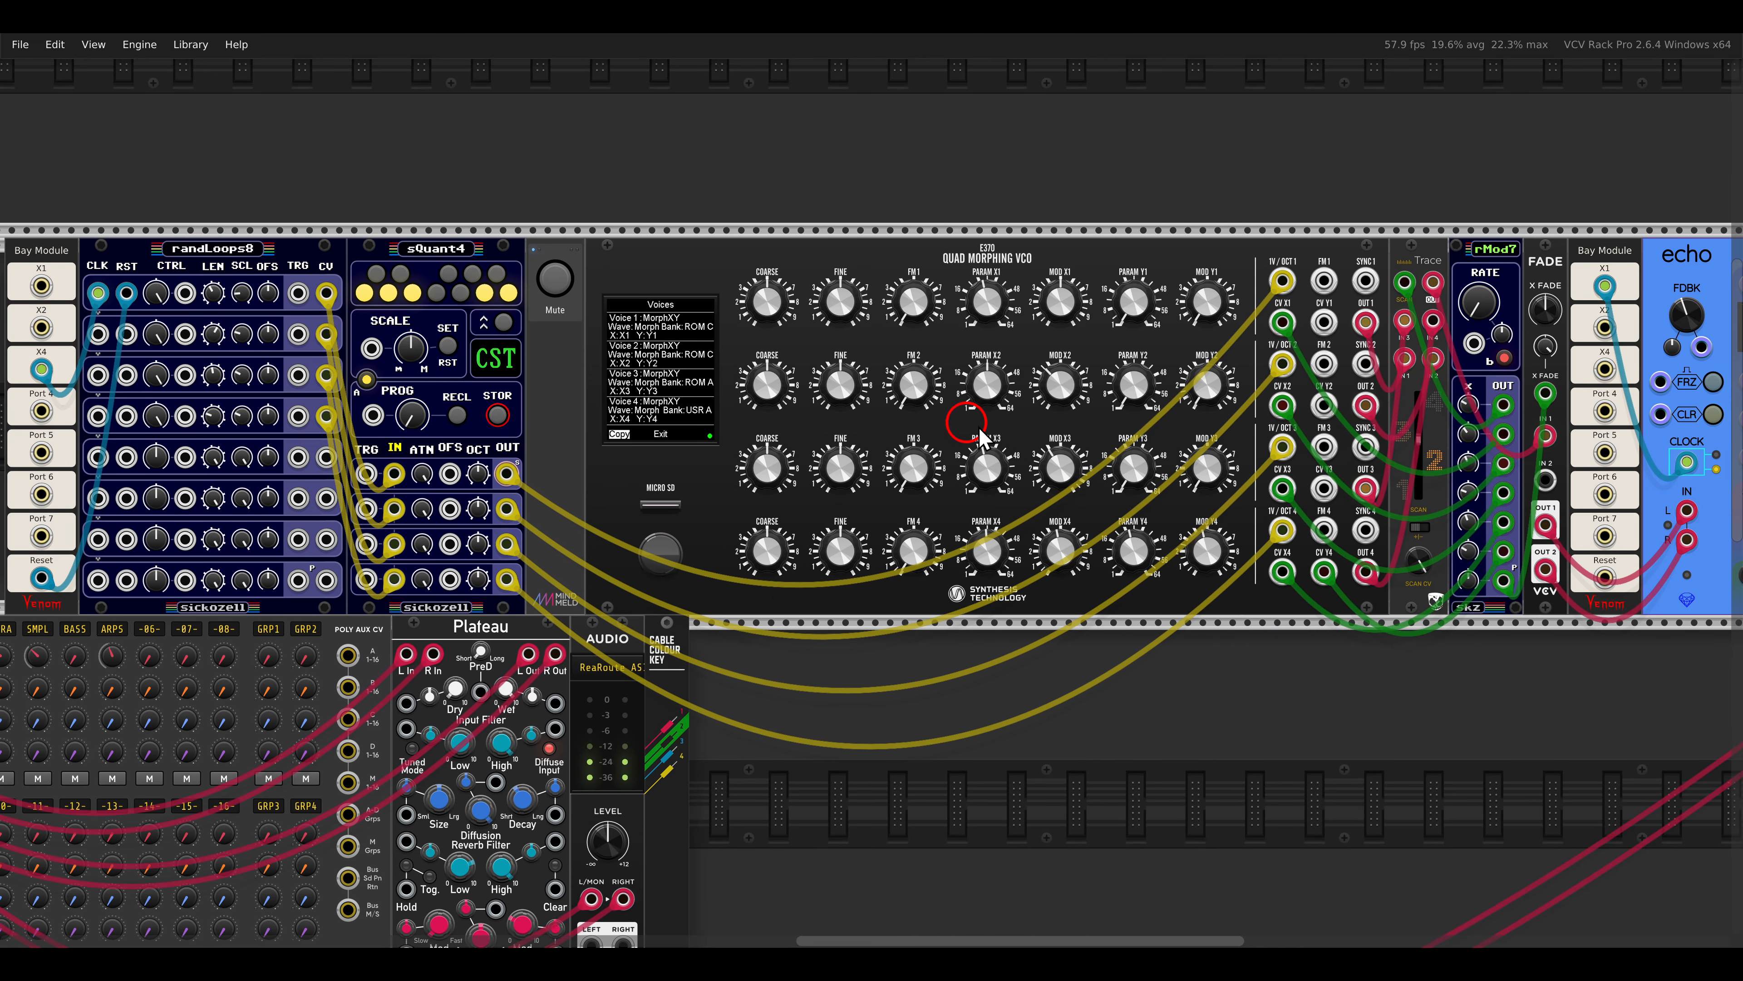
pyautogui.hscroll(5, 973, 412)
pyautogui.scroll(-6, 814, 439)
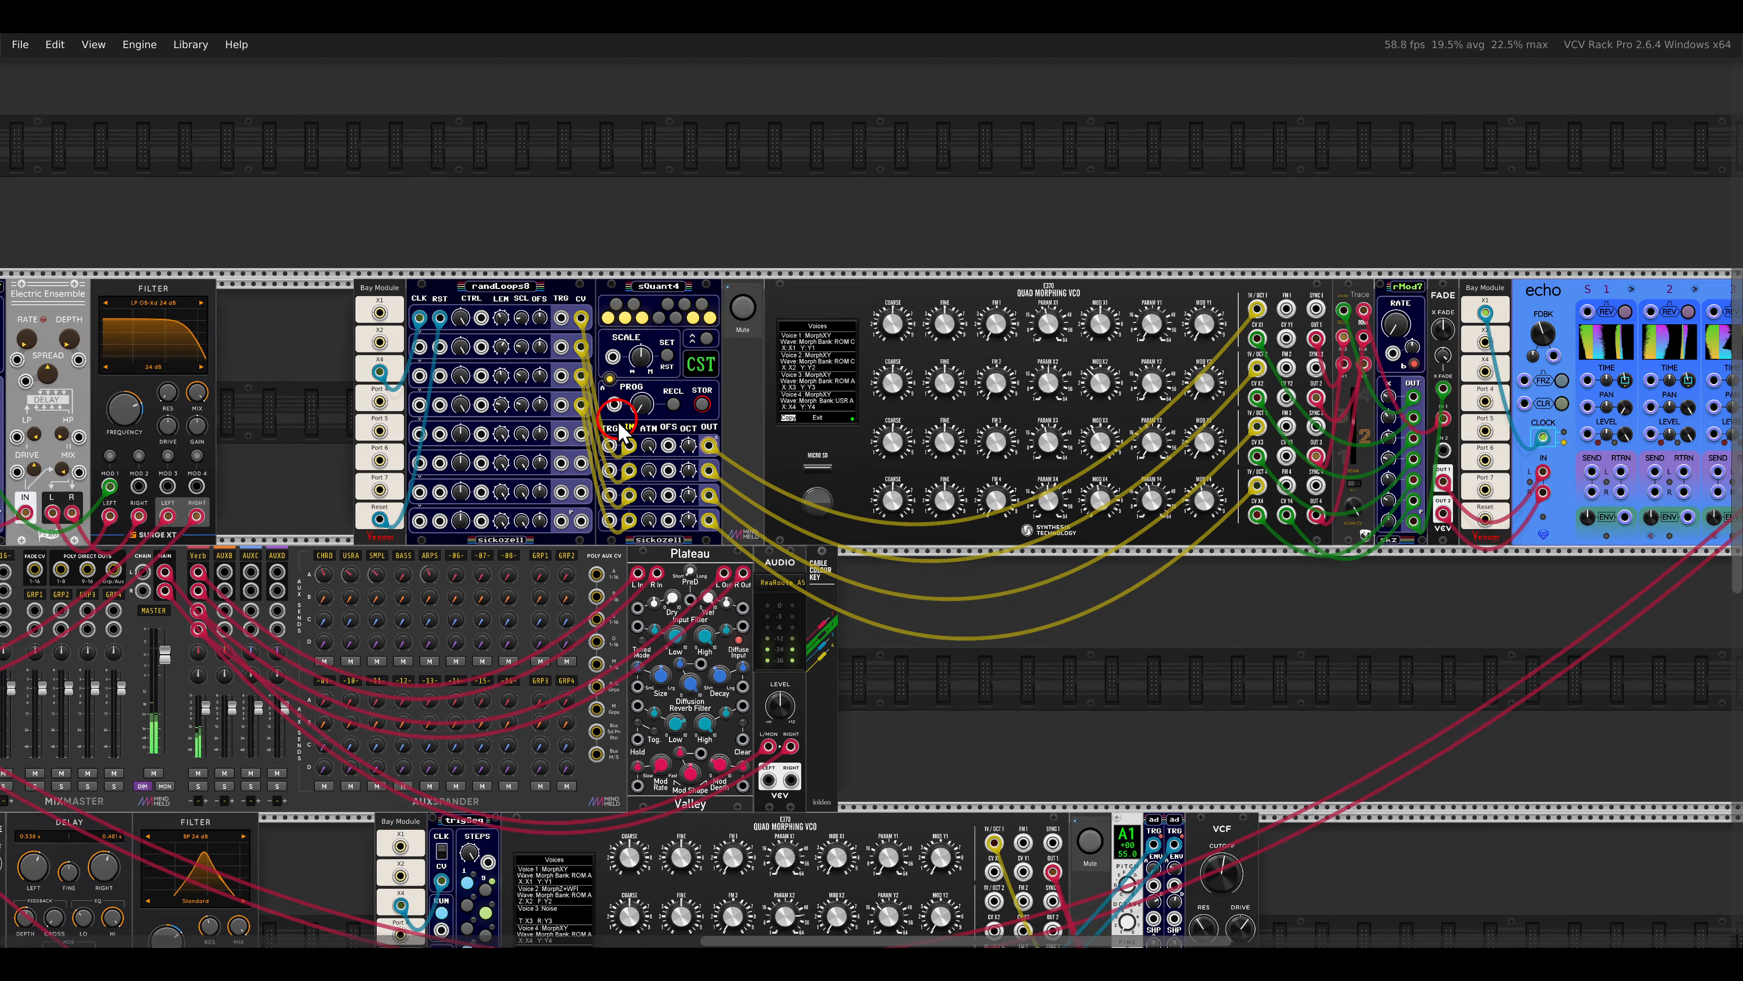
pyautogui.scroll(-3, 722, 395)
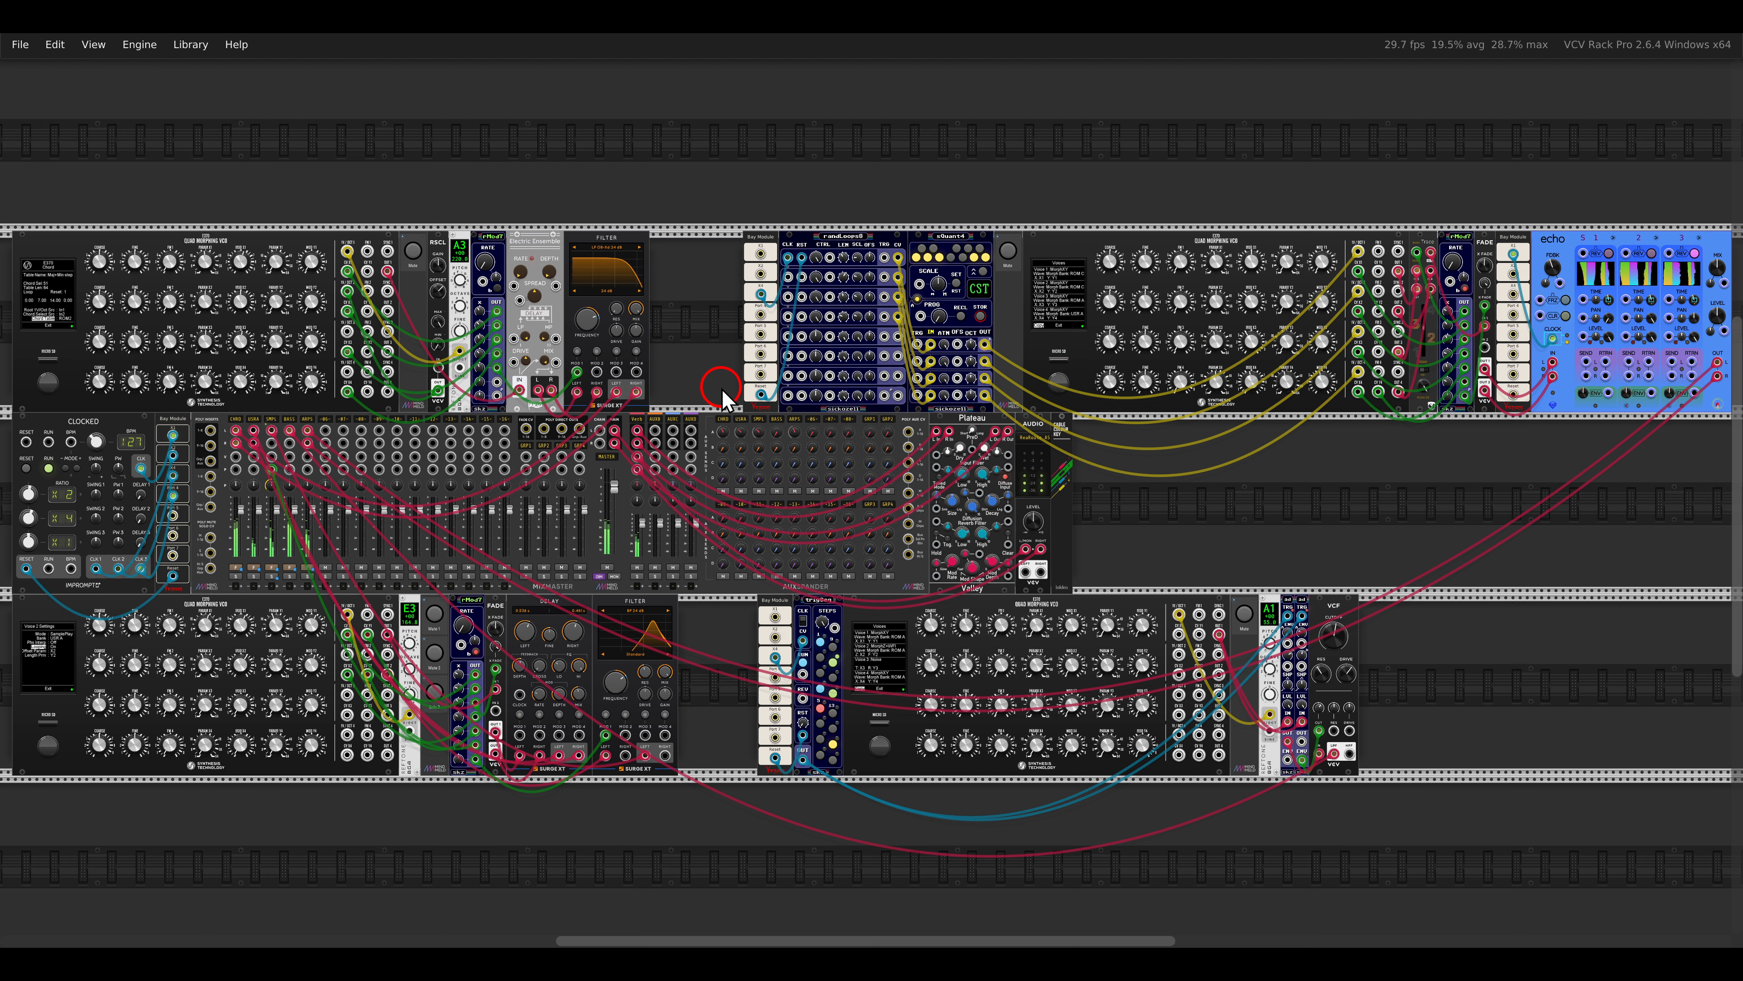